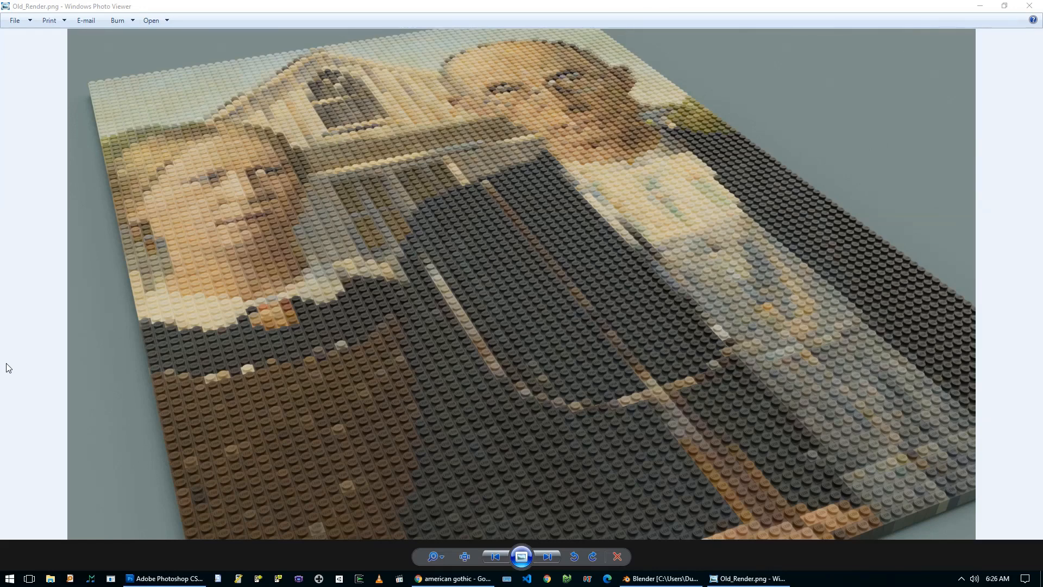
Step: Switch to Blender, split the 3D viewport vertically and turn the new area into an Image Editor
{"action": "left_click", "coordinate": [660, 578]}
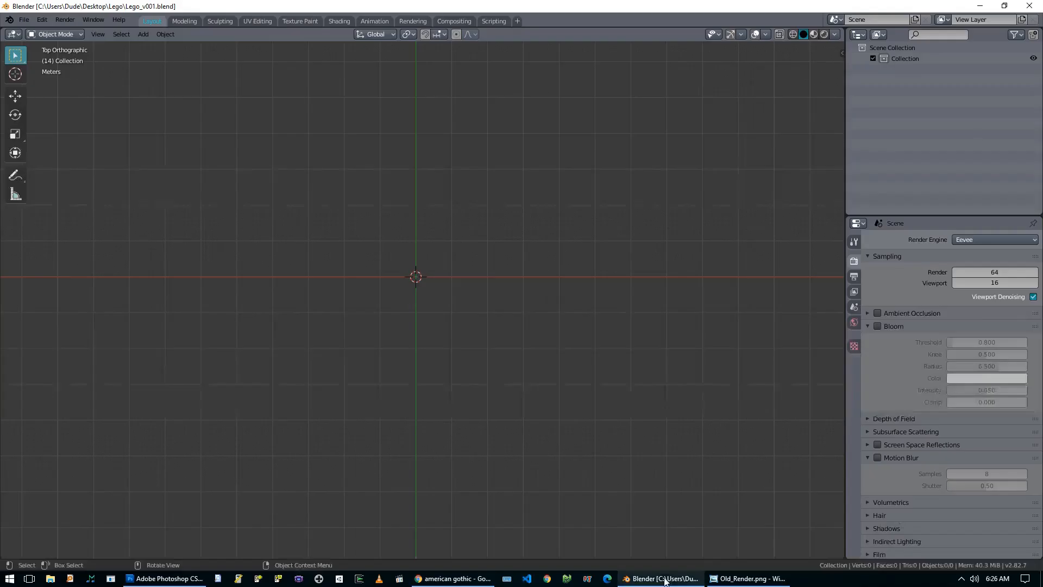
{"action": "left_click_drag", "start_coordinate": [841, 27], "coordinate": [536, 34]}
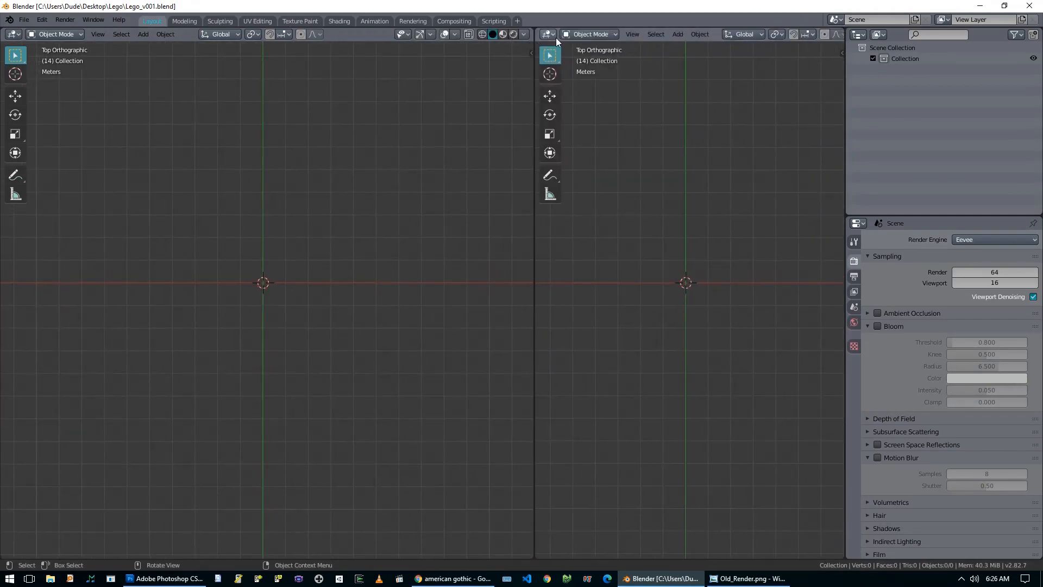
{"action": "left_click", "coordinate": [549, 34]}
{"action": "left_click", "coordinate": [582, 88]}
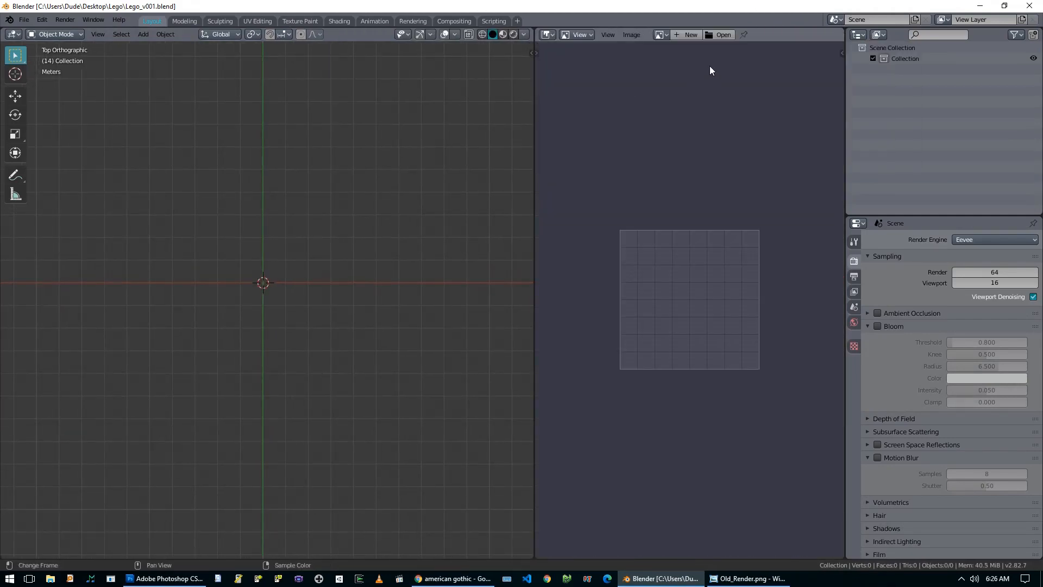
Step: Open the Lego brick dimensions reference image in the Image Editor and fit it in the area
{"action": "left_click", "coordinate": [719, 34]}
{"action": "left_click", "coordinate": [476, 202]}
{"action": "left_click", "coordinate": [722, 468]}
{"action": "key", "text": "Home"}
{"action": "middle_click_drag", "start_coordinate": [715, 333], "coordinate": [671, 331]}
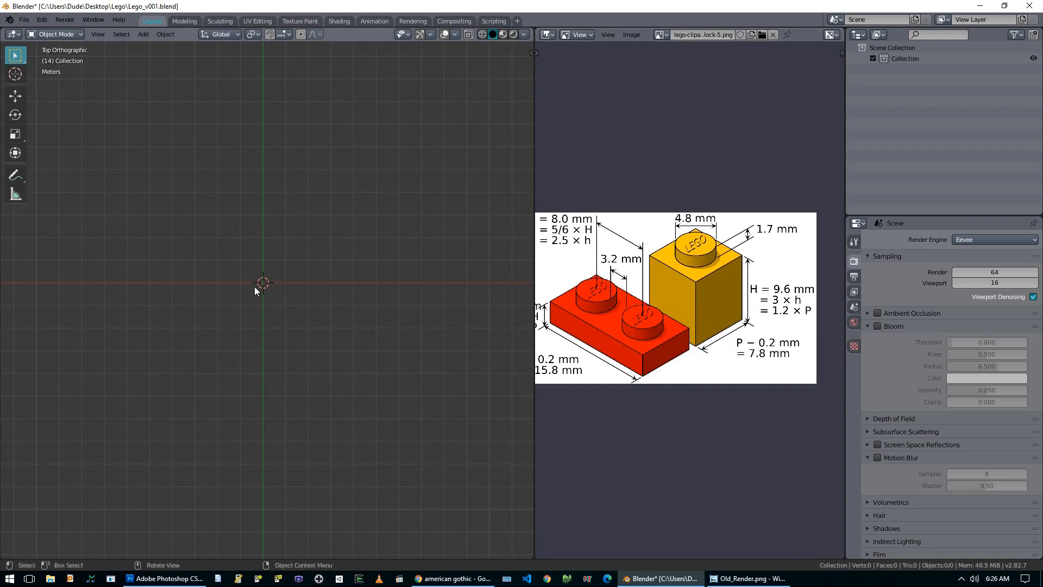
Step: Add a mesh cube at the world origin and select its lower front corner vertex in Edit Mode
{"action": "key", "text": "shift+a"}
{"action": "middle_click_drag", "start_coordinate": [392, 351], "coordinate": [336, 310]}
{"action": "key", "text": "KP_7"}
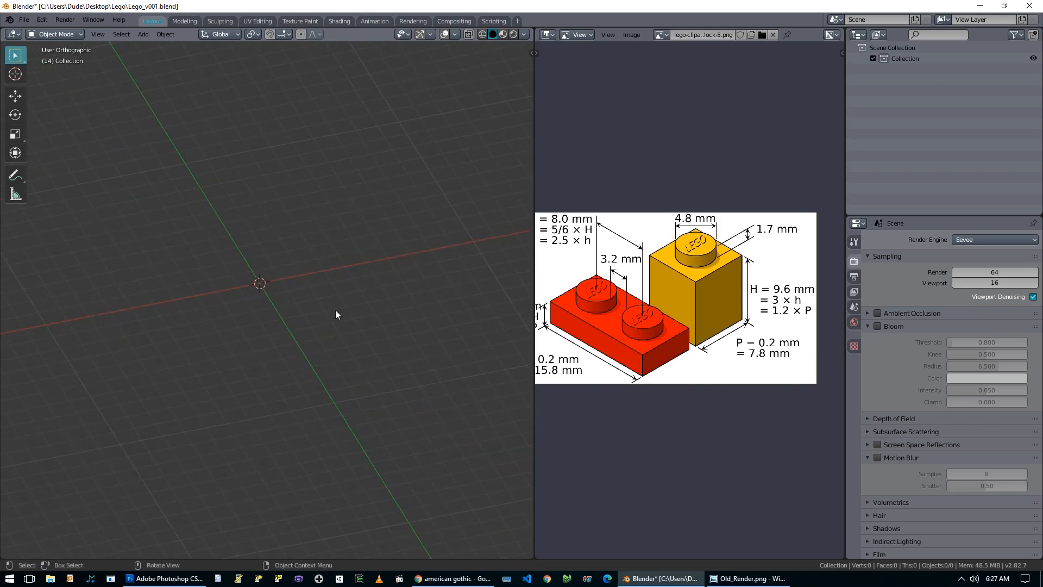
{"action": "key", "text": "shift+a"}
{"action": "mouse_move", "coordinate": [334, 310]}
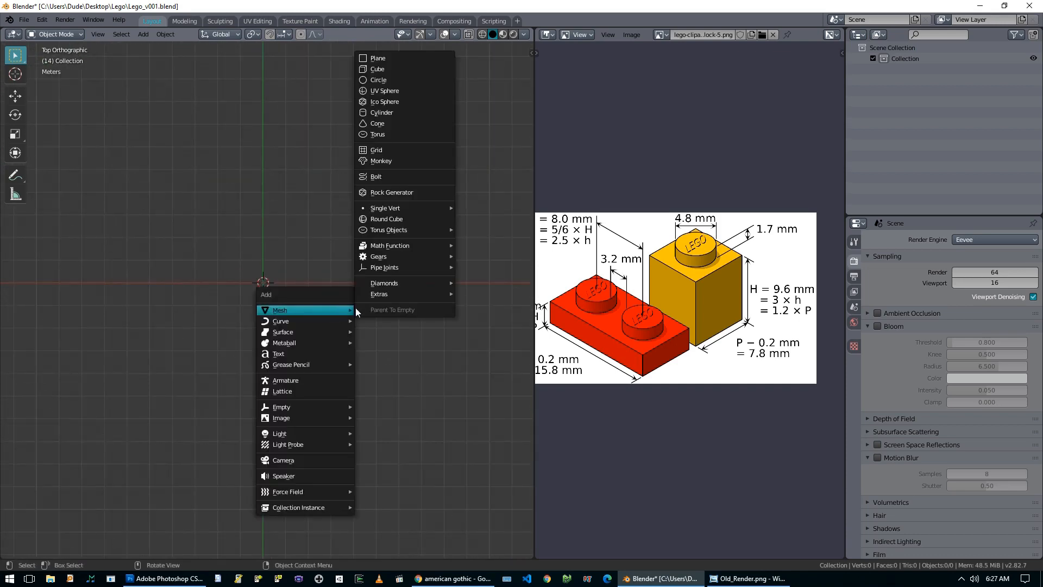
{"action": "left_click", "coordinate": [398, 68]}
{"action": "mouse_move", "coordinate": [266, 316]}
{"action": "middle_mouse_down"}
{"action": "mouse_move", "coordinate": [292, 250]}
{"action": "mouse_move", "coordinate": [270, 303]}
{"action": "mouse_move", "coordinate": [333, 245]}
{"action": "mouse_move", "coordinate": [411, 266]}
{"action": "mouse_move", "coordinate": [373, 217]}
{"action": "mouse_move", "coordinate": [275, 304]}
{"action": "middle_mouse_up"}
{"action": "middle_click_drag", "start_coordinate": [239, 343], "coordinate": [234, 345]}
{"action": "key", "text": "Tab"}
{"action": "left_click", "coordinate": [224, 346]}
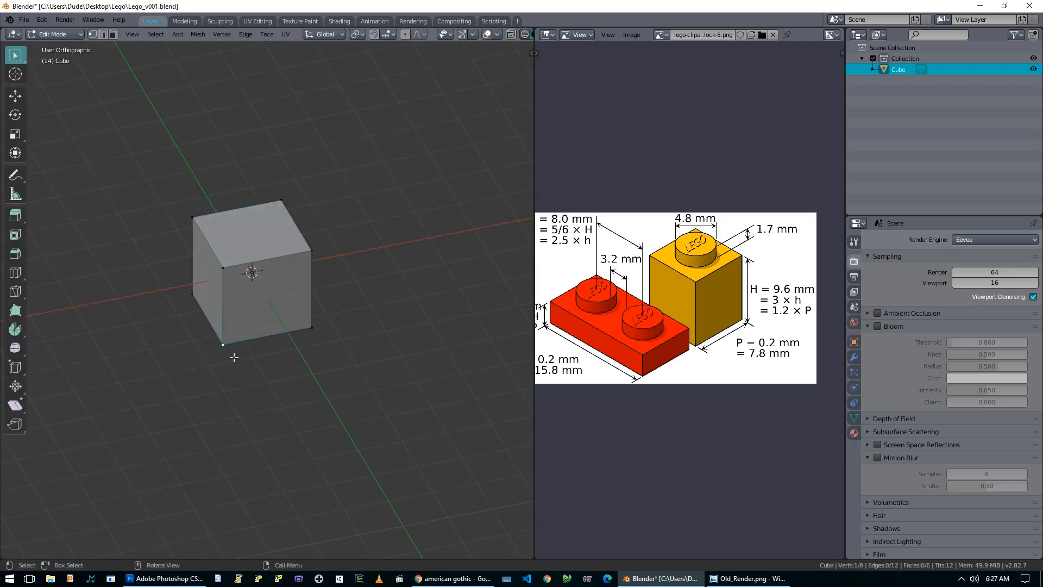
Step: Turn on the Screencast Keys display in the viewport sidebar
{"action": "key", "text": "n"}
{"action": "left_click", "coordinate": [527, 152]}
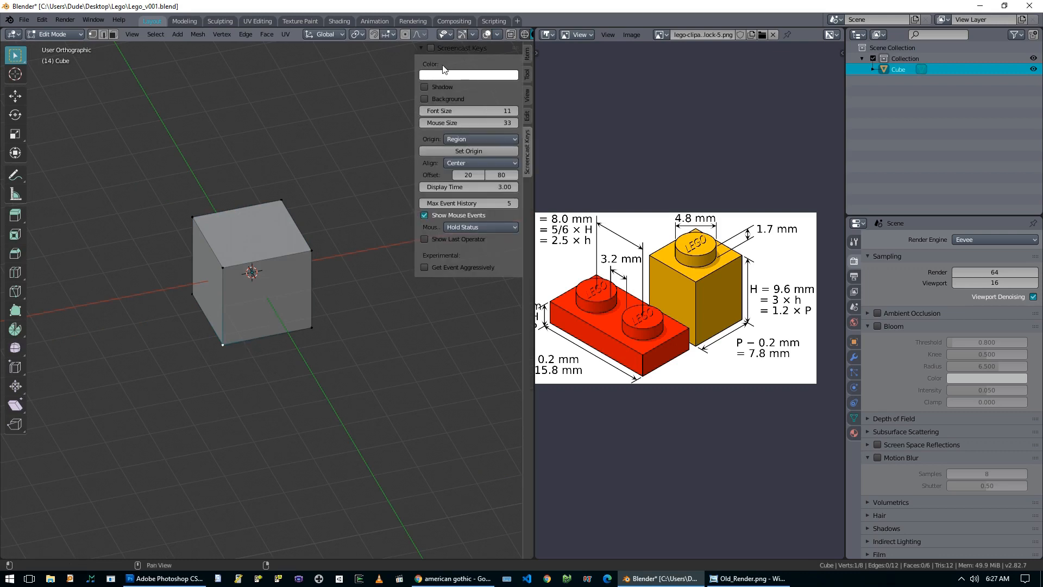
{"action": "left_click", "coordinate": [438, 50]}
{"action": "left_click", "coordinate": [431, 48]}
{"action": "left_click", "coordinate": [419, 48]}
Step: Snap the 3D cursor to the cube's selected lower corner vertex
{"action": "middle_click_drag", "start_coordinate": [225, 449], "coordinate": [303, 454]}
{"action": "middle_click_drag", "start_coordinate": [354, 317], "coordinate": [347, 309]}
{"action": "middle_click_drag", "start_coordinate": [259, 347], "coordinate": [253, 401]}
{"action": "key", "text": "shift+s"}
{"action": "left_click", "coordinate": [233, 433]}
Step: Return to Object Mode and set the cube's origin to the 3D cursor
{"action": "key", "text": "Tab"}
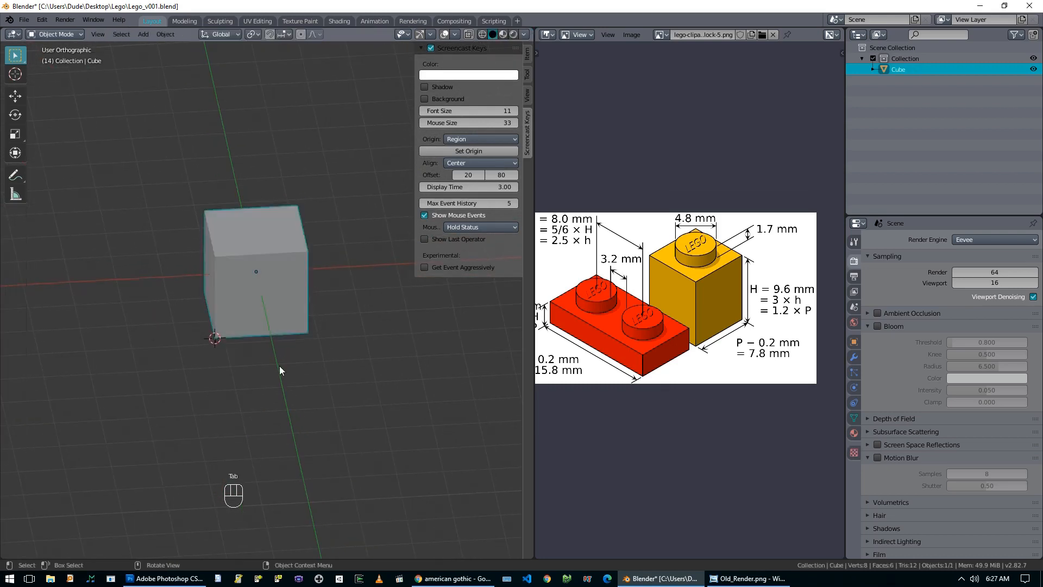
{"action": "right_click", "coordinate": [279, 280]}
{"action": "mouse_move", "coordinate": [279, 281]}
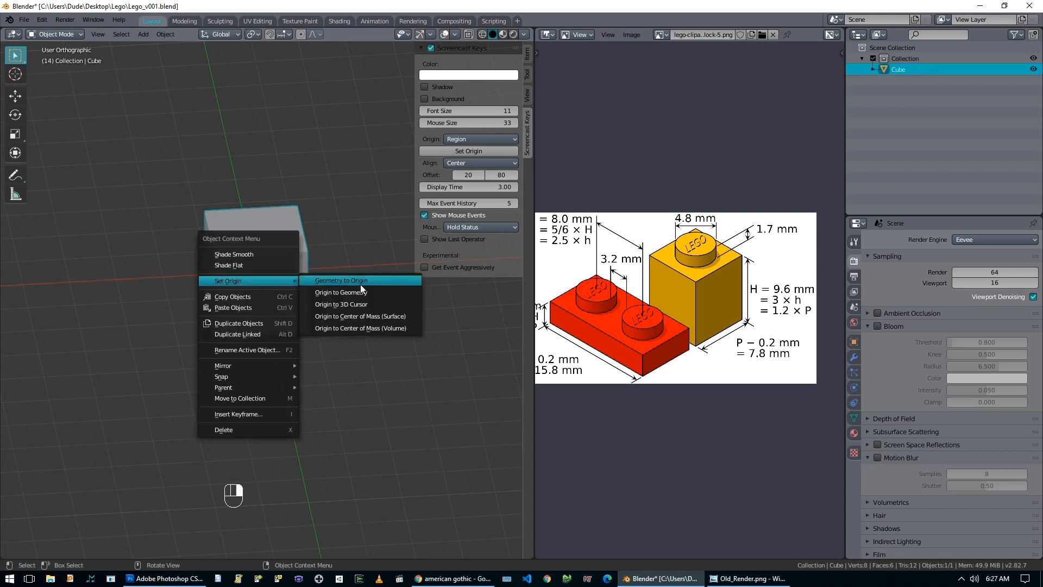
{"action": "left_click", "coordinate": [356, 306]}
{"action": "middle_click_drag", "start_coordinate": [263, 332], "coordinate": [276, 308]}
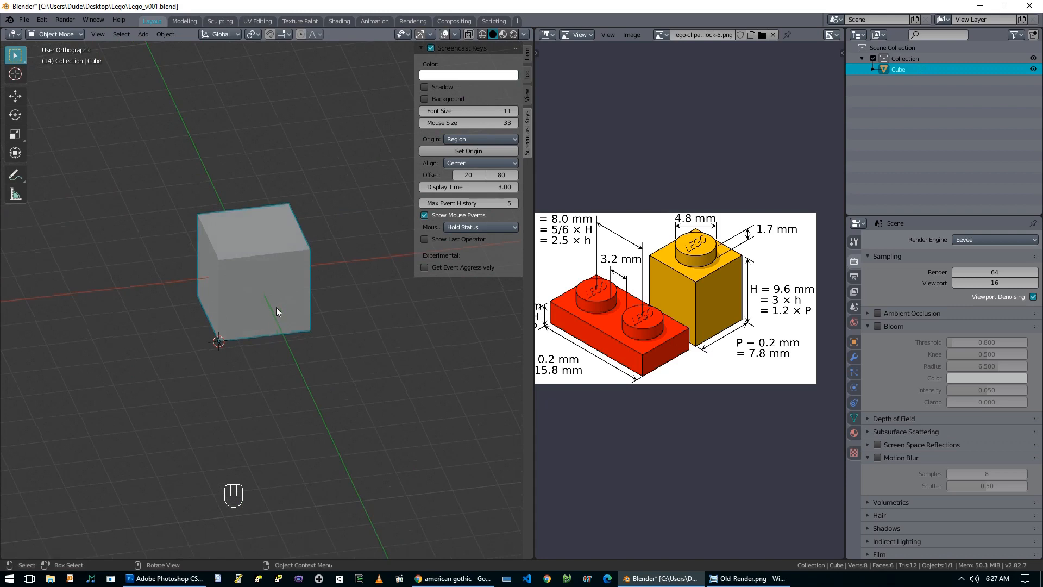
Step: Set the cube's X, Y and Z location to 0 so its origin corner sits at the world centre
{"action": "left_click", "coordinate": [527, 54]}
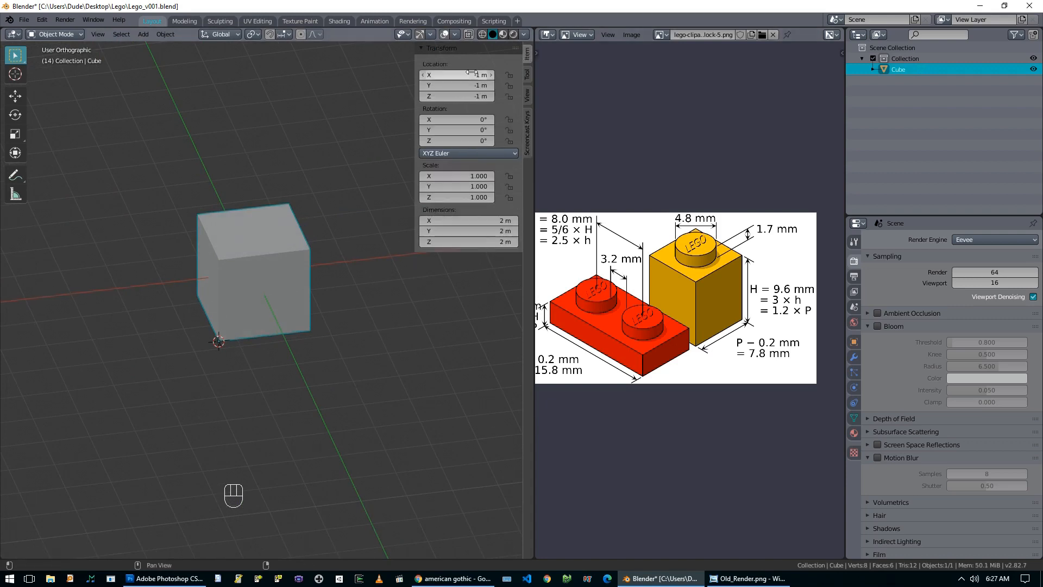
{"action": "left_click", "coordinate": [454, 72]}
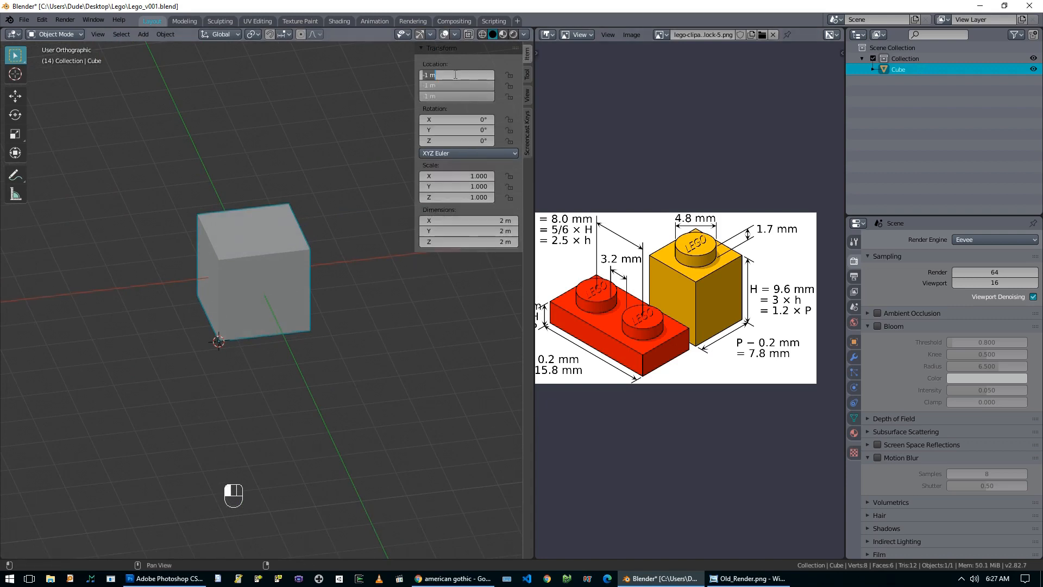
{"action": "type", "text": "0"}
{"action": "key", "text": "Return"}
{"action": "middle_click_drag", "start_coordinate": [275, 194], "coordinate": [307, 232]}
{"action": "key", "text": "KP_7"}
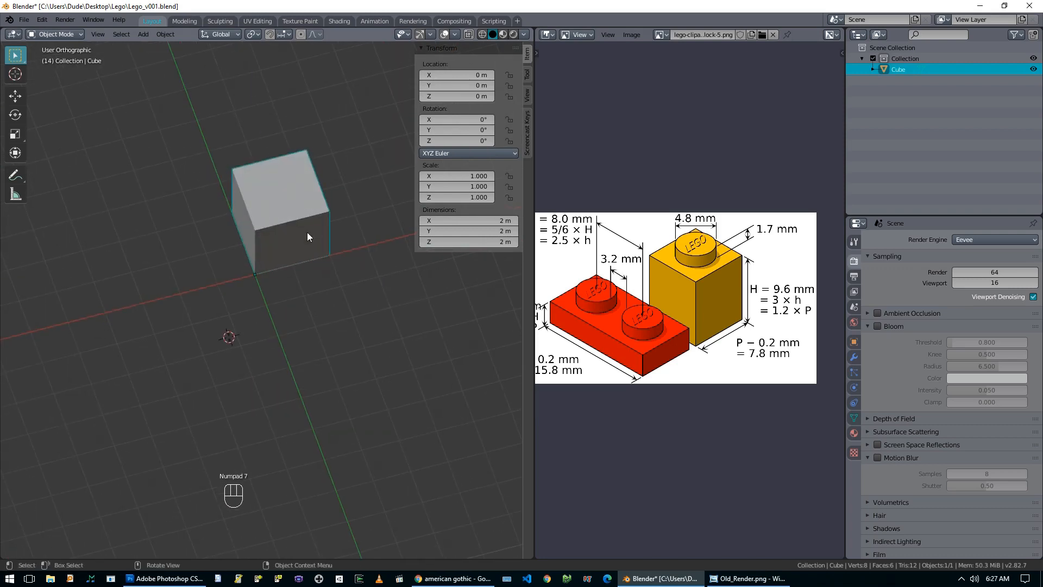
Step: Enter Edit Mode, enable X-ray and box-select all four vertices of the cube's positive X side from the top view
{"action": "key", "text": "Tab"}
{"action": "middle_click_drag", "start_coordinate": [328, 251], "coordinate": [343, 280], "text": "shift"}
{"action": "key", "text": "1"}
{"action": "key", "text": "KP_7"}
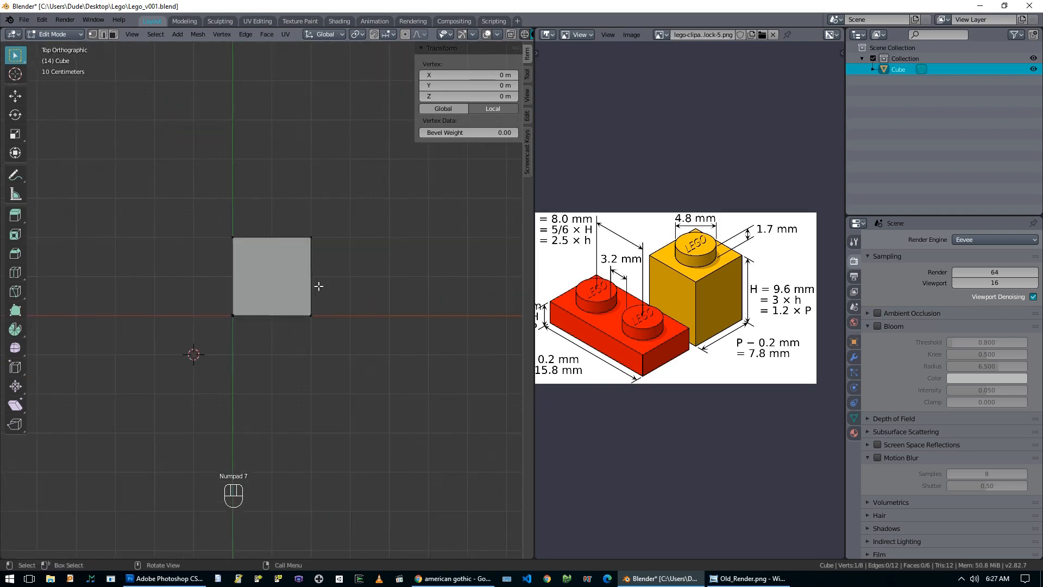
{"action": "left_click_drag", "start_coordinate": [282, 203], "coordinate": [356, 379]}
{"action": "middle_click_drag", "start_coordinate": [375, 395], "coordinate": [303, 329]}
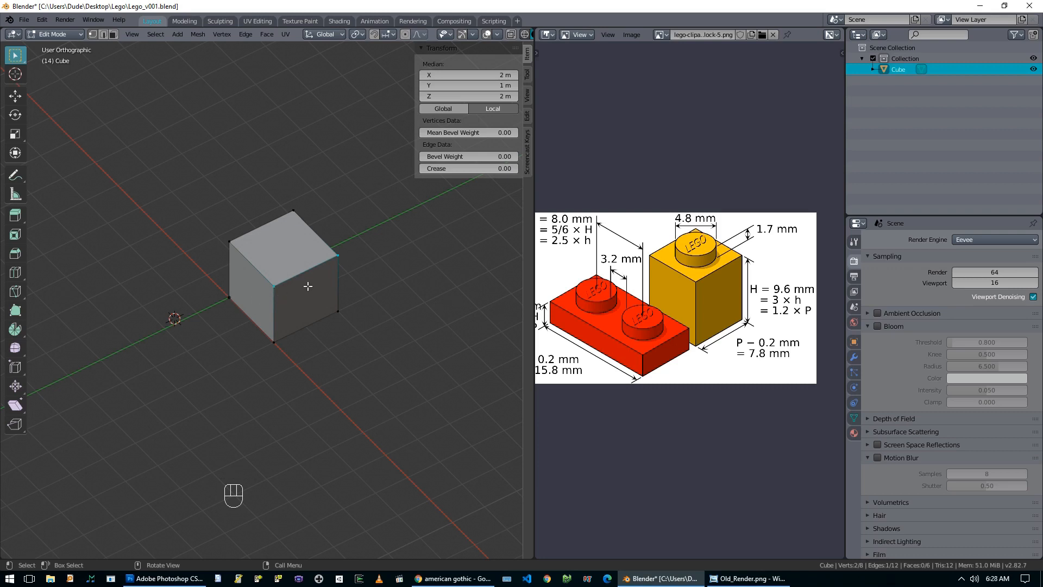
{"action": "key", "text": "alt+z"}
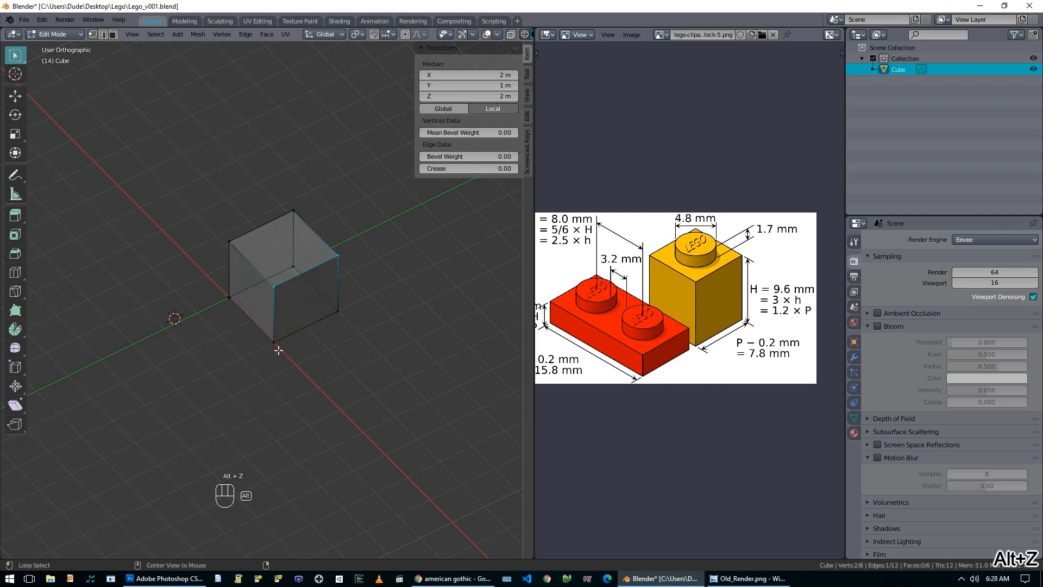
{"action": "middle_click_drag", "start_coordinate": [263, 345], "coordinate": [323, 344]}
{"action": "key", "text": "KP_7"}
{"action": "left_click_drag", "start_coordinate": [287, 214], "coordinate": [335, 356]}
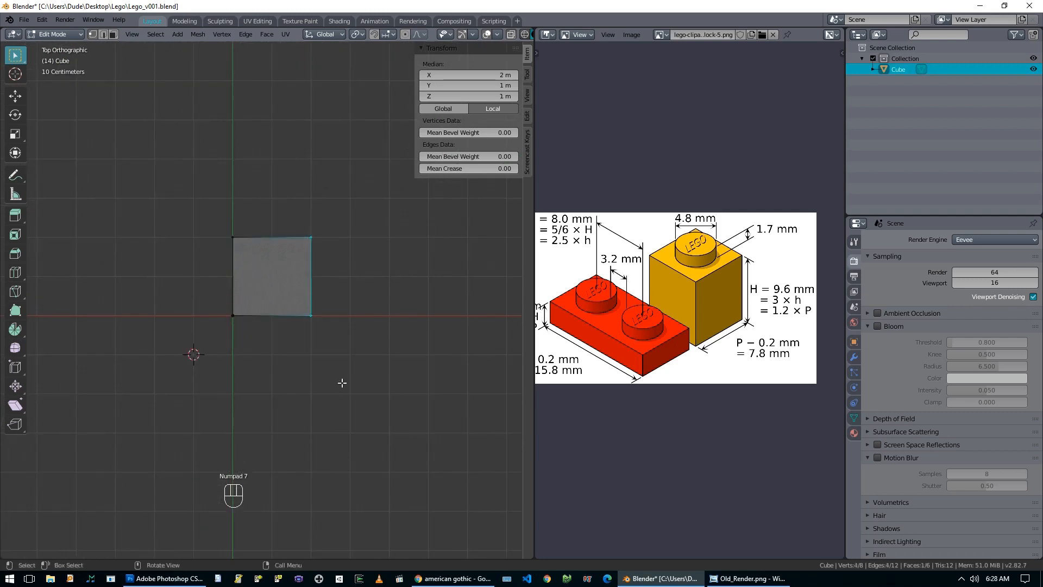
{"action": "middle_click_drag", "start_coordinate": [391, 363], "coordinate": [340, 302]}
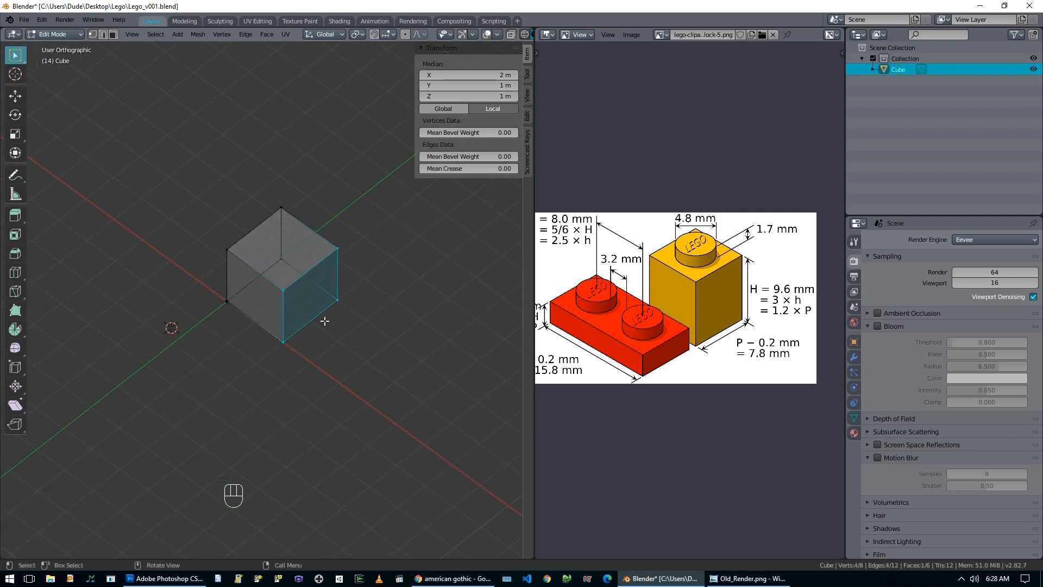
{"action": "key", "text": "KP_7"}
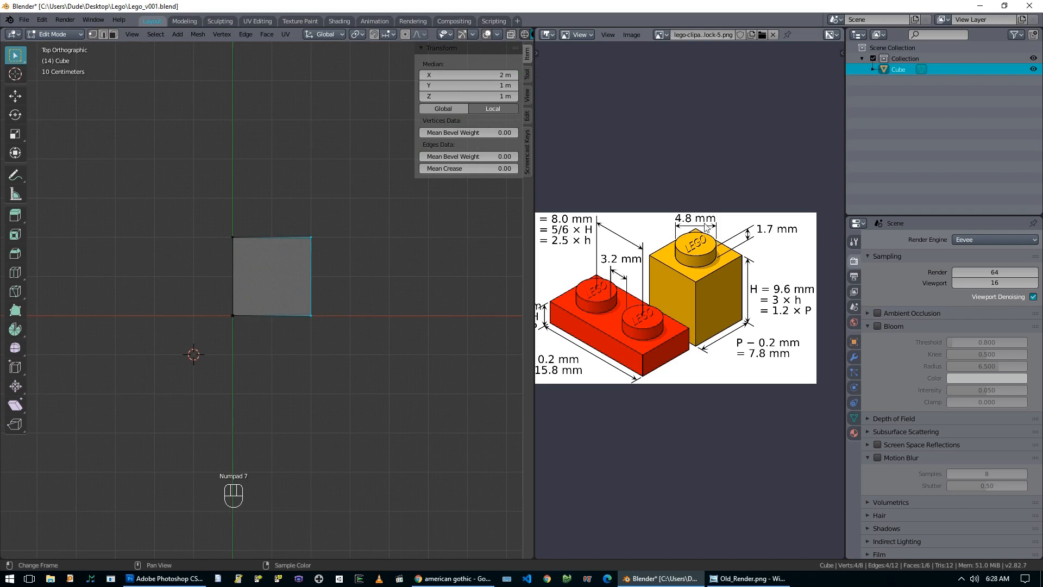
Step: Expand the scene's unit settings and set the selected vertices' median X position to 7.8 mm
{"action": "left_click", "coordinate": [854, 306]}
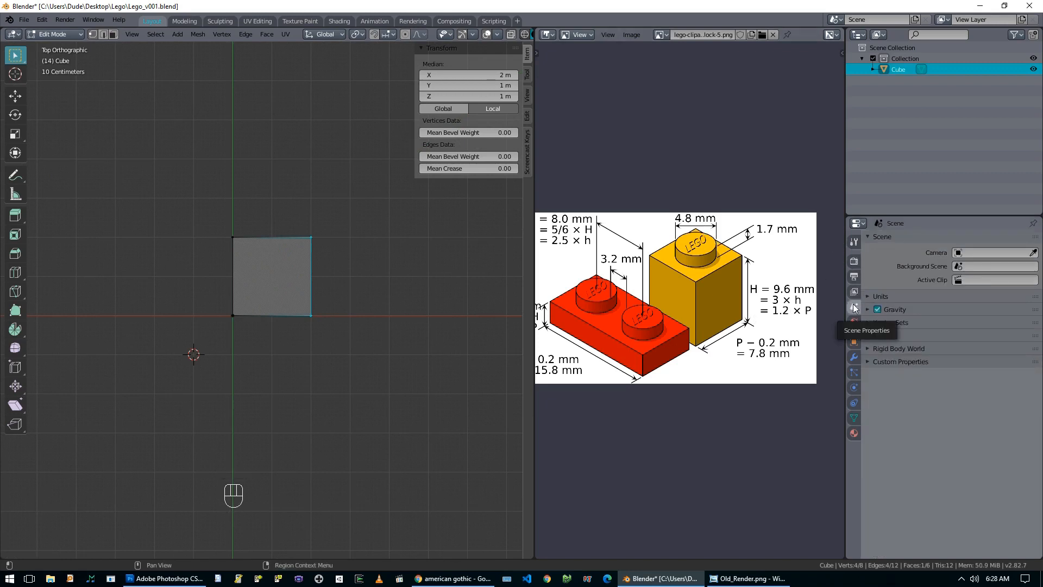
{"action": "left_click", "coordinate": [873, 296]}
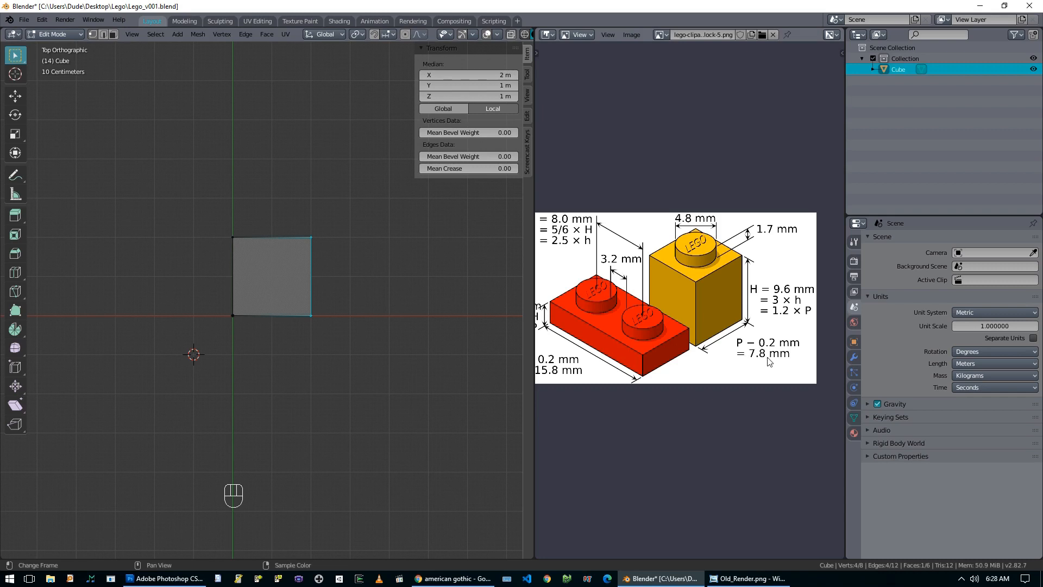
{"action": "left_click", "coordinate": [456, 79]}
{"action": "type", "text": "7.8"}
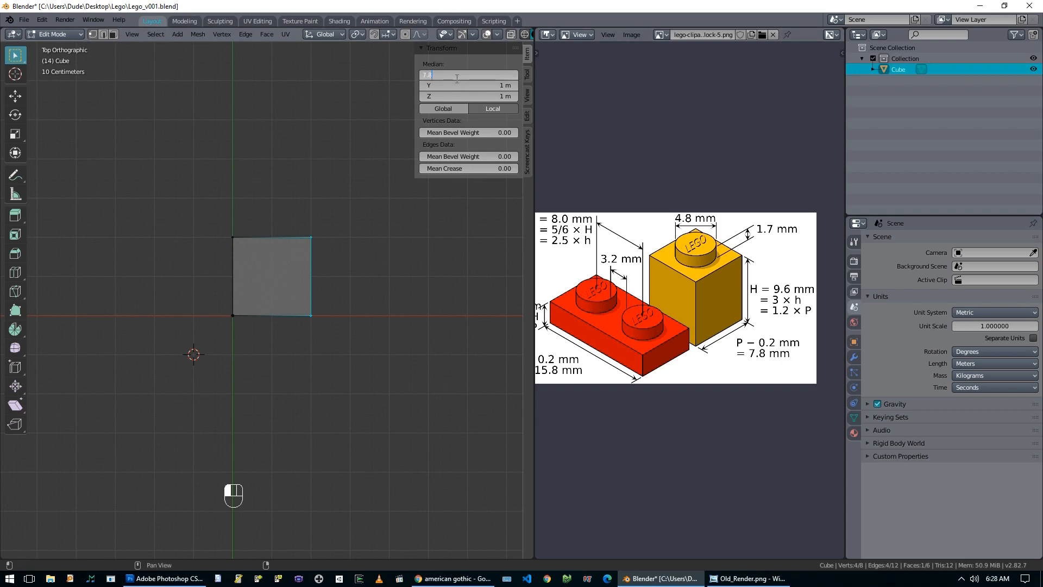
{"action": "type", "text": "mm"}
{"action": "key", "text": "Return"}
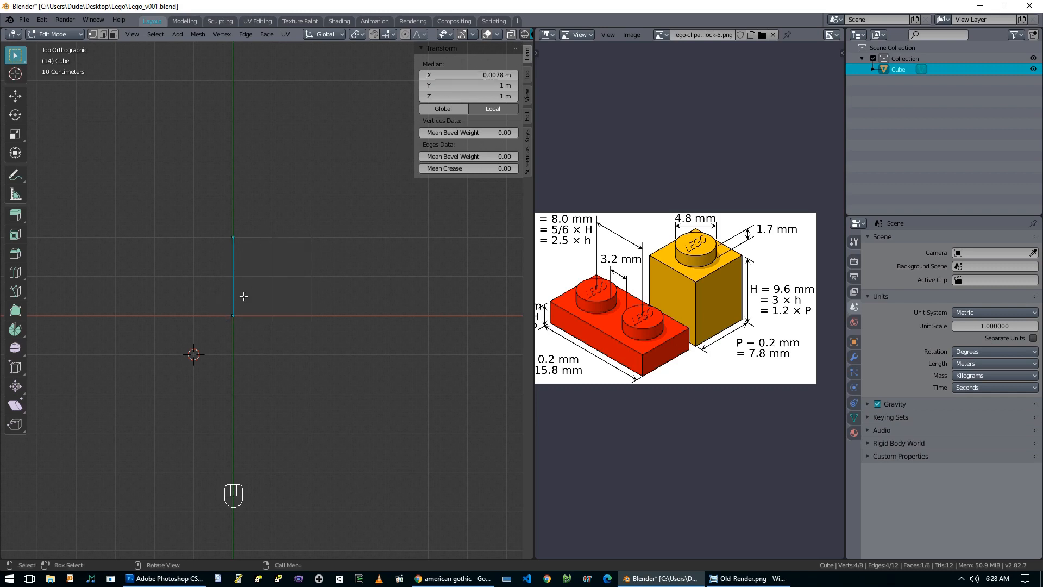
Step: Select the vertices of the cube's positive Y side and set their median Y position to 7.8 mm
{"action": "left_click_drag", "start_coordinate": [168, 209], "coordinate": [301, 269]}
{"action": "left_click", "coordinate": [490, 86]}
{"action": "type", "text": "7.8mm"}
{"action": "key", "text": "Return"}
{"action": "middle_click_drag", "start_coordinate": [238, 317], "coordinate": [269, 251]}
Step: Select the cube's top vertices in front view, set their median Z position to 9.6 mm and return to Object Mode
{"action": "key", "text": "KP_1"}
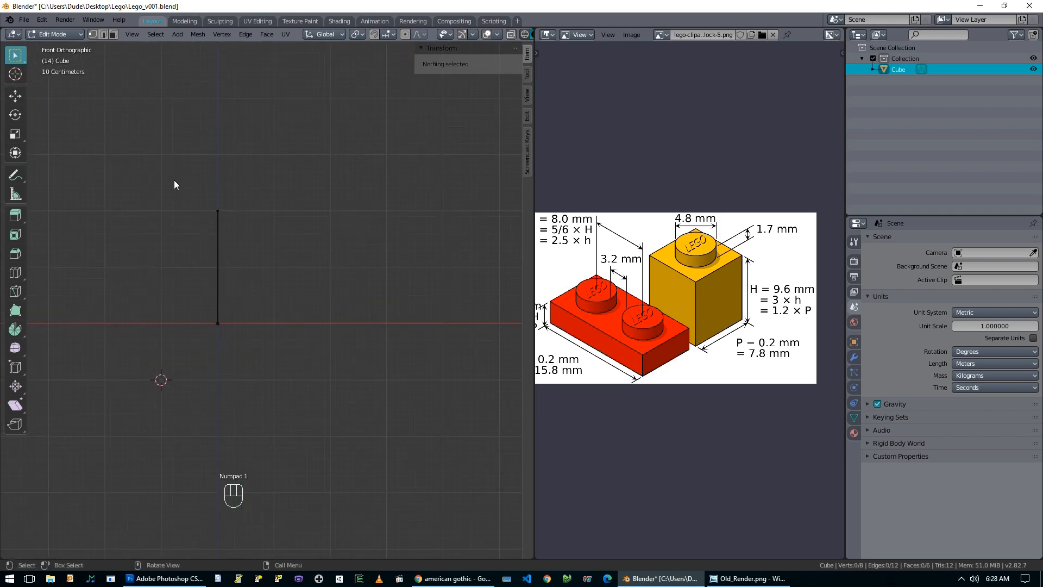
{"action": "key", "text": "alt+a"}
{"action": "left_click_drag", "start_coordinate": [175, 168], "coordinate": [279, 241]}
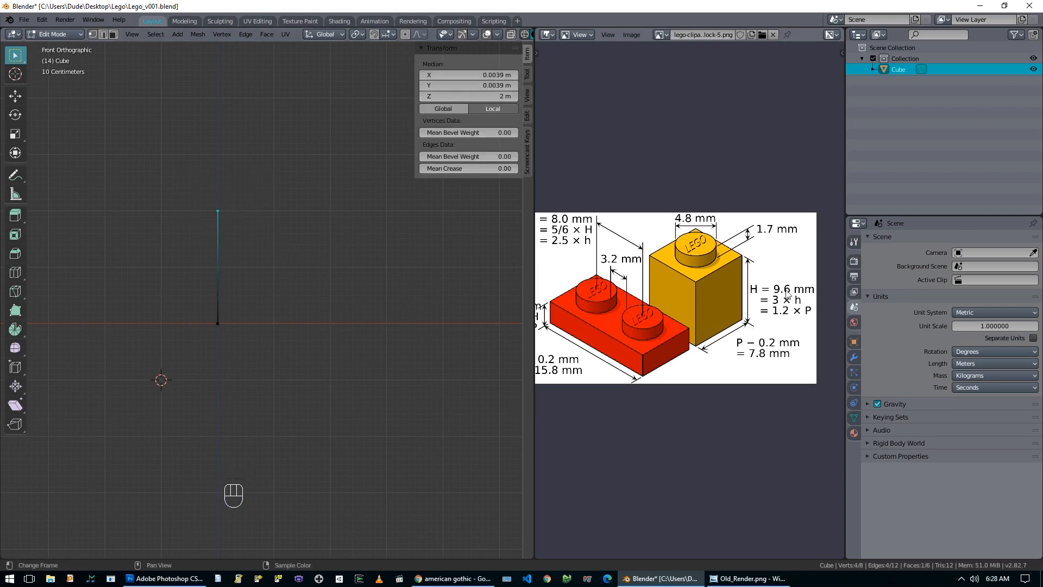
{"action": "left_click", "coordinate": [481, 96]}
{"action": "type", "text": "9.6mm"}
{"action": "key", "text": "Return"}
{"action": "scroll", "coordinate": [220, 361], "scroll_direction": "up", "scroll_amount": 3}
{"action": "key", "text": "Tab"}
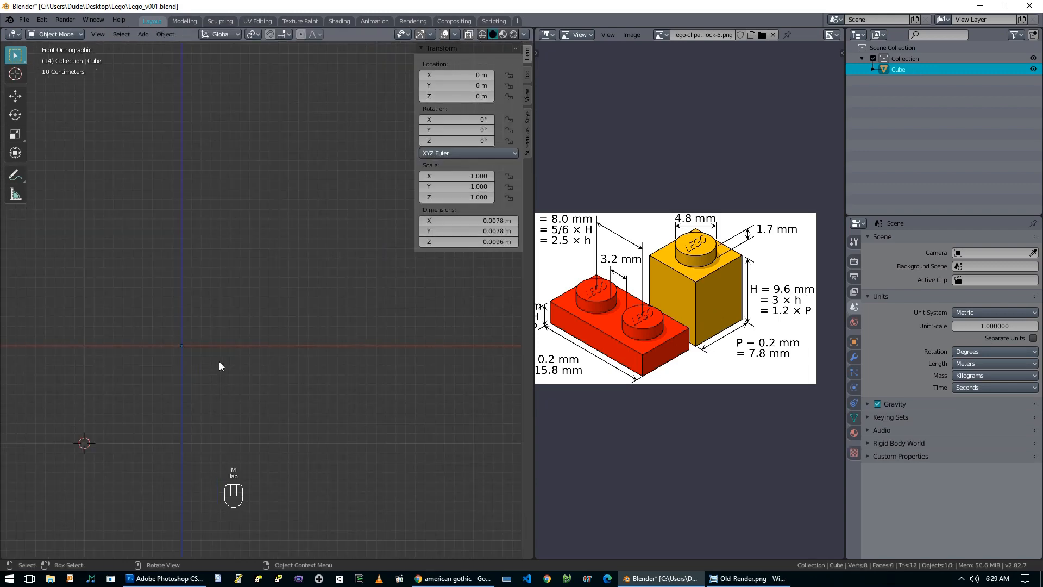
{"action": "key", "text": "KP_Decimal"}
{"action": "middle_click_drag", "start_coordinate": [268, 299], "coordinate": [291, 344]}
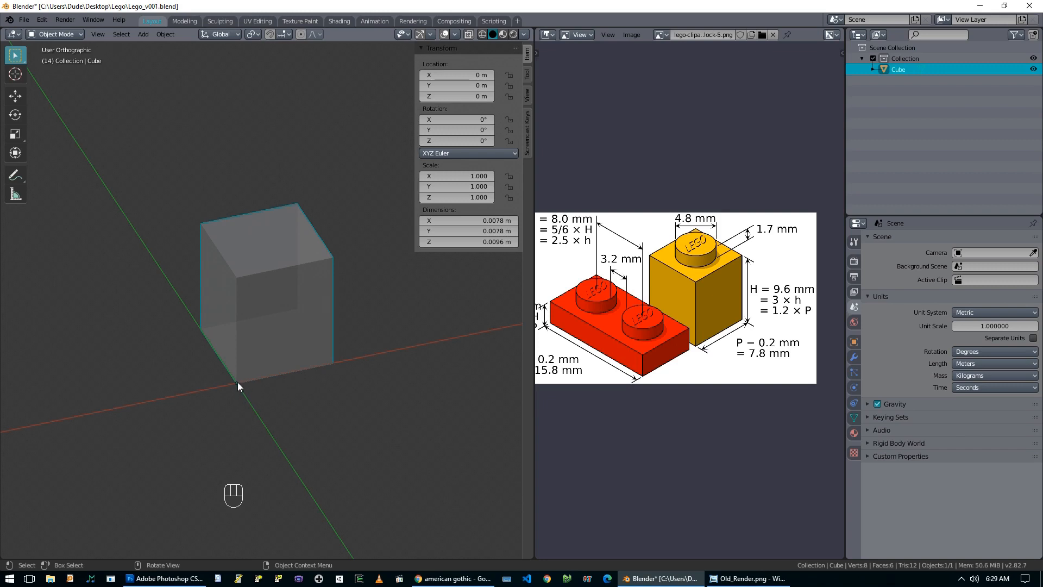
{"action": "middle_click_drag", "start_coordinate": [237, 386], "coordinate": [259, 364]}
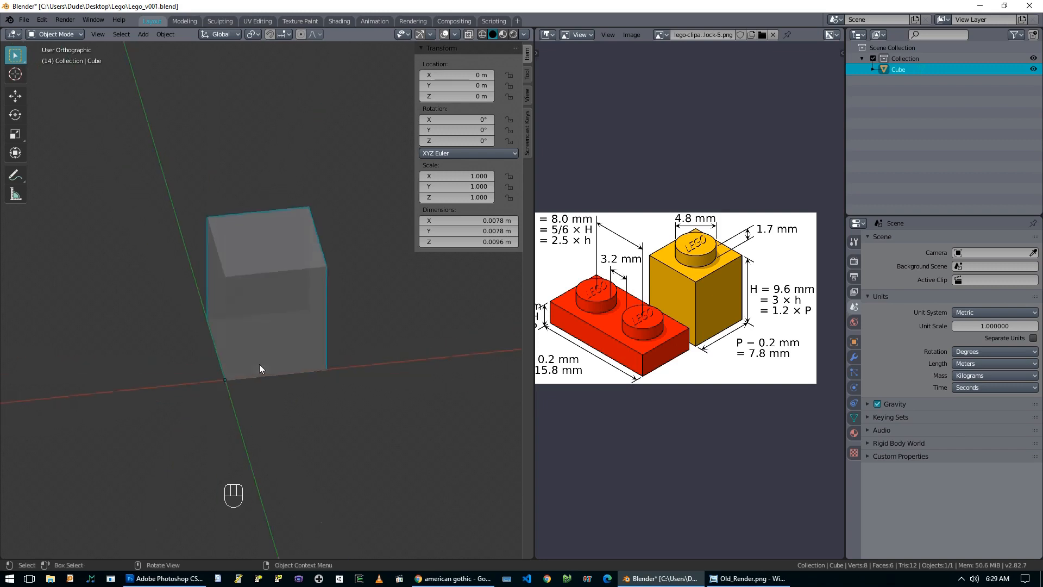
Step: Enter Edit Mode and check the coordinates of the brick's upper back vertices and the edge between them
{"action": "key", "text": "Tab"}
{"action": "middle_click_drag", "start_coordinate": [303, 310], "coordinate": [300, 315]}
{"action": "key", "text": "a"}
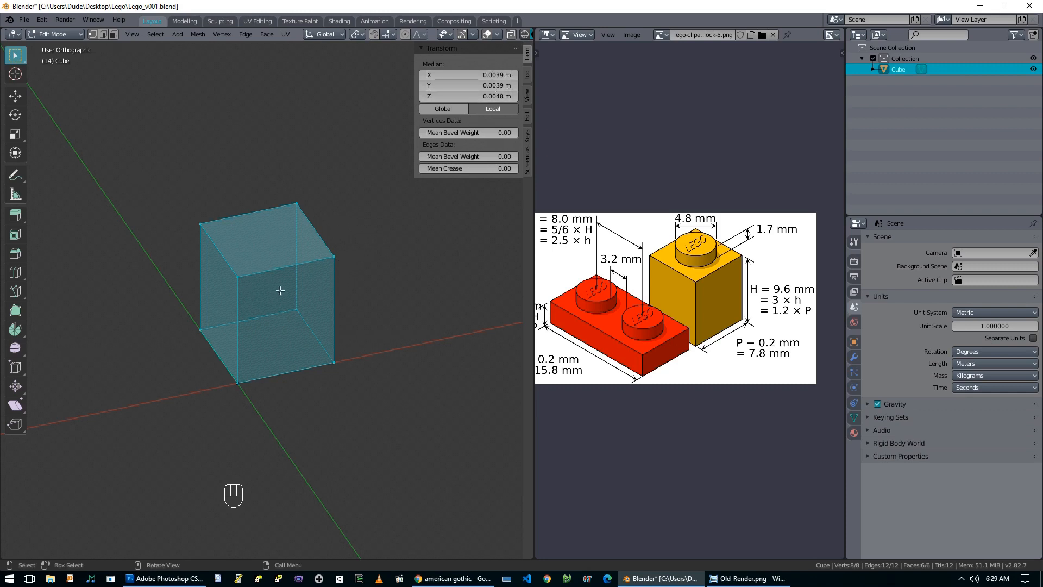
{"action": "left_click", "coordinate": [202, 230]}
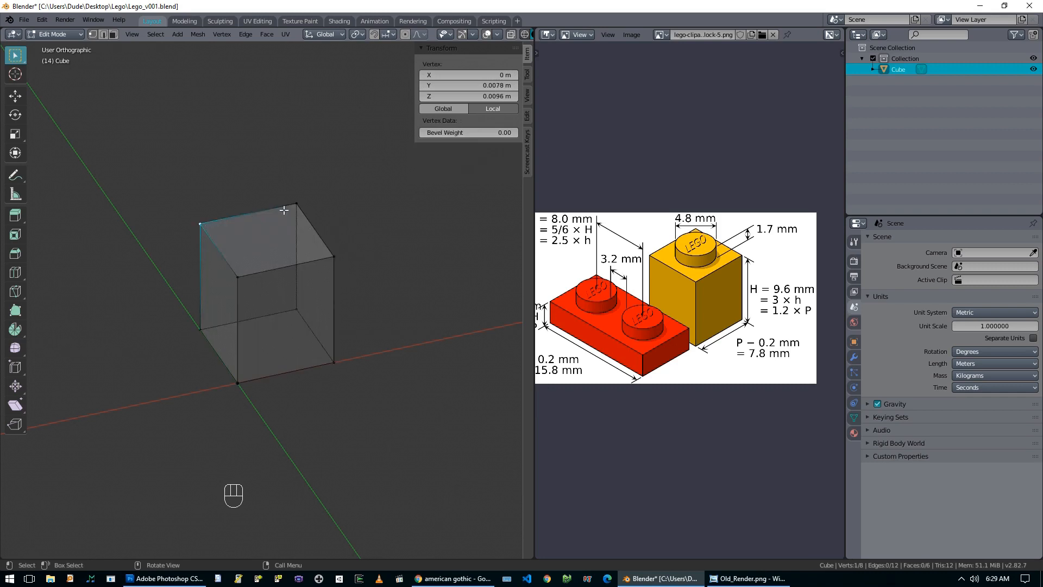
{"action": "left_click", "coordinate": [301, 205]}
{"action": "left_click_drag", "start_coordinate": [180, 239], "coordinate": [353, 139]}
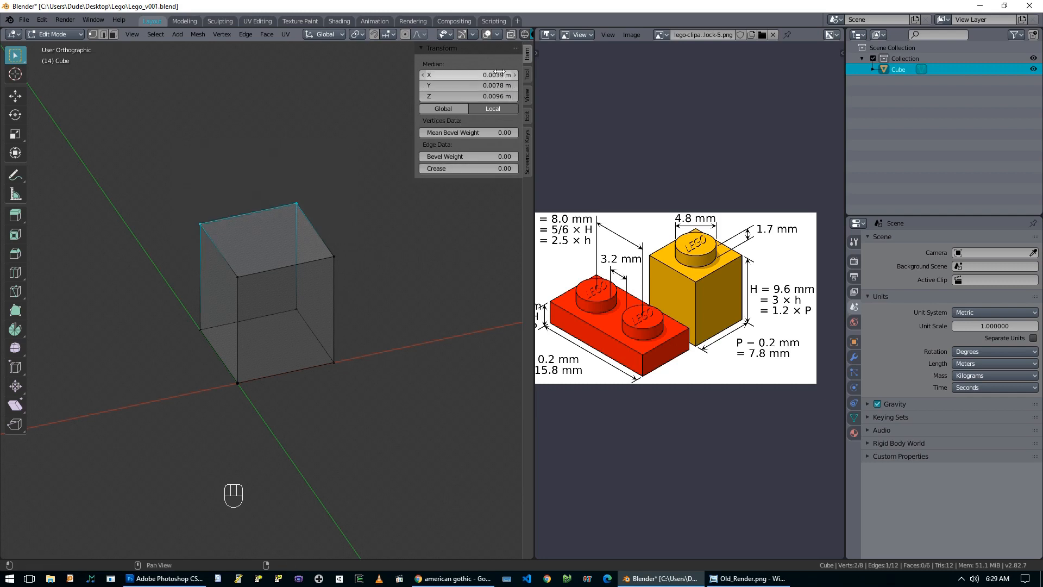
{"action": "left_click", "coordinate": [302, 207]}
Step: Select all of the brick's vertices and set their median X and Y positions to 0 to centre it on the origin
{"action": "left_click_drag", "start_coordinate": [112, 189], "coordinate": [387, 400]}
{"action": "left_click_drag", "start_coordinate": [501, 86], "coordinate": [501, 74]}
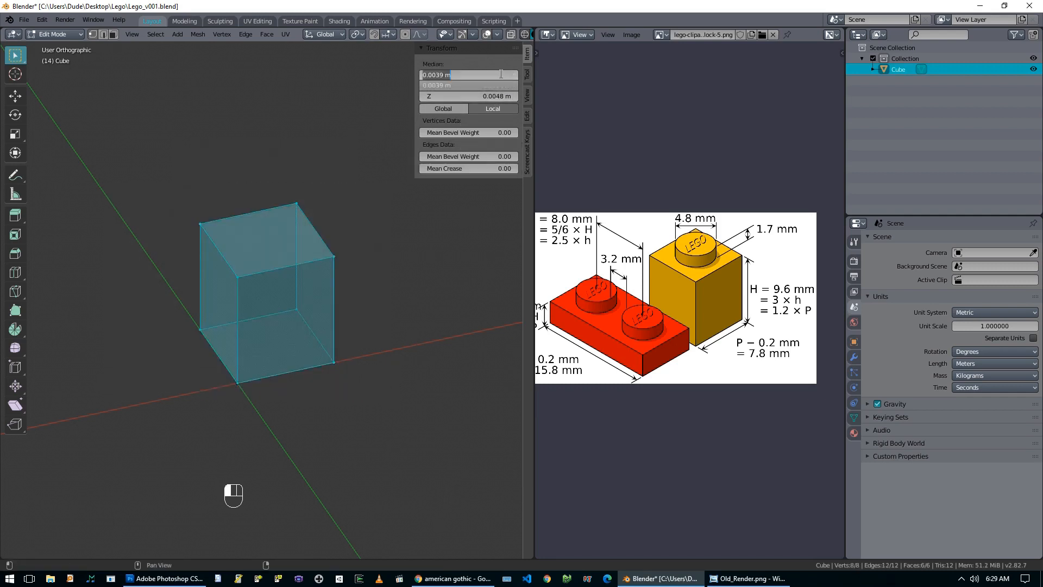
{"action": "type", "text": "0"}
{"action": "key", "text": "Return"}
{"action": "middle_click_drag", "start_coordinate": [324, 323], "coordinate": [313, 303]}
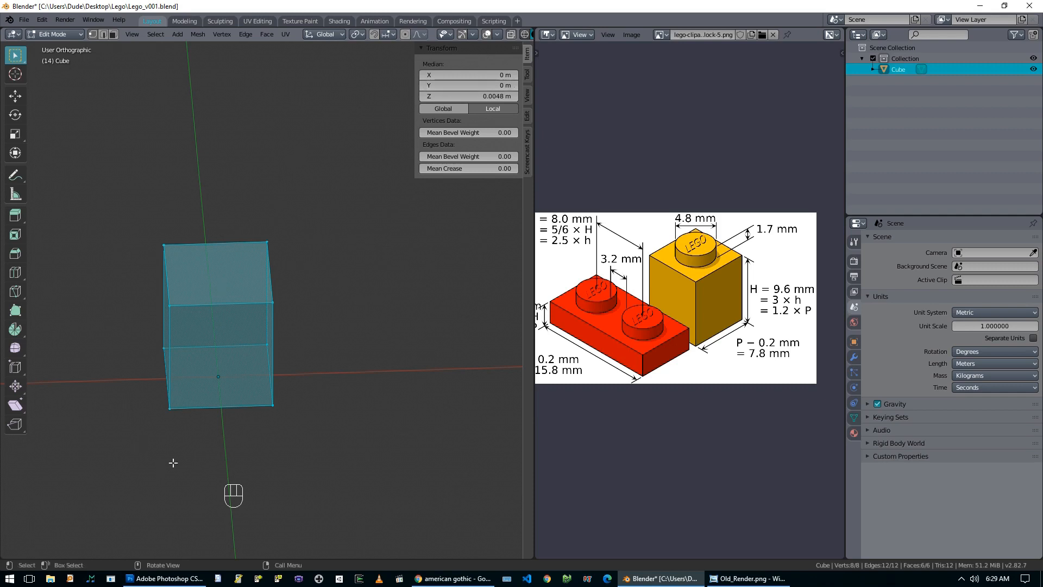
{"action": "middle_click_drag", "start_coordinate": [172, 461], "coordinate": [221, 447]}
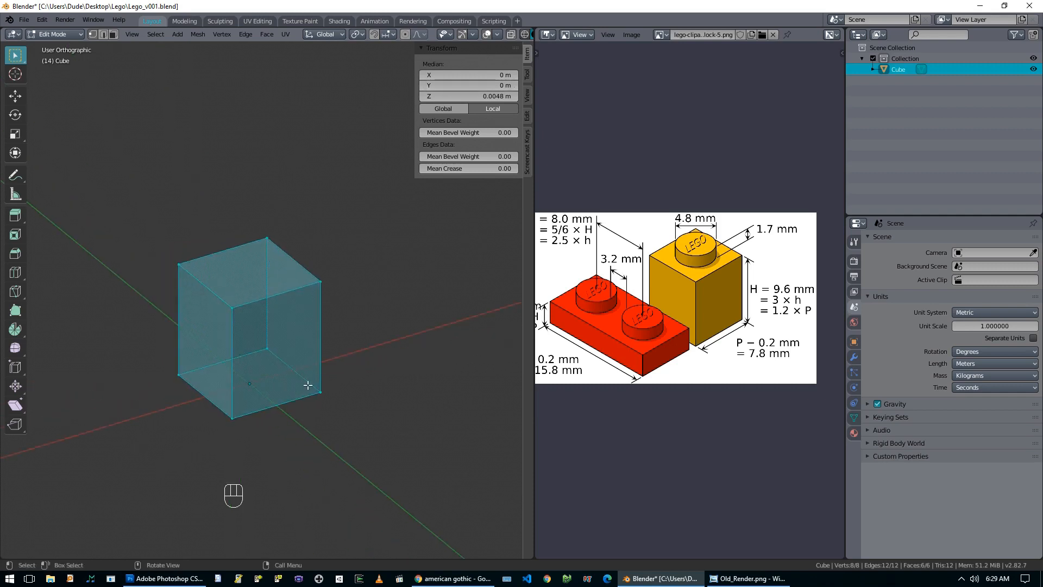
Step: Deselect the mesh, reset the 3D cursor to the world origin and add a mesh circle there in top view
{"action": "key", "text": "KP_7"}
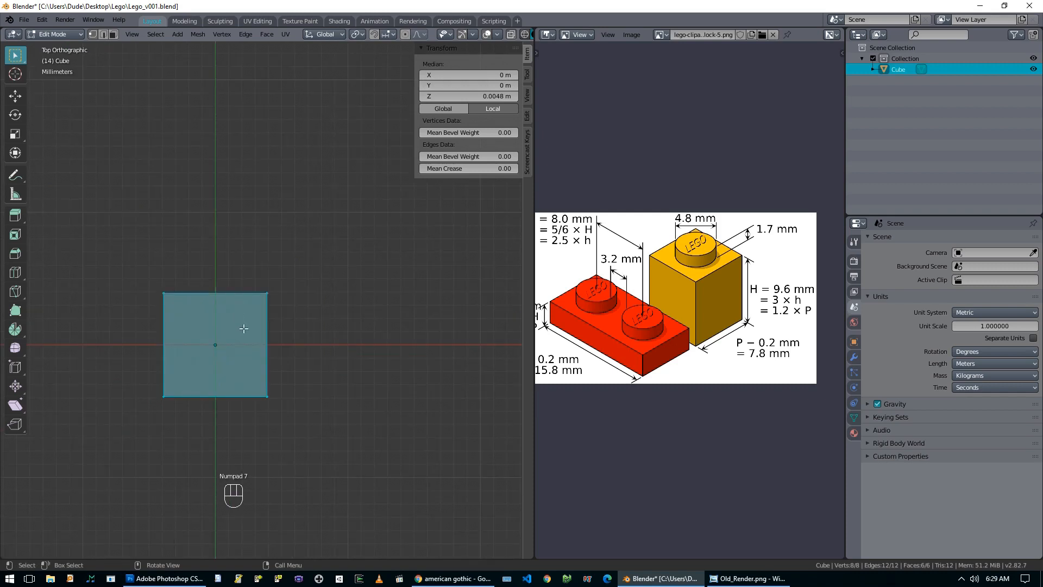
{"action": "key", "text": "alt+a"}
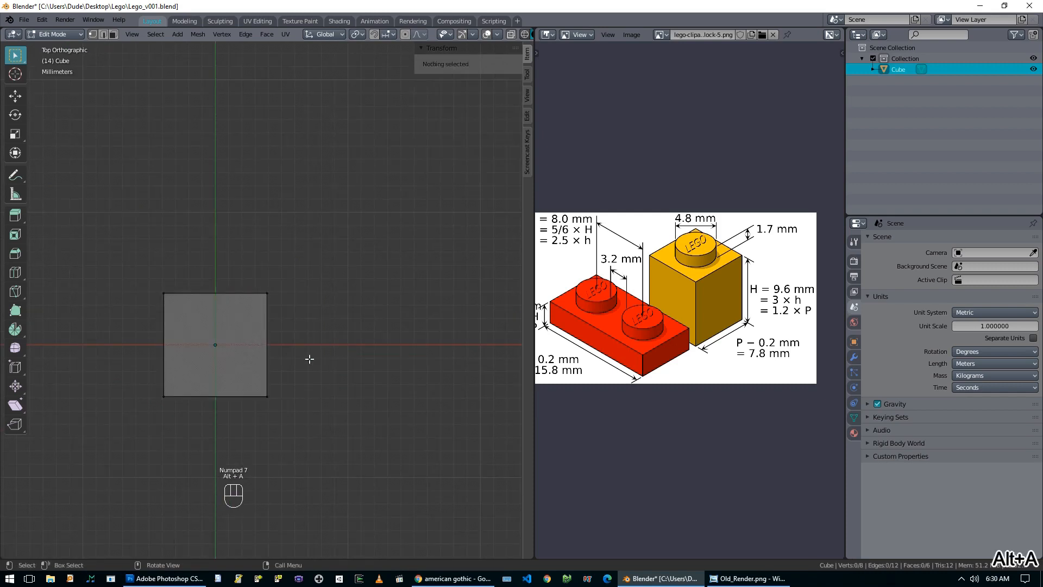
{"action": "key", "text": "shift+c"}
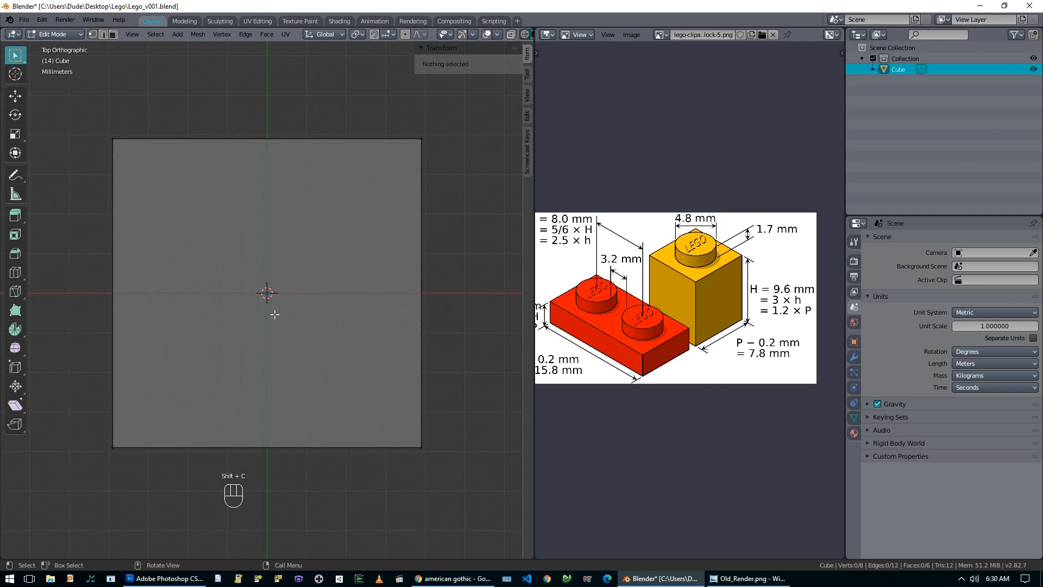
{"action": "scroll", "coordinate": [400, 443], "scroll_direction": "down", "scroll_amount": 4}
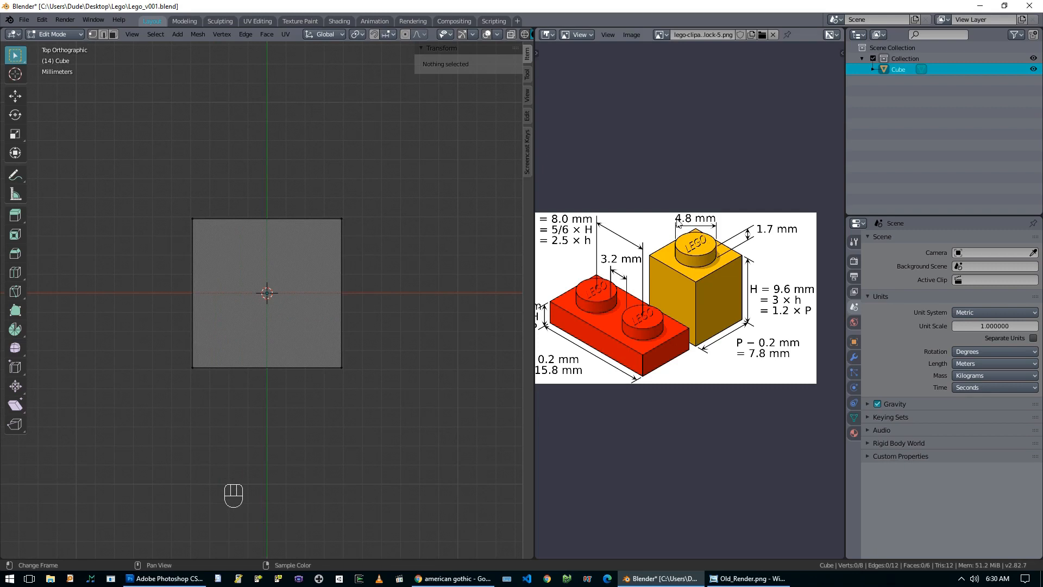
{"action": "key", "text": "shift+a"}
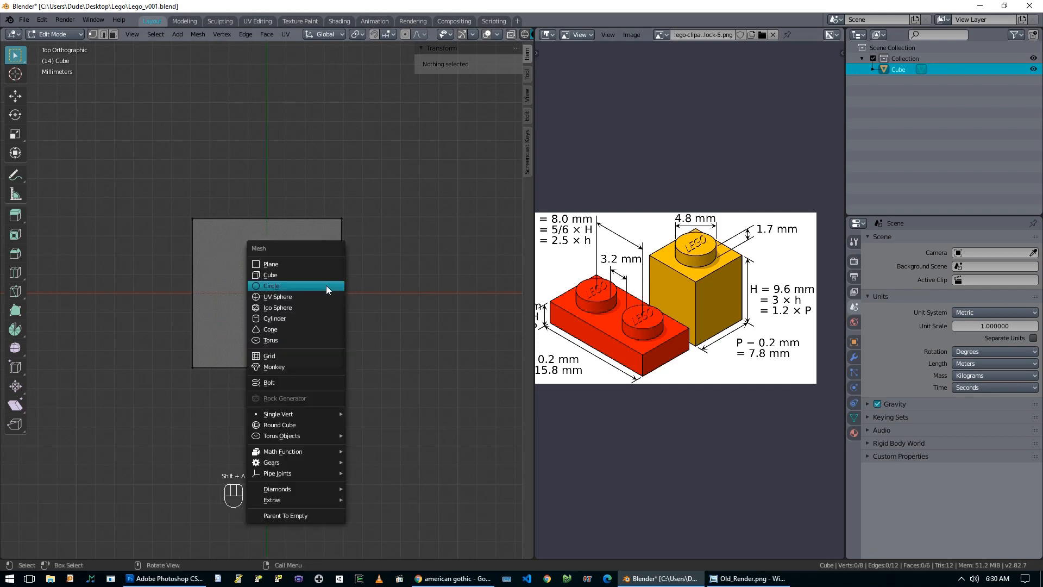
{"action": "left_click", "coordinate": [326, 285]}
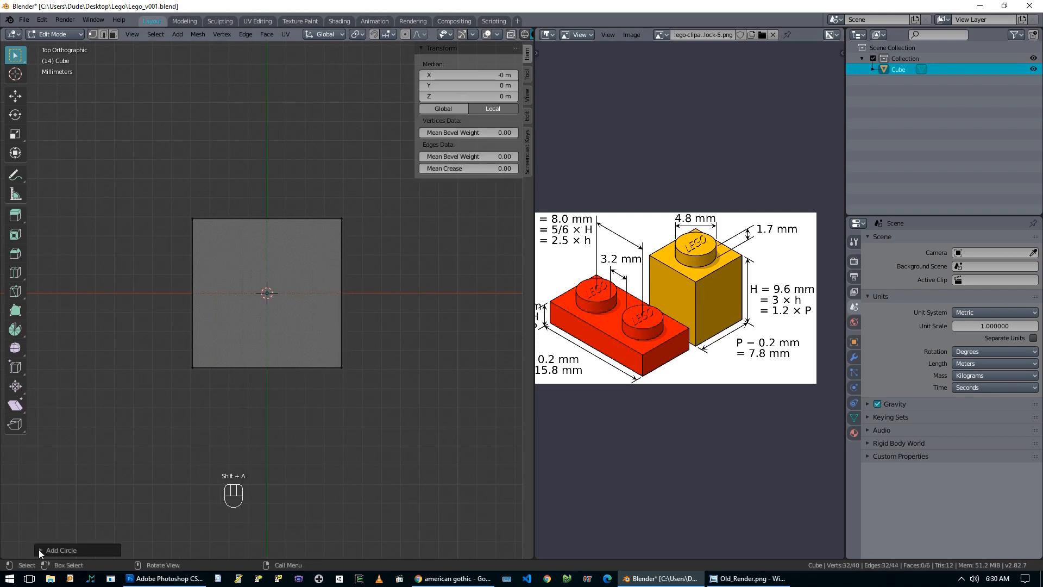
Step: Set the new circle's radius to 2.4 mm
{"action": "left_click", "coordinate": [39, 550]}
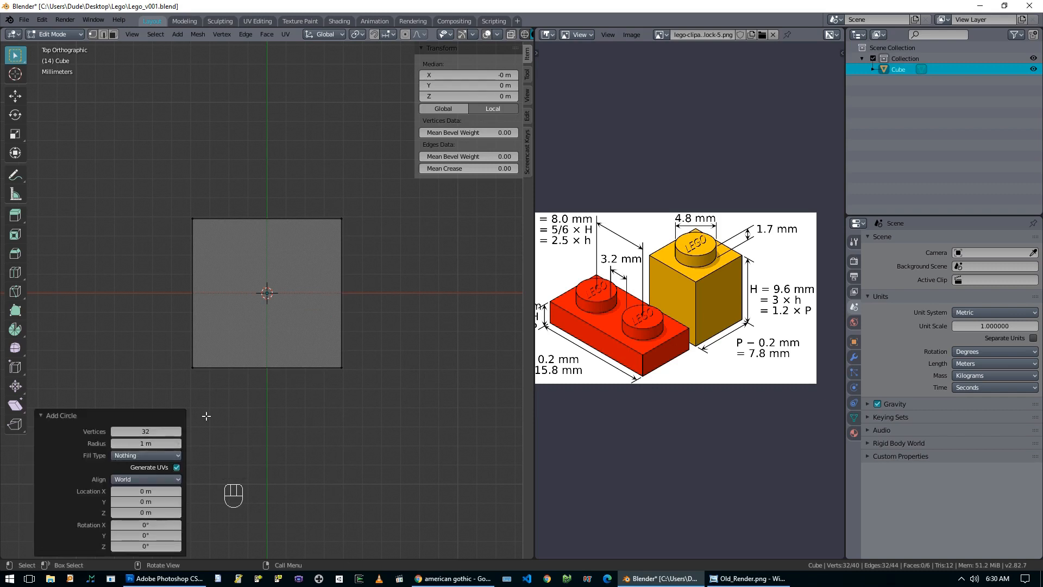
{"action": "scroll", "coordinate": [386, 379], "scroll_direction": "down", "scroll_amount": 6}
{"action": "scroll", "coordinate": [387, 378], "scroll_direction": "down", "scroll_amount": 5}
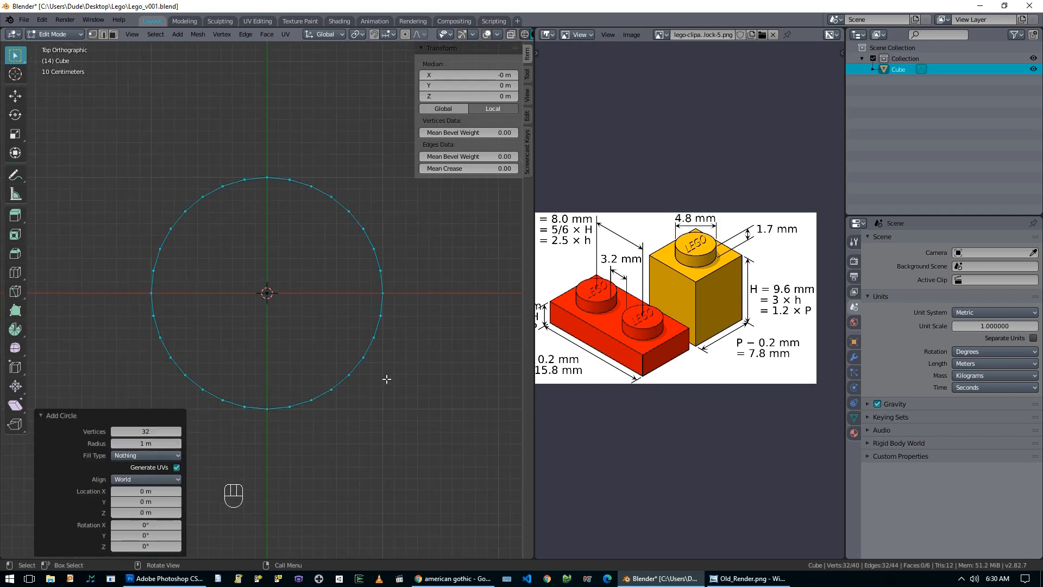
{"action": "left_click", "coordinate": [155, 445]}
{"action": "type", "text": "2.4mm"}
{"action": "key", "text": "Return"}
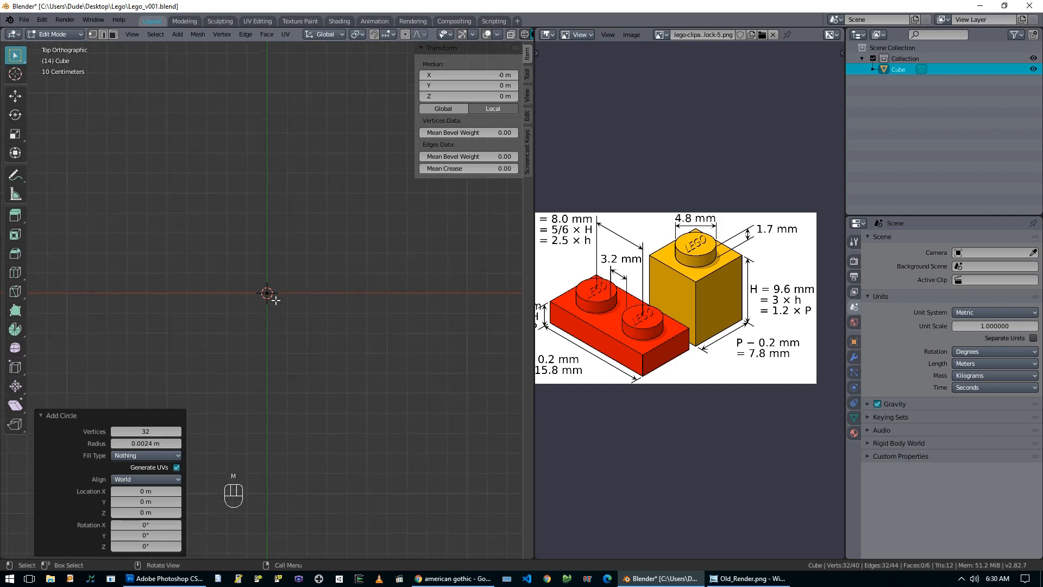
{"action": "scroll", "coordinate": [275, 300], "scroll_direction": "up", "scroll_amount": 12}
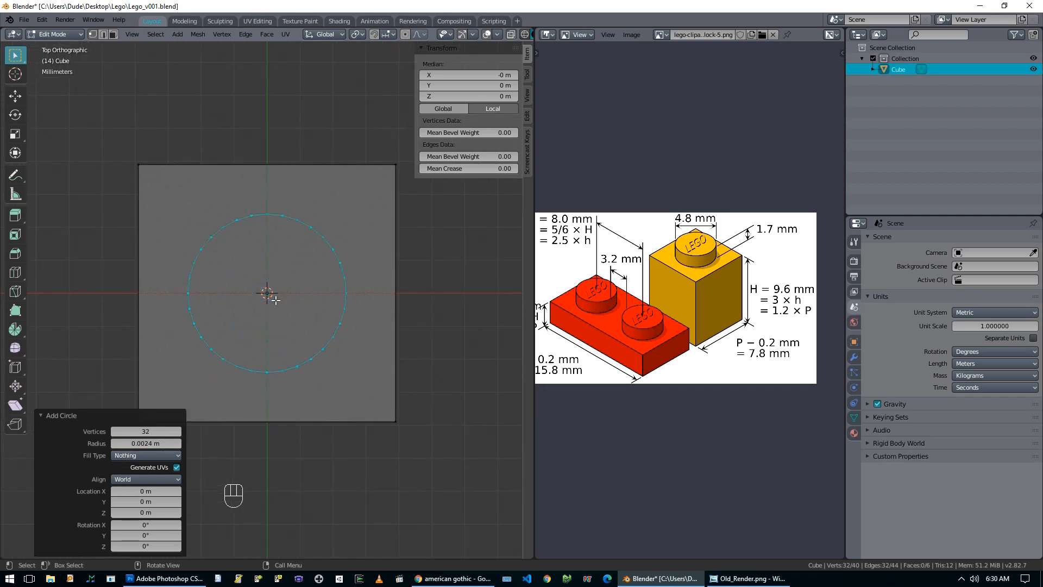
Step: Snap the 3D cursor to the brick's upper corner vertex on the negative X and negative Y side
{"action": "middle_click_drag", "start_coordinate": [275, 300], "coordinate": [305, 233]}
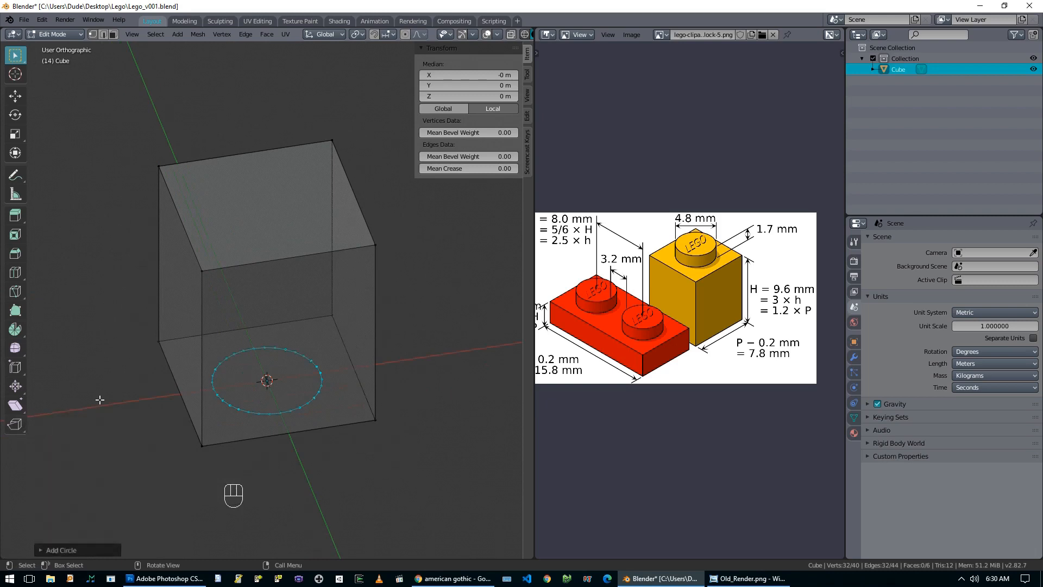
{"action": "left_click", "coordinate": [204, 272]}
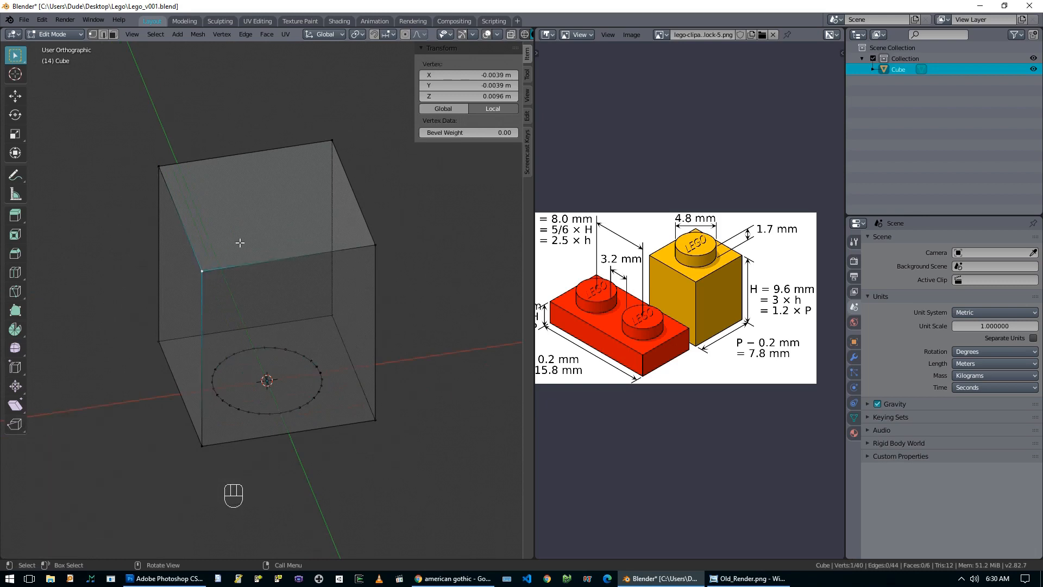
{"action": "key", "text": "shift+s"}
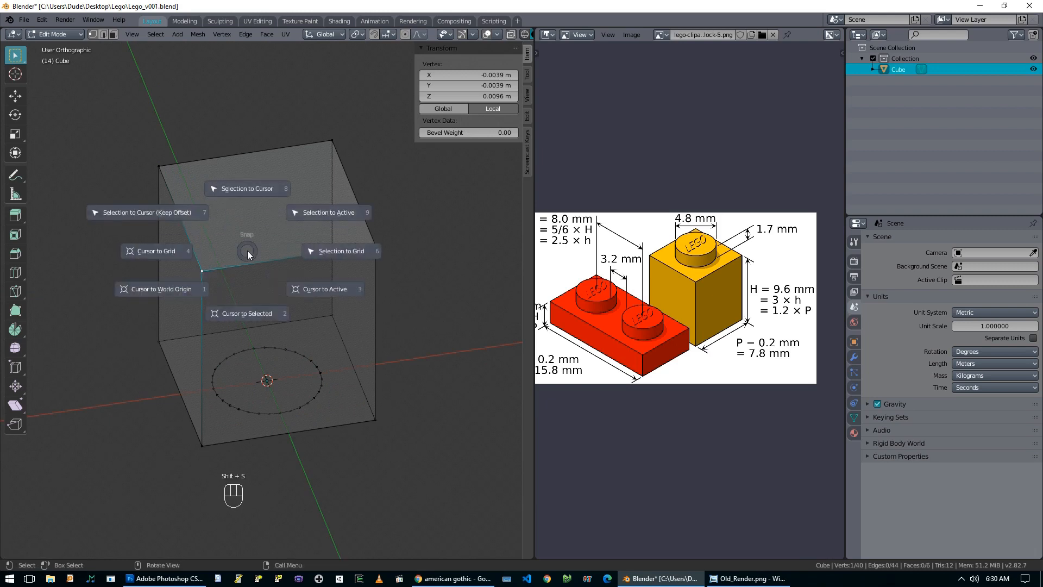
{"action": "left_click", "coordinate": [249, 316]}
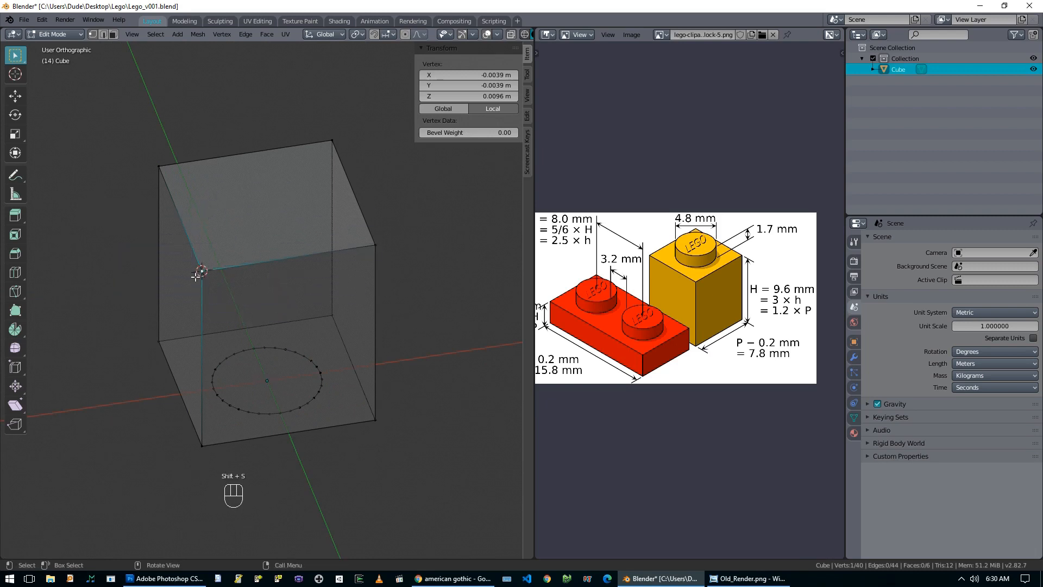
Step: Select the circle loop, set the pivot point to 3D Cursor and scale it to 0 along Z to bring it to the brick's top face
{"action": "left_click", "coordinate": [225, 362], "text": "alt"}
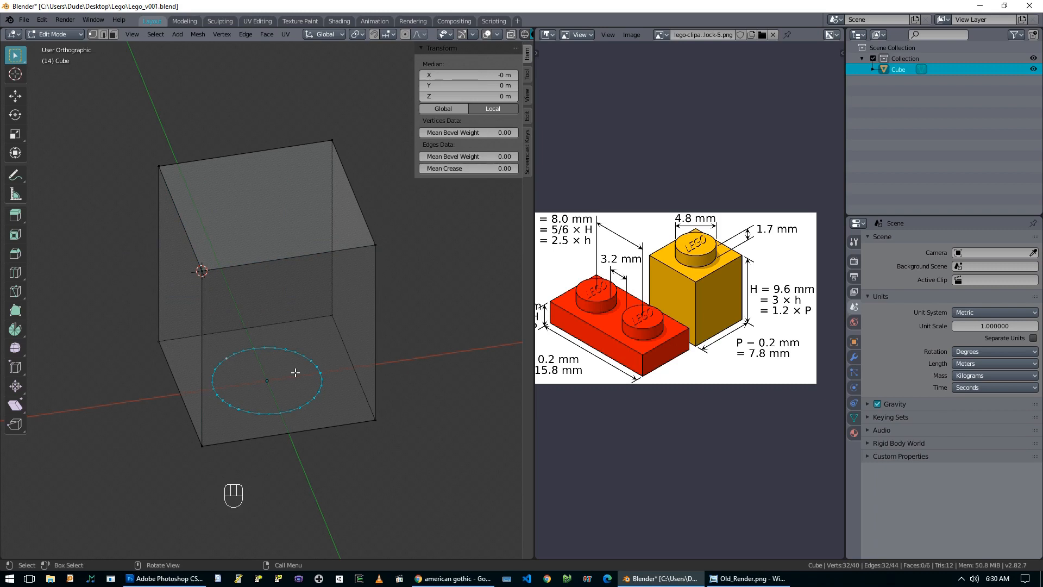
{"action": "key", "text": "period"}
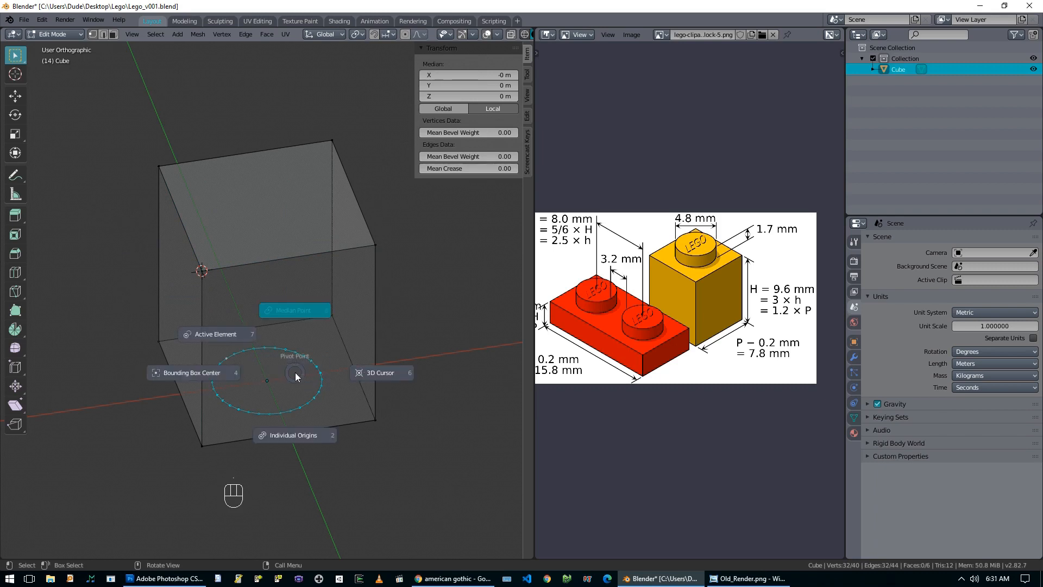
{"action": "left_click", "coordinate": [374, 373]}
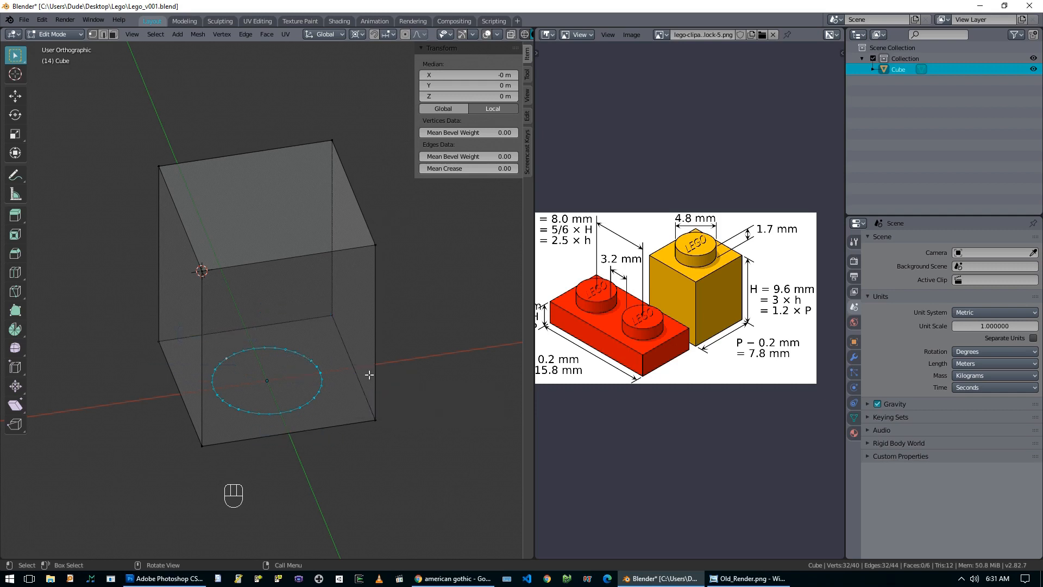
{"action": "key", "text": "s"}
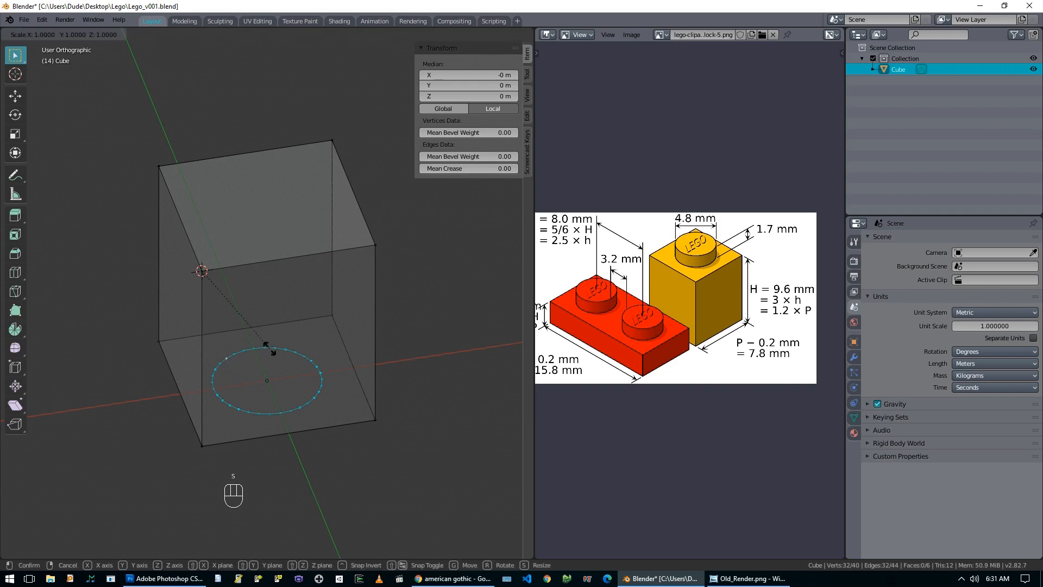
{"action": "key", "text": "z"}
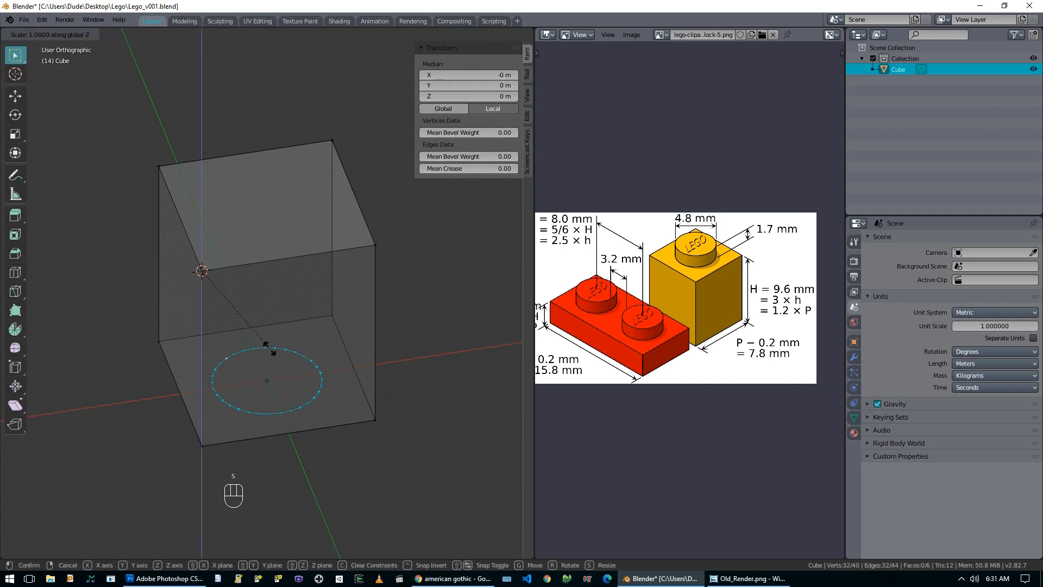
{"action": "type", "text": "0"}
{"action": "key", "text": "Return"}
{"action": "middle_click_drag", "start_coordinate": [268, 364], "coordinate": [326, 244]}
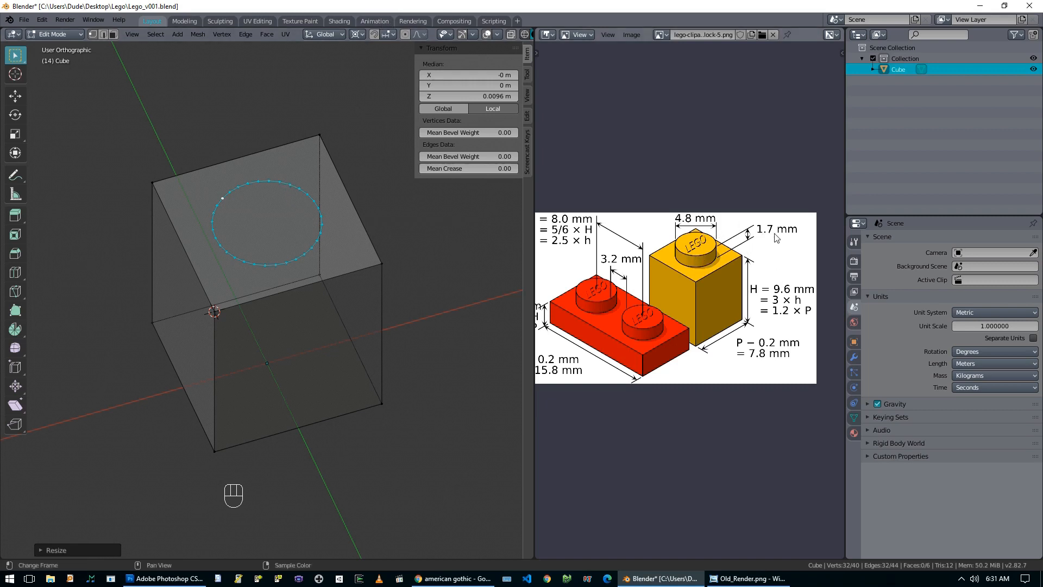
Step: Extrude the circle in front view and raise the new loop 0.0017 m along Z to form the stud's side wall
{"action": "key", "text": "KP_1"}
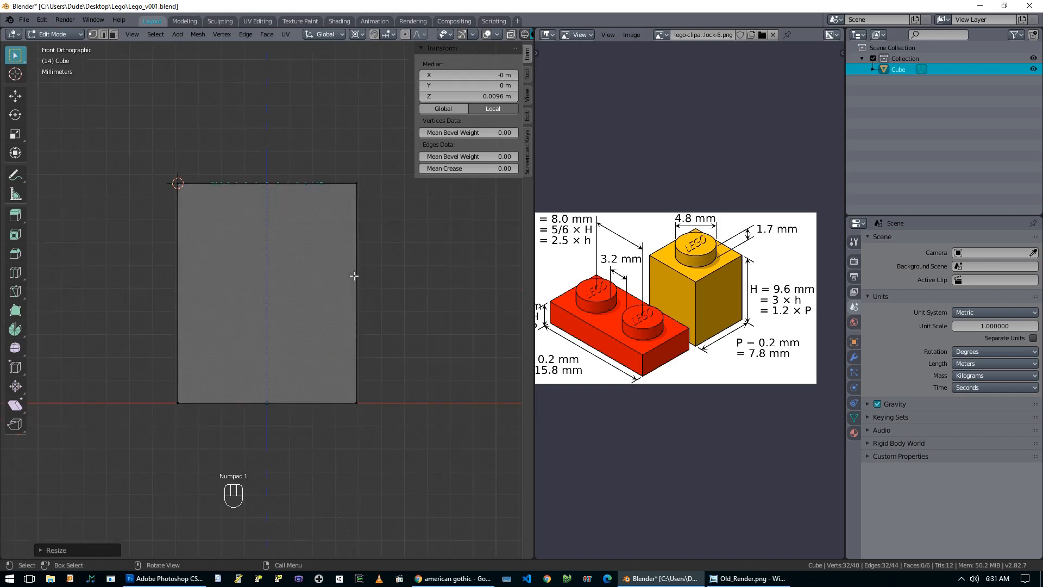
{"action": "key", "text": "e"}
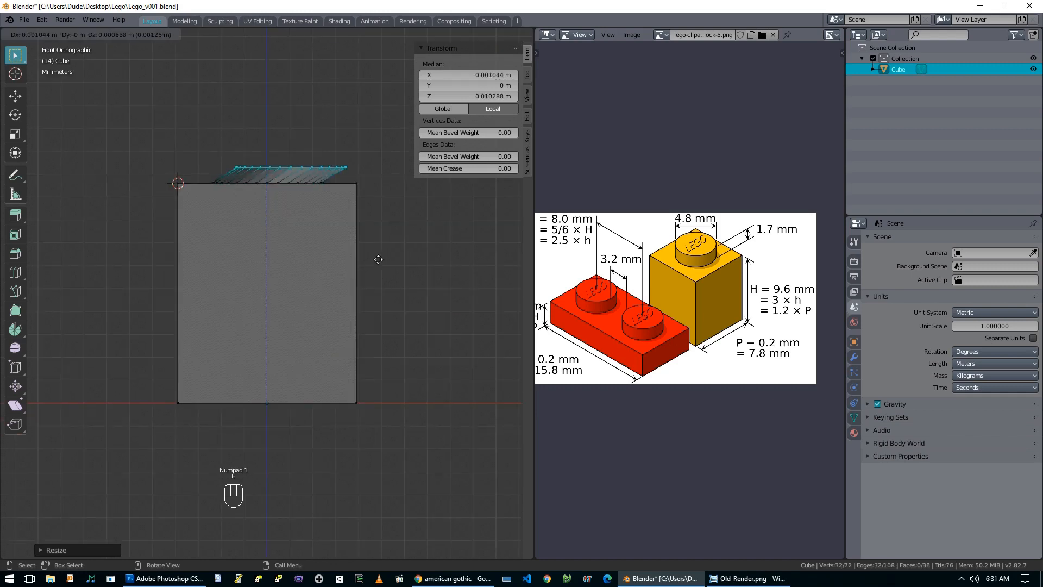
{"action": "right_click", "coordinate": [359, 233]}
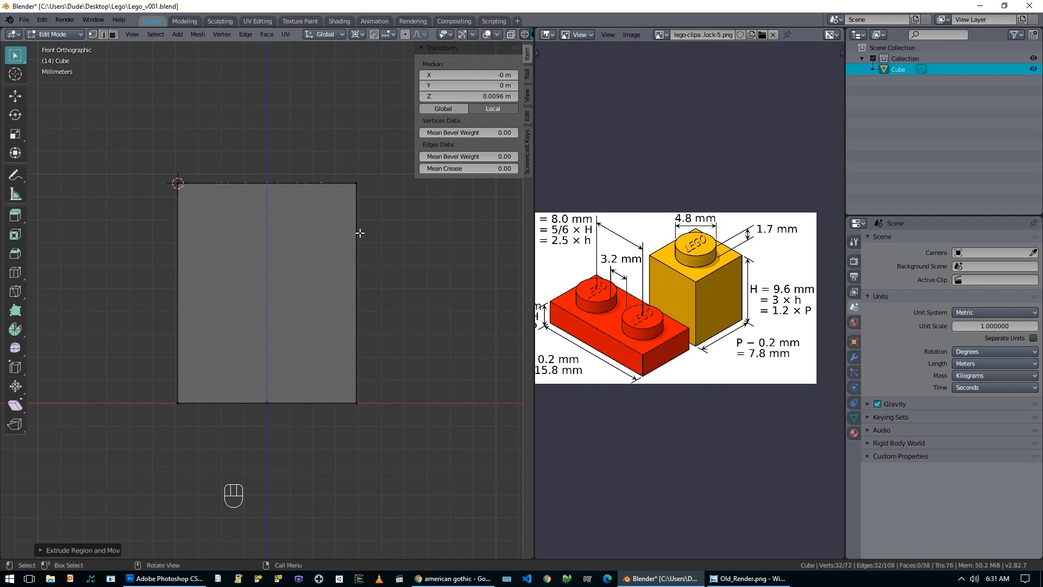
{"action": "key", "text": "g"}
{"action": "key", "text": "z"}
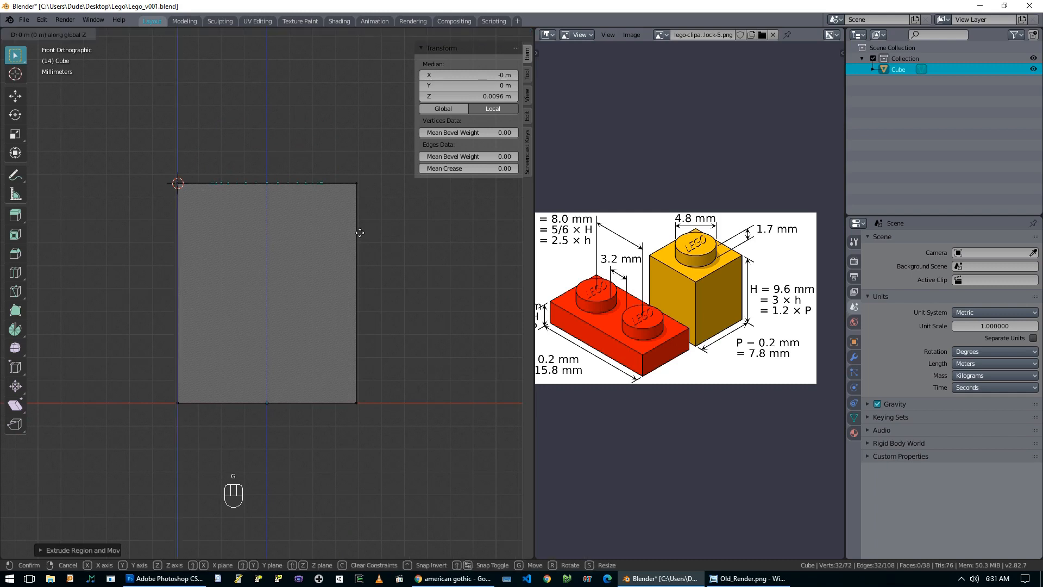
{"action": "type", "text": "0.0017"}
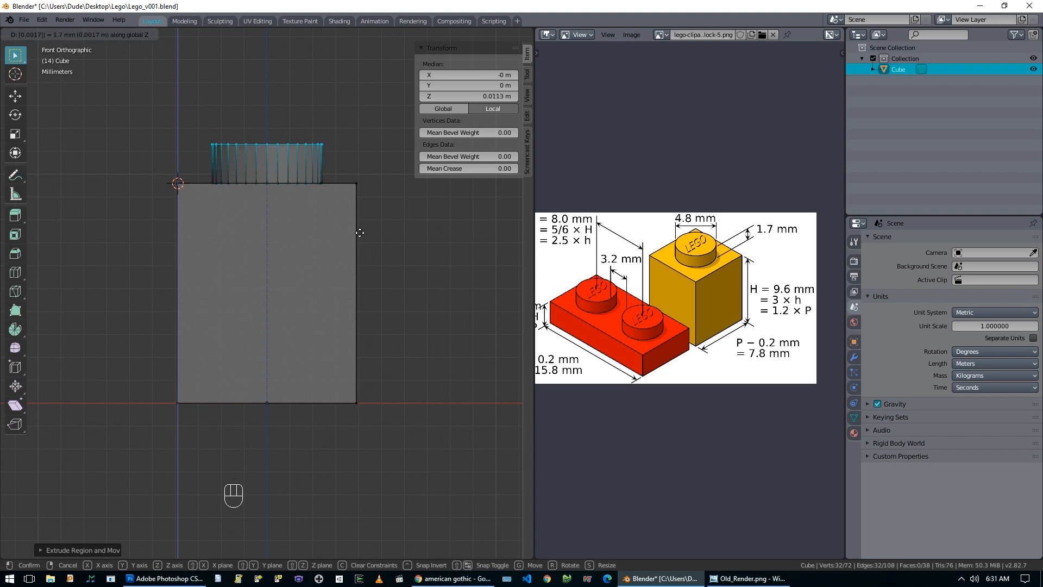
{"action": "key", "text": "Return"}
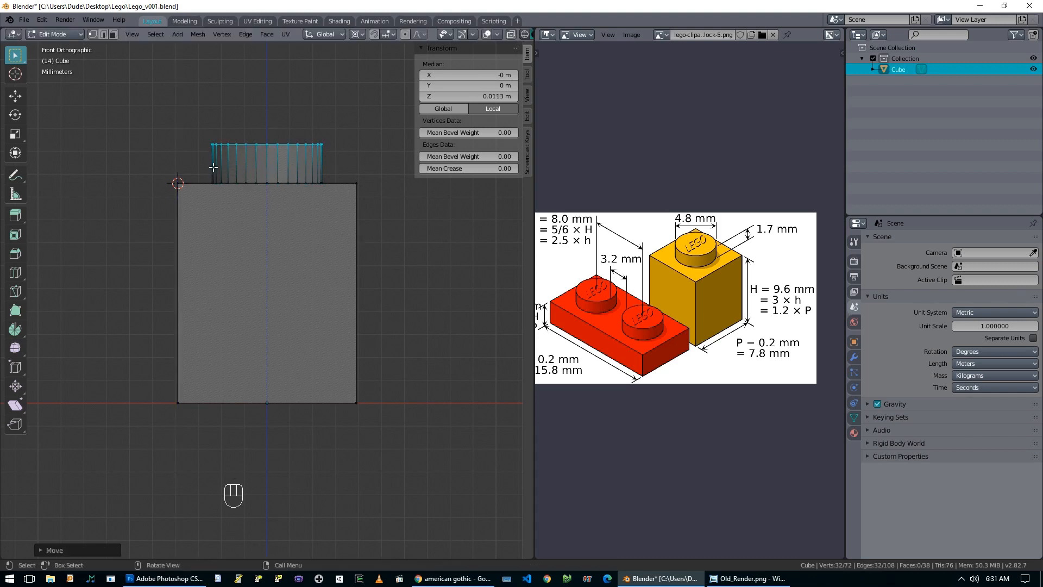
Step: Extrude the stud's top loop in place and scale it slightly inward around the Median Point pivot
{"action": "middle_click_drag", "start_coordinate": [274, 206], "coordinate": [295, 266]}
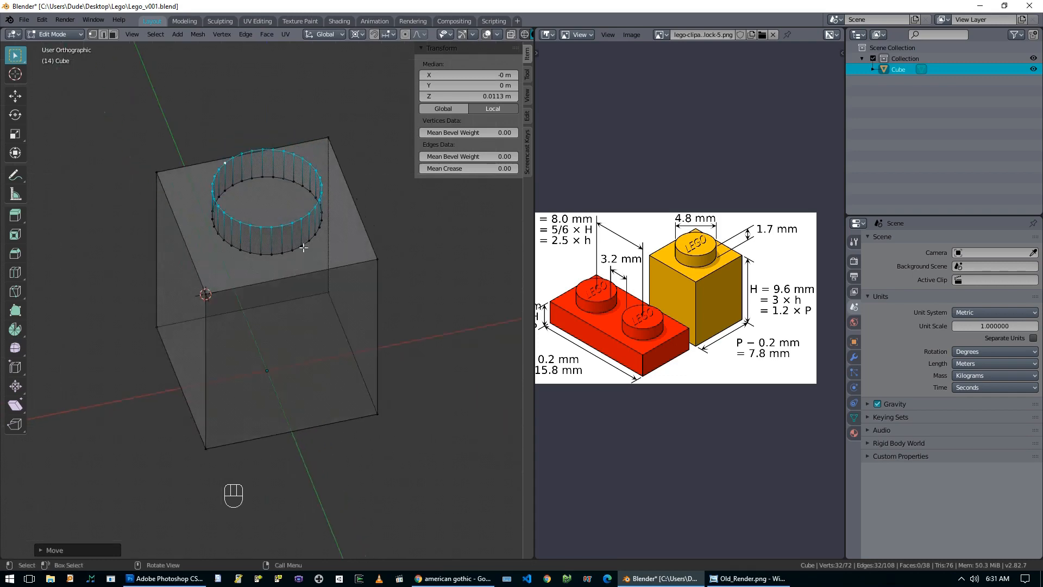
{"action": "scroll", "coordinate": [295, 265], "scroll_direction": "up", "scroll_amount": 5}
{"action": "key", "text": "e"}
{"action": "right_click", "coordinate": [446, 285]}
{"action": "key", "text": "s"}
{"action": "right_click", "coordinate": [412, 281]}
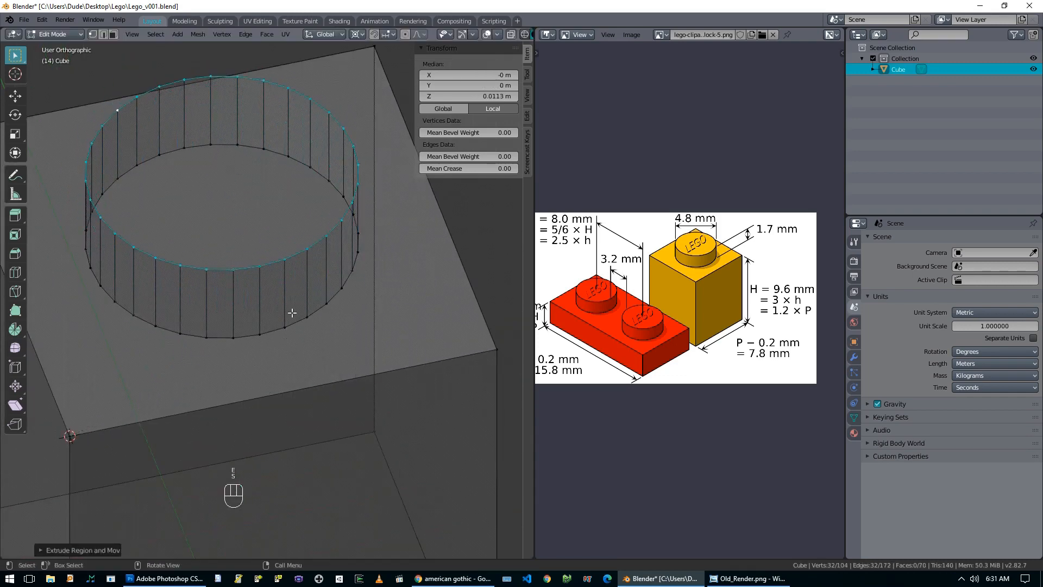
{"action": "key", "text": "period"}
{"action": "left_click", "coordinate": [289, 252]}
{"action": "key", "text": "s"}
{"action": "left_click", "coordinate": [453, 289]}
Step: Extrude the stud's inner top loop again, scale it in to a small central ring and fill it with a face
{"action": "key", "text": "e"}
{"action": "right_click", "coordinate": [391, 274]}
{"action": "key", "text": "s"}
{"action": "left_click", "coordinate": [278, 238]}
{"action": "key", "text": "f"}
{"action": "scroll", "coordinate": [288, 248], "scroll_direction": "down", "scroll_amount": 4}
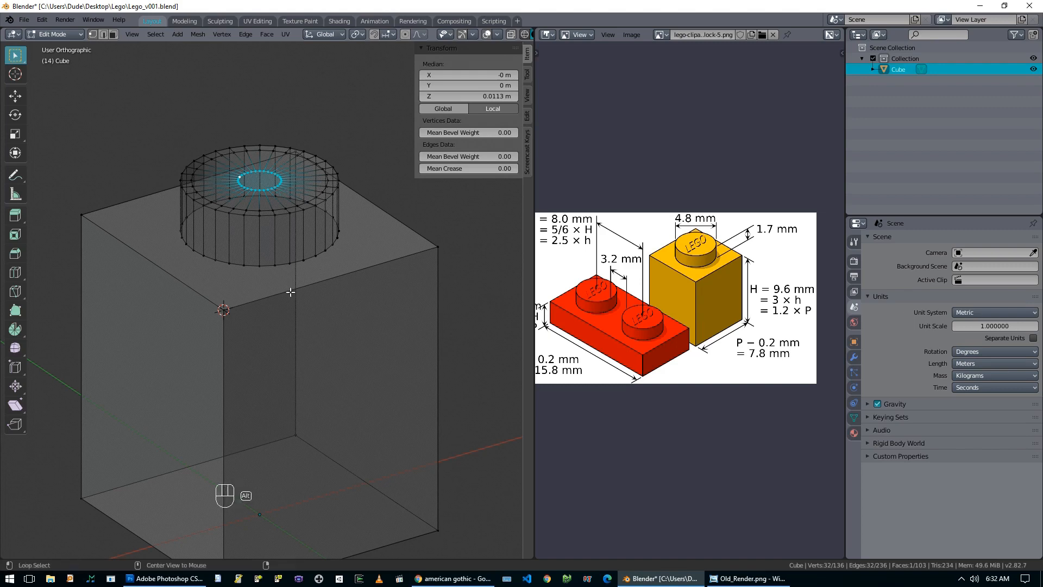
Step: Return to Object Mode with X-ray turned off and apply Shade Smooth to the brick
{"action": "key", "text": "alt+z"}
{"action": "key", "text": "Tab"}
{"action": "middle_click_drag", "start_coordinate": [292, 285], "coordinate": [321, 301]}
{"action": "scroll", "coordinate": [305, 305], "scroll_direction": "up", "scroll_amount": 3}
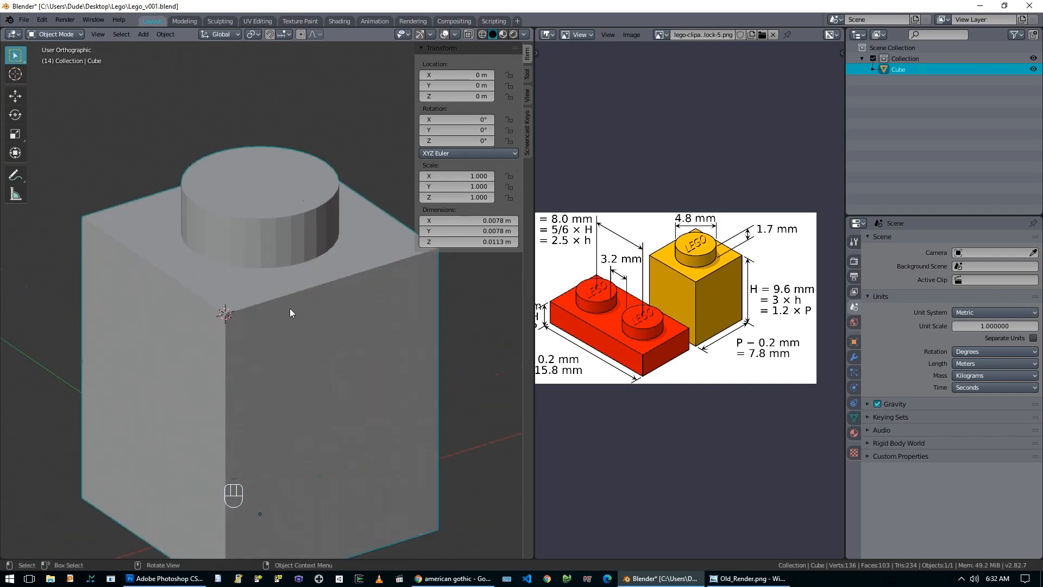
{"action": "right_click", "coordinate": [289, 305]}
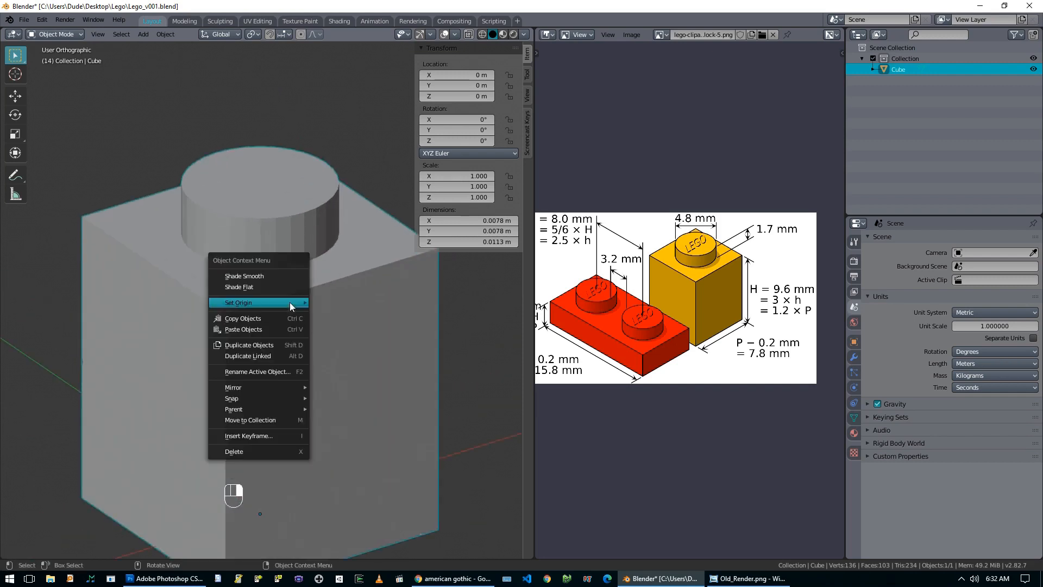
{"action": "left_click", "coordinate": [272, 276]}
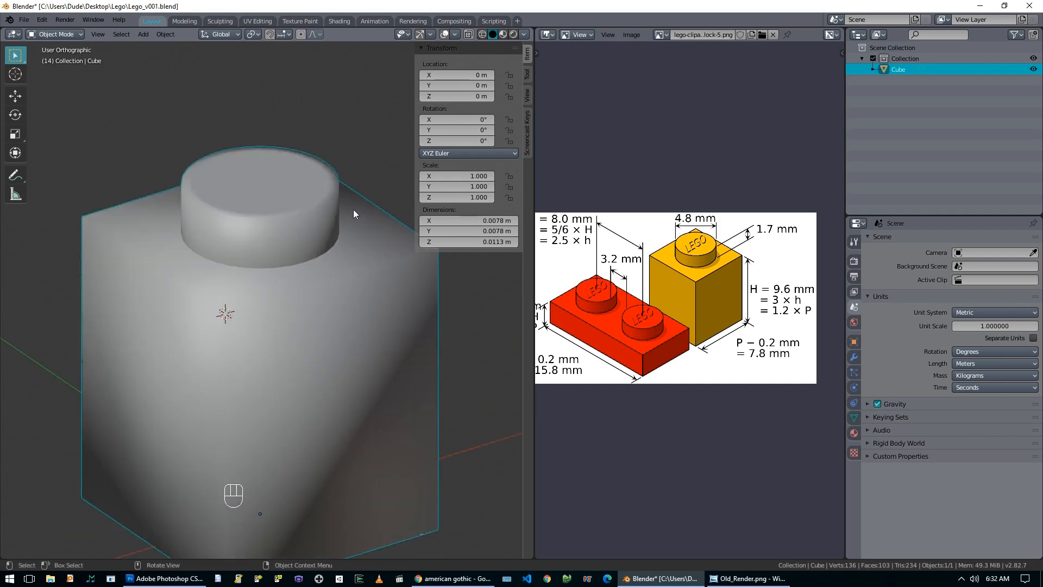
{"action": "scroll", "coordinate": [254, 373], "scroll_direction": "down", "scroll_amount": 3}
{"action": "mouse_move", "coordinate": [275, 366]}
{"action": "middle_mouse_down"}
{"action": "mouse_move", "coordinate": [399, 362]}
{"action": "mouse_move", "coordinate": [241, 364]}
{"action": "mouse_move", "coordinate": [270, 363]}
{"action": "middle_mouse_up"}
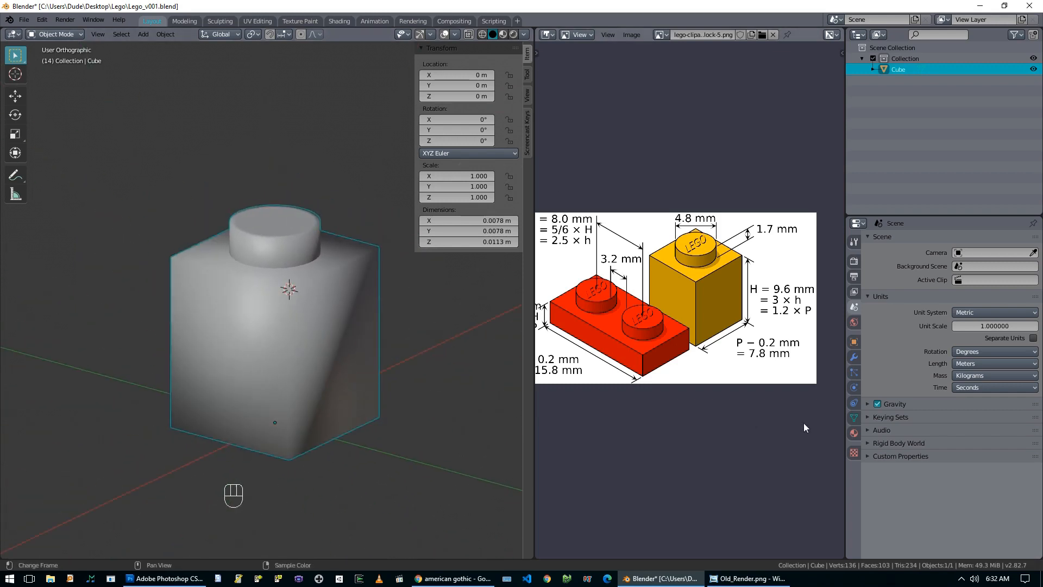
Step: Enable Auto Smooth in the Normals settings of the brick's mesh data
{"action": "left_click", "coordinate": [854, 417]}
{"action": "left_click", "coordinate": [867, 427]}
{"action": "left_click", "coordinate": [891, 439]}
{"action": "scroll", "coordinate": [256, 312], "scroll_direction": "up", "scroll_amount": 4}
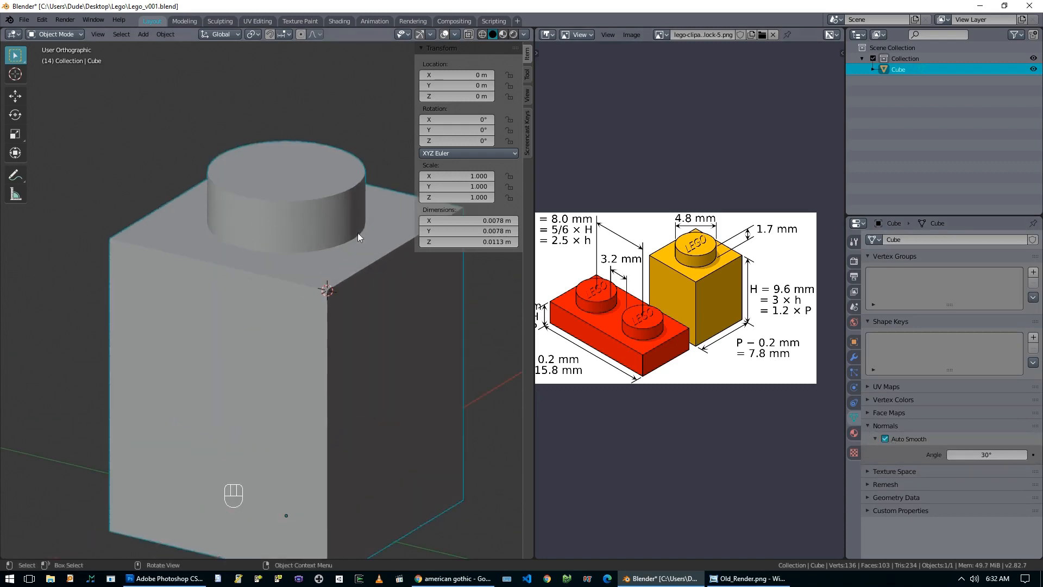
{"action": "scroll", "coordinate": [326, 366], "scroll_direction": "down", "scroll_amount": 4}
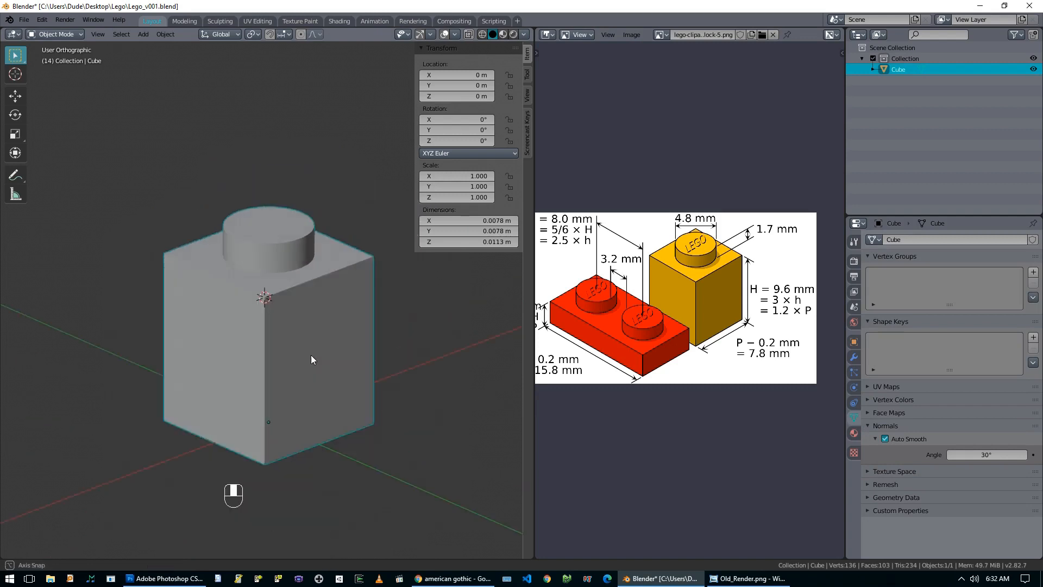
Step: Delete the brick's bottom face in Edit Mode
{"action": "middle_click_drag", "start_coordinate": [278, 347], "coordinate": [295, 321]}
{"action": "key", "text": "Tab"}
{"action": "key", "text": "3"}
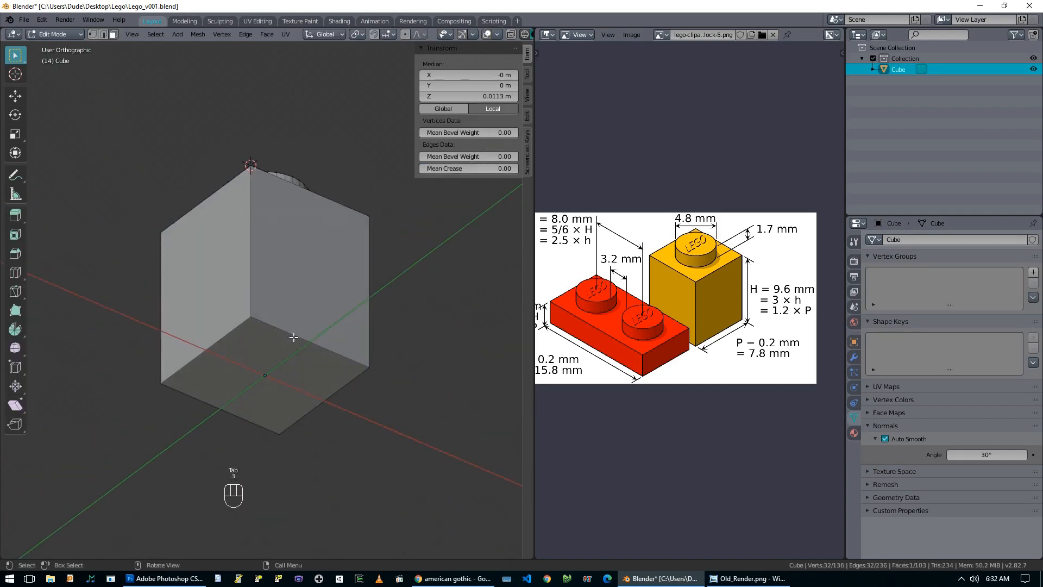
{"action": "left_click", "coordinate": [275, 370]}
{"action": "key", "text": "x"}
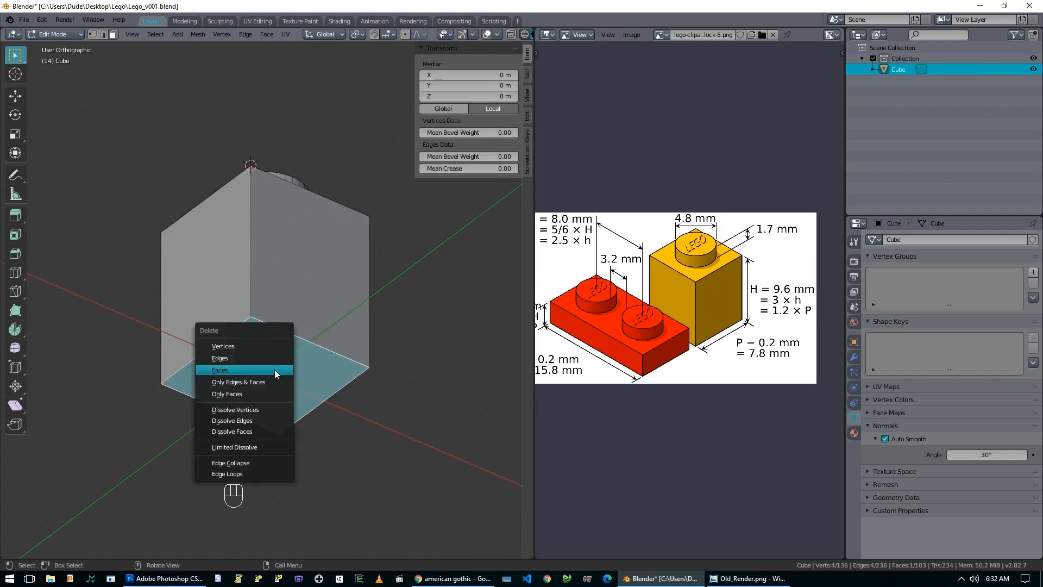
{"action": "left_click", "coordinate": [275, 370]}
Step: Bevel the brick's top and vertical edges together with the stud's top rim, using a narrow multi-segment bevel about 0.00007 m wide
{"action": "middle_click_drag", "start_coordinate": [334, 310], "coordinate": [348, 333]}
{"action": "middle_click_drag", "start_coordinate": [364, 363], "coordinate": [333, 389]}
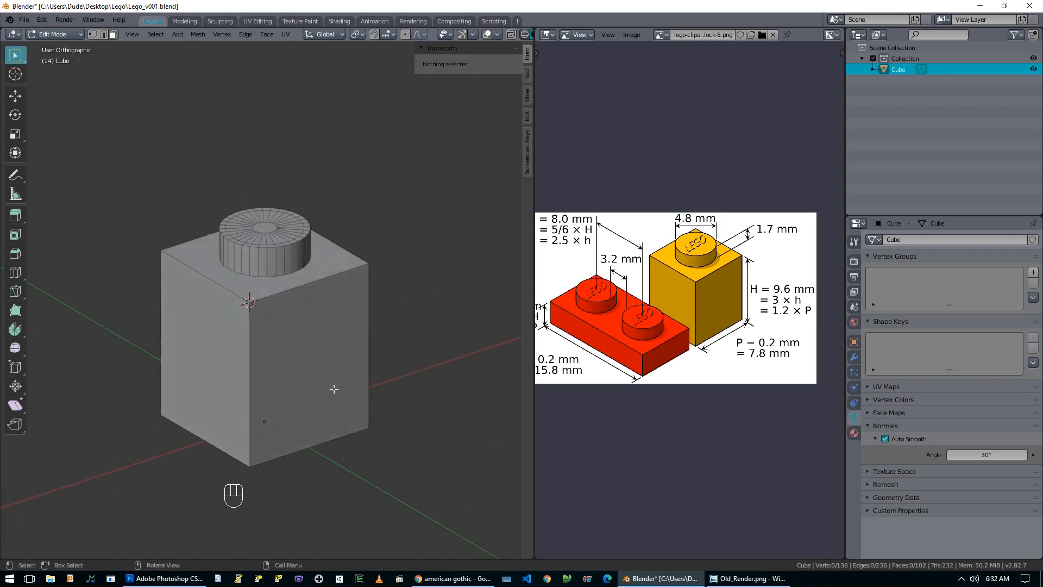
{"action": "scroll", "coordinate": [321, 396], "scroll_direction": "up", "scroll_amount": 3}
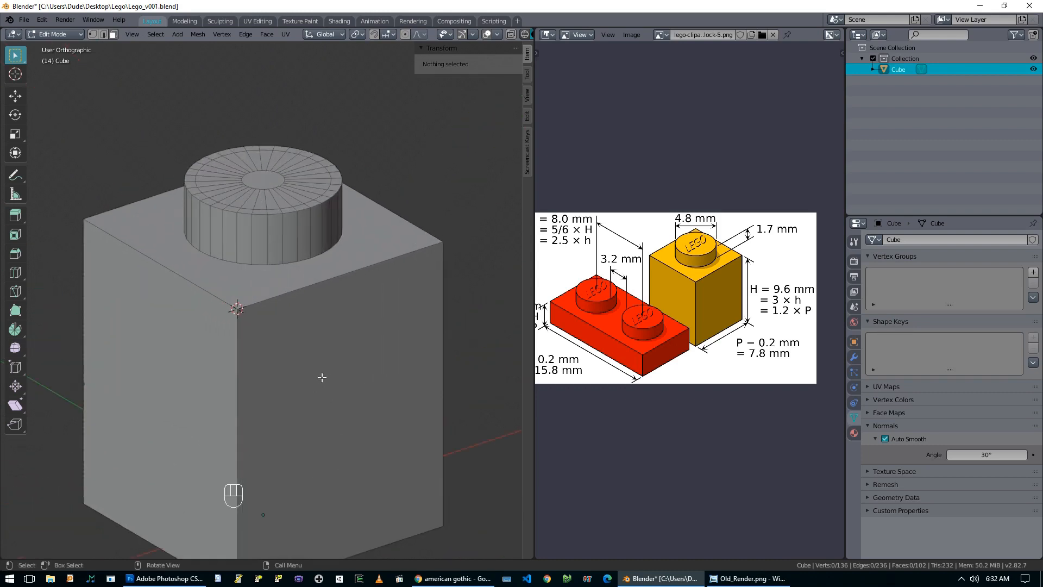
{"action": "left_click", "coordinate": [90, 264]}
{"action": "left_click", "coordinate": [136, 211], "text": "shift"}
{"action": "left_click", "coordinate": [136, 209], "text": "shift"}
{"action": "left_click", "coordinate": [236, 337], "text": "shift"}
{"action": "left_click", "coordinate": [298, 292], "text": "shift"}
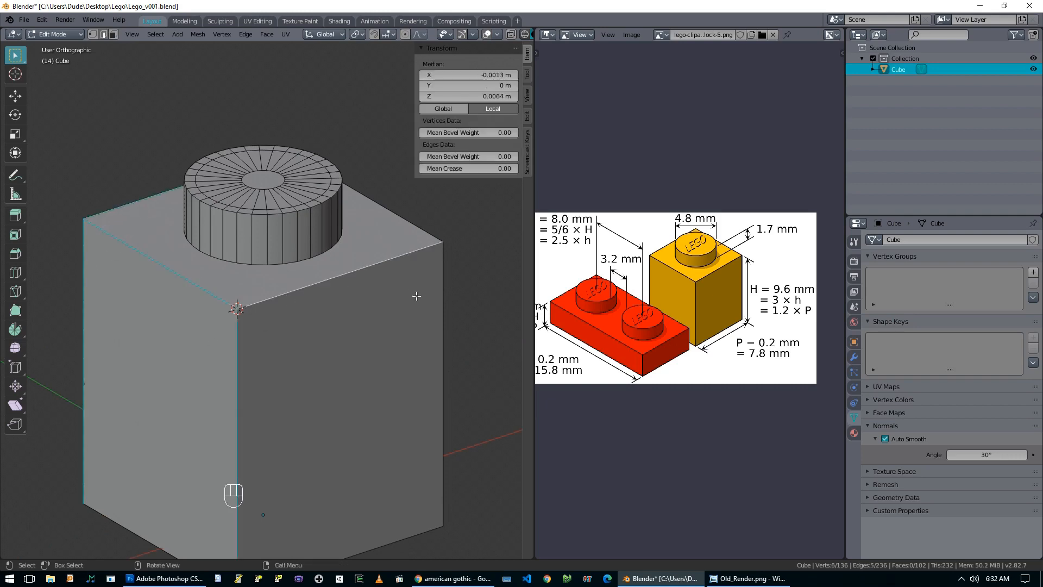
{"action": "middle_click_drag", "start_coordinate": [298, 295], "coordinate": [245, 335]}
{"action": "left_click", "coordinate": [247, 350], "text": "shift"}
{"action": "left_click", "coordinate": [276, 291], "text": "shift"}
{"action": "middle_click_drag", "start_coordinate": [332, 283], "coordinate": [252, 163]}
{"action": "left_click", "coordinate": [348, 321], "text": "shift"}
{"action": "left_click", "coordinate": [247, 170], "text": "alt+shift"}
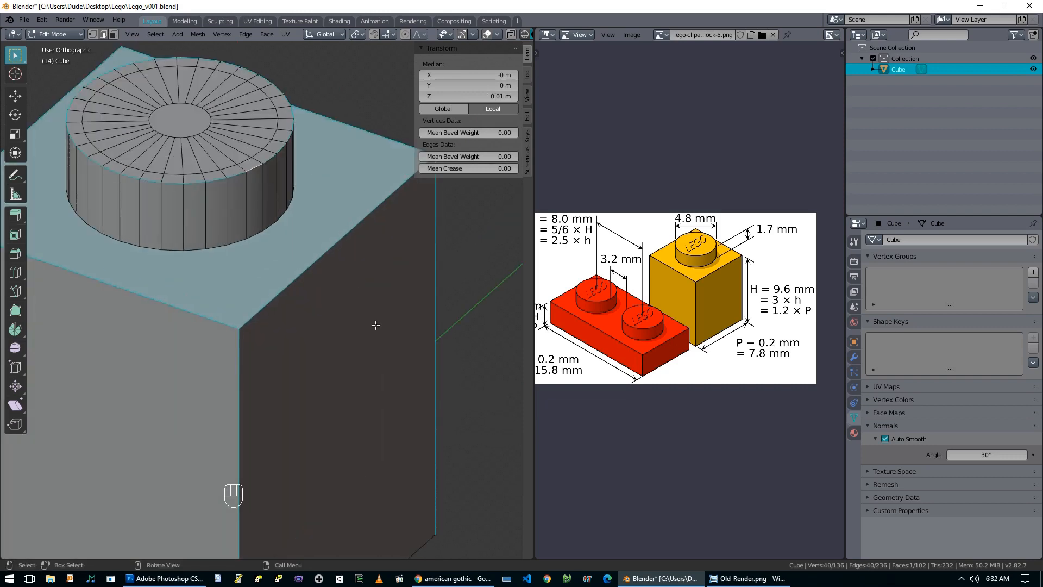
{"action": "key", "text": "ctrl+b"}
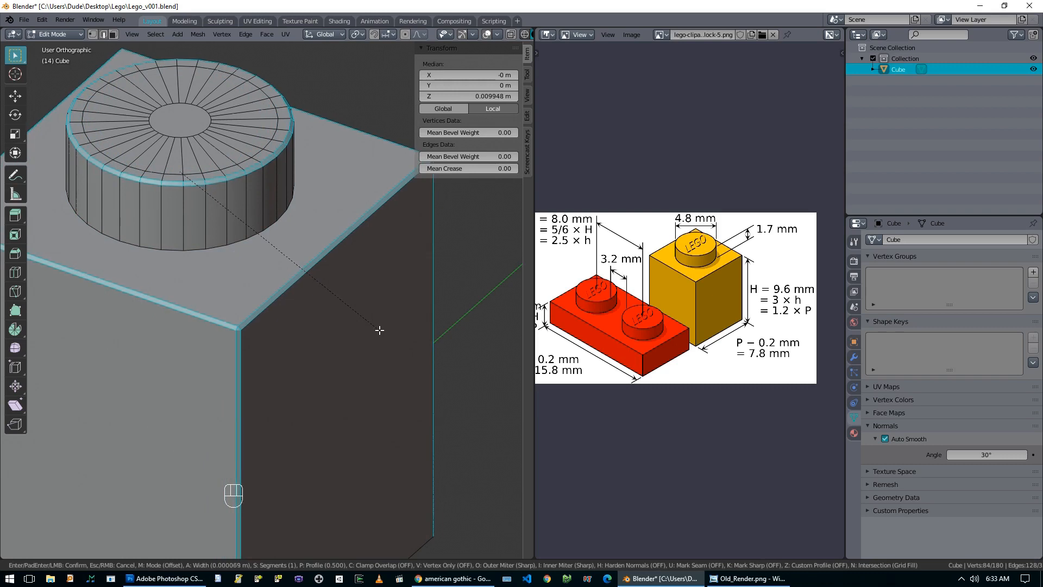
{"action": "scroll", "coordinate": [379, 329], "scroll_direction": "up", "scroll_amount": 1}
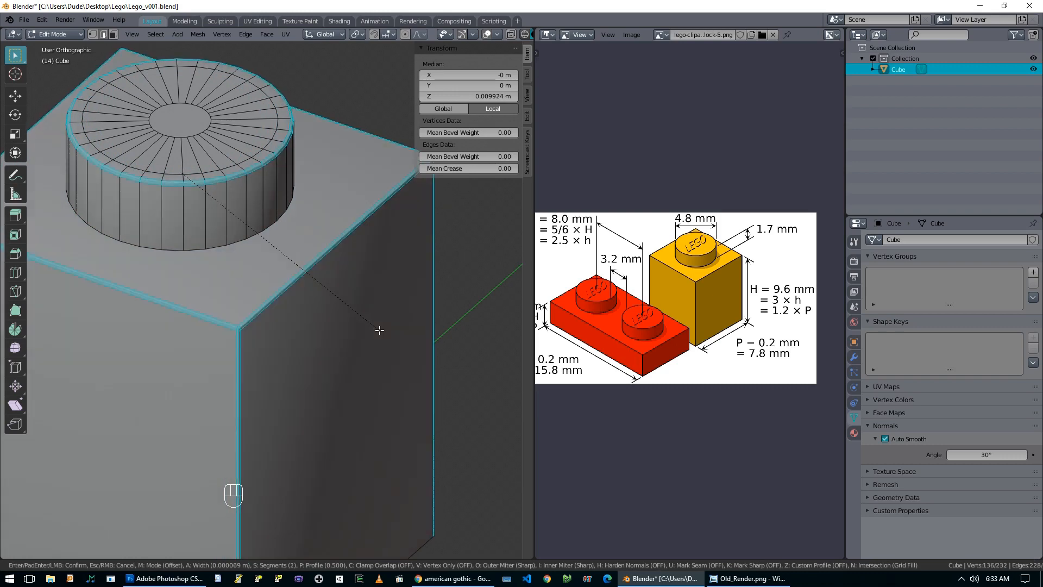
{"action": "left_click", "coordinate": [379, 330]}
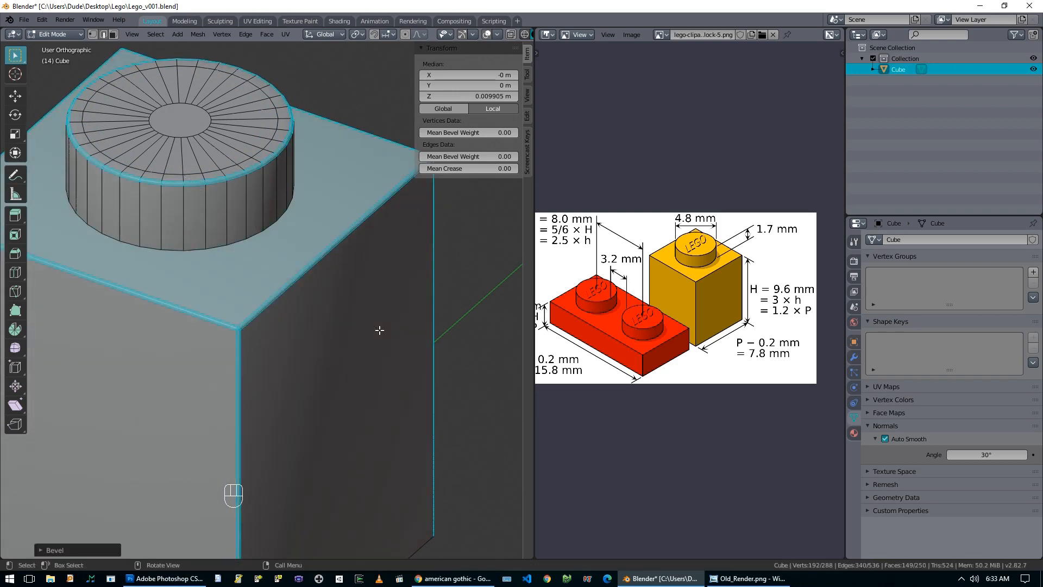
Step: Deselect the mesh, return to Object Mode and hide the 3D viewport's sidebar
{"action": "middle_click_drag", "start_coordinate": [379, 330], "coordinate": [284, 250]}
{"action": "key", "text": "alt+a"}
{"action": "scroll", "coordinate": [282, 244], "scroll_direction": "up", "scroll_amount": 4}
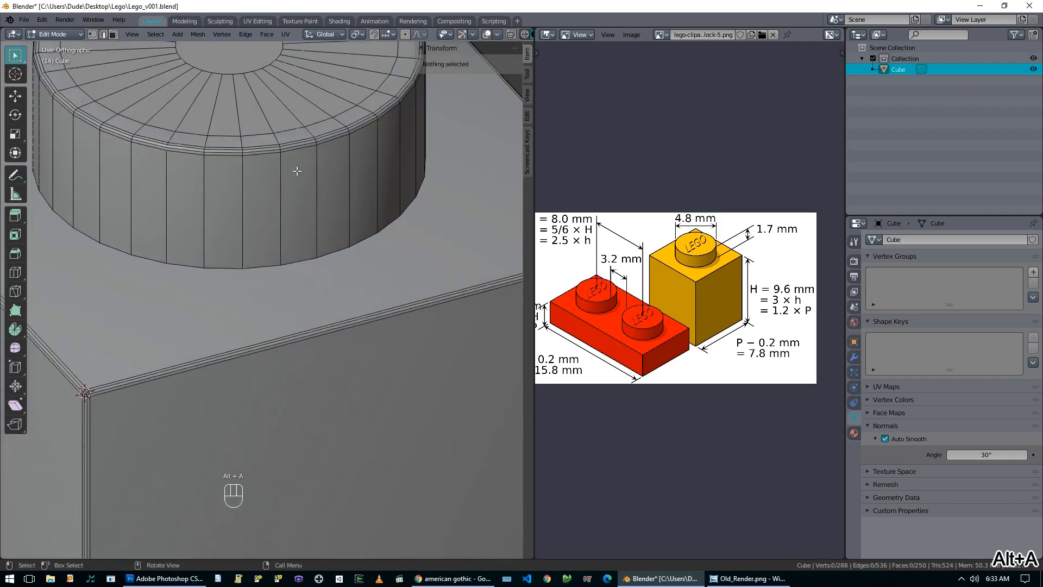
{"action": "key", "text": "Tab"}
{"action": "scroll", "coordinate": [278, 156], "scroll_direction": "down", "scroll_amount": 6}
{"action": "middle_click_drag", "start_coordinate": [239, 363], "coordinate": [270, 366]}
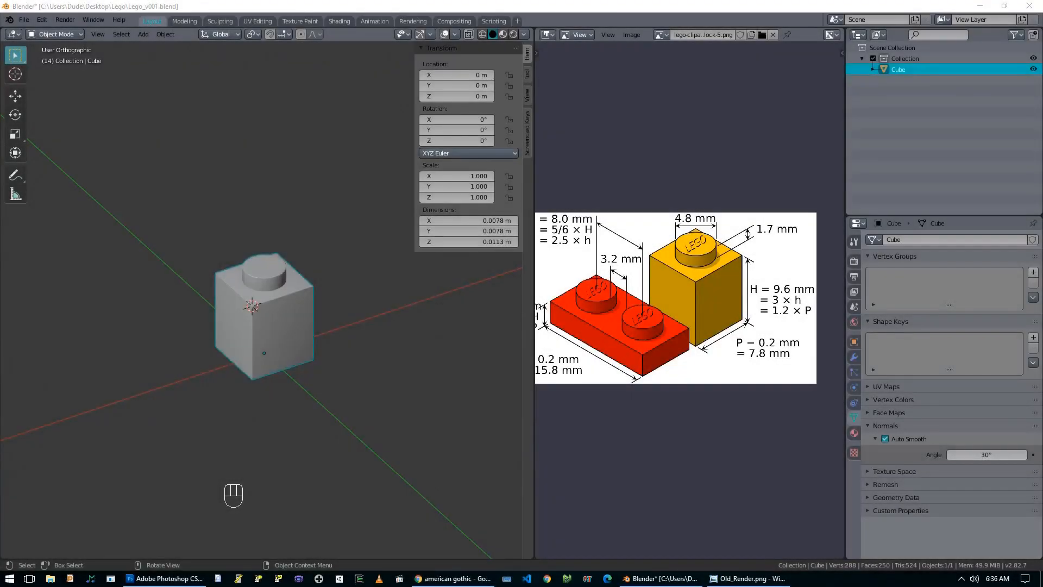
{"action": "middle_click_drag", "start_coordinate": [347, 332], "coordinate": [325, 355]}
{"action": "key", "text": "n"}
{"action": "middle_click_drag", "start_coordinate": [256, 341], "coordinate": [267, 363]}
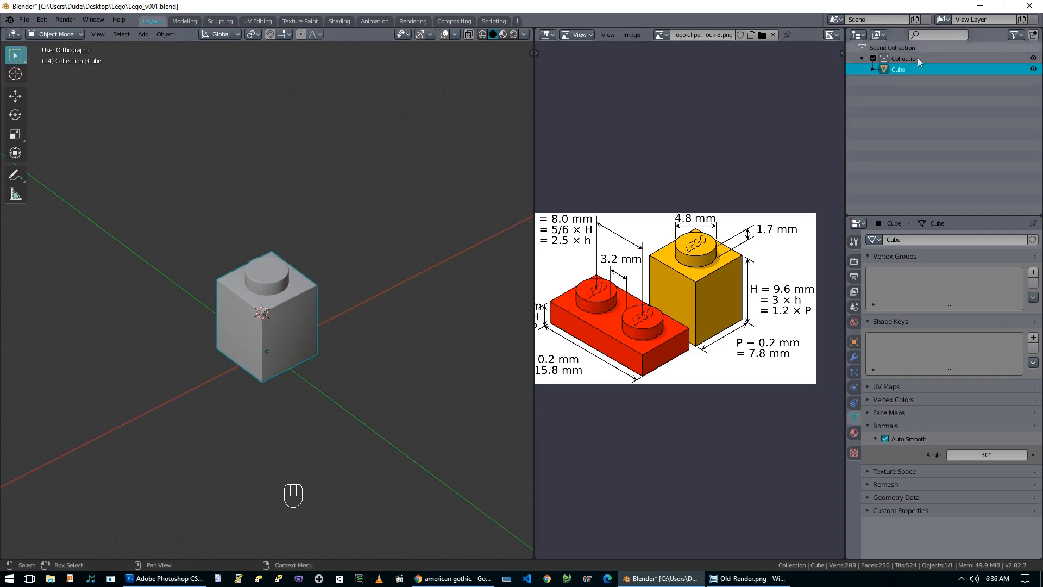
Step: Rename the cube object to Brick
{"action": "double_click", "coordinate": [899, 69]}
{"action": "type", "text": "BR"}
{"action": "key", "text": "BackSpace"}
{"action": "key", "text": "BackSpace"}
{"action": "type", "text": "Brick"}
{"action": "key", "text": "Return"}
{"action": "middle_click_drag", "start_coordinate": [391, 320], "coordinate": [368, 329]}
Step: Create a new material for the brick and name it Brick
{"action": "left_click", "coordinate": [854, 433]}
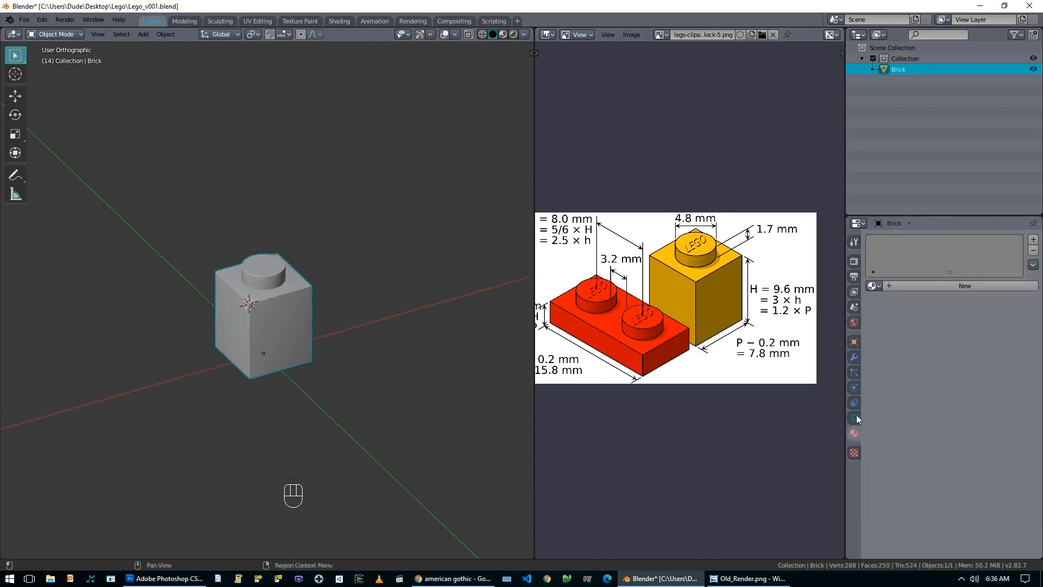
{"action": "left_click", "coordinate": [940, 289]}
{"action": "left_click", "coordinate": [916, 283]}
{"action": "type", "text": "B"}
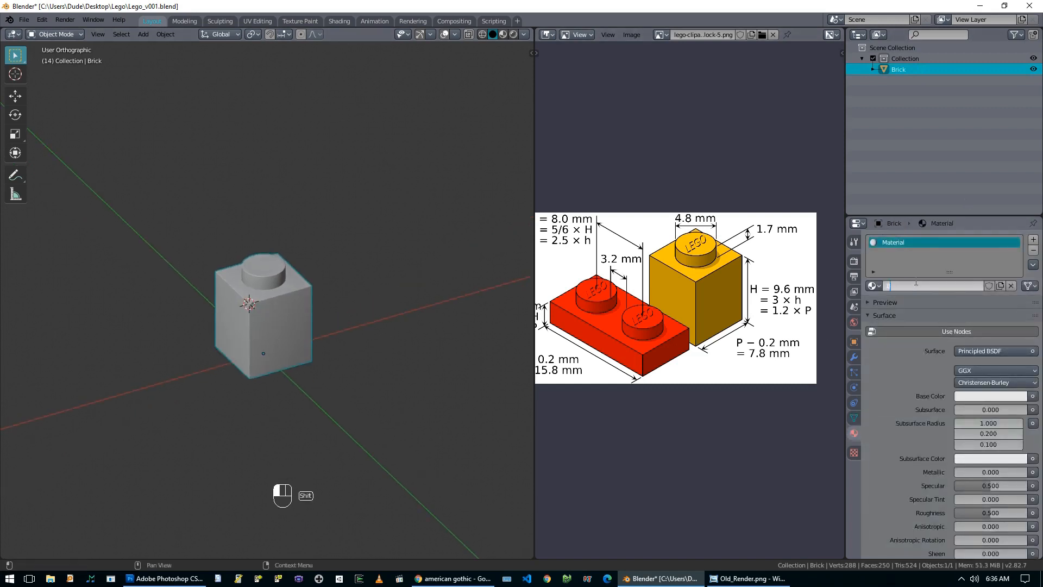
{"action": "type", "text": "rick"}
{"action": "key", "text": "Return"}
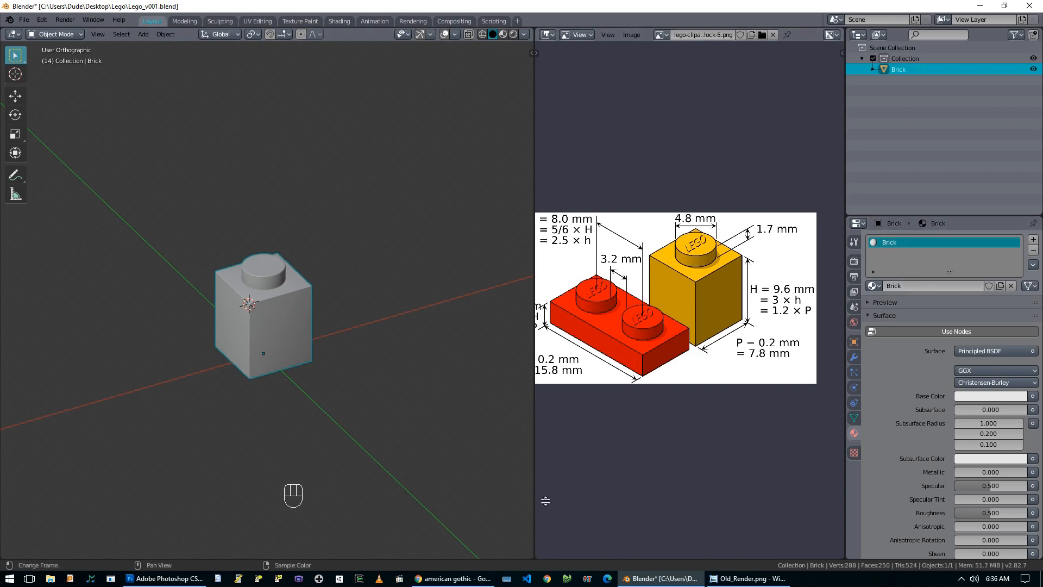
Step: Split the reference image area horizontally and turn its lower half into a Shader Editor with the sidebar hidden
{"action": "left_click_drag", "start_coordinate": [537, 558], "coordinate": [541, 223]}
{"action": "left_click", "coordinate": [547, 231]}
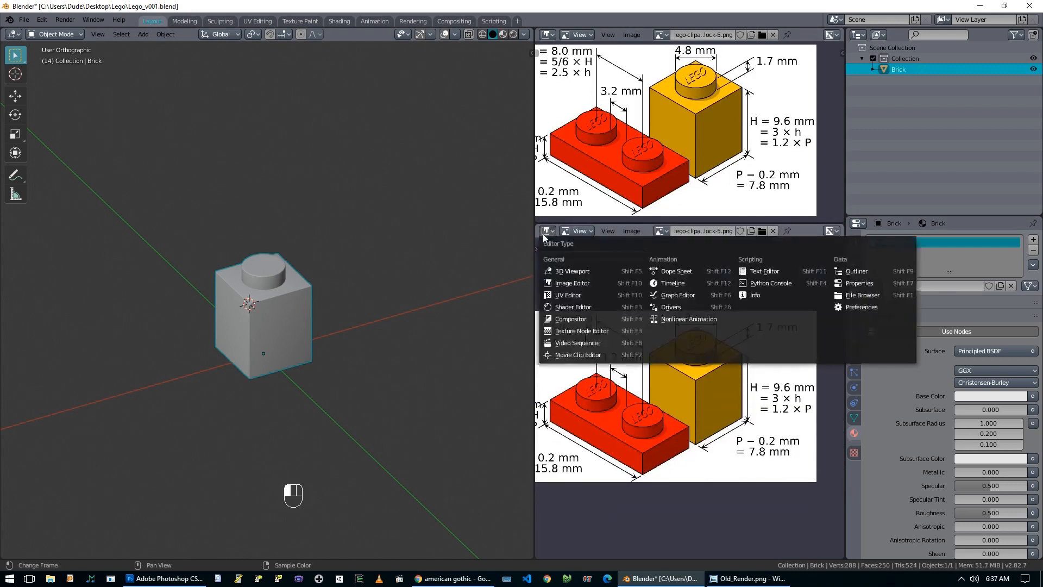
{"action": "left_click", "coordinate": [585, 306]}
{"action": "middle_click_drag", "start_coordinate": [632, 369], "coordinate": [654, 305]}
{"action": "key", "text": "n"}
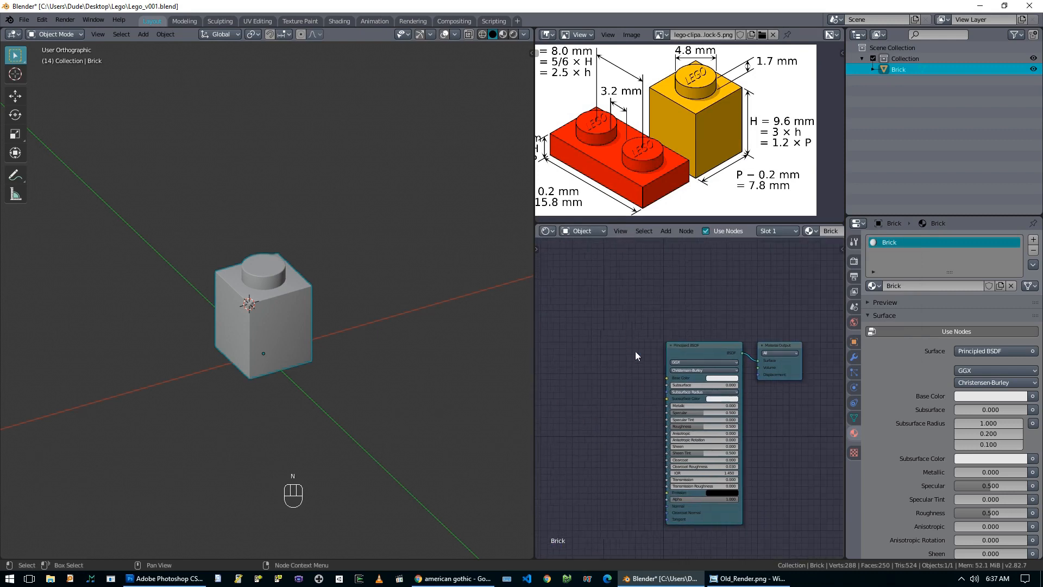
{"action": "scroll", "coordinate": [637, 352], "scroll_direction": "up", "scroll_amount": 2}
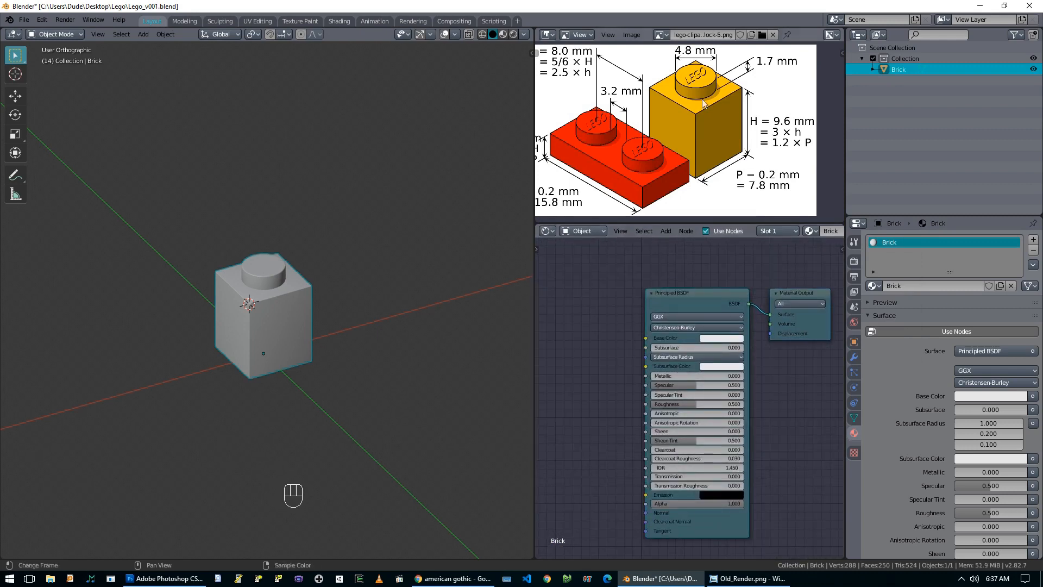
Step: Set the Principled BSDF base color to the yellow sampled from the single brick in the reference image
{"action": "left_click", "coordinate": [721, 338]}
{"action": "left_click", "coordinate": [715, 275]}
{"action": "left_click", "coordinate": [754, 214]}
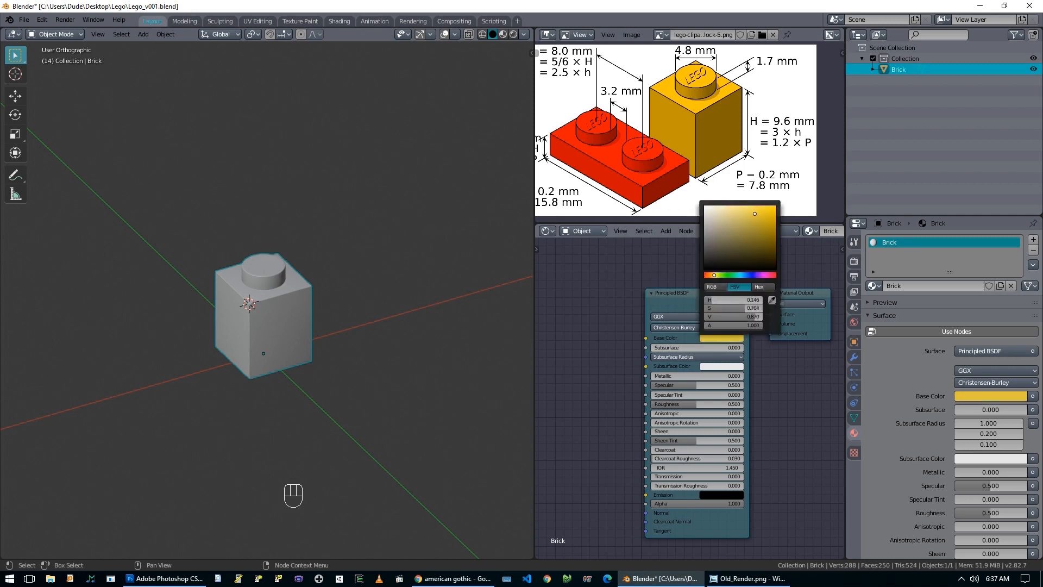
{"action": "left_click", "coordinate": [772, 300]}
{"action": "left_click", "coordinate": [694, 99]}
Step: Deselect the brick, show the 3D viewport in Rendered shading and set the render engine to Cycles
{"action": "middle_click_drag", "start_coordinate": [617, 390], "coordinate": [646, 383]}
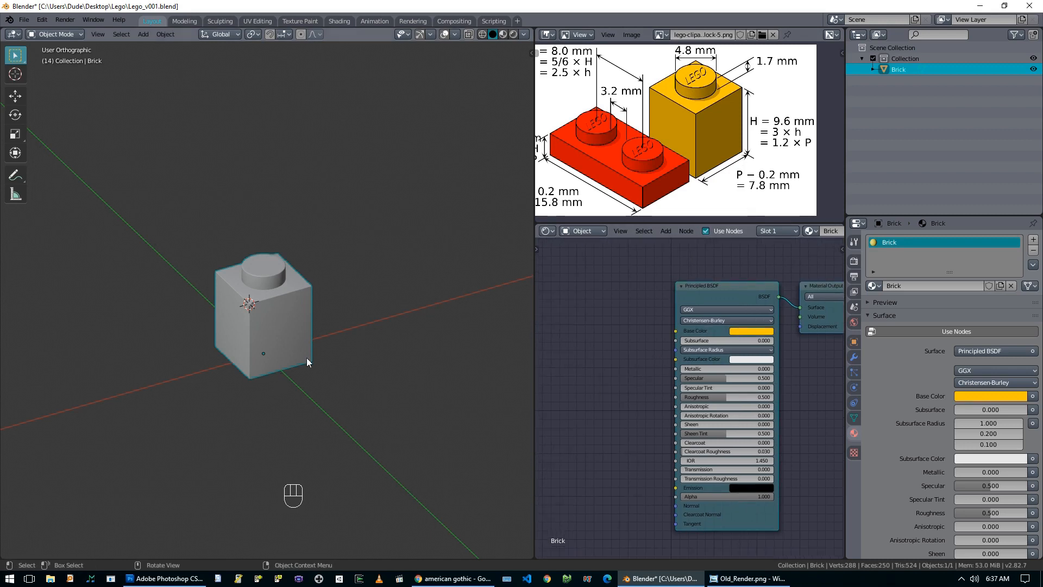
{"action": "left_click", "coordinate": [328, 327]}
{"action": "key", "text": "z"}
{"action": "left_click", "coordinate": [334, 265]}
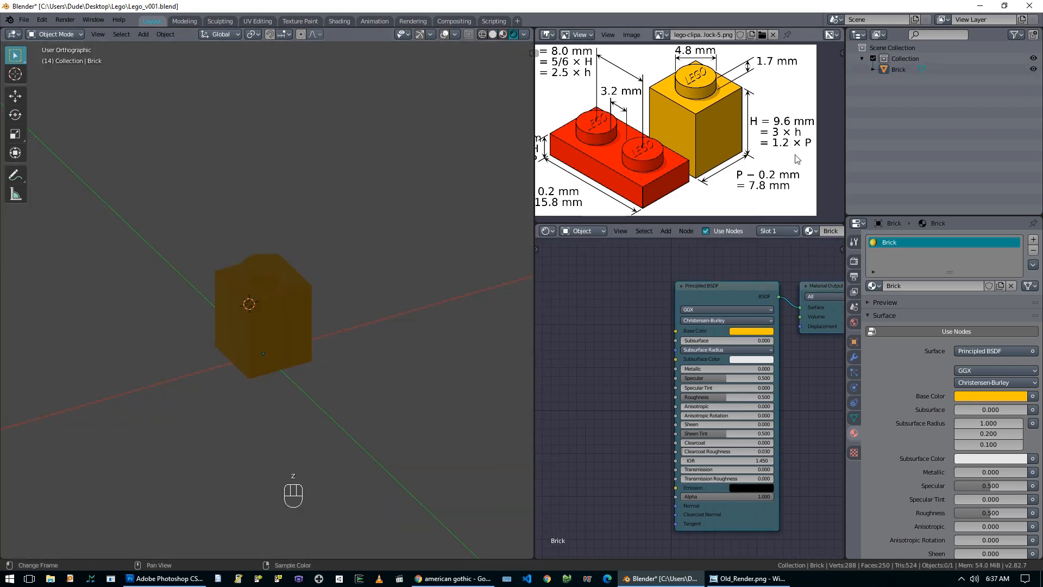
{"action": "left_click", "coordinate": [852, 265]}
{"action": "left_click", "coordinate": [981, 240]}
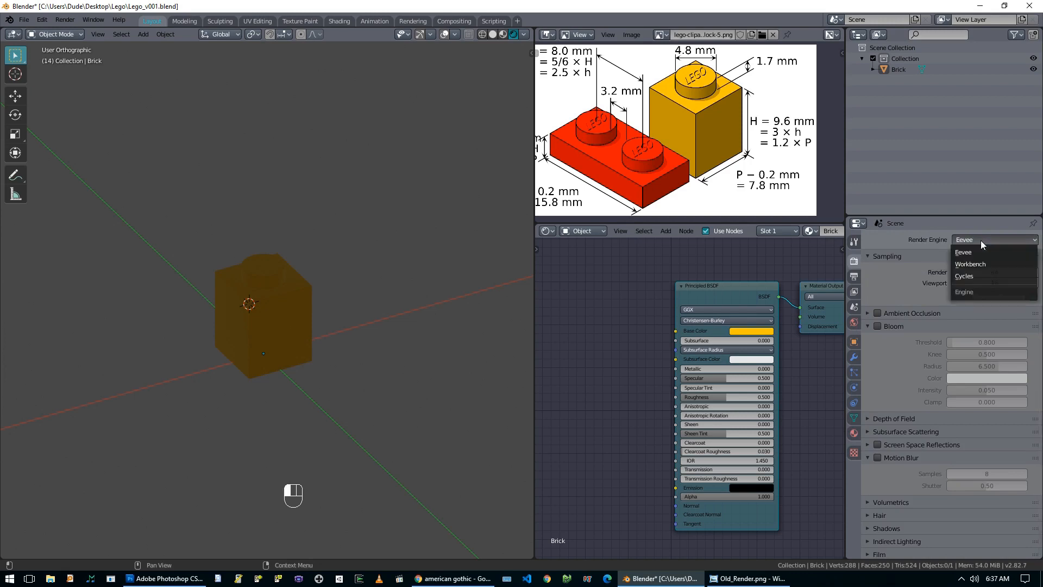
{"action": "left_click", "coordinate": [969, 275]}
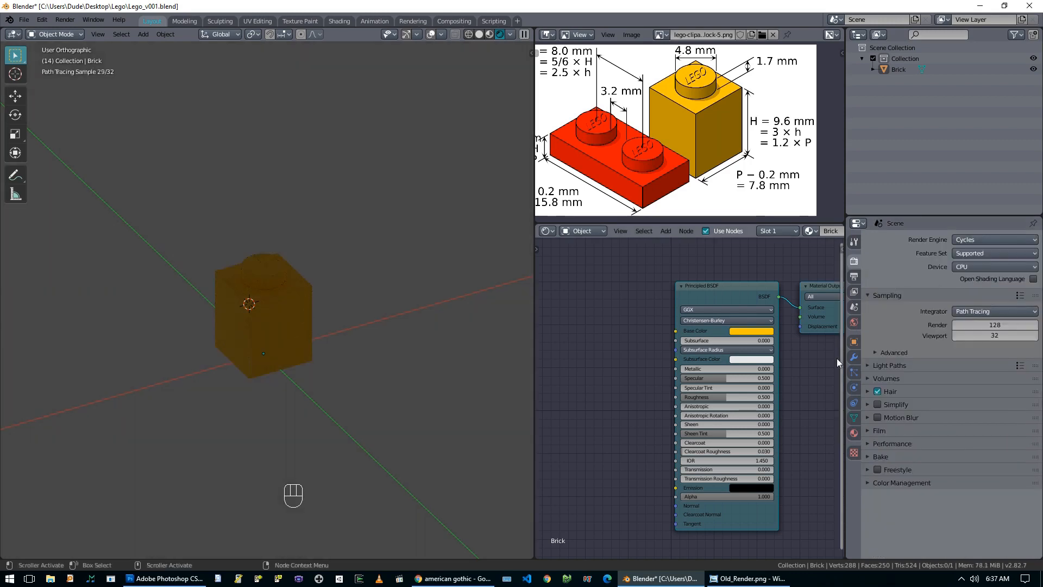
Step: Use an Environment Texture as the world background color and load Basic_2K_01.jpg from the Archive folder
{"action": "left_click", "coordinate": [855, 323]}
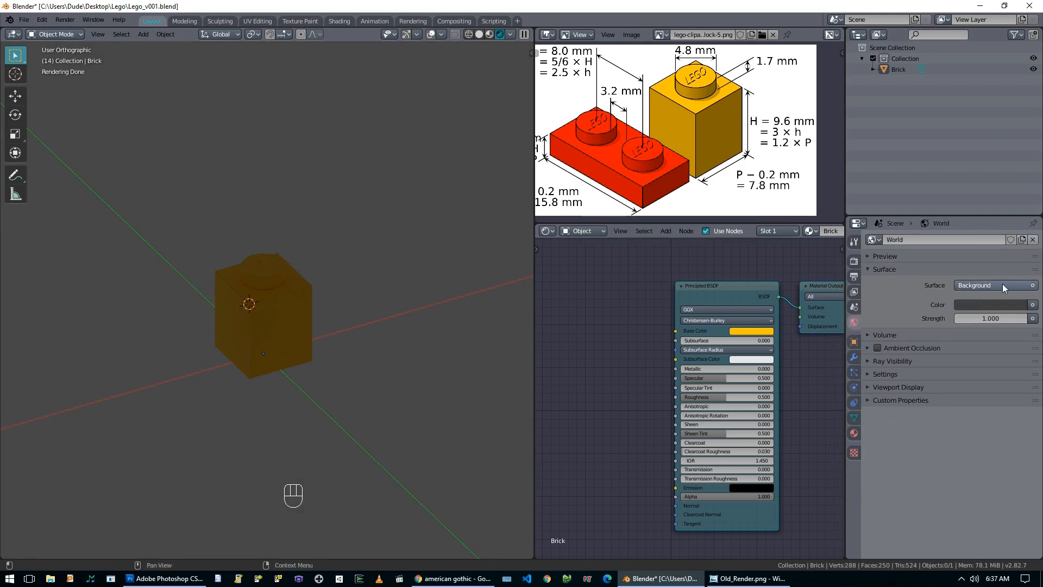
{"action": "left_click", "coordinate": [1032, 305]}
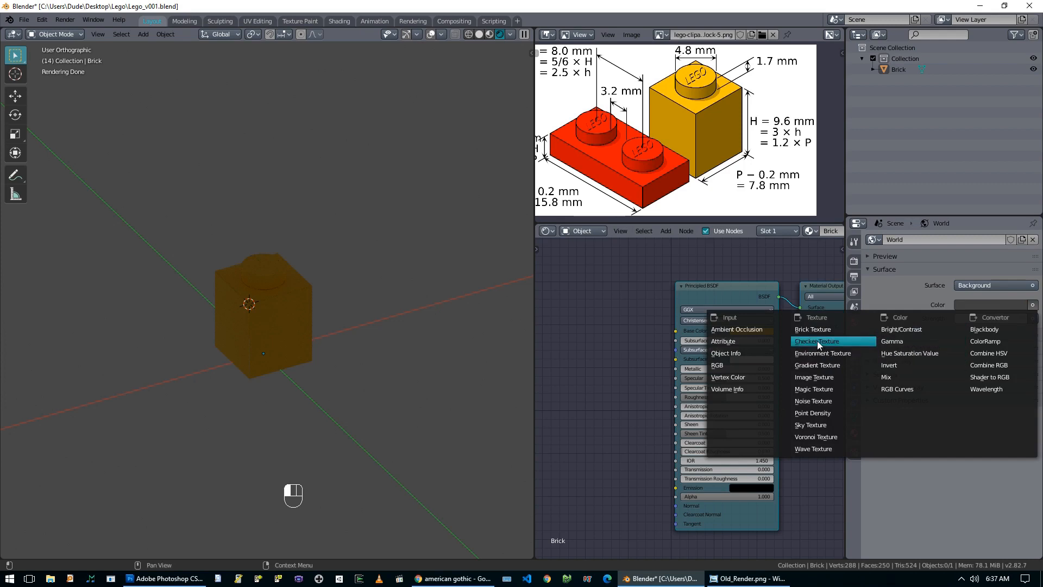
{"action": "left_click", "coordinate": [848, 358]}
{"action": "left_click", "coordinate": [1023, 319]}
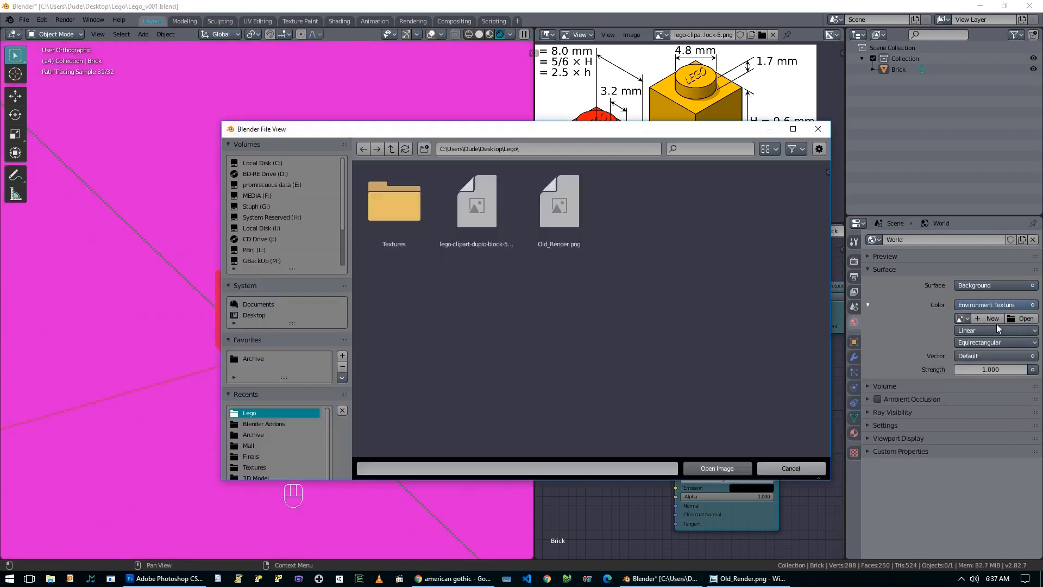
{"action": "left_click", "coordinate": [258, 359]}
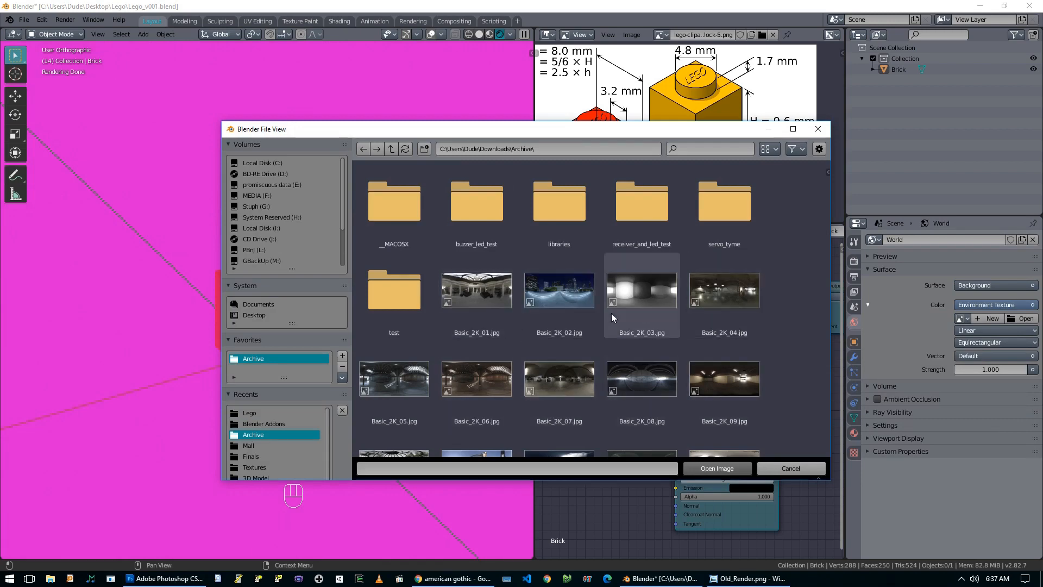
{"action": "scroll", "coordinate": [587, 341], "scroll_direction": "down", "scroll_amount": 3}
{"action": "scroll", "coordinate": [587, 341], "scroll_direction": "up", "scroll_amount": 3}
{"action": "left_click", "coordinate": [506, 304]}
{"action": "left_click", "coordinate": [717, 468]}
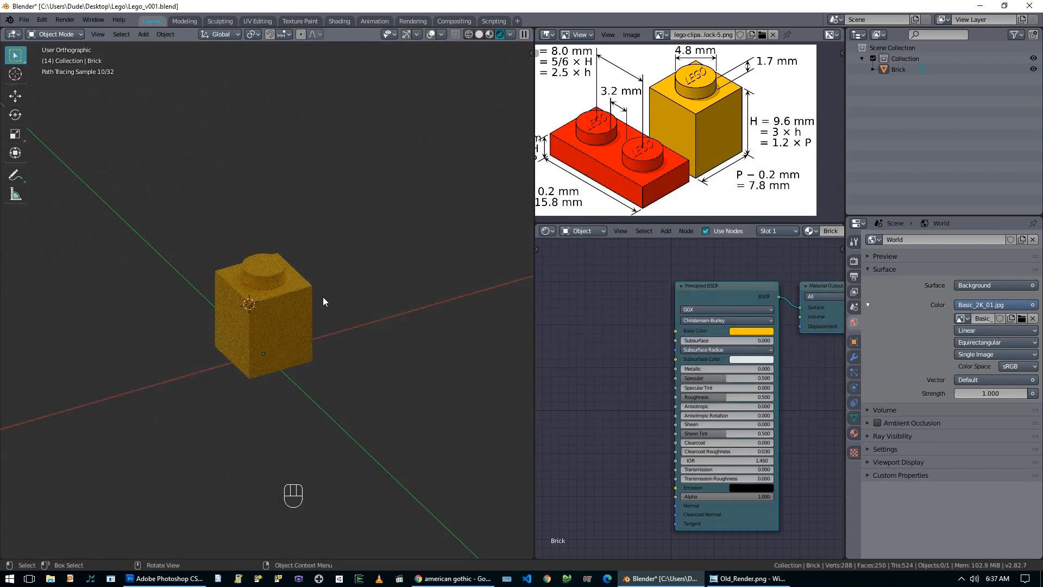
Step: Set the world background strength to 5 and inspect the brick's rendered surface up close
{"action": "left_click", "coordinate": [993, 393]}
{"action": "type", "text": "5"}
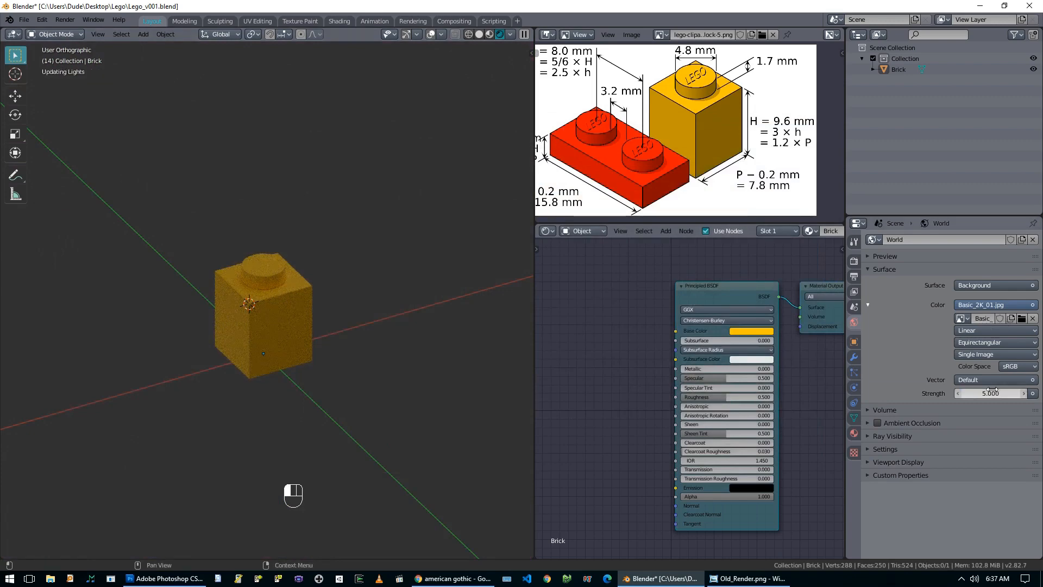
{"action": "key", "text": "Return"}
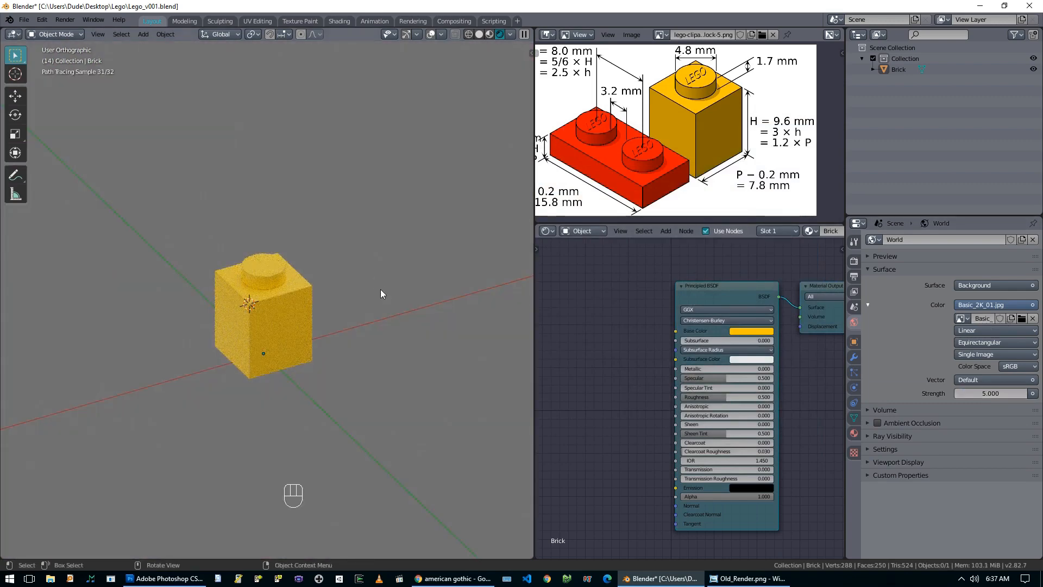
{"action": "mouse_move", "coordinate": [381, 289]}
{"action": "middle_mouse_down"}
{"action": "mouse_move", "coordinate": [311, 309]}
{"action": "mouse_move", "coordinate": [245, 286]}
{"action": "middle_mouse_up"}
{"action": "scroll", "coordinate": [246, 286], "scroll_direction": "up", "scroll_amount": 3}
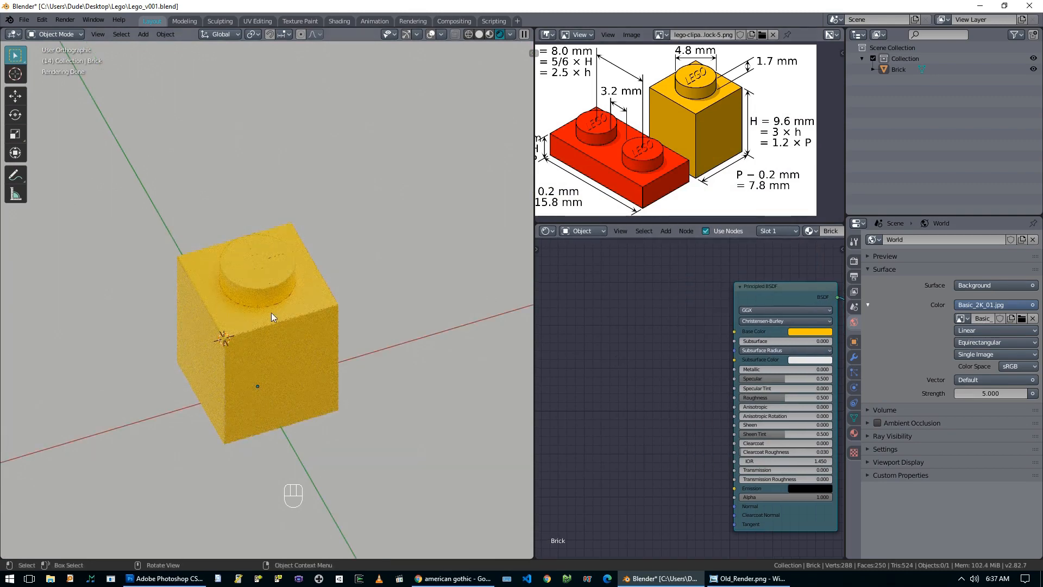
{"action": "scroll", "coordinate": [271, 311], "scroll_direction": "up", "scroll_amount": 3}
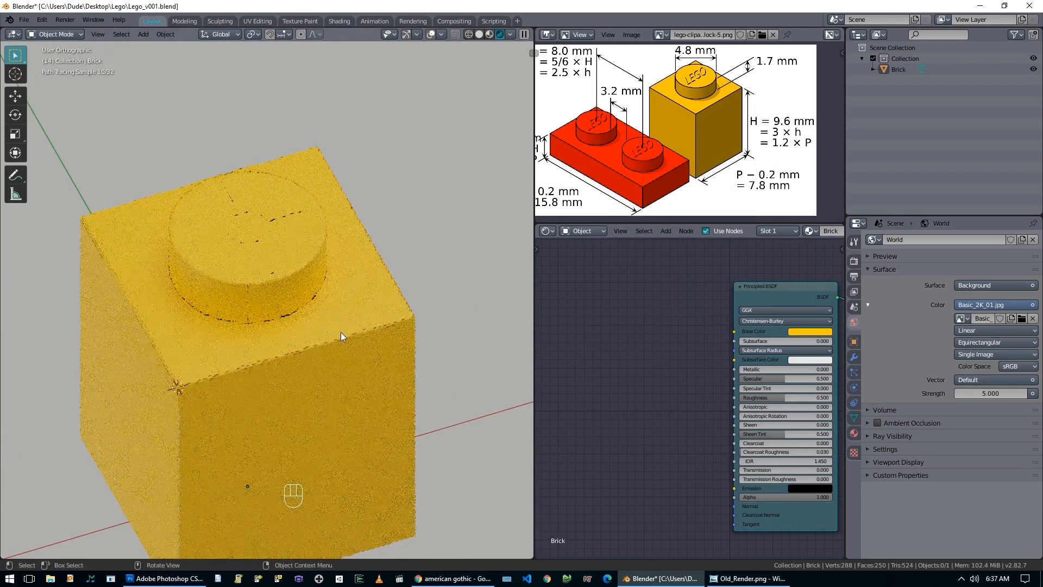
Step: Scale the brick up by a factor of 10 in Object Mode
{"action": "scroll", "coordinate": [272, 261], "scroll_direction": "down", "scroll_amount": 3}
{"action": "mouse_move", "coordinate": [272, 261]}
{"action": "middle_mouse_down"}
{"action": "mouse_move", "coordinate": [276, 376]}
{"action": "mouse_move", "coordinate": [300, 347]}
{"action": "middle_mouse_up"}
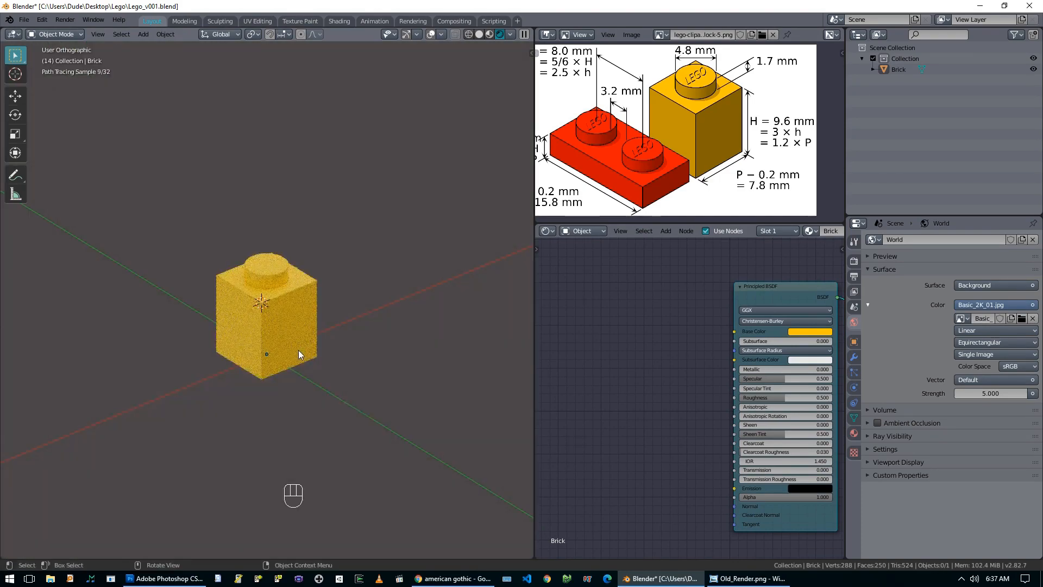
{"action": "scroll", "coordinate": [298, 349], "scroll_direction": "down", "scroll_amount": 2}
{"action": "left_click", "coordinate": [276, 337]}
{"action": "type", "text": "s10"}
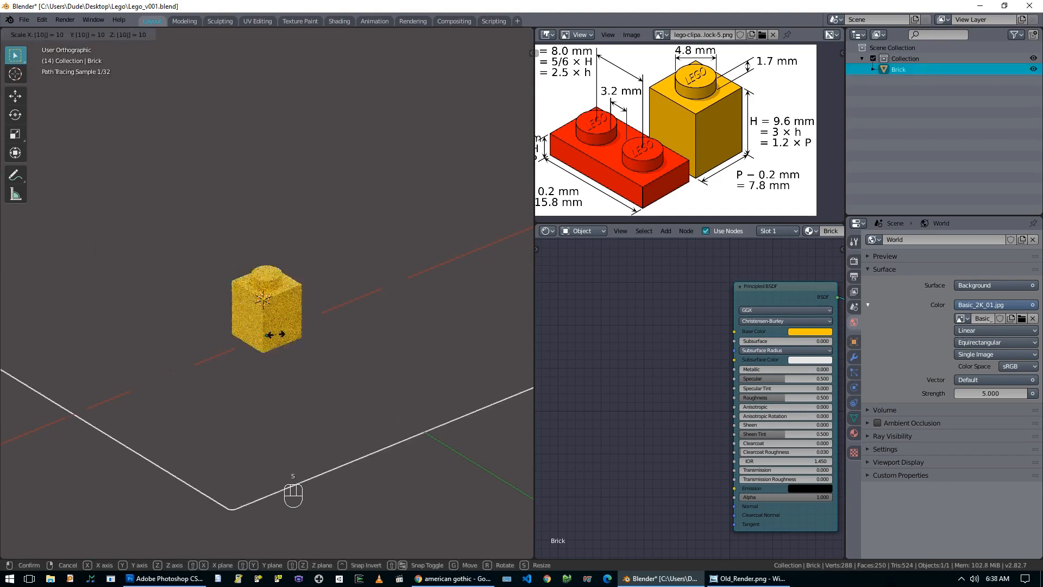
{"action": "key", "text": "Return"}
{"action": "scroll", "coordinate": [285, 325], "scroll_direction": "down", "scroll_amount": 4}
{"action": "scroll", "coordinate": [326, 228], "scroll_direction": "down", "scroll_amount": 5}
{"action": "scroll", "coordinate": [302, 268], "scroll_direction": "up", "scroll_amount": 3}
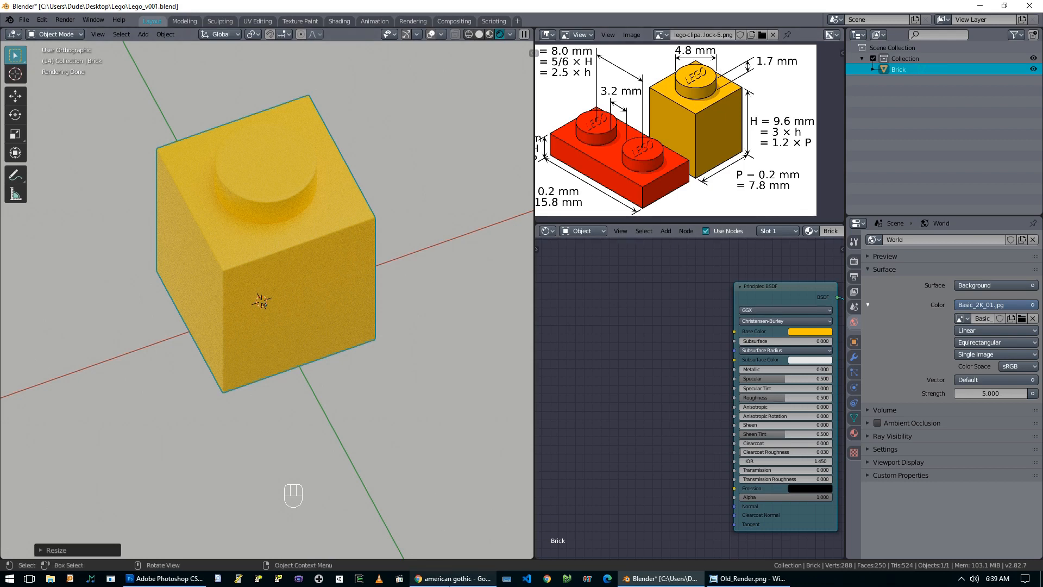
Step: Switch to Chrome, open the full LEGO stud vector logo from the lego logo image results and copy the image
{"action": "left_click", "coordinate": [453, 578]}
{"action": "left_click", "coordinate": [201, 4]}
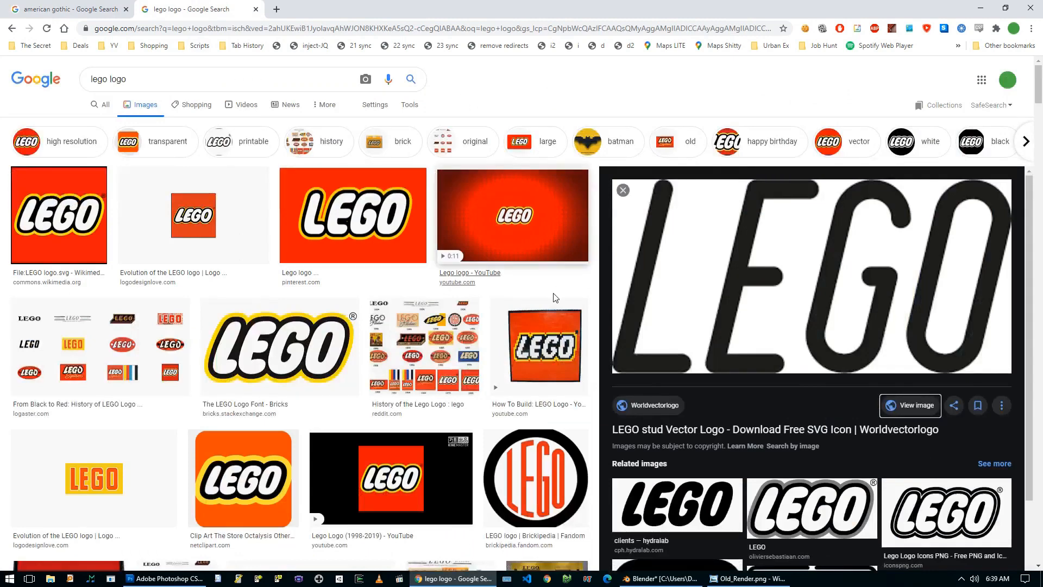
{"action": "left_click", "coordinate": [908, 413]}
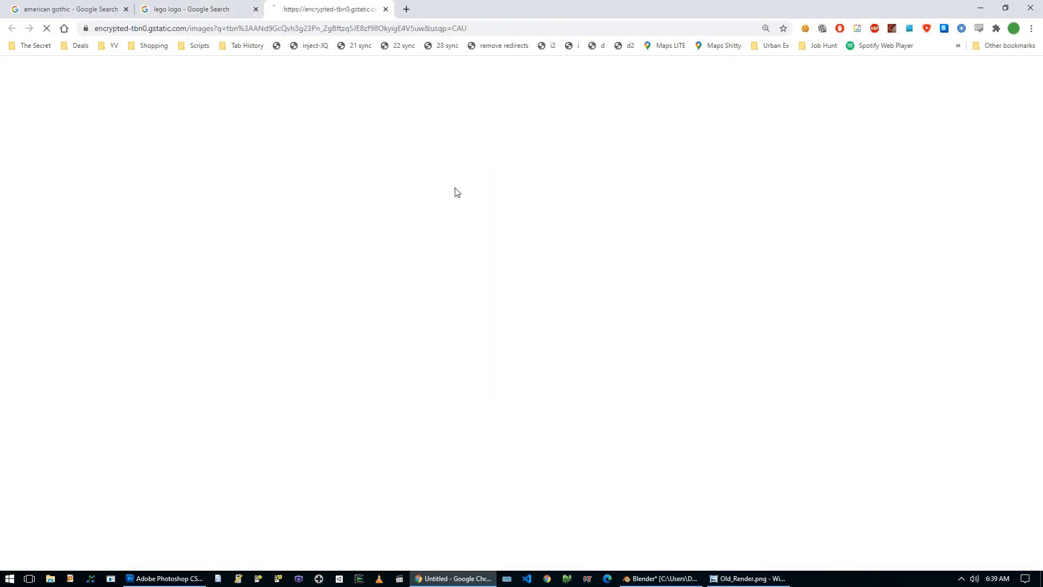
{"action": "right_click", "coordinate": [451, 256]}
{"action": "left_click", "coordinate": [472, 288]}
Step: Switch to Photoshop, create a new 322 by 156 pixel document and paste the copied logo into it
{"action": "left_click", "coordinate": [163, 578]}
{"action": "left_click", "coordinate": [32, 9]}
{"action": "left_click", "coordinate": [38, 20]}
{"action": "left_click", "coordinate": [620, 155]}
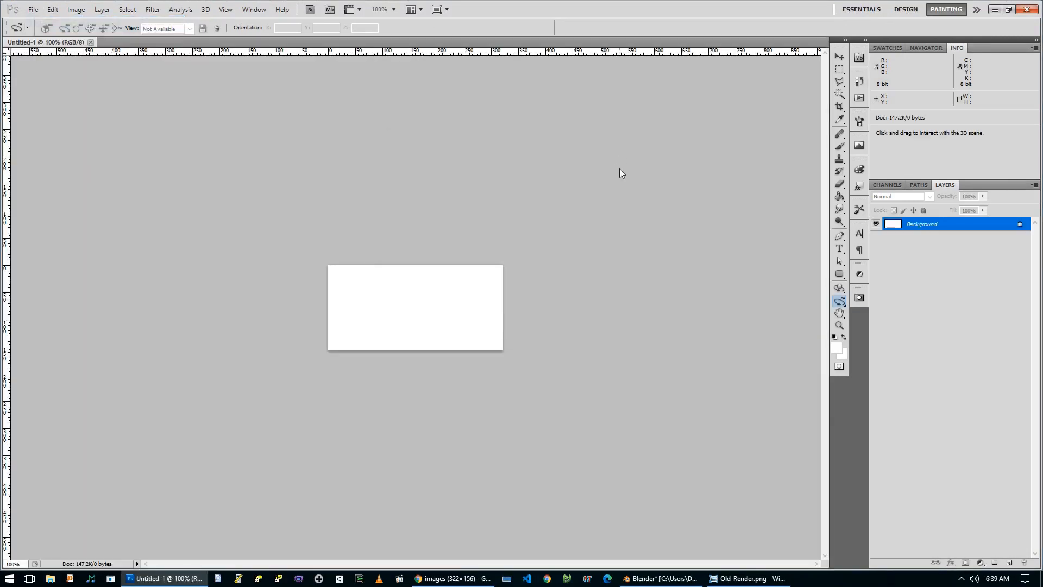
{"action": "key", "text": "ctrl+v"}
Step: Resize the canvas to 350 by 350 pixels, keeping the logo centered
{"action": "left_click", "coordinate": [76, 9]}
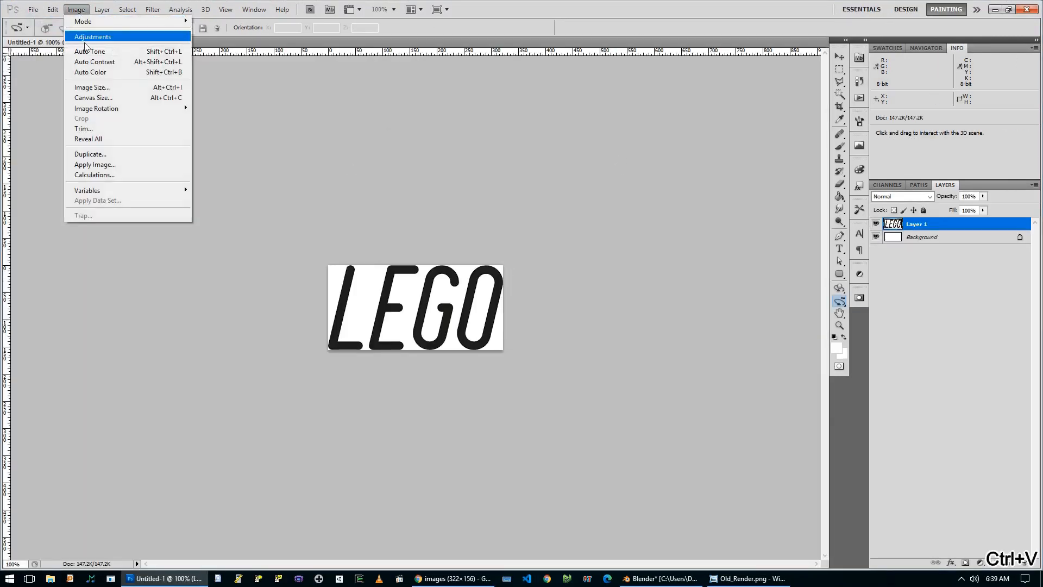
{"action": "left_click", "coordinate": [112, 97]}
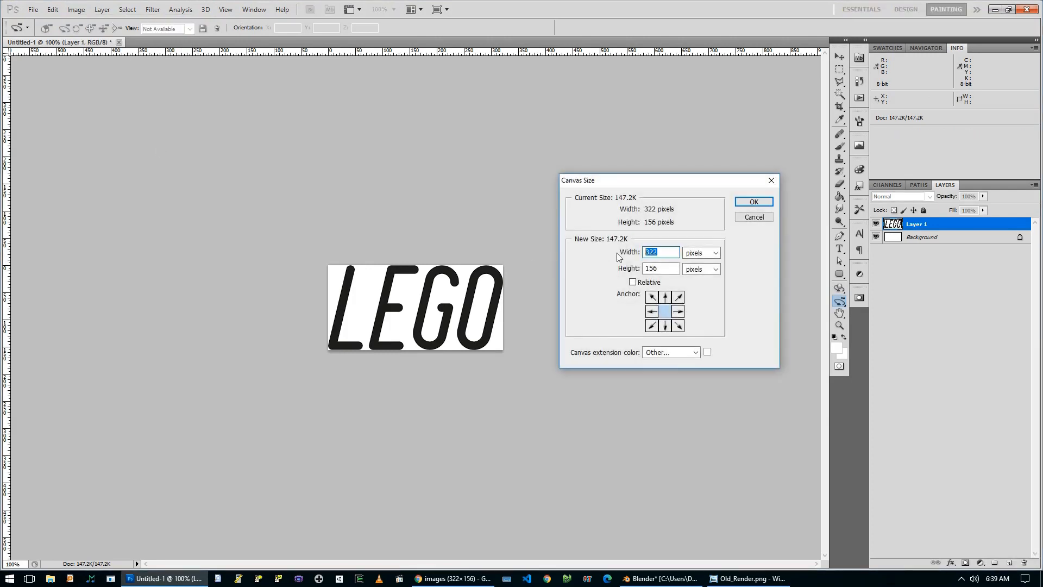
{"action": "type", "text": "350"}
{"action": "key", "text": "Tab"}
{"action": "key", "text": "Tab"}
{"action": "type", "text": "350"}
{"action": "key", "text": "Return"}
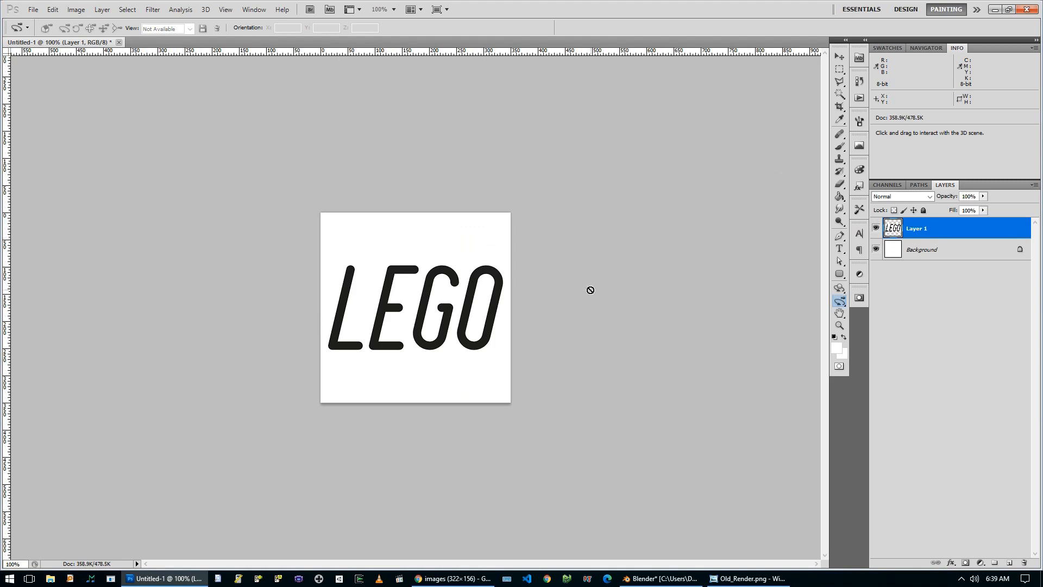
{"action": "key", "text": "ctrl+a"}
{"action": "key", "text": "ctrl+shift+c"}
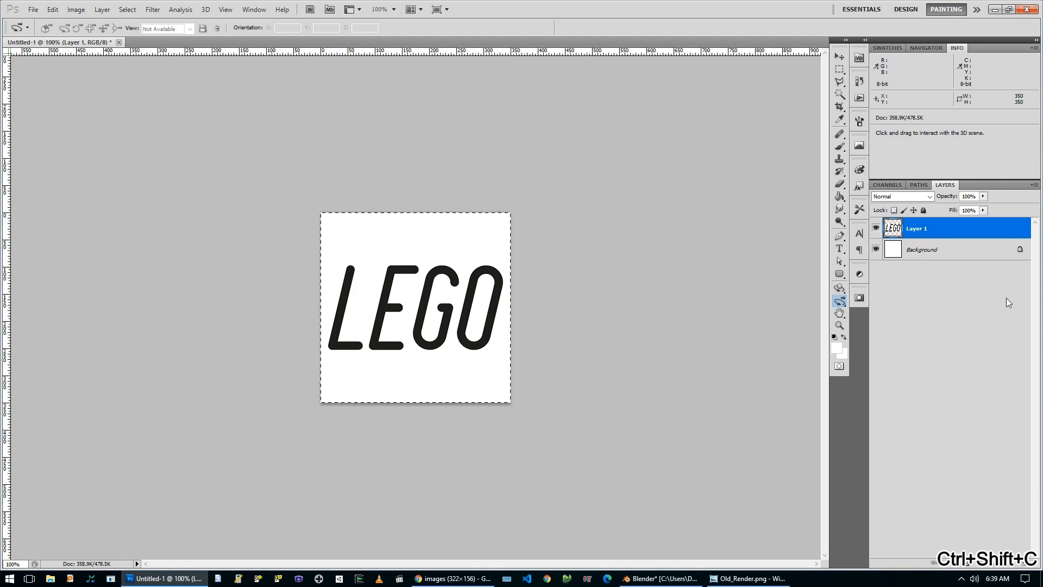
{"action": "key", "text": "ctrl+z"}
{"action": "key", "text": "ctrl+d"}
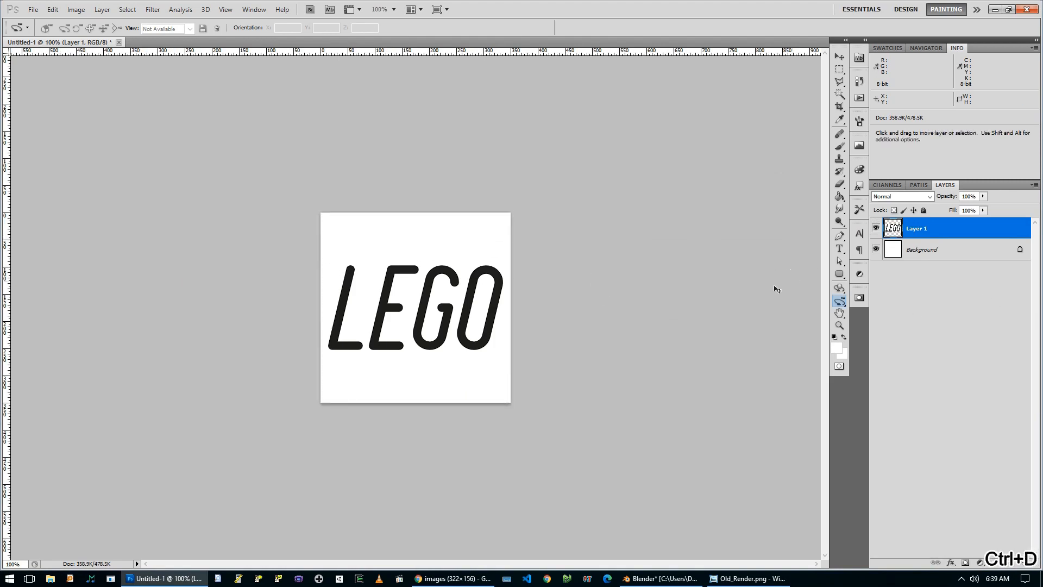
Step: Scale the logo layer down proportionally to 72% with Free Transform
{"action": "key", "text": "ctrl+t"}
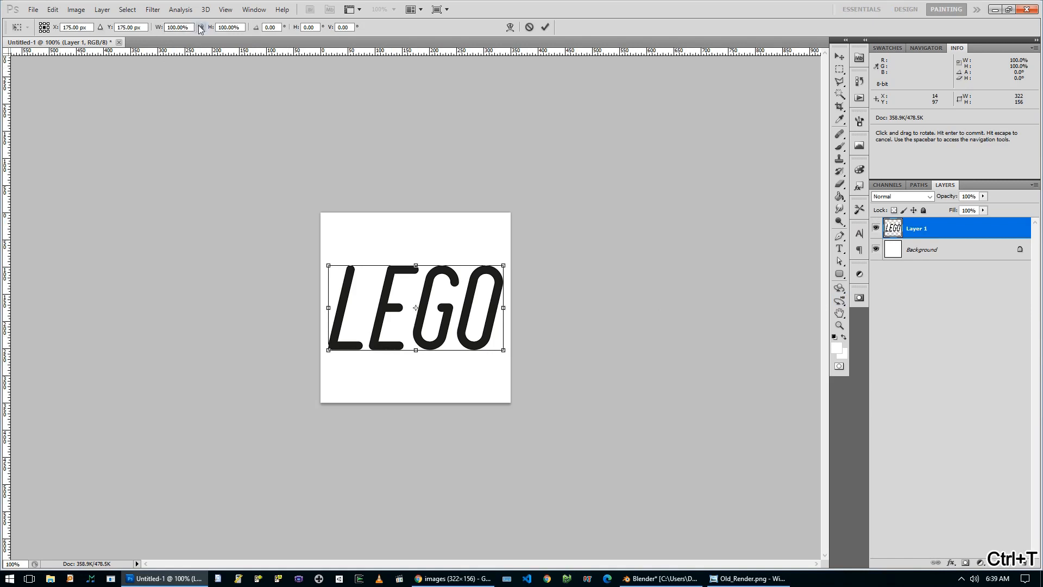
{"action": "left_click_drag", "start_coordinate": [210, 28], "coordinate": [195, 32]}
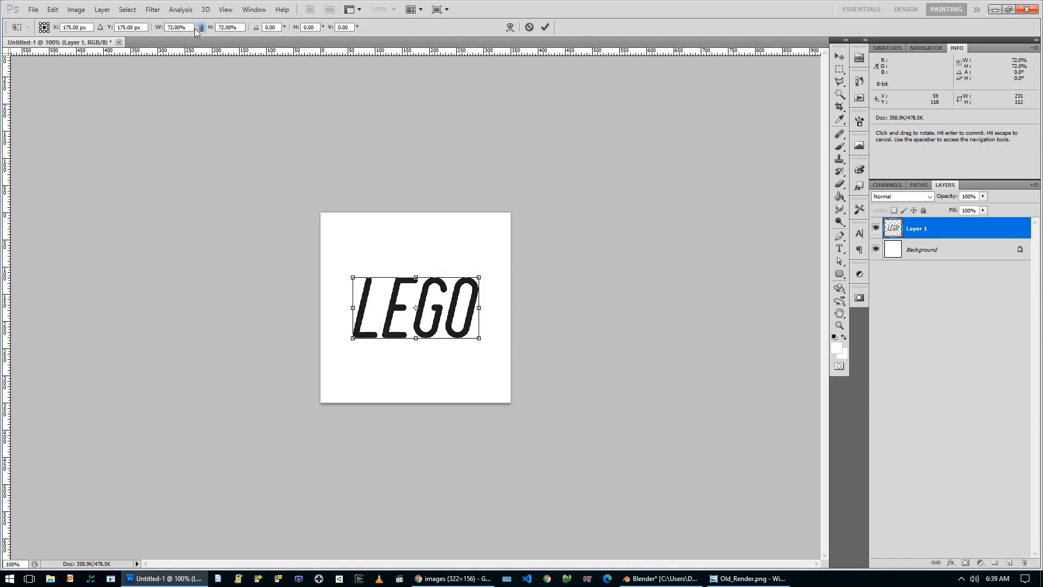
{"action": "key", "text": "Return"}
Step: Copy the whole canvas merged, paste it as a new layer and invert that layer's colors
{"action": "key", "text": "ctrl+a"}
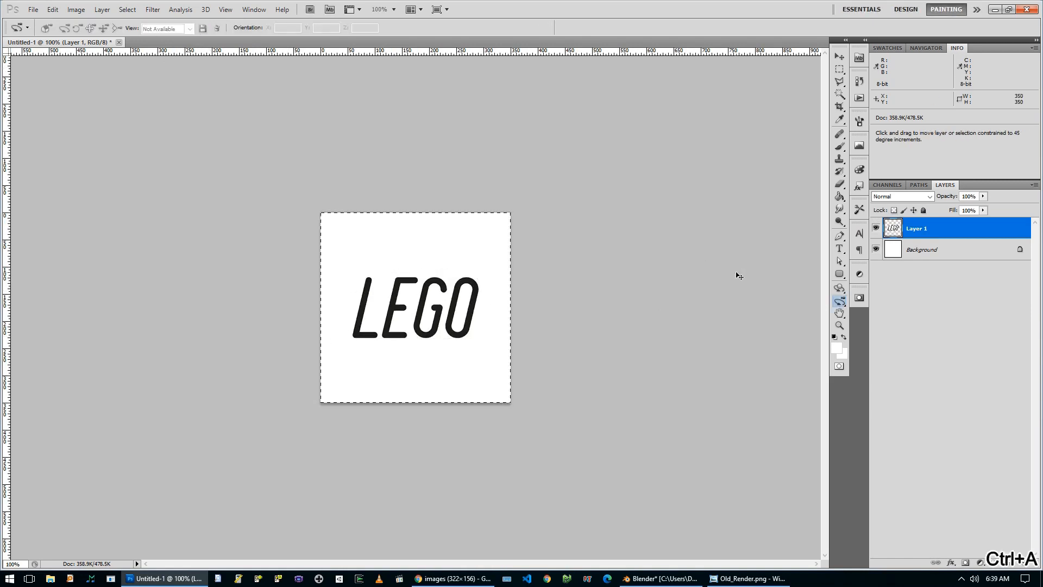
{"action": "key", "text": "ctrl+shift+c"}
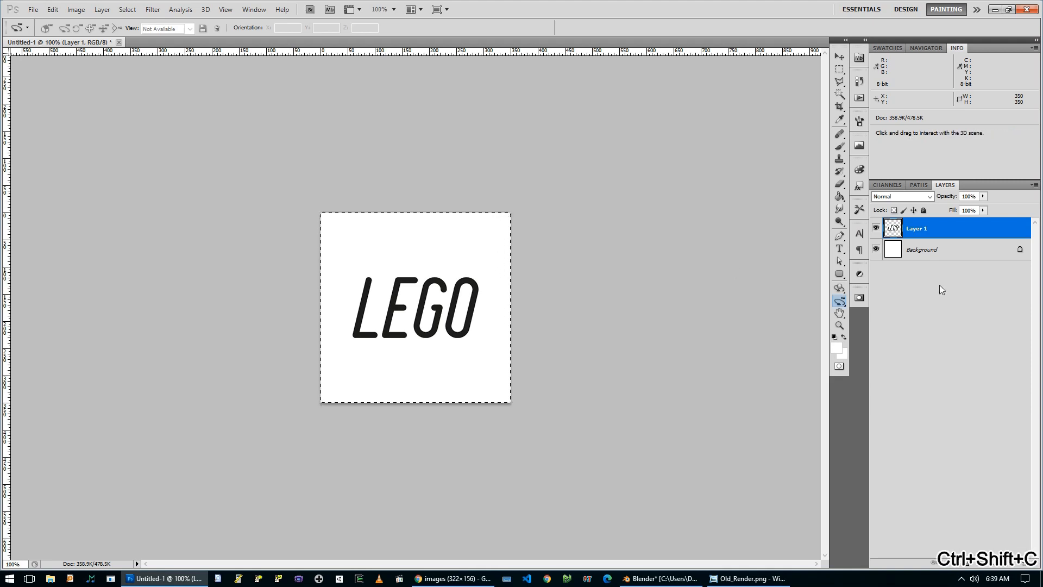
{"action": "key", "text": "ctrl+v"}
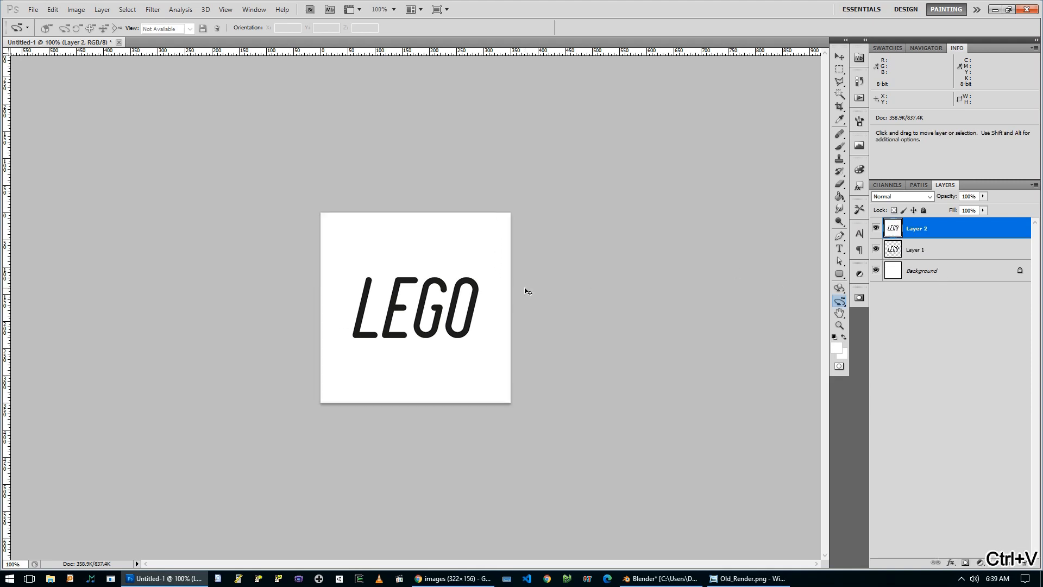
{"action": "key", "text": "ctrl+i"}
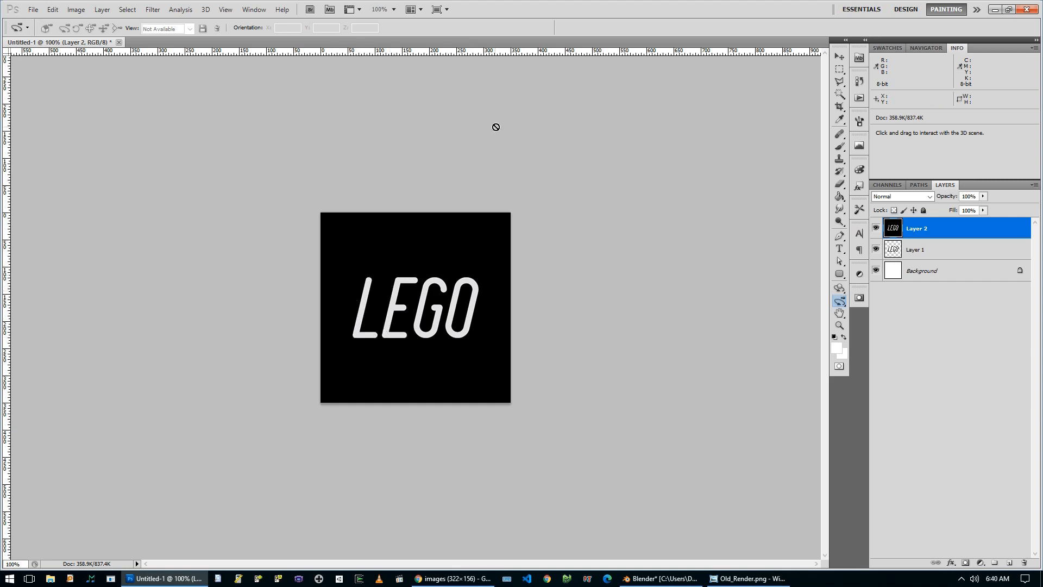
Step: Switch to Blender, add an Image Texture node to the brick material and load Lego Bump.png from the Textures folder
{"action": "left_click", "coordinate": [650, 581]}
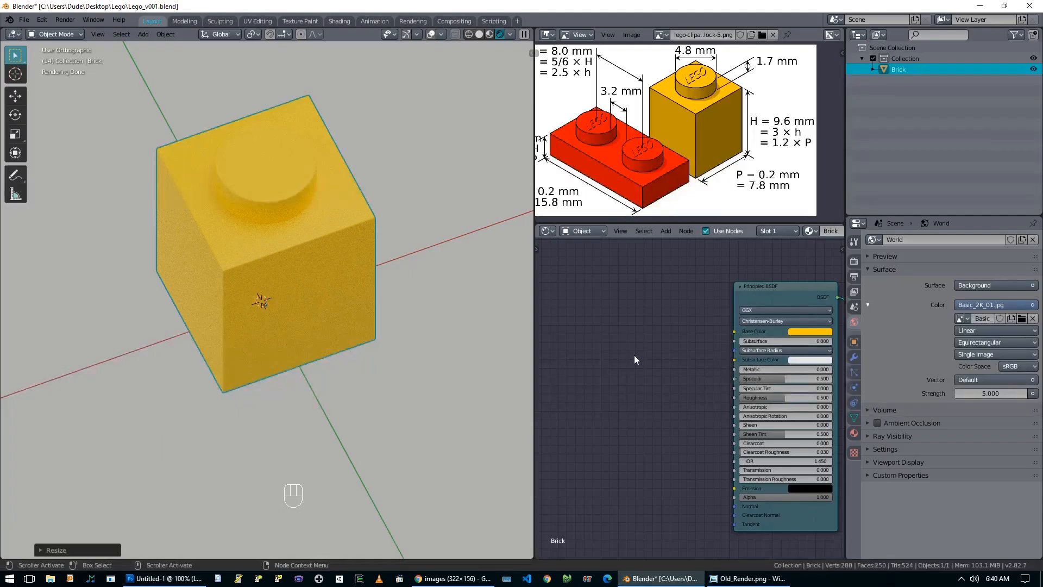
{"action": "middle_click_drag", "start_coordinate": [540, 368], "coordinate": [589, 353]}
{"action": "key", "text": "shift+a"}
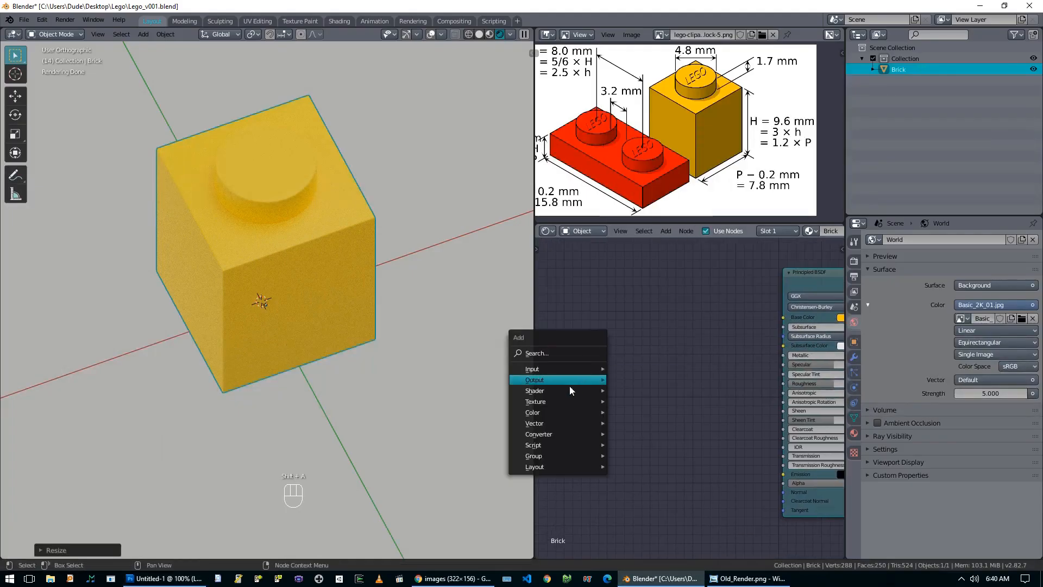
{"action": "mouse_move", "coordinate": [557, 403]}
{"action": "left_click", "coordinate": [644, 307]}
{"action": "left_click", "coordinate": [669, 341]}
{"action": "left_click", "coordinate": [676, 345]}
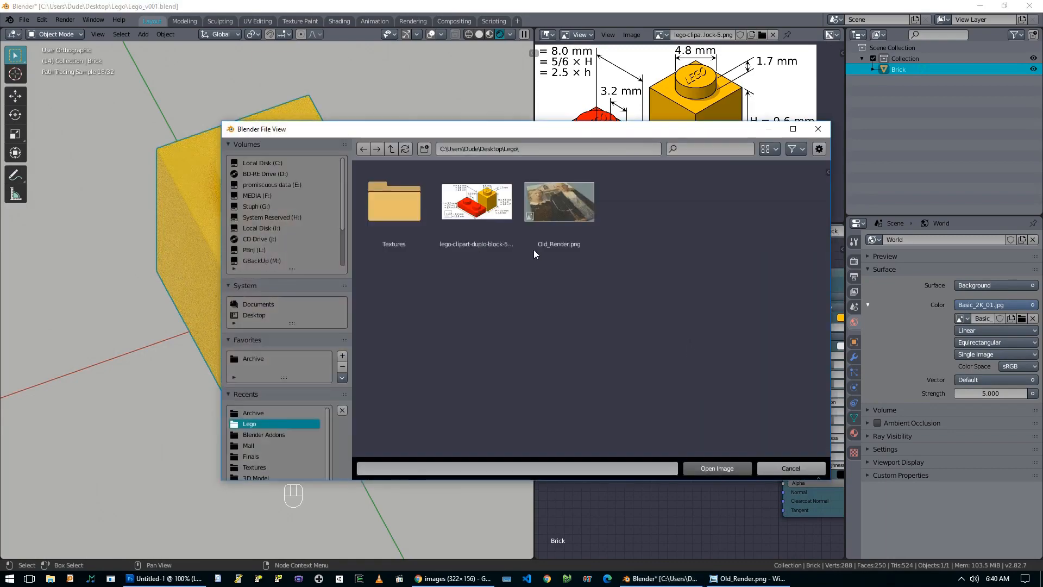
{"action": "left_click", "coordinate": [395, 204]}
{"action": "left_click", "coordinate": [394, 203]}
{"action": "left_click", "coordinate": [727, 468]}
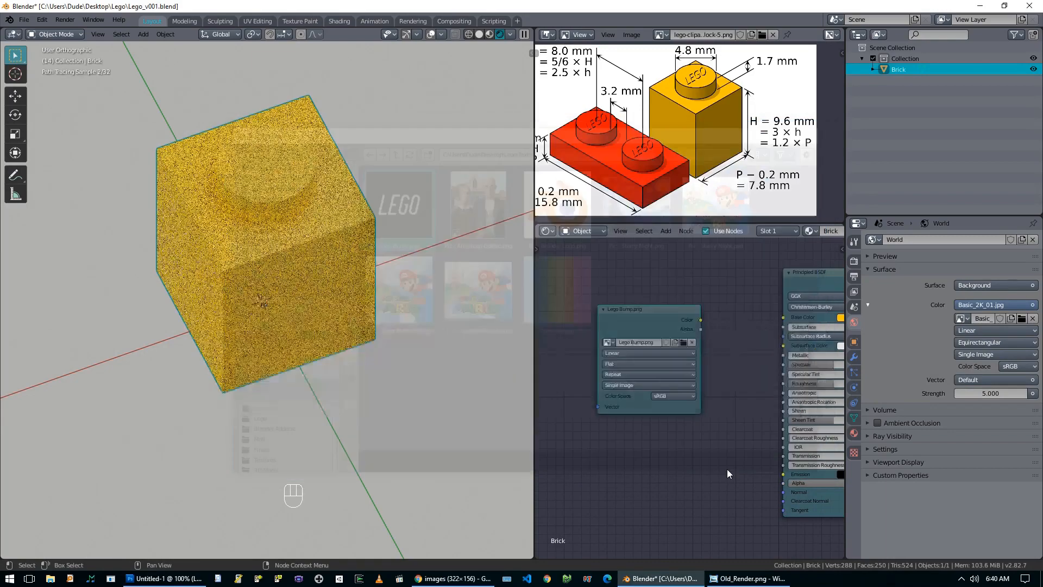
{"action": "key", "text": "g"}
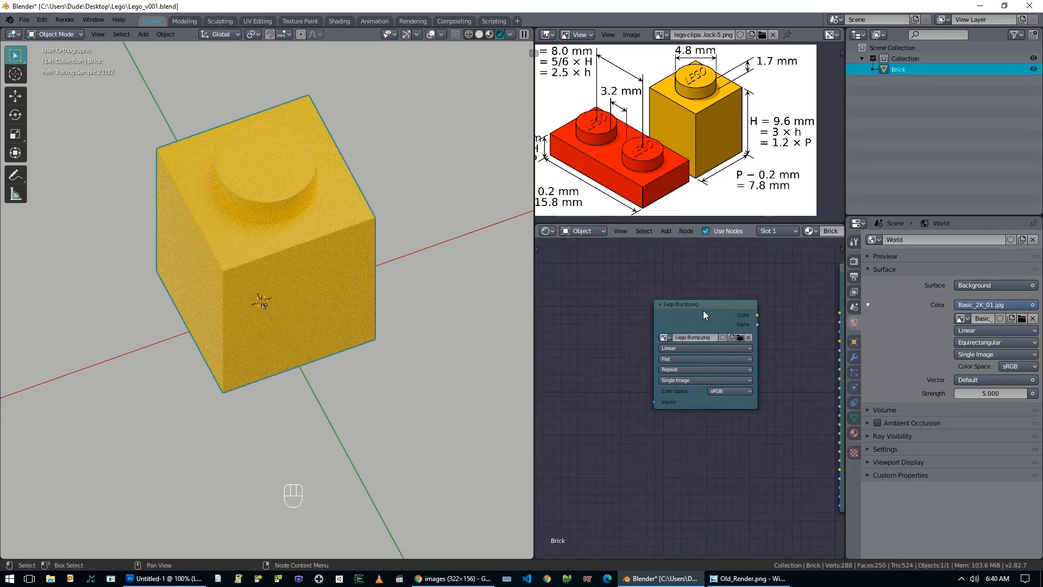
{"action": "left_click", "coordinate": [710, 315]}
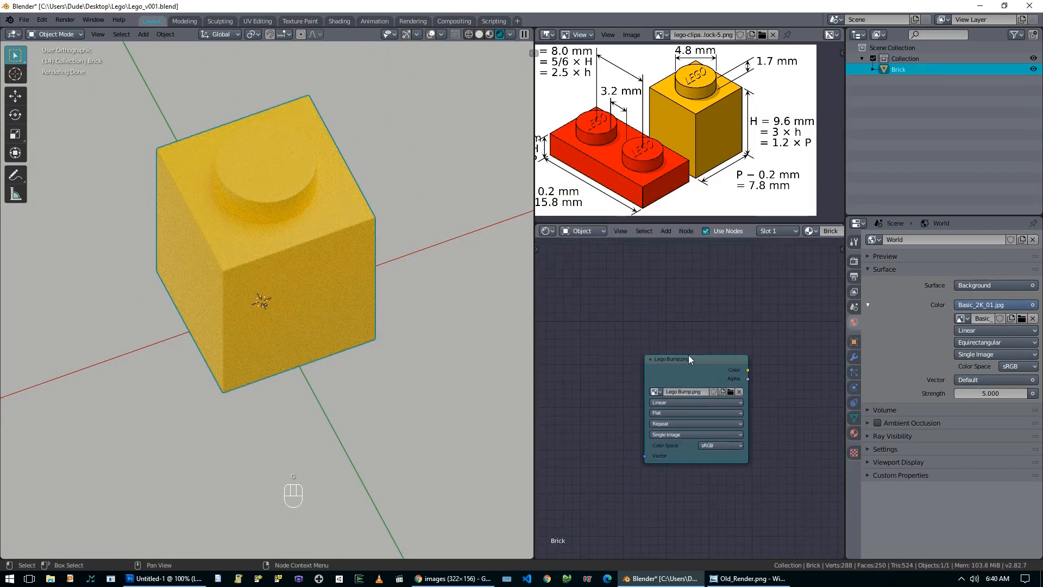
Step: Rename the brick's UV map as UVBump
{"action": "left_click", "coordinate": [851, 418]}
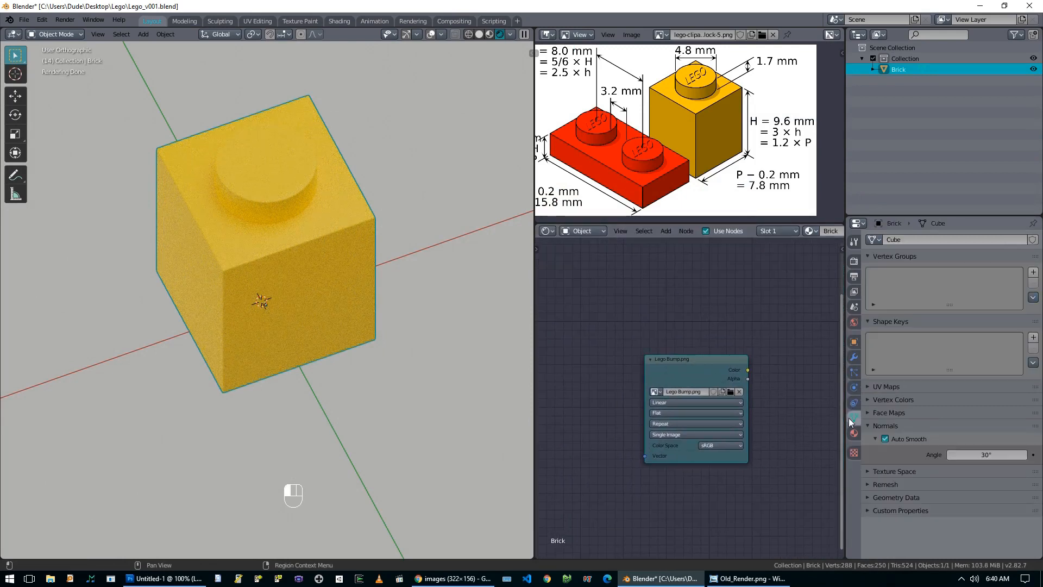
{"action": "left_click", "coordinate": [869, 386]}
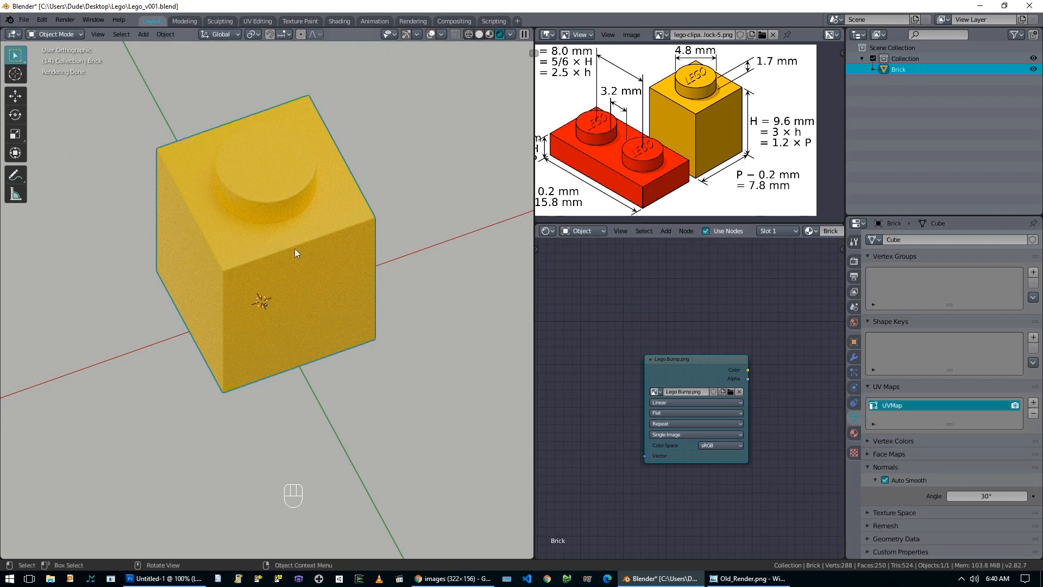
{"action": "left_click", "coordinate": [892, 407]}
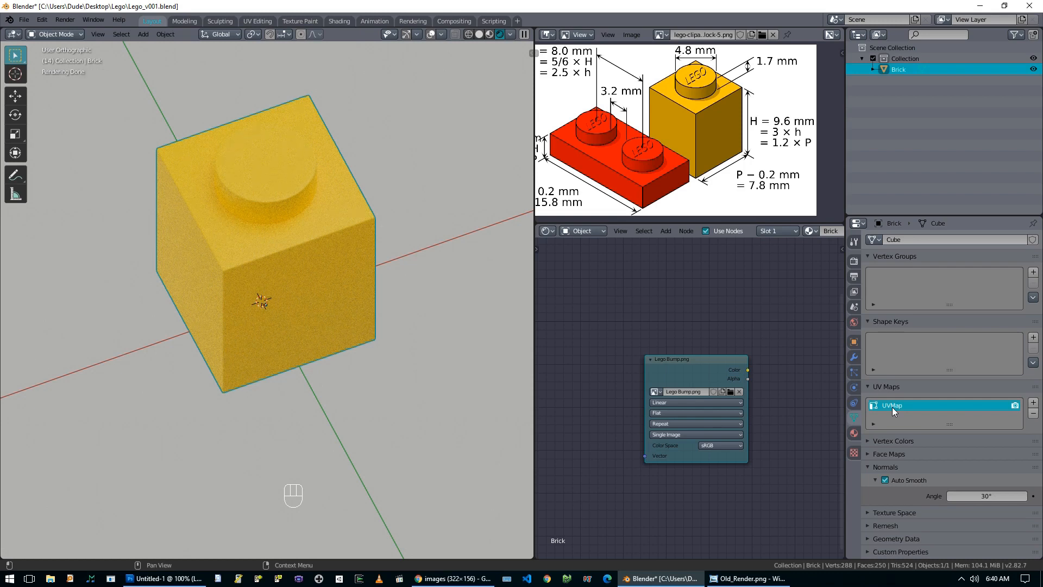
{"action": "left_click", "coordinate": [898, 406]}
{"action": "double_click", "coordinate": [898, 405]}
{"action": "type", "text": "UVBump"}
{"action": "key", "text": "Return"}
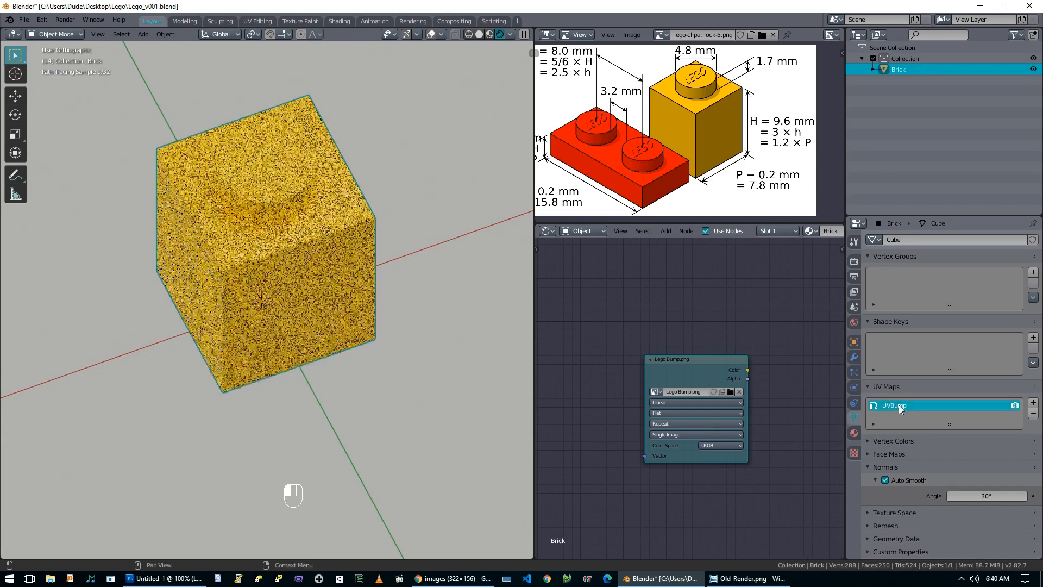
Step: Add a UV Map node set to UVBump and connect its UV output to the Lego Bump image node's Vector input
{"action": "middle_click_drag", "start_coordinate": [579, 393], "coordinate": [600, 390], "text": "shift"}
{"action": "key", "text": "shift+a"}
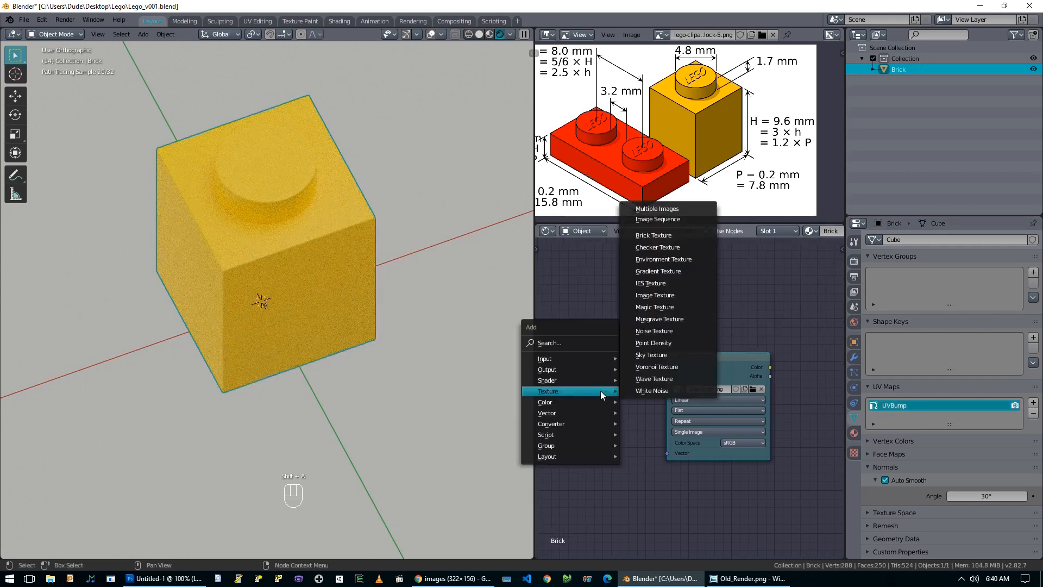
{"action": "mouse_move", "coordinate": [585, 360]}
{"action": "left_click", "coordinate": [653, 312]}
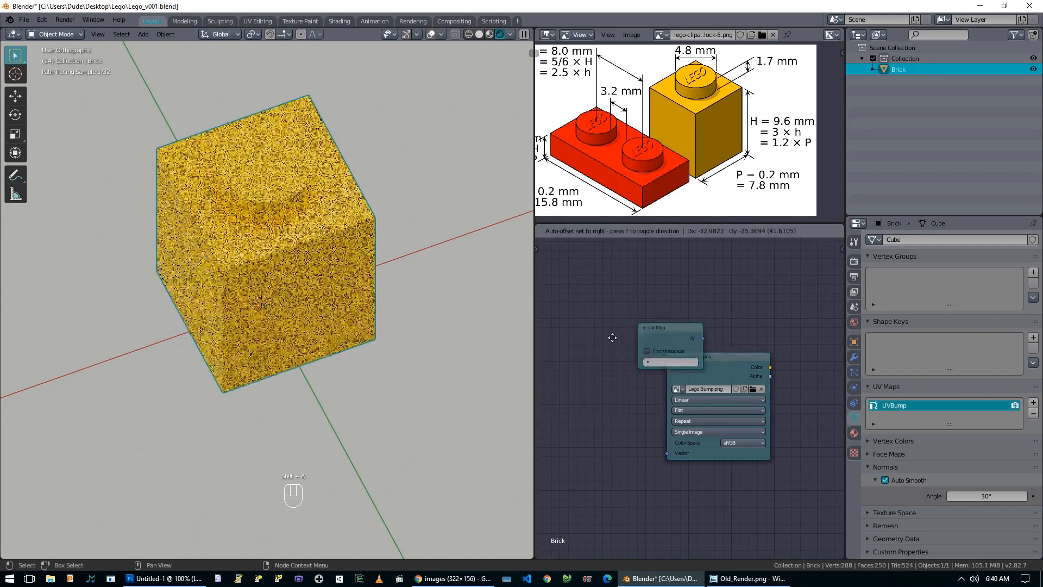
{"action": "left_click", "coordinate": [592, 402]}
{"action": "left_click", "coordinate": [592, 426]}
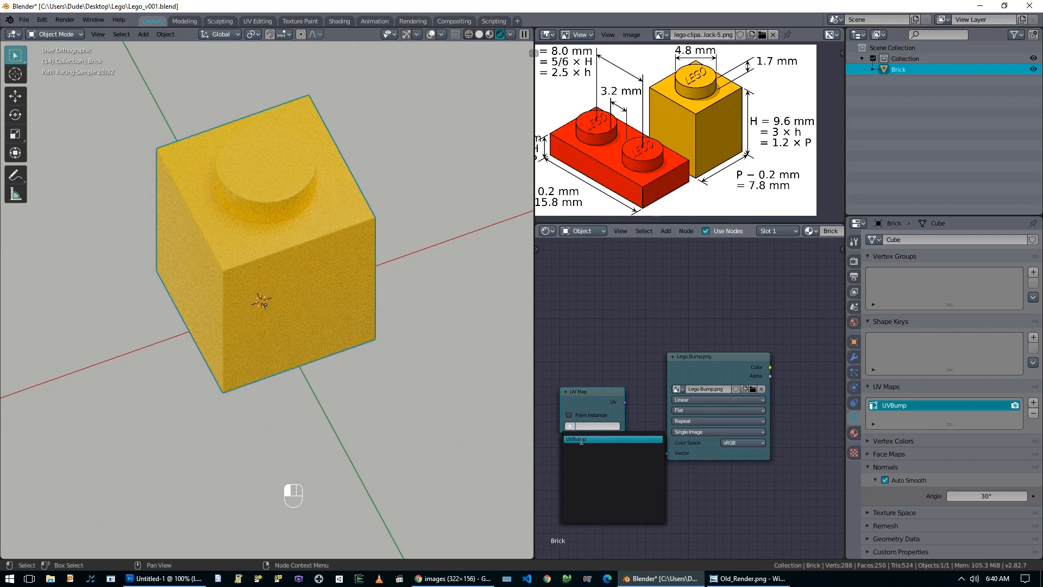
{"action": "left_click", "coordinate": [576, 439]}
{"action": "left_click_drag", "start_coordinate": [625, 403], "coordinate": [664, 452]}
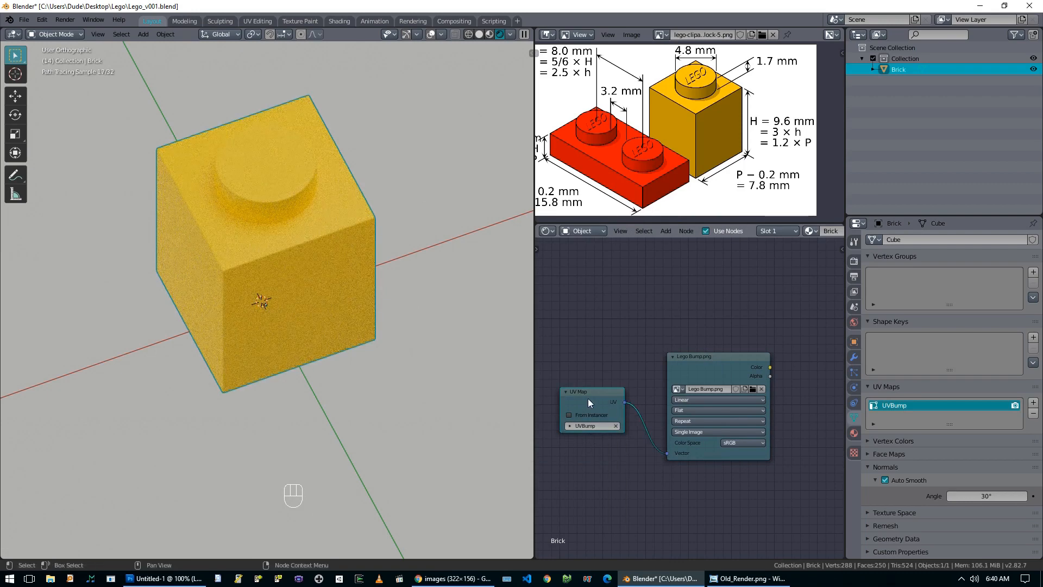
{"action": "key", "text": "g"}
{"action": "left_click", "coordinate": [613, 425]}
Step: Set the Lego Bump image texture's color space to Non-Color
{"action": "middle_click_drag", "start_coordinate": [725, 467], "coordinate": [661, 471]}
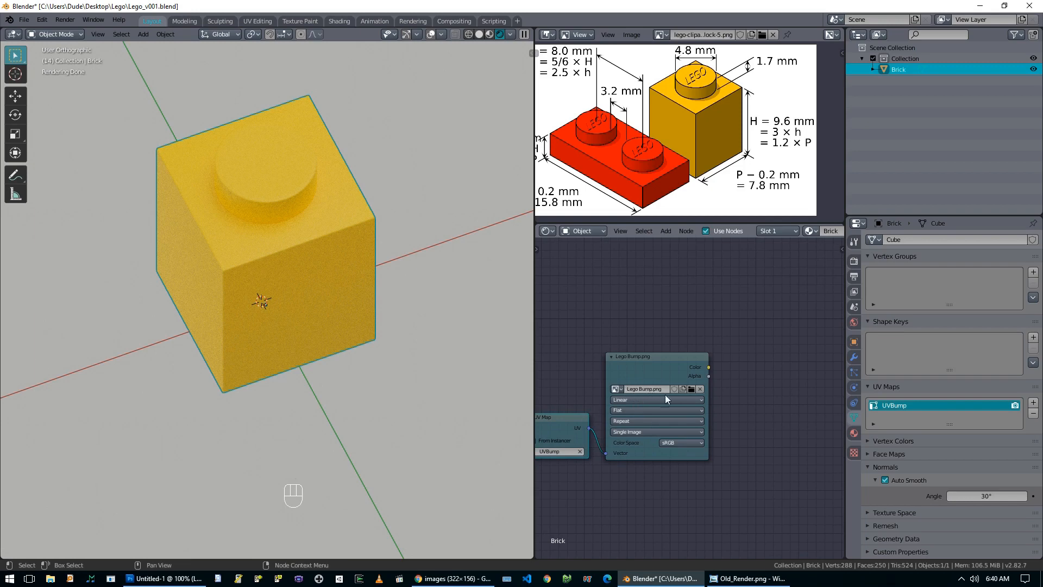
{"action": "left_click", "coordinate": [679, 443]}
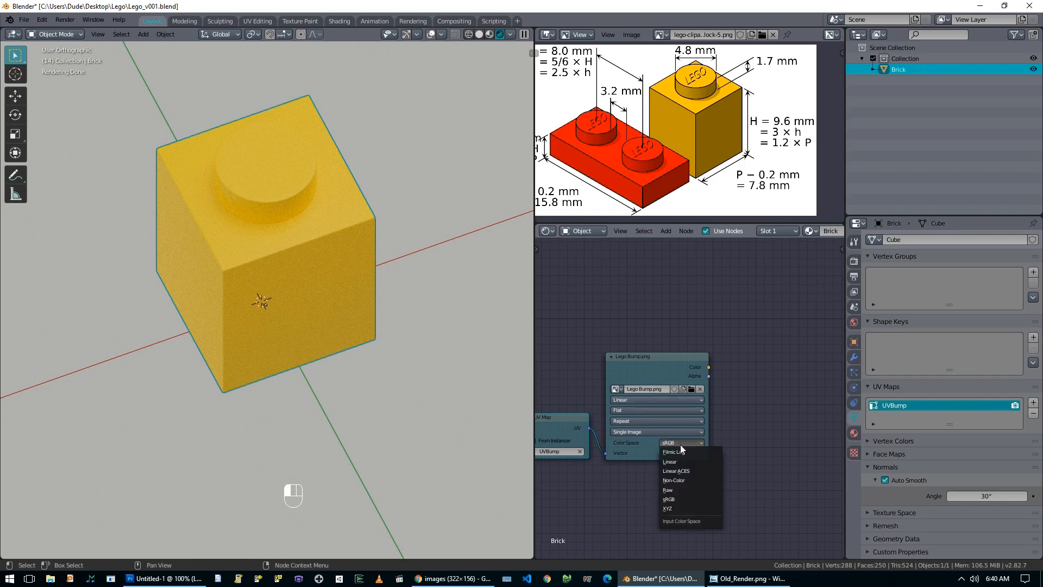
{"action": "left_click", "coordinate": [686, 480]}
Step: Add a Bump node to the brick material and connect the Lego Bump image's Color output to its Height input
{"action": "middle_click_drag", "start_coordinate": [753, 424], "coordinate": [692, 435]}
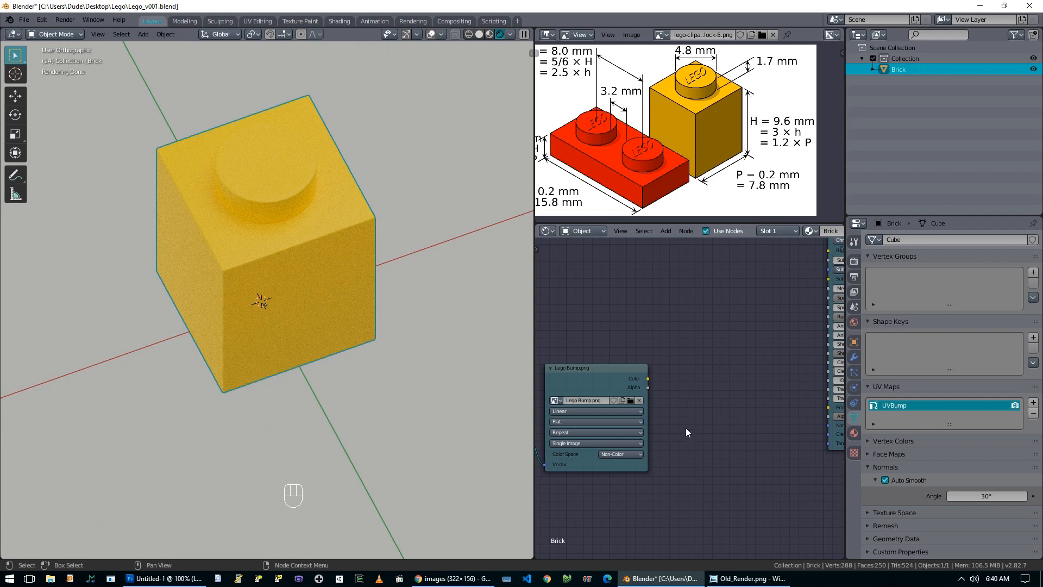
{"action": "middle_click_drag", "start_coordinate": [695, 426], "coordinate": [645, 429]}
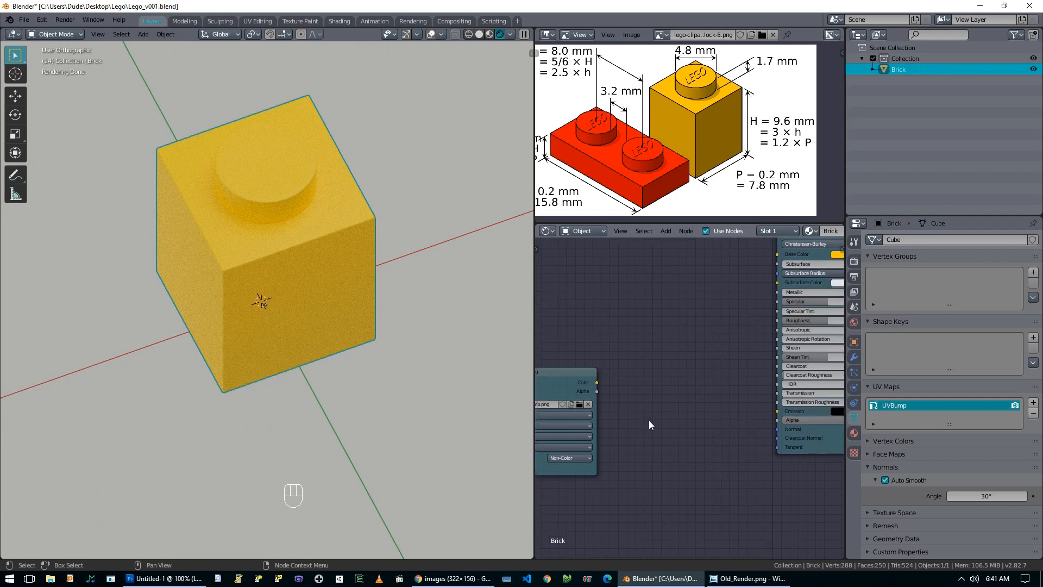
{"action": "key", "text": "shift+a"}
{"action": "mouse_move", "coordinate": [627, 474]}
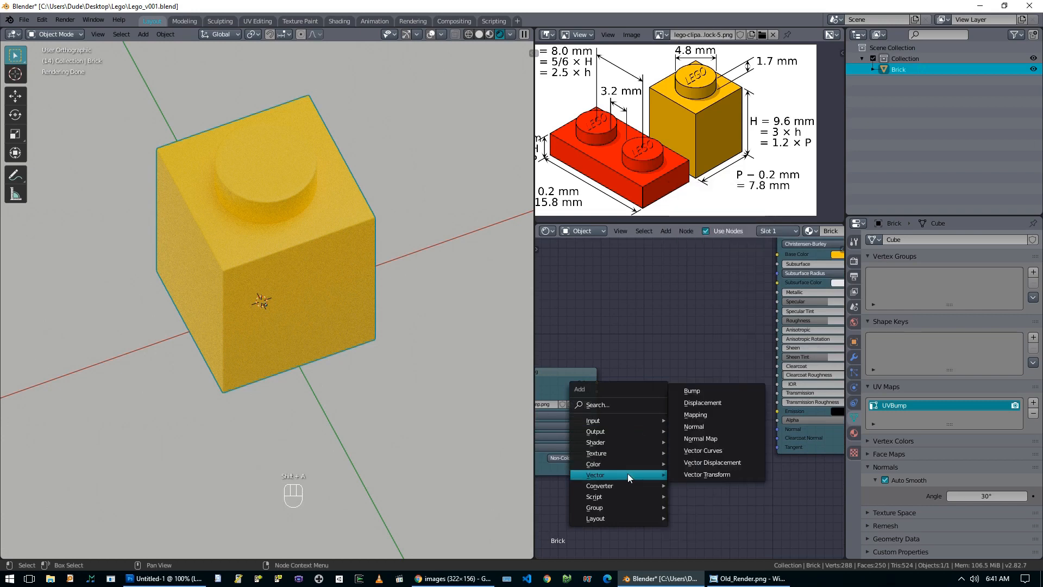
{"action": "left_click", "coordinate": [716, 390]}
{"action": "left_click", "coordinate": [630, 380]}
{"action": "left_click_drag", "start_coordinate": [598, 384], "coordinate": [626, 436]}
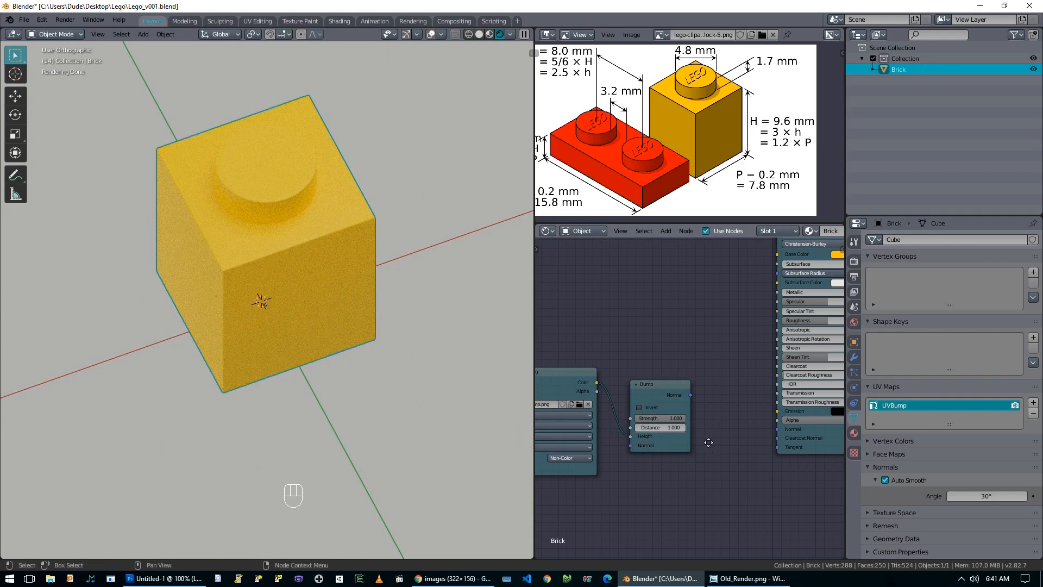
Step: Connect the Bump node's Normal output to the Normal input of the Principled BSDF
{"action": "middle_click_drag", "start_coordinate": [709, 443], "coordinate": [676, 446]}
{"action": "left_click_drag", "start_coordinate": [659, 398], "coordinate": [673, 409]}
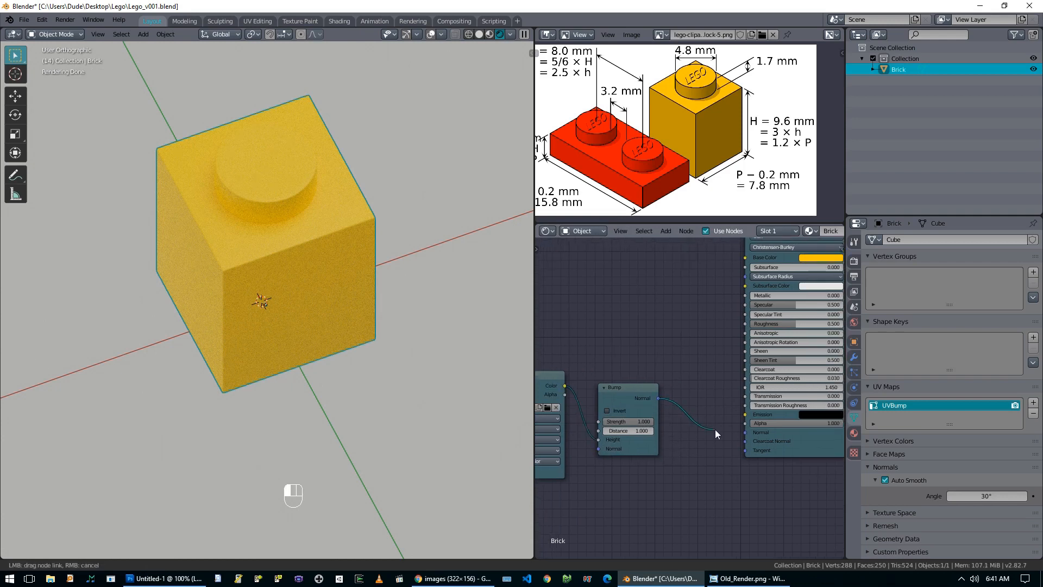
{"action": "left_click_drag", "start_coordinate": [722, 431], "coordinate": [755, 433]}
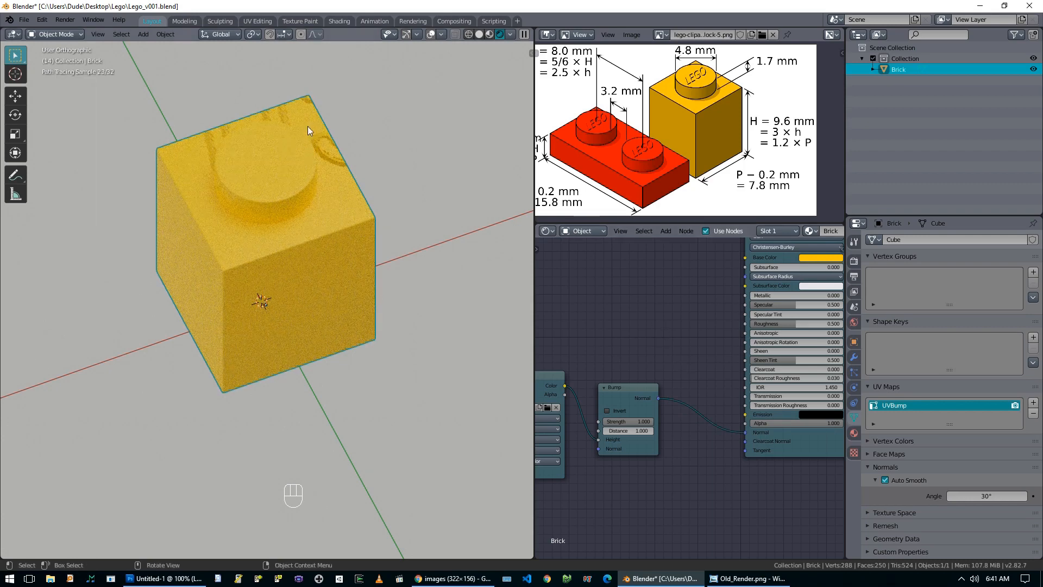
Step: Display Lego Bump.png in the image editor and enlarge that editor's area downward
{"action": "middle_click_drag", "start_coordinate": [624, 264], "coordinate": [636, 294]}
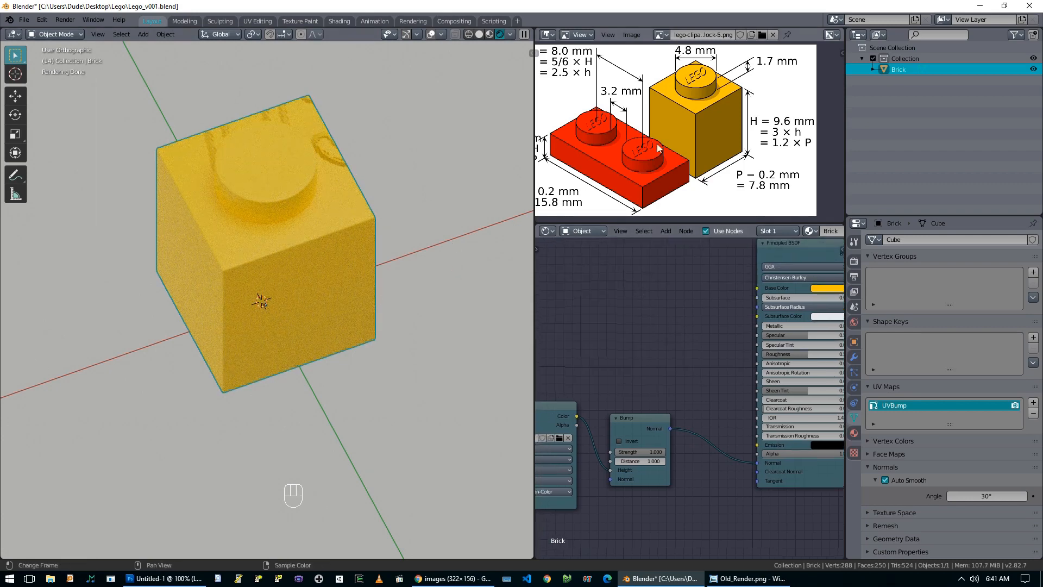
{"action": "left_click", "coordinate": [660, 34]}
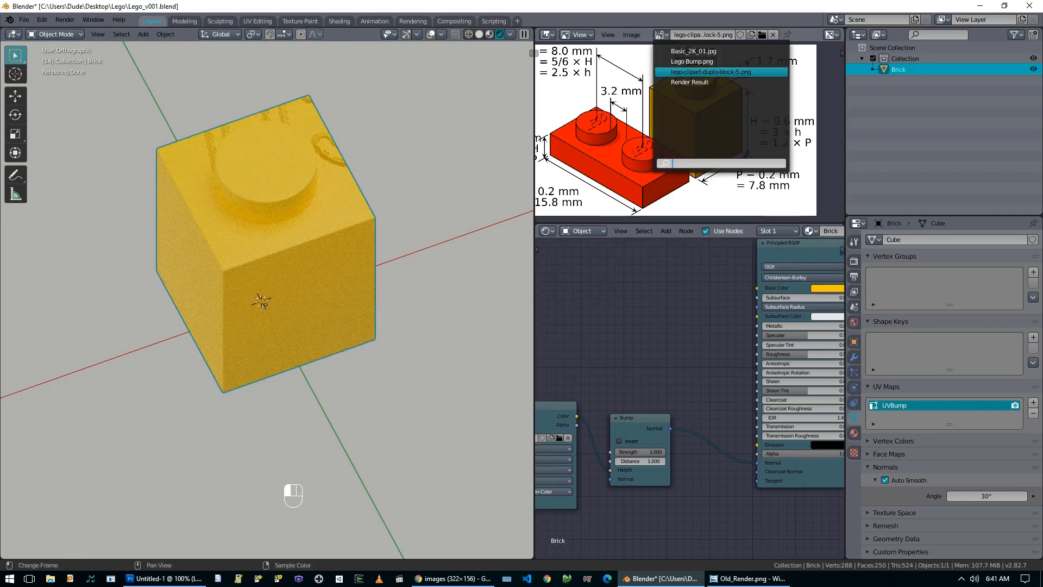
{"action": "left_click", "coordinate": [697, 63]}
{"action": "scroll", "coordinate": [640, 133], "scroll_direction": "up", "scroll_amount": 3}
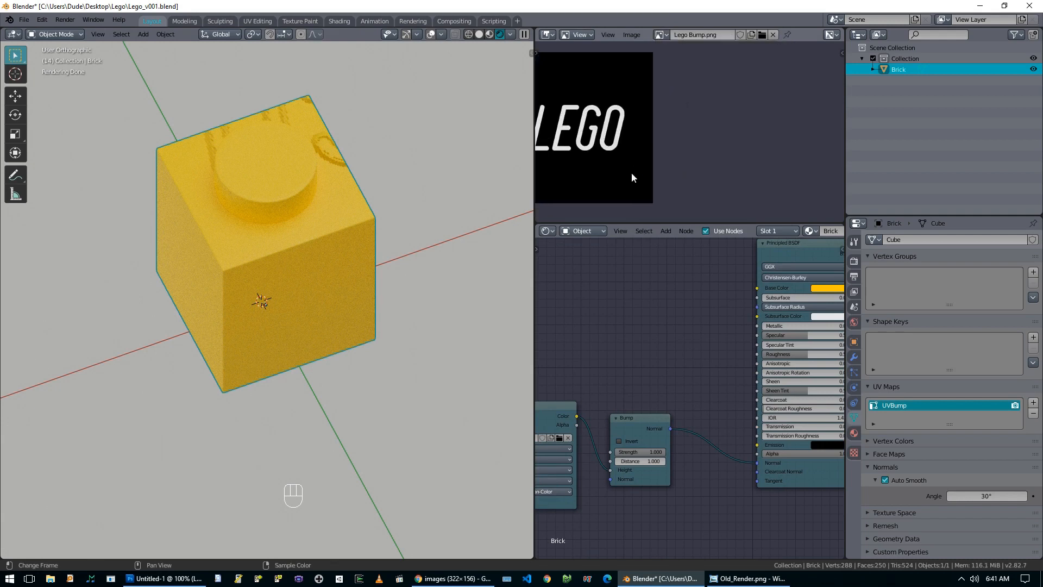
{"action": "left_click_drag", "start_coordinate": [641, 223], "coordinate": [639, 316]}
{"action": "middle_click_drag", "start_coordinate": [604, 204], "coordinate": [704, 222]}
Step: UV-map all of the brick's faces from the top view using Project from View (Bounds)
{"action": "middle_click_drag", "start_coordinate": [339, 244], "coordinate": [339, 244]}
{"action": "key", "text": "KP_7"}
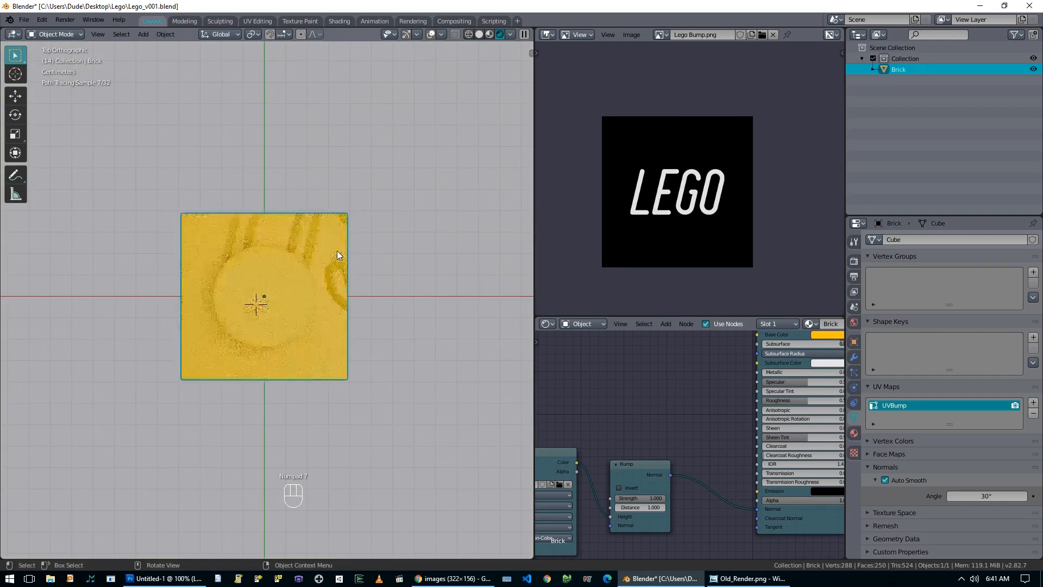
{"action": "key", "text": "Tab"}
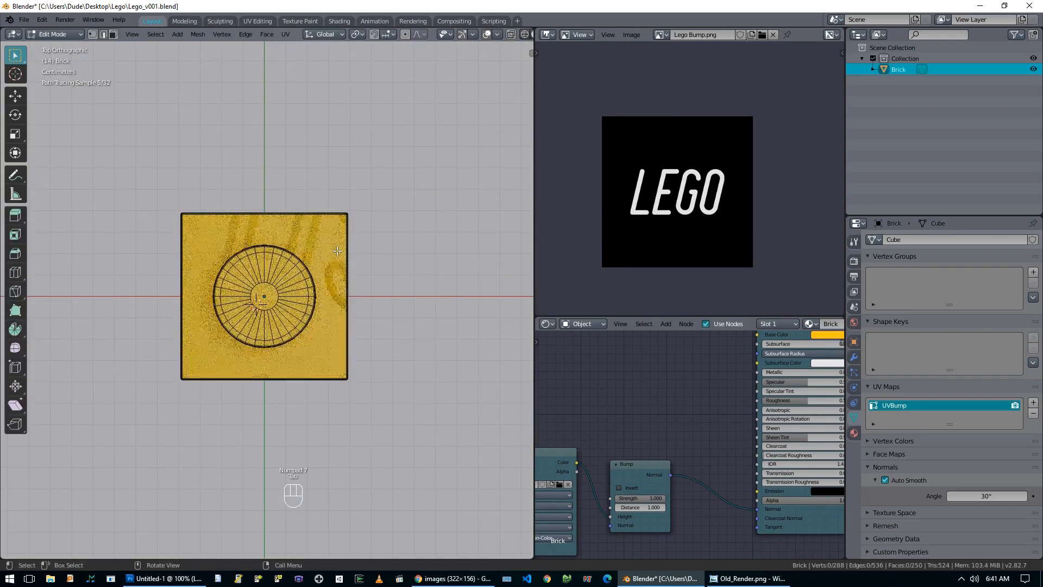
{"action": "key", "text": "a"}
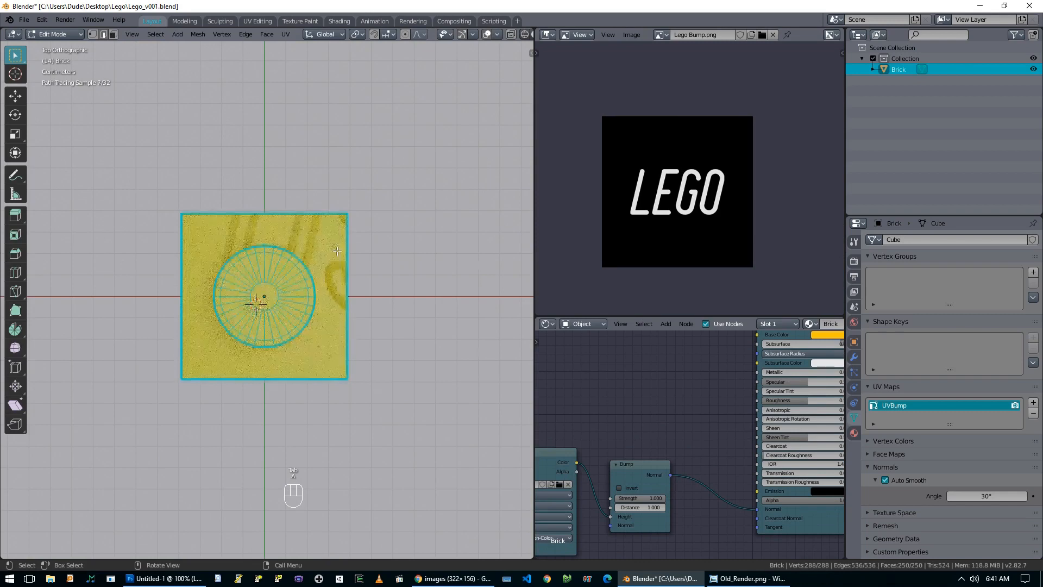
{"action": "key", "text": "u"}
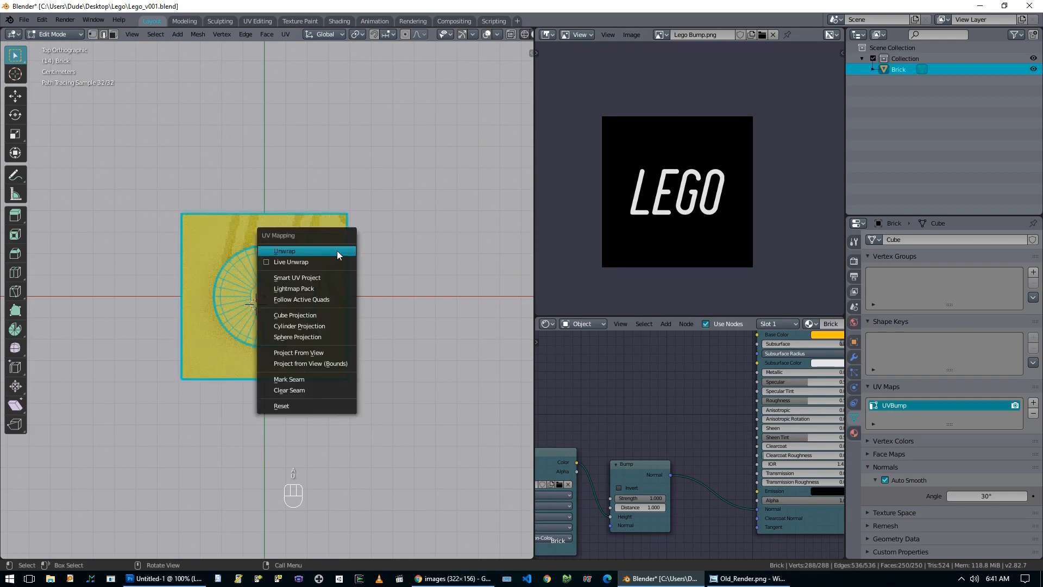
{"action": "left_click", "coordinate": [314, 363]}
Step: Change the image editor to the UV Editor and inspect the LEGO bump on the stud in Object Mode
{"action": "left_click", "coordinate": [548, 34]}
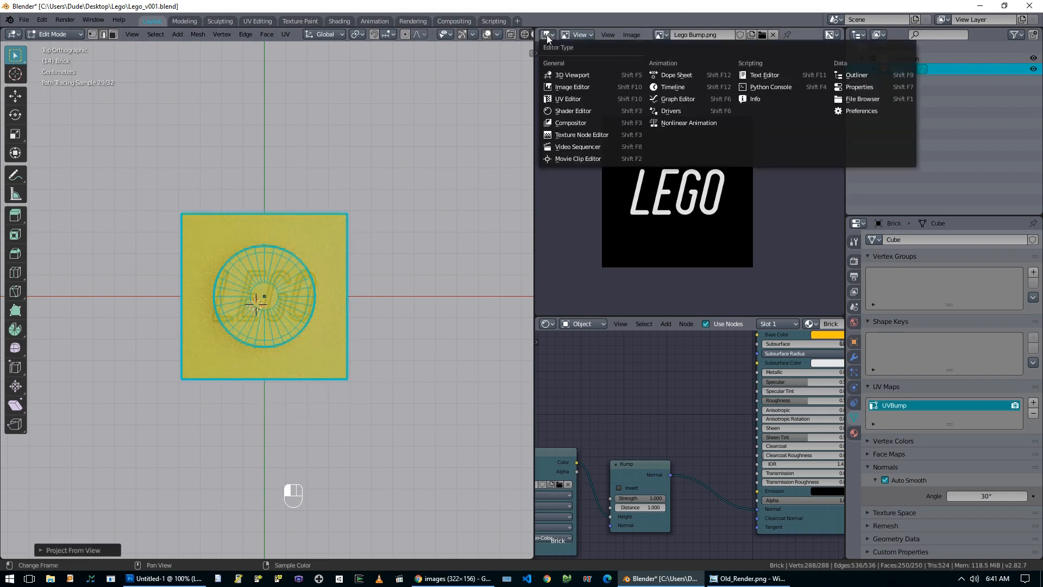
{"action": "left_click", "coordinate": [579, 98]}
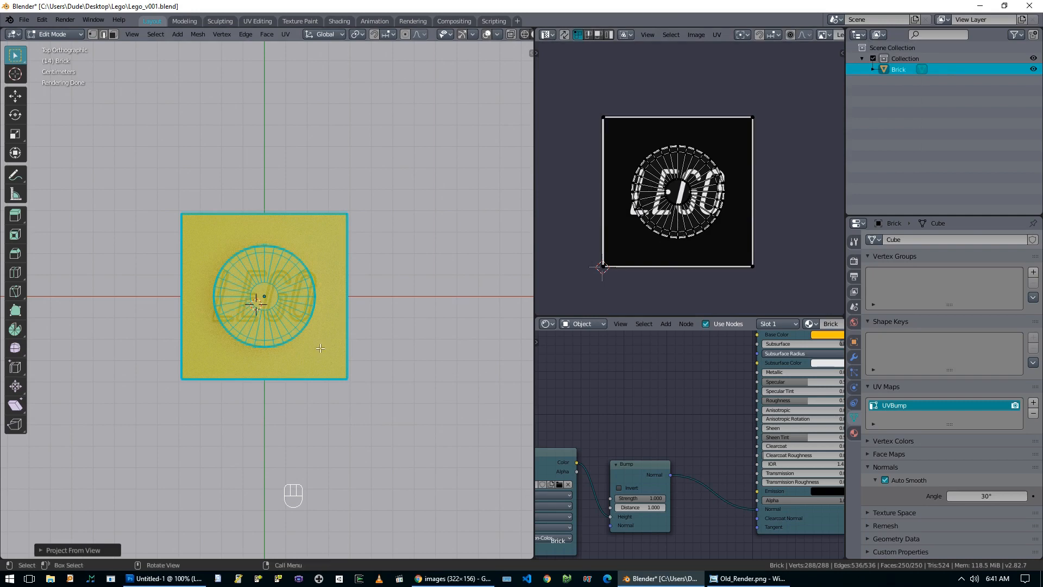
{"action": "key", "text": "Tab"}
{"action": "middle_click_drag", "start_coordinate": [298, 334], "coordinate": [340, 272]}
{"action": "key", "text": "alt+a"}
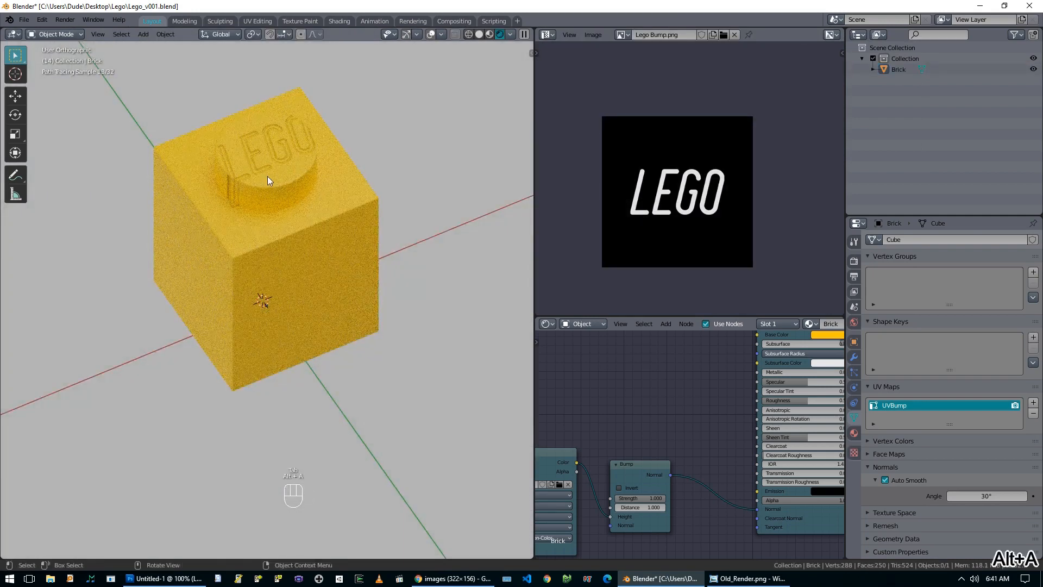
{"action": "left_click", "coordinate": [219, 178]}
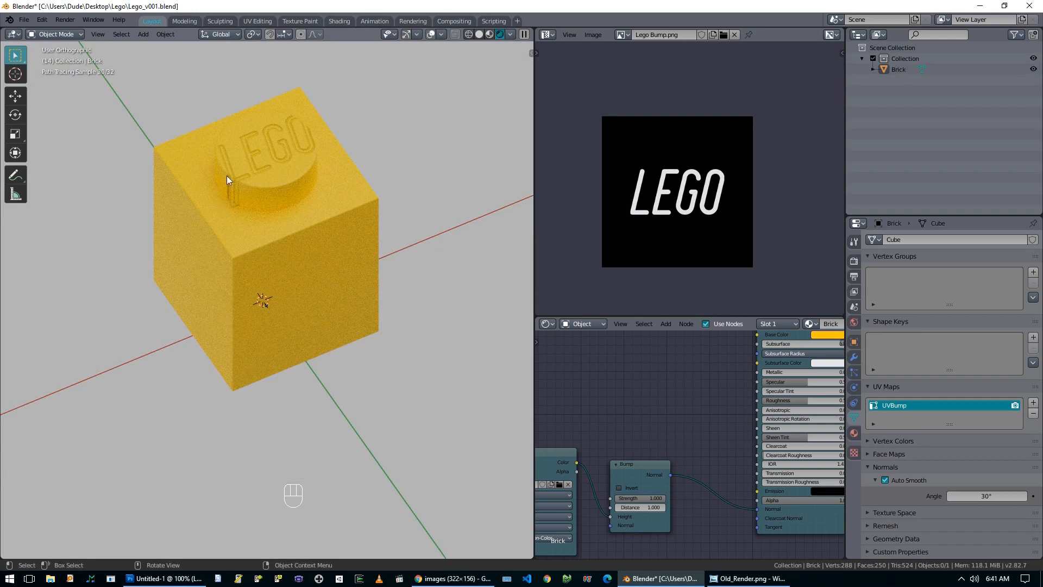
Step: Select the stud's circular UVs and scale them up by about 1.3 so they surround the LEGO lettering
{"action": "key", "text": "Tab"}
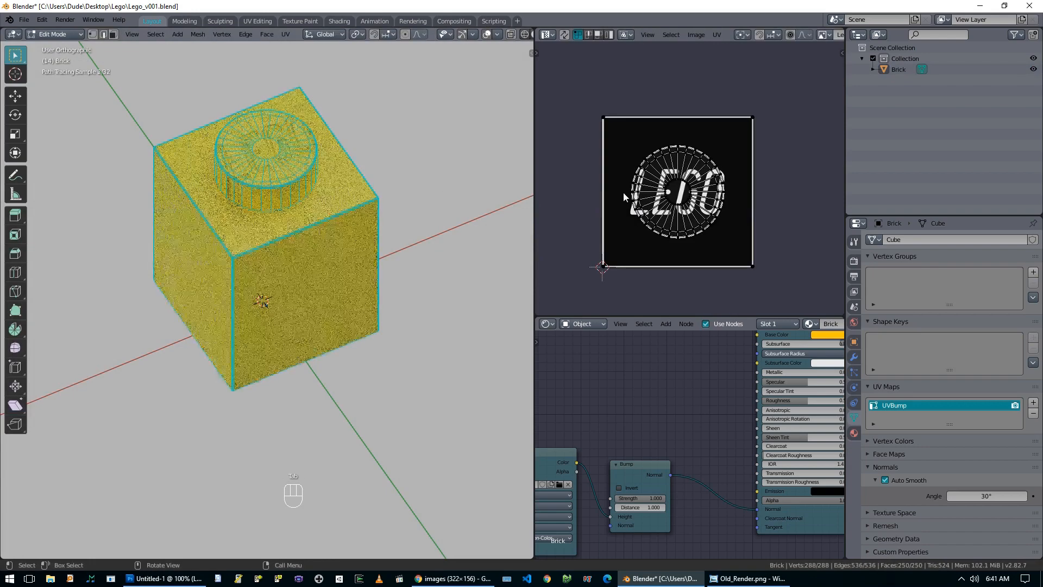
{"action": "key", "text": "shift+b"}
{"action": "left_click_drag", "start_coordinate": [617, 130], "coordinate": [731, 244]}
{"action": "scroll", "coordinate": [728, 239], "scroll_direction": "down", "scroll_amount": 6}
{"action": "key", "text": "shift+b"}
{"action": "left_click_drag", "start_coordinate": [646, 131], "coordinate": [726, 213]}
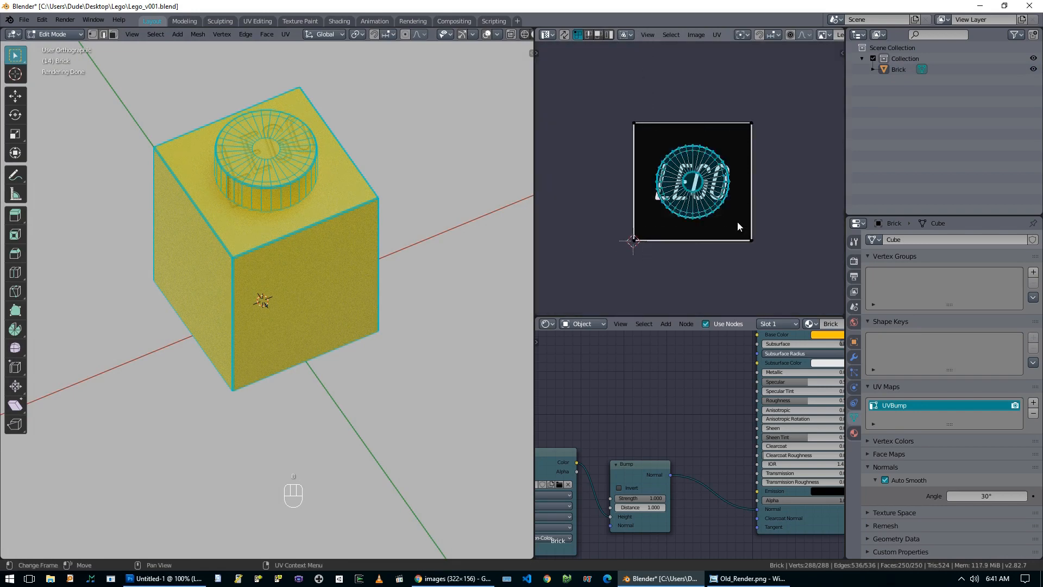
{"action": "scroll", "coordinate": [742, 204], "scroll_direction": "up", "scroll_amount": 2}
{"action": "key", "text": "s"}
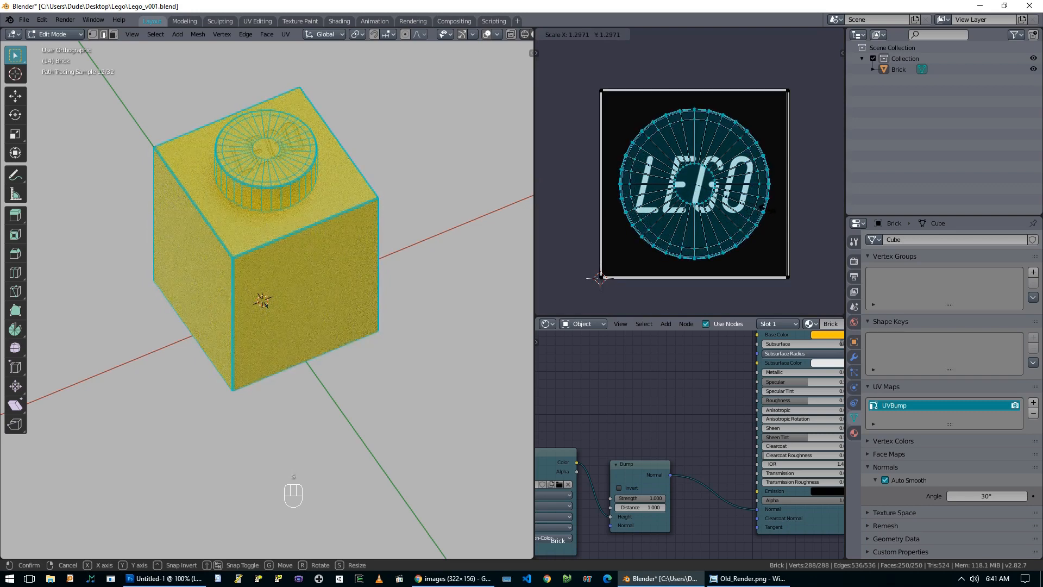
{"action": "left_click", "coordinate": [767, 209]}
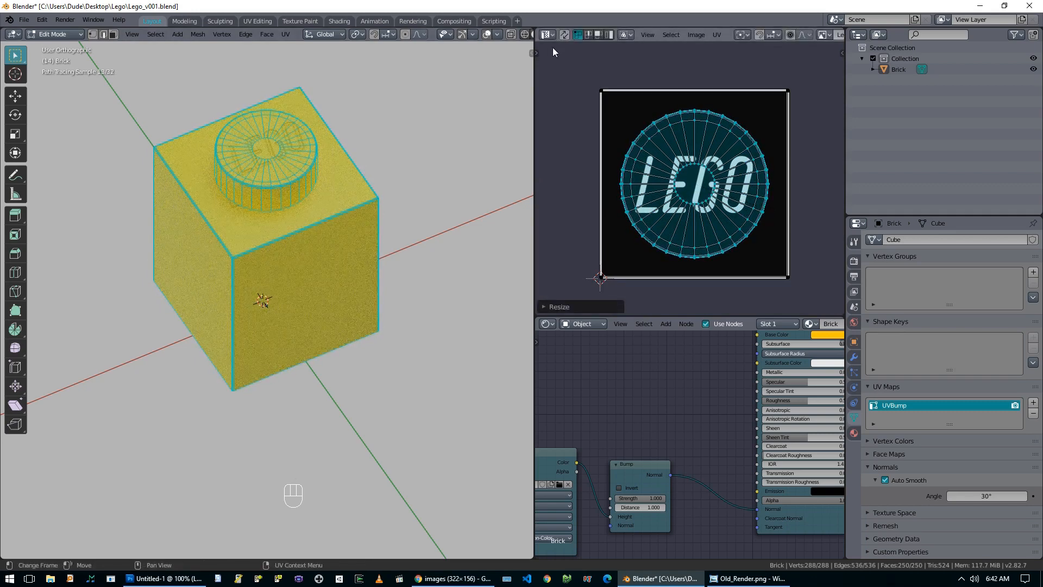
Step: Return the UV Editor to the Image Editor and display the lego-clipart-duplo-block-5.png reference
{"action": "left_click", "coordinate": [545, 34]}
{"action": "left_click", "coordinate": [571, 87]}
{"action": "left_click", "coordinate": [546, 35]}
{"action": "left_click", "coordinate": [631, 35]}
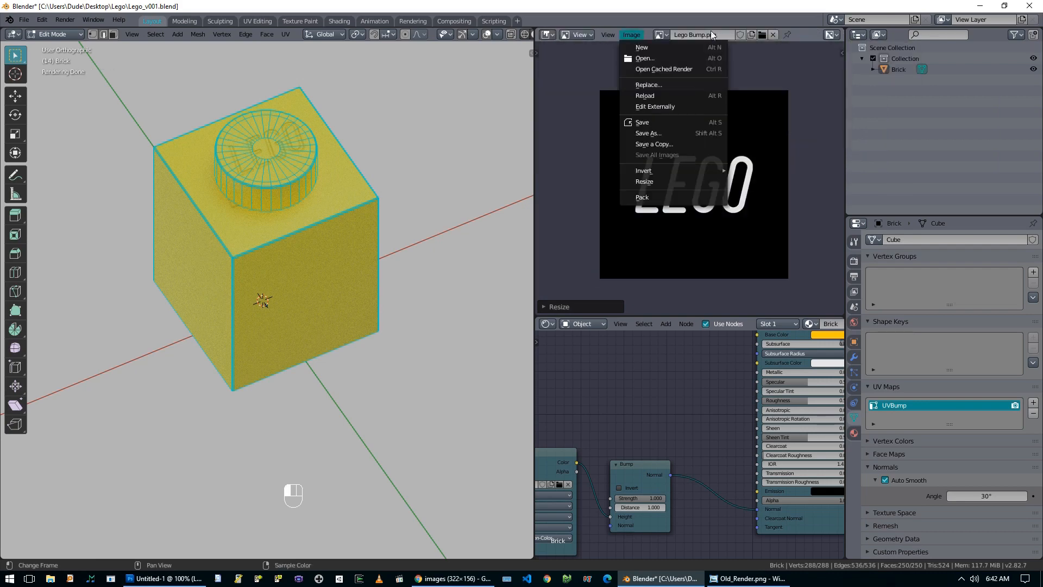
{"action": "left_click", "coordinate": [662, 34]}
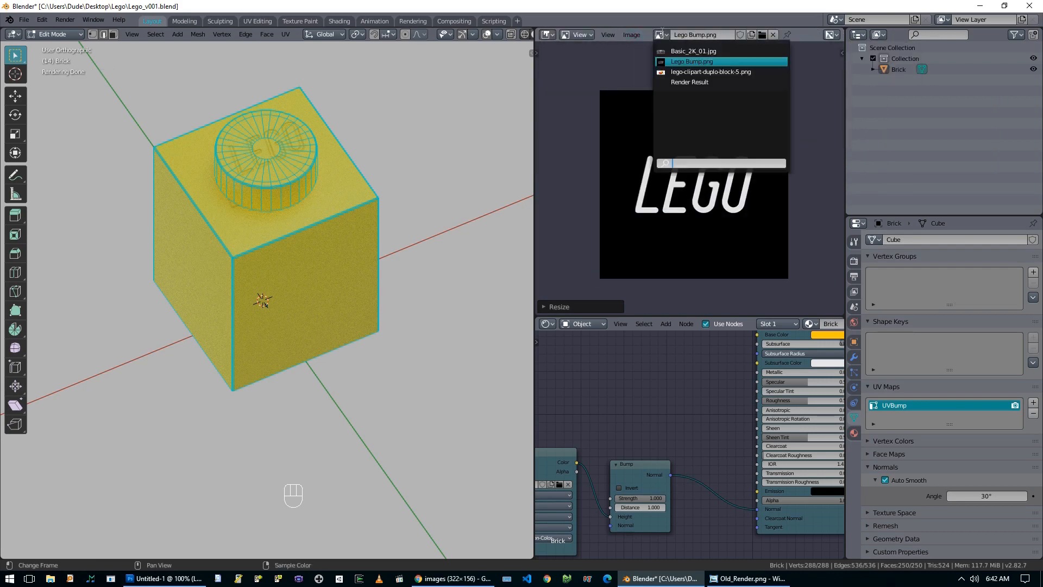
{"action": "left_click", "coordinate": [706, 72]}
{"action": "scroll", "coordinate": [699, 211], "scroll_direction": "down", "scroll_amount": 3}
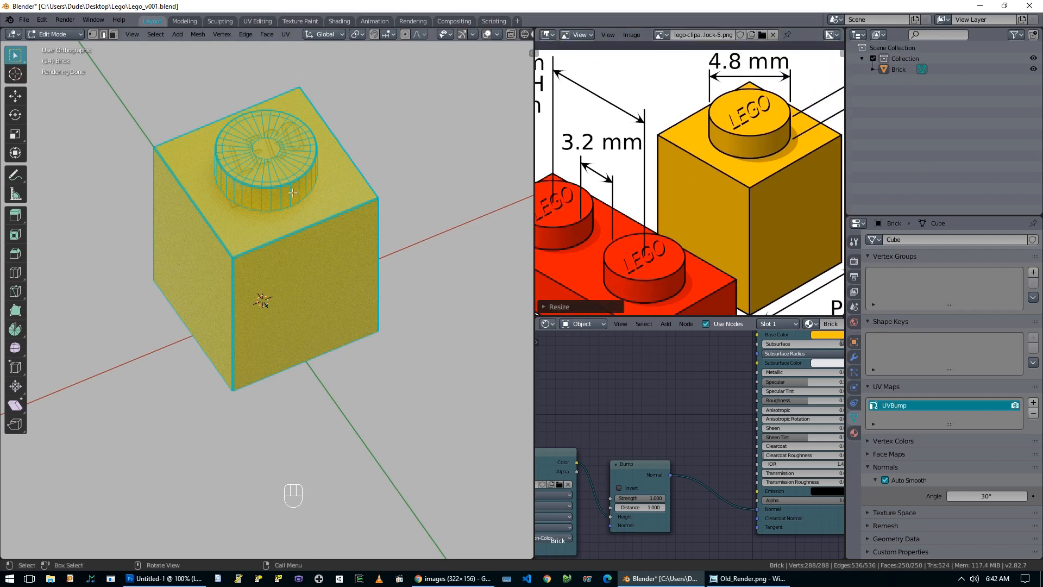
Step: Leave Edit Mode and set the Bump node's Strength to 0.450 and Distance to 1.300
{"action": "key", "text": "Tab"}
{"action": "middle_click_drag", "start_coordinate": [314, 188], "coordinate": [327, 184]}
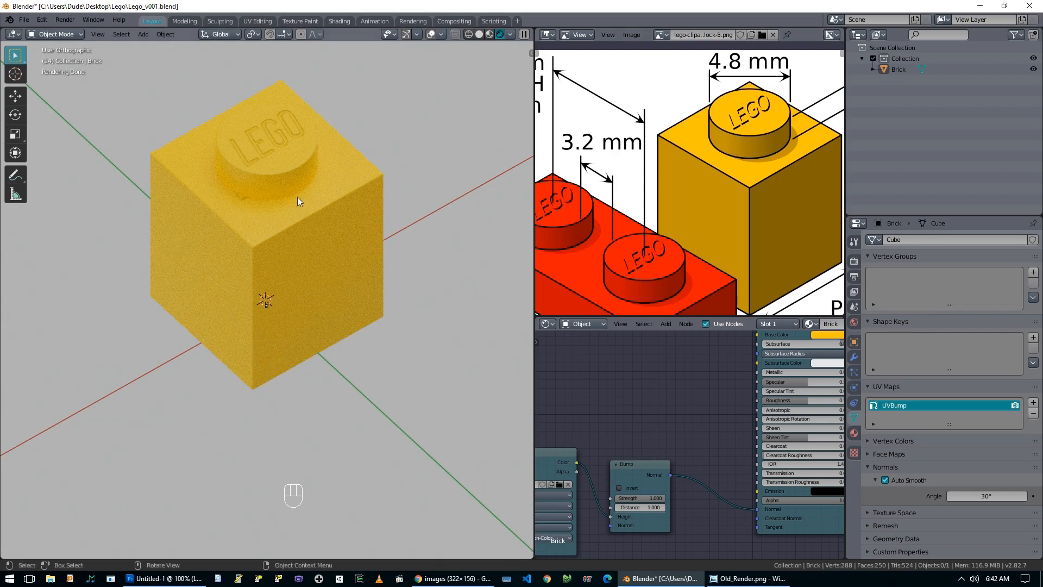
{"action": "mouse_move", "coordinate": [282, 237]}
{"action": "middle_mouse_down"}
{"action": "mouse_move", "coordinate": [330, 167]}
{"action": "mouse_move", "coordinate": [312, 190]}
{"action": "middle_mouse_up"}
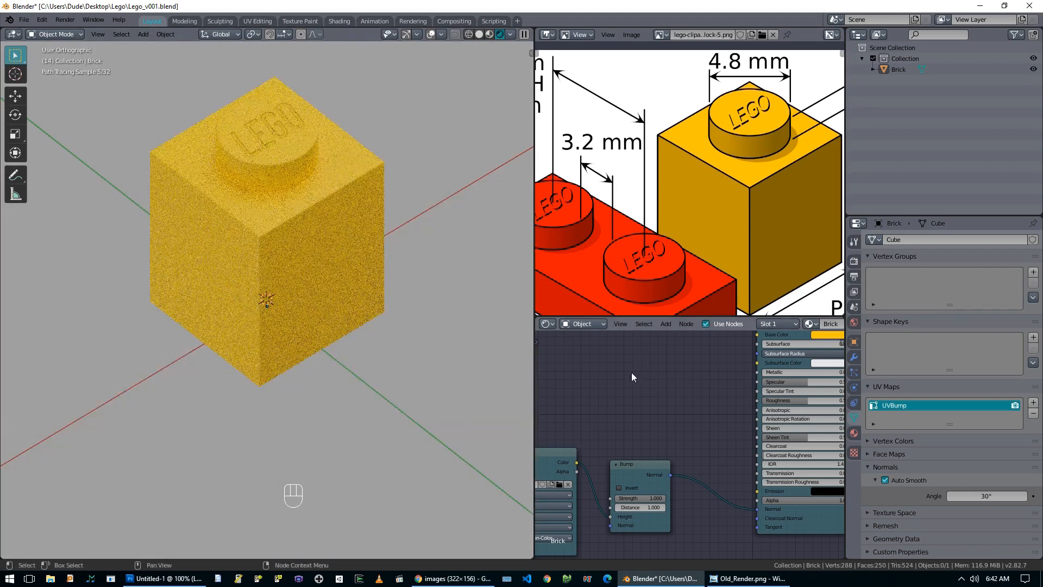
{"action": "scroll", "coordinate": [650, 401], "scroll_direction": "down", "scroll_amount": 2, "text": "shift"}
{"action": "left_click_drag", "start_coordinate": [645, 465], "coordinate": [630, 465]}
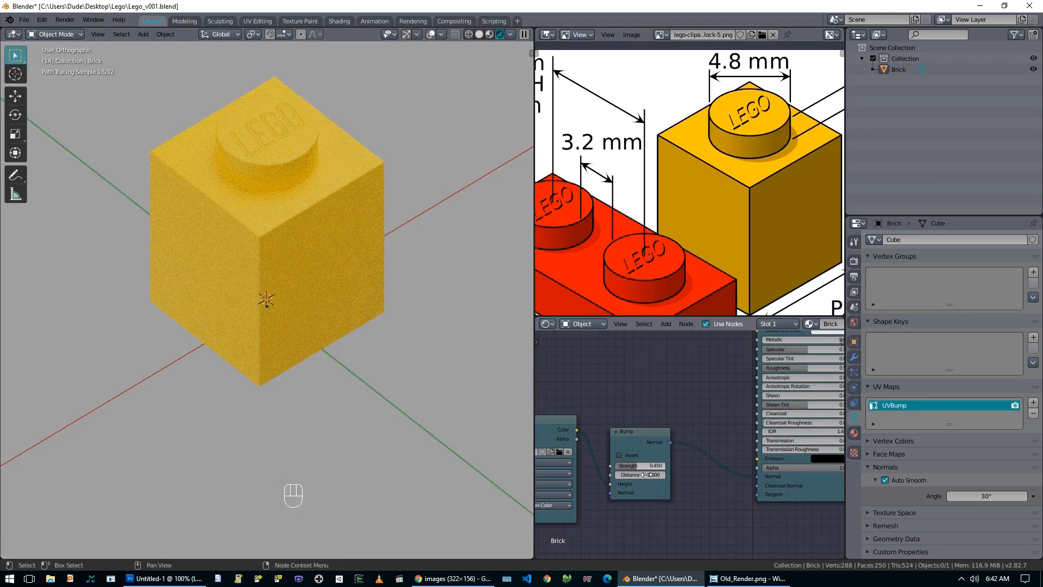
{"action": "left_click_drag", "start_coordinate": [636, 474], "coordinate": [651, 475]}
{"action": "mouse_move", "coordinate": [285, 263]}
{"action": "middle_mouse_down"}
{"action": "mouse_move", "coordinate": [331, 207]}
{"action": "mouse_move", "coordinate": [292, 260]}
{"action": "middle_mouse_up"}
Step: Set the brick material's Principled BSDF Roughness to 0.218 and check the shading from several sides
{"action": "middle_click_drag", "start_coordinate": [692, 390], "coordinate": [616, 433]}
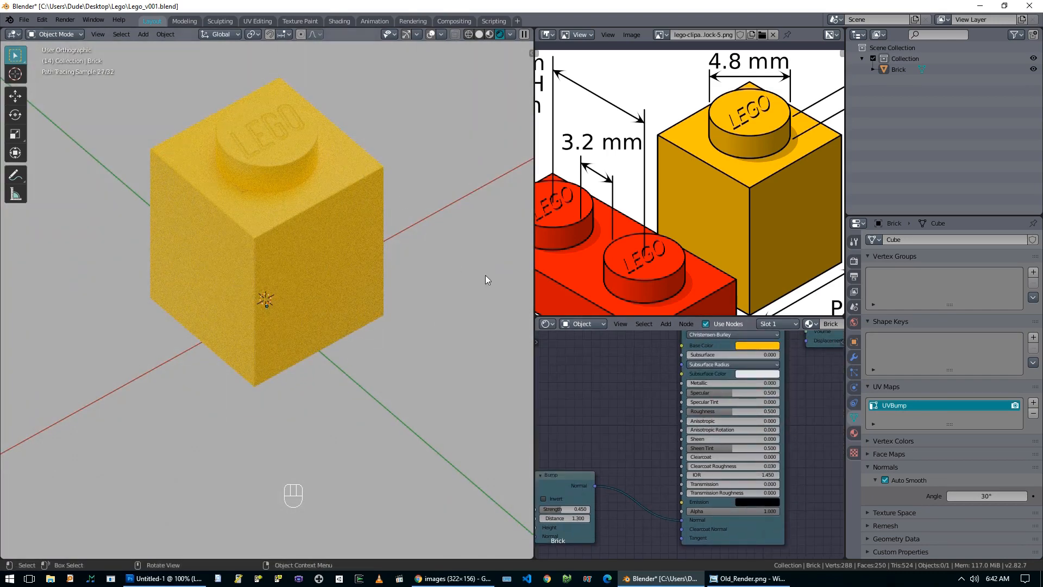
{"action": "left_click_drag", "start_coordinate": [712, 408], "coordinate": [677, 405]}
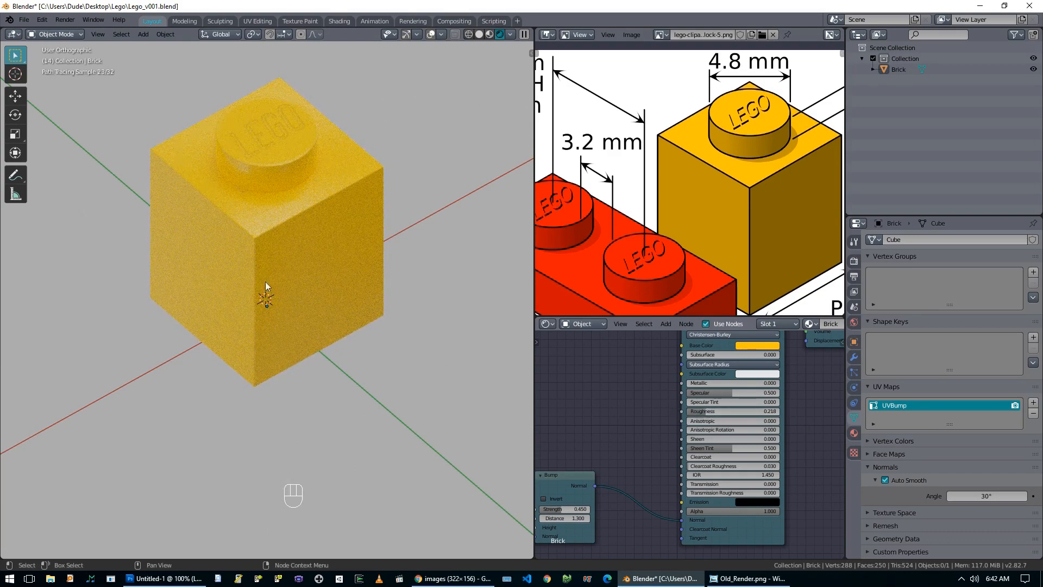
{"action": "middle_click_drag", "start_coordinate": [240, 249], "coordinate": [305, 244]}
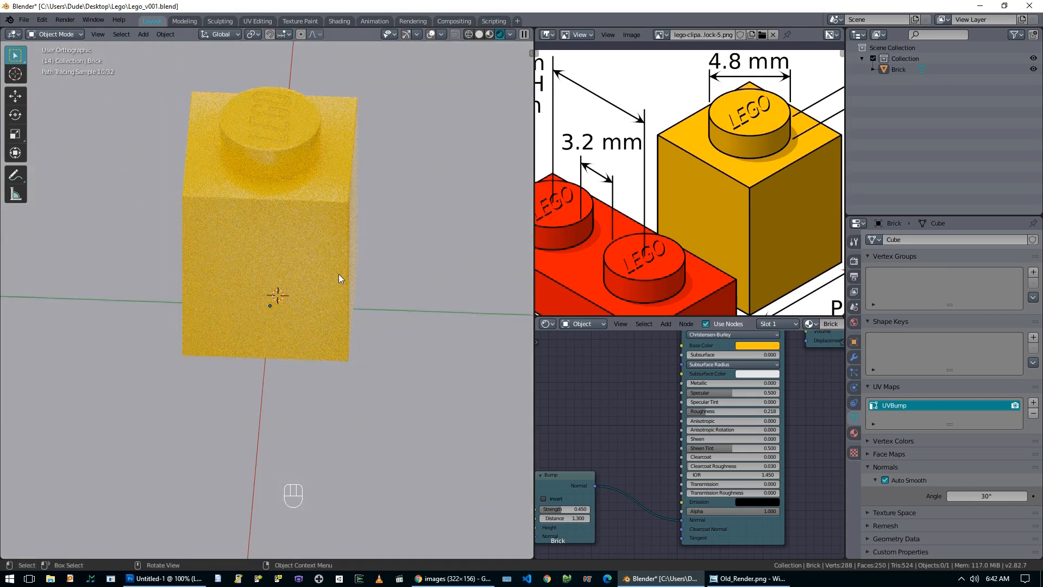
{"action": "middle_click_drag", "start_coordinate": [351, 269], "coordinate": [271, 278]}
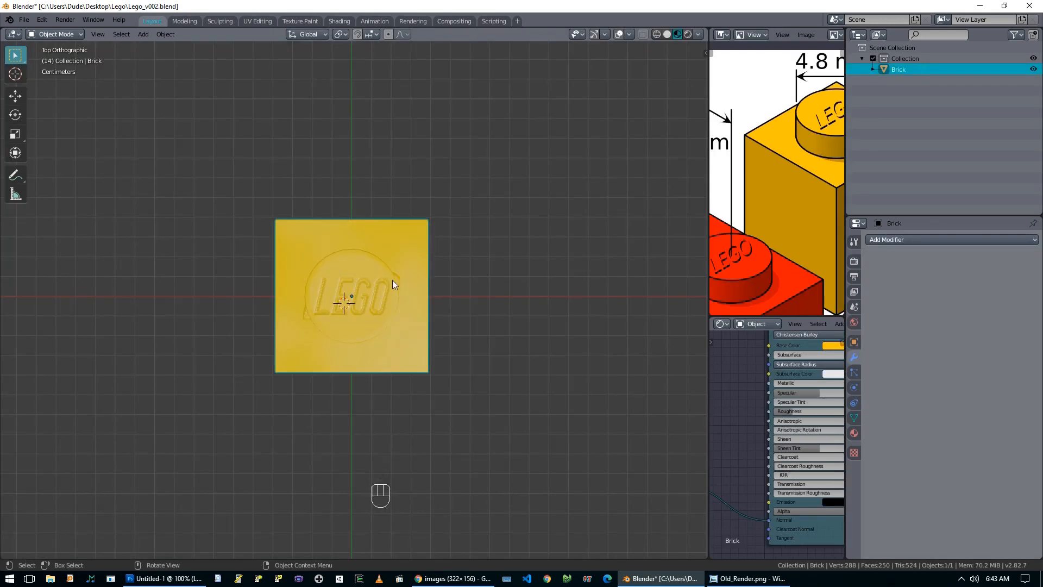
Step: Widen the image and shader editors, put the brick in Edit Mode and change the image editor to the UV Editor
{"action": "middle_click_drag", "start_coordinate": [348, 279], "coordinate": [444, 252]}
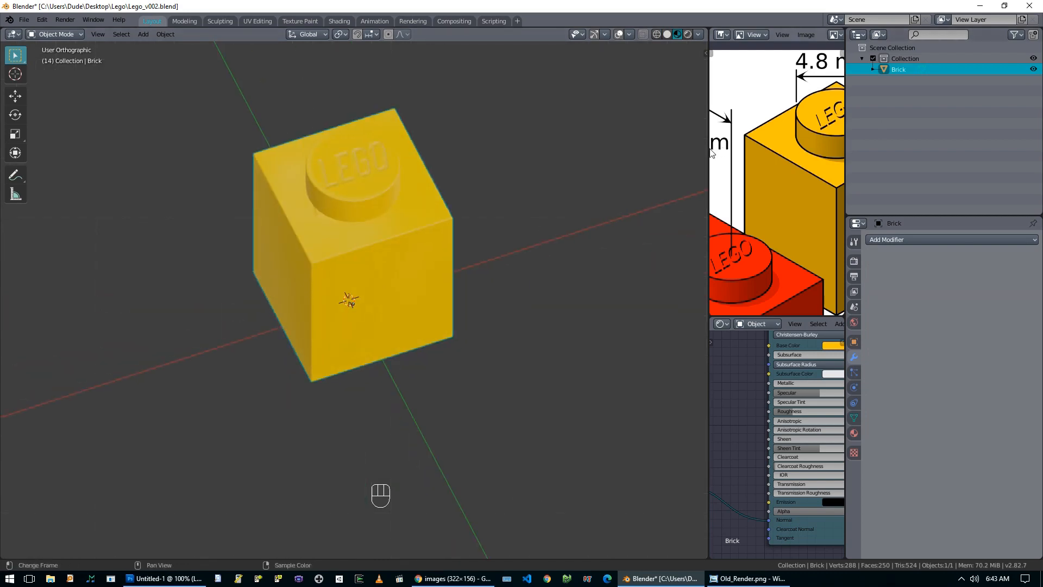
{"action": "left_click_drag", "start_coordinate": [708, 147], "coordinate": [441, 142]}
{"action": "key", "text": "Tab"}
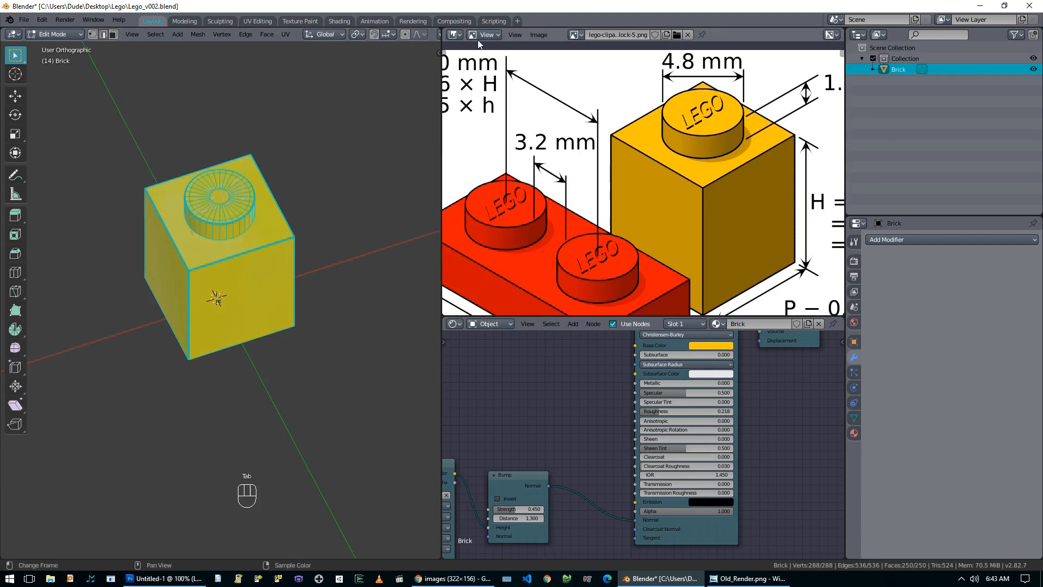
{"action": "left_click", "coordinate": [456, 35]}
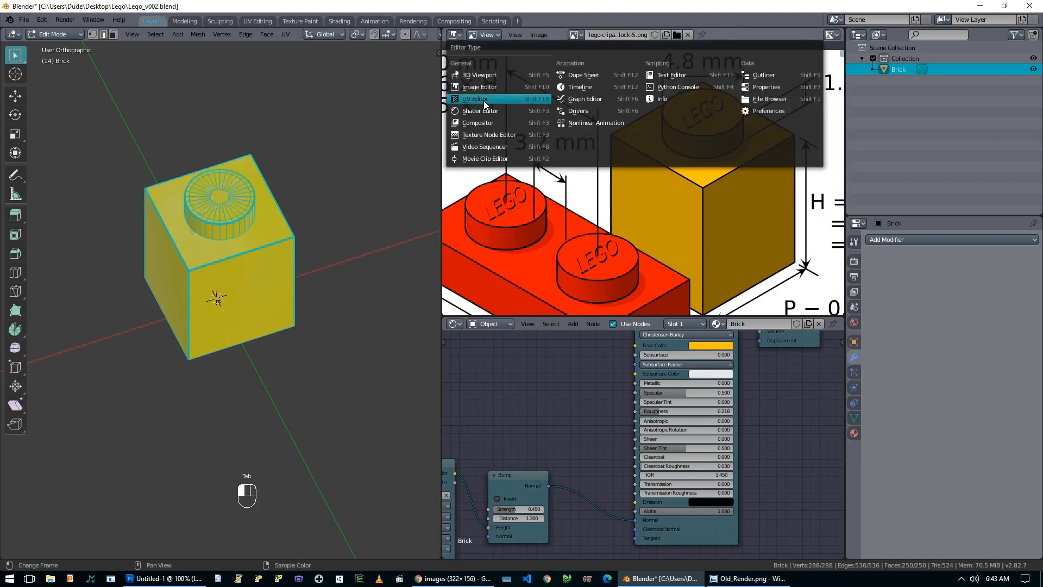
{"action": "left_click", "coordinate": [505, 98]}
{"action": "scroll", "coordinate": [552, 182], "scroll_direction": "up", "scroll_amount": 2}
Step: Select the linked brick body without the stud, shrink its UVs and shift them clear of the LEGO logo, and leave Edit Mode
{"action": "left_click_drag", "start_coordinate": [467, 129], "coordinate": [501, 164]}
{"action": "key", "text": "ctrl+z"}
{"action": "left_click", "coordinate": [208, 217]}
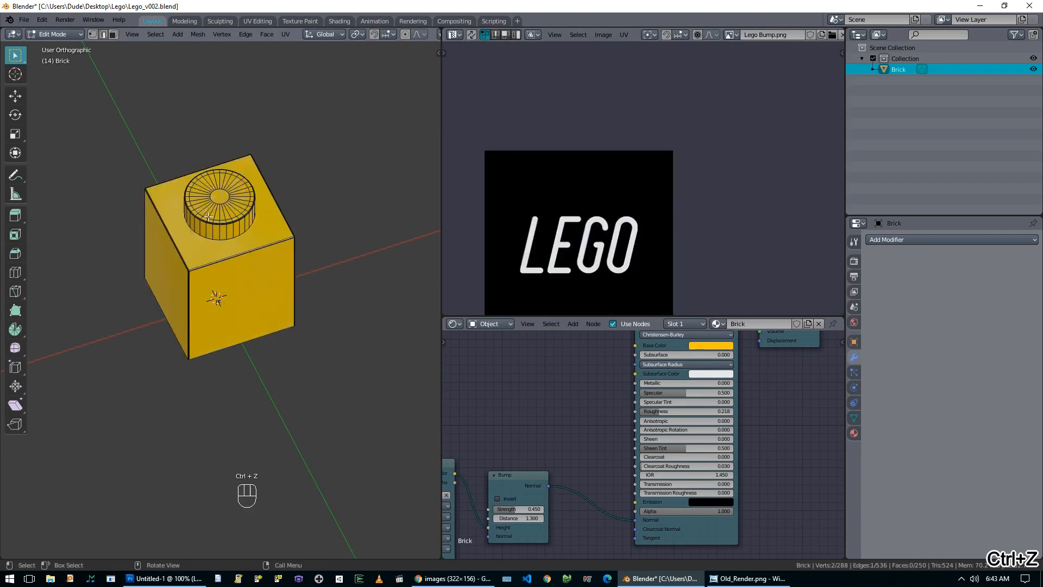
{"action": "key", "text": "l"}
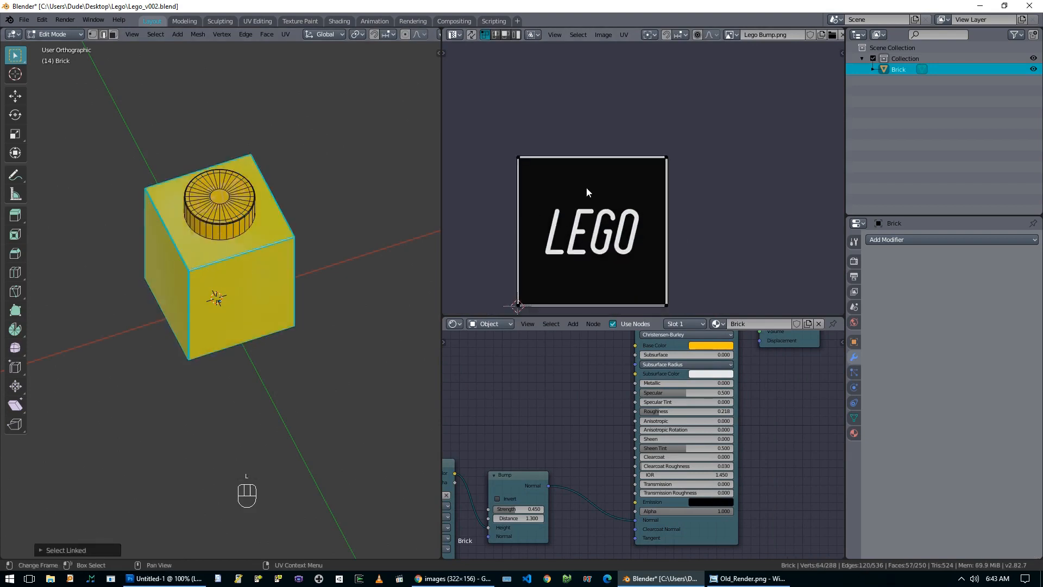
{"action": "key", "text": "a"}
{"action": "scroll", "coordinate": [687, 217], "scroll_direction": "down", "scroll_amount": 3}
{"action": "key", "text": "s"}
{"action": "left_click", "coordinate": [624, 230]}
{"action": "key", "text": "g"}
{"action": "left_click", "coordinate": [590, 196]}
{"action": "key", "text": "Tab"}
{"action": "middle_click_drag", "start_coordinate": [245, 259], "coordinate": [338, 371]}
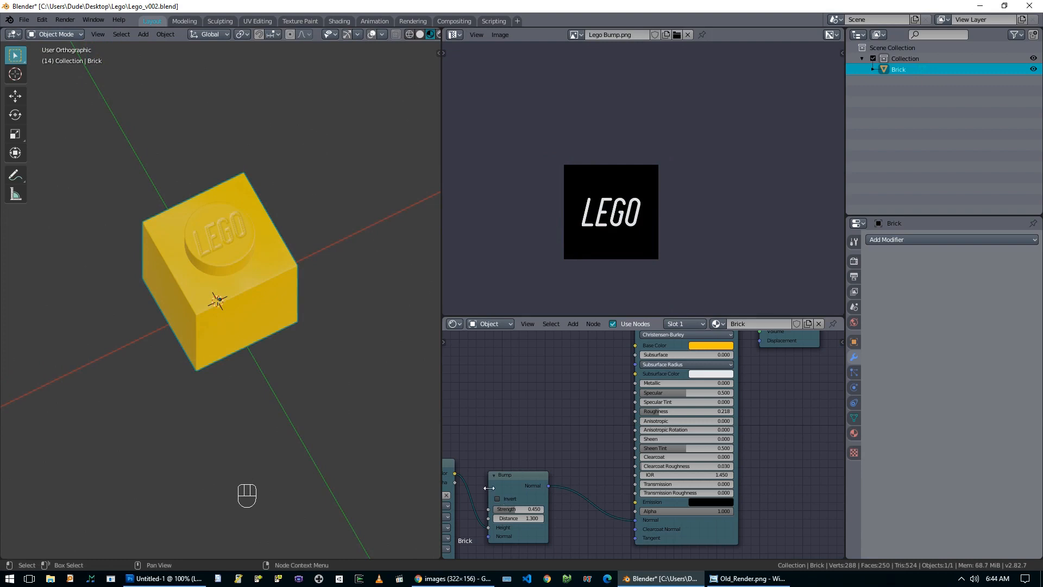
Step: Enable Invert on the Bump node and check the logo relief on the stud
{"action": "scroll", "coordinate": [255, 239], "scroll_direction": "up", "scroll_amount": 5}
{"action": "left_click", "coordinate": [509, 500]}
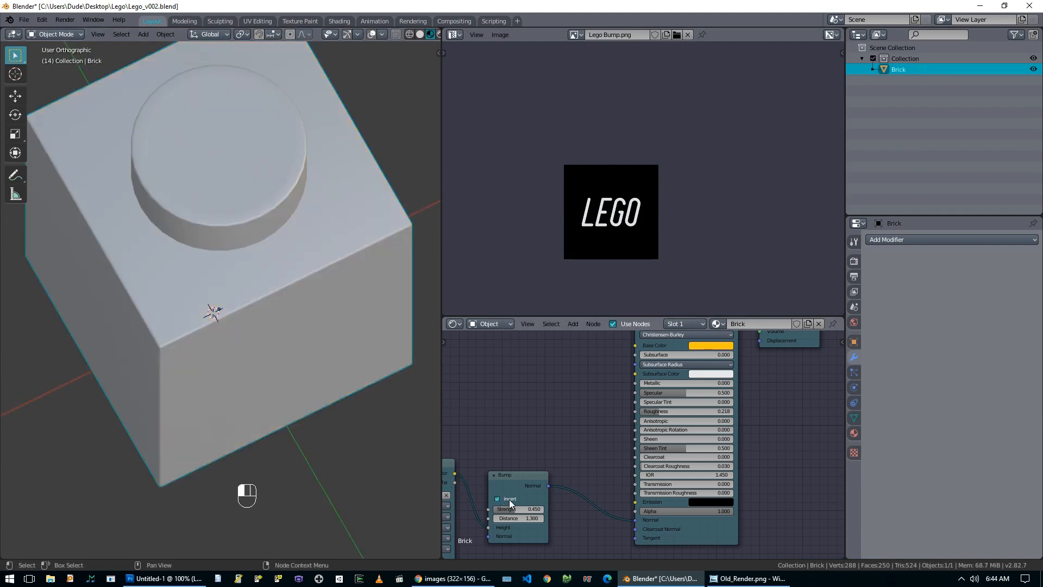
{"action": "mouse_move", "coordinate": [315, 286]}
{"action": "middle_mouse_down"}
{"action": "mouse_move", "coordinate": [273, 253]}
{"action": "mouse_move", "coordinate": [278, 229]}
{"action": "middle_mouse_up"}
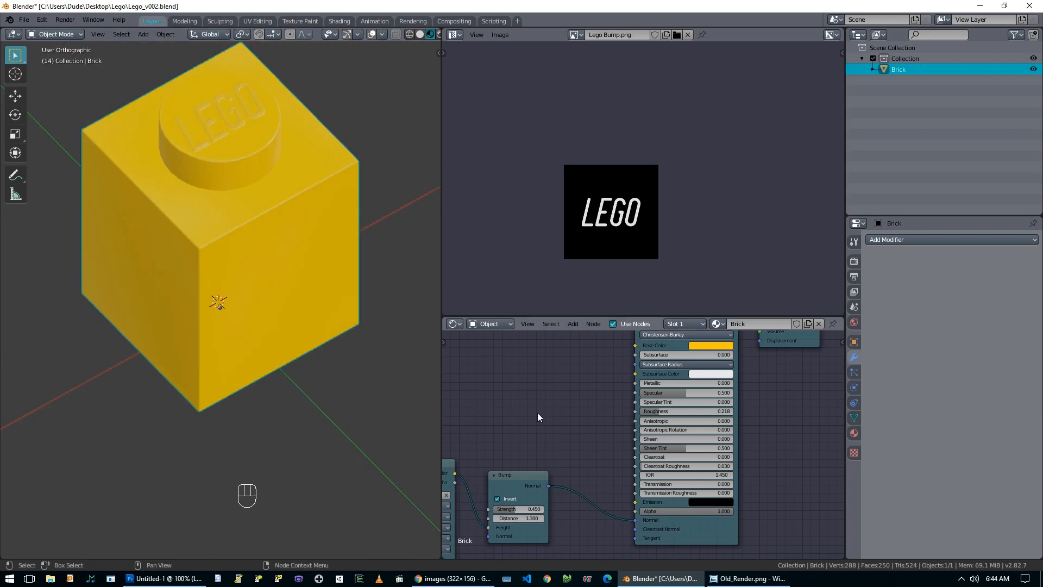
{"action": "middle_click_drag", "start_coordinate": [533, 419], "coordinate": [568, 439]}
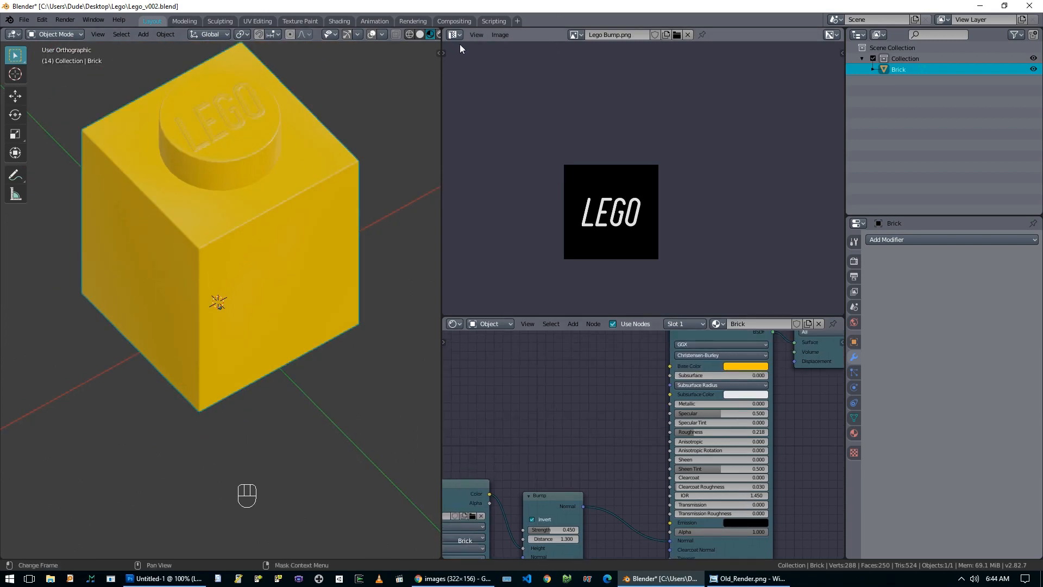
Step: Widen the 3D viewport, show the brick from the top in wireframe, and add an Array modifier to it
{"action": "left_click_drag", "start_coordinate": [440, 84], "coordinate": [706, 85]}
{"action": "scroll", "coordinate": [480, 194], "scroll_direction": "down", "scroll_amount": 4}
{"action": "key", "text": "KP_7"}
{"action": "key", "text": "z"}
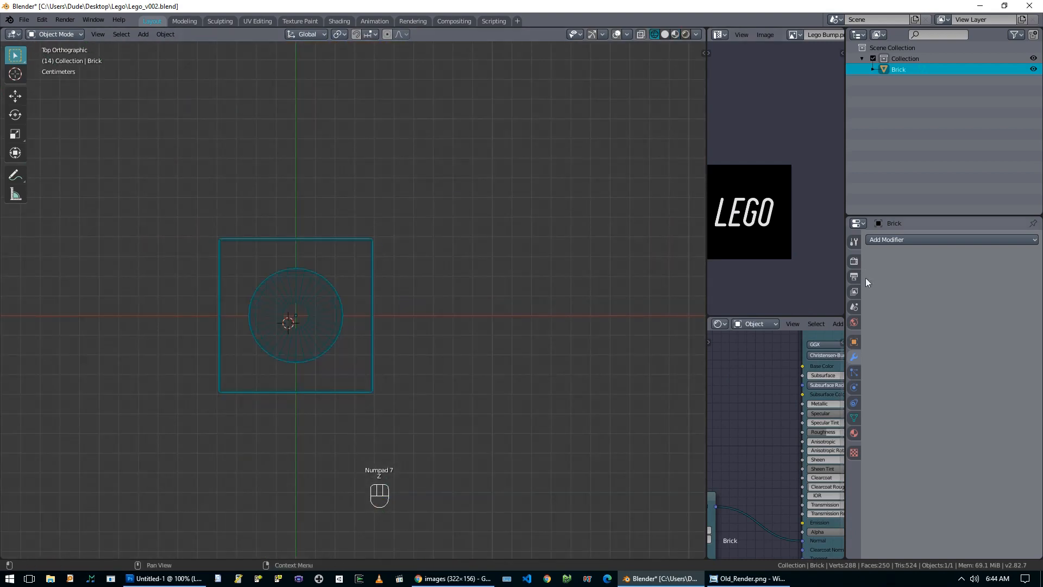
{"action": "left_click", "coordinate": [902, 240]}
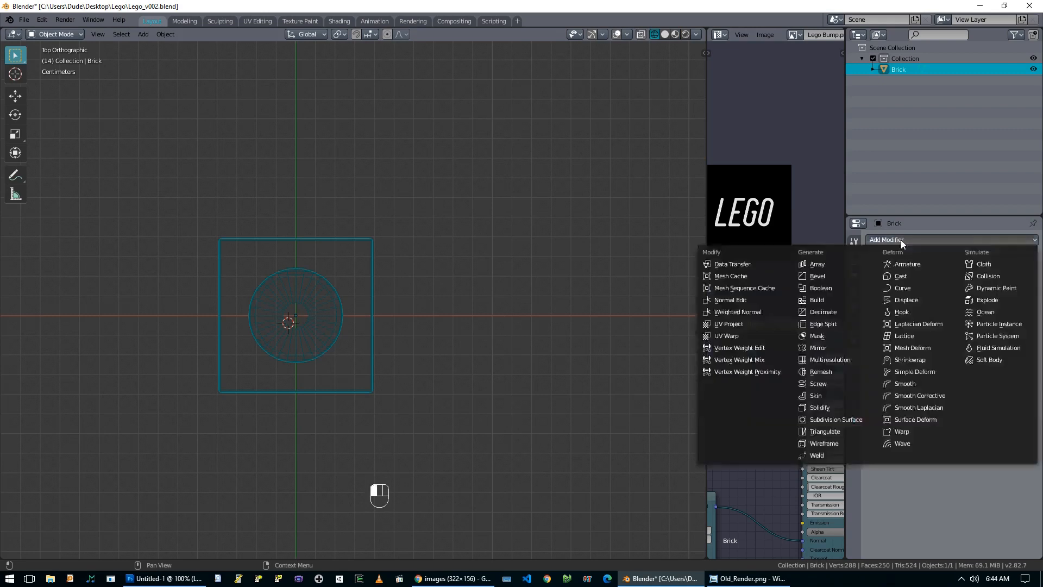
{"action": "left_click", "coordinate": [834, 265]}
{"action": "scroll", "coordinate": [478, 291], "scroll_direction": "up", "scroll_amount": 4}
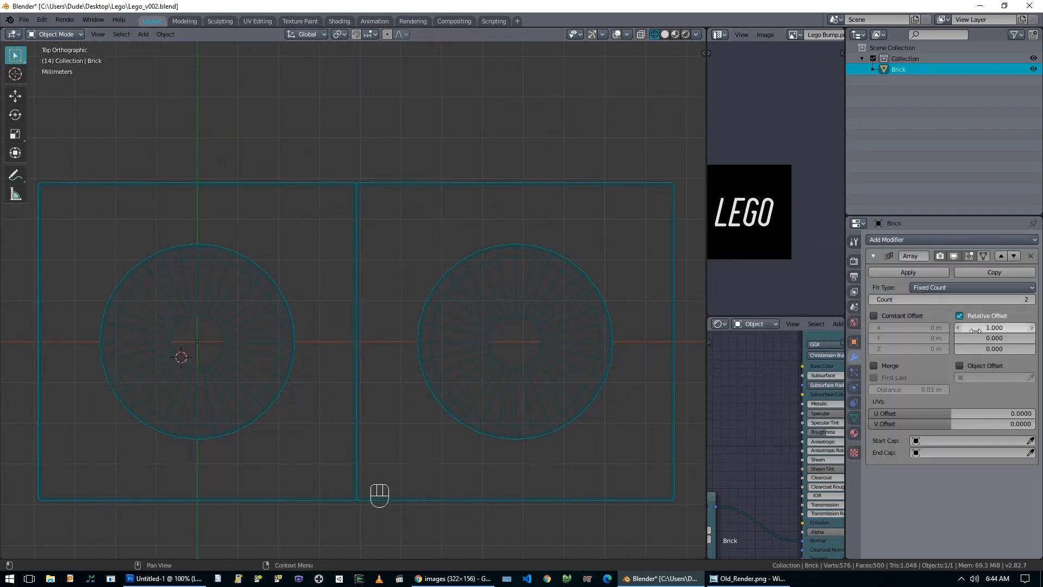
Step: Set the Array's Relative Offset X to 1.020 and show the bricks in Material Preview shading
{"action": "mouse_move", "coordinate": [987, 329]}
{"action": "left_mouse_down"}
{"action": "mouse_move", "coordinate": [1012, 329]}
{"action": "mouse_move", "coordinate": [997, 329]}
{"action": "left_mouse_up"}
{"action": "mouse_move", "coordinate": [542, 356]}
{"action": "middle_mouse_down"}
{"action": "mouse_move", "coordinate": [558, 311]}
{"action": "mouse_move", "coordinate": [547, 305]}
{"action": "middle_mouse_up"}
{"action": "key", "text": "z"}
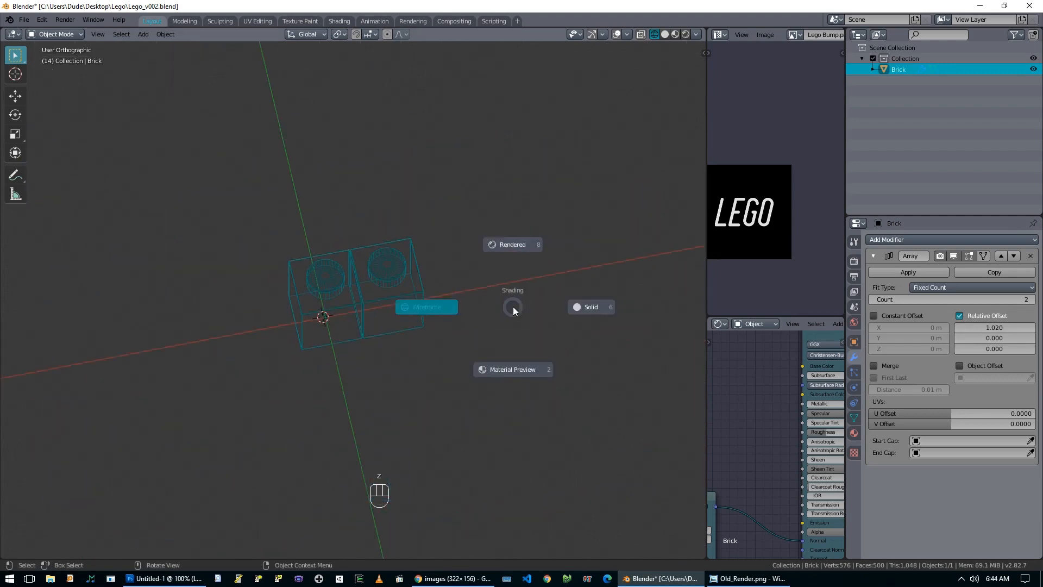
{"action": "left_click", "coordinate": [511, 370]}
{"action": "middle_click_drag", "start_coordinate": [485, 327], "coordinate": [529, 326]}
Step: Try smaller gaps between the two bricks with Relative Offset X values of 1.010 and 1.005
{"action": "left_click", "coordinate": [1013, 328]}
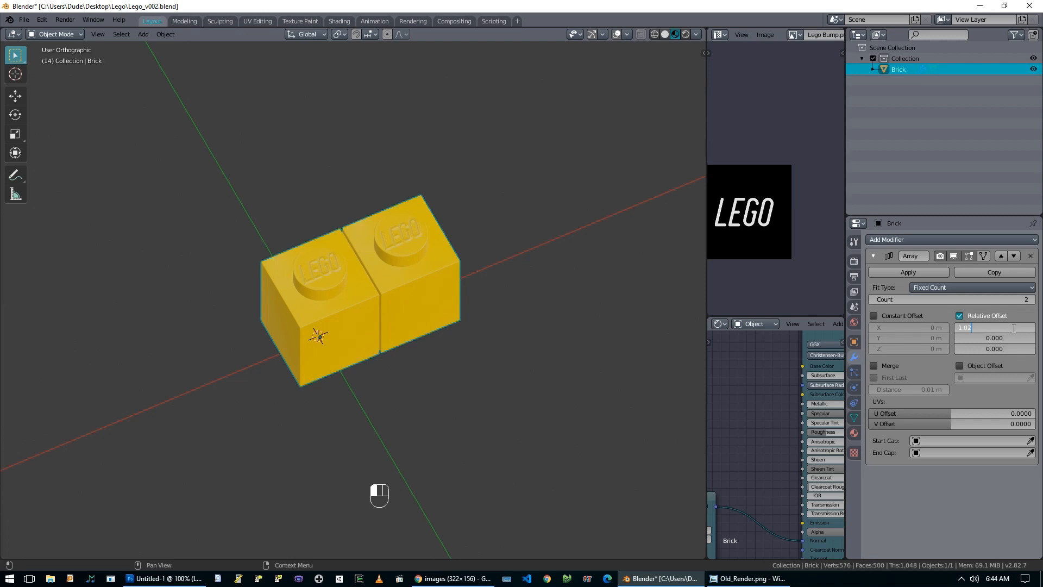
{"action": "type", "text": "1.01"}
{"action": "key", "text": "Return"}
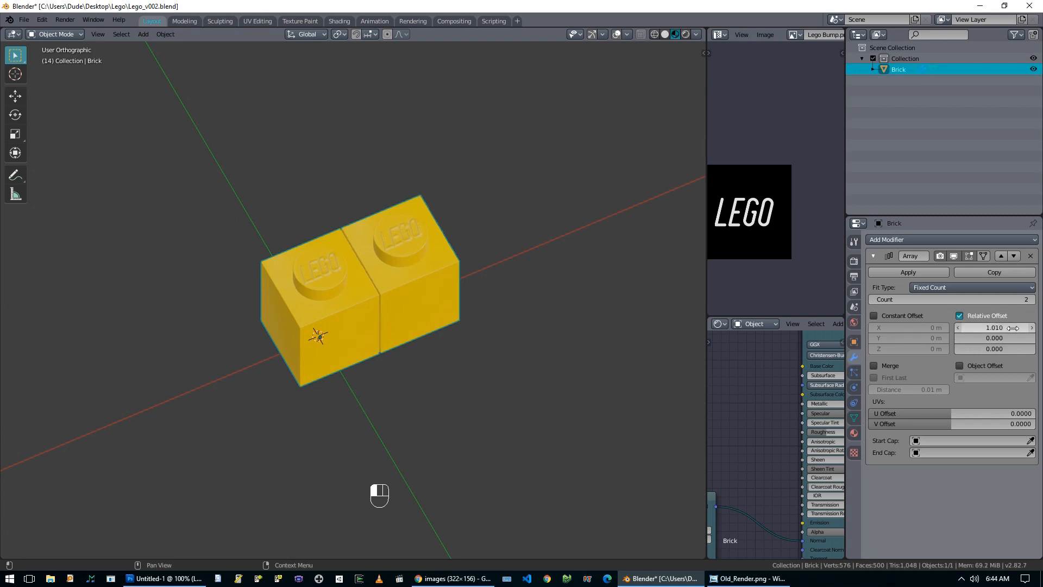
{"action": "key", "text": "KP_Add"}
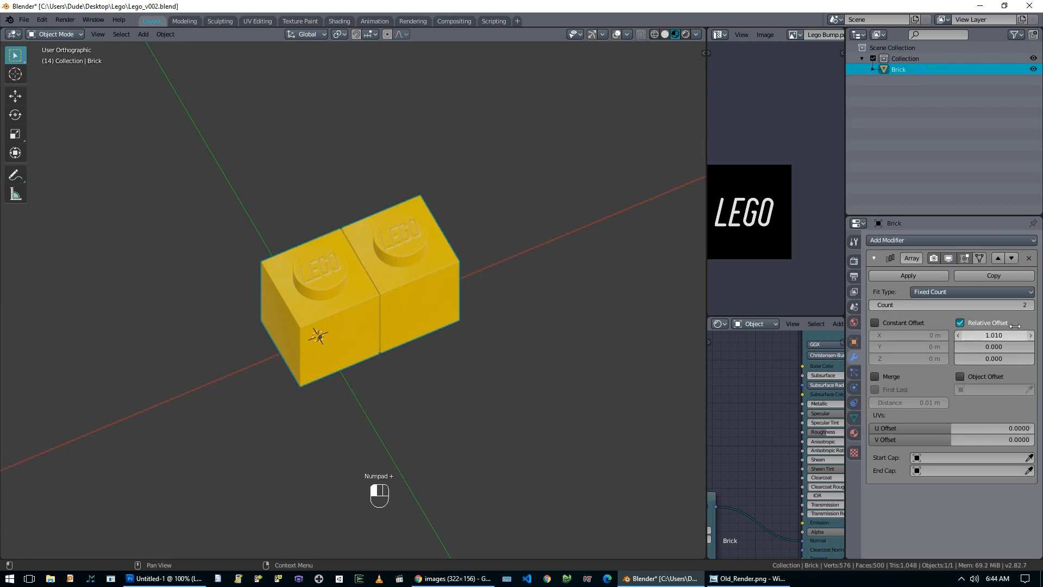
{"action": "left_click", "coordinate": [1007, 333]}
{"action": "type", "text": "1.005"}
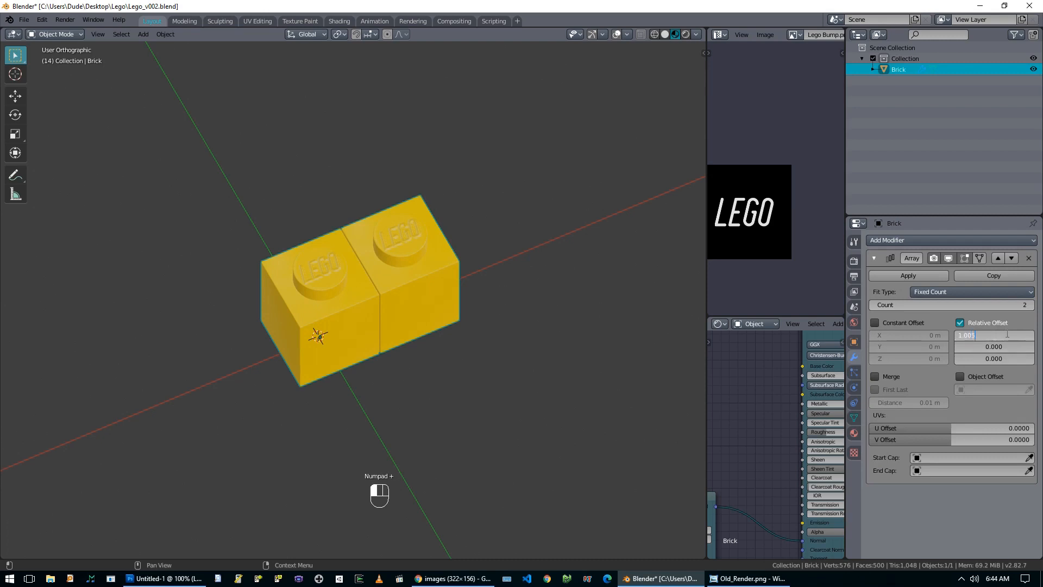
{"action": "key", "text": "Return"}
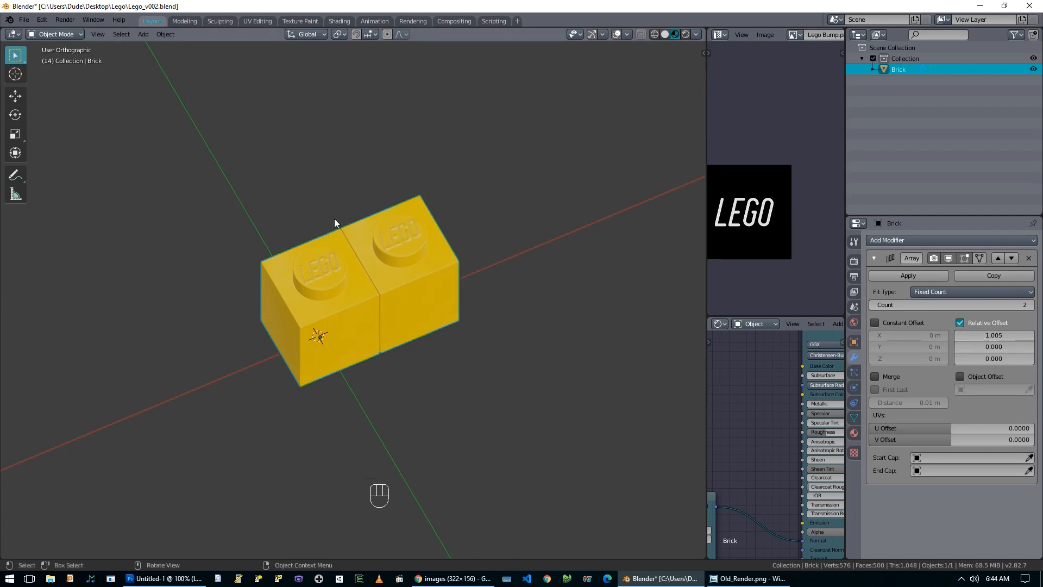
Step: Deselect the brick, set the Array's Relative Offset X to 1.0025 and check the gap from another angle
{"action": "key", "text": "alt+a"}
{"action": "middle_click_drag", "start_coordinate": [348, 245], "coordinate": [402, 266]}
{"action": "left_click", "coordinate": [1027, 337]}
{"action": "key", "text": "Return"}
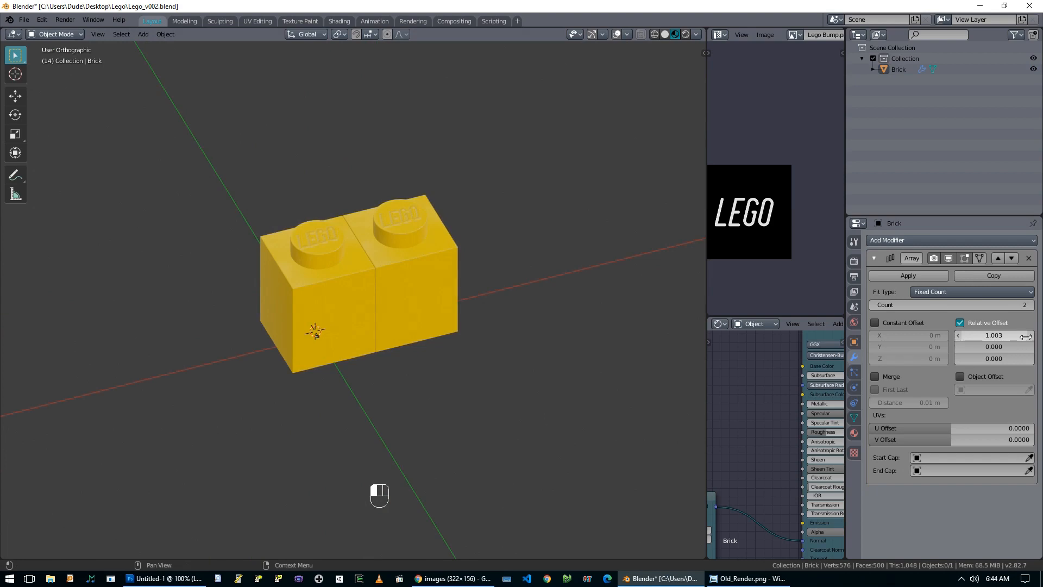
{"action": "middle_click_drag", "start_coordinate": [275, 296], "coordinate": [484, 340]}
Step: Set the Array's Count to 100 and inspect the length of the brick row
{"action": "scroll", "coordinate": [478, 336], "scroll_direction": "down", "scroll_amount": 8}
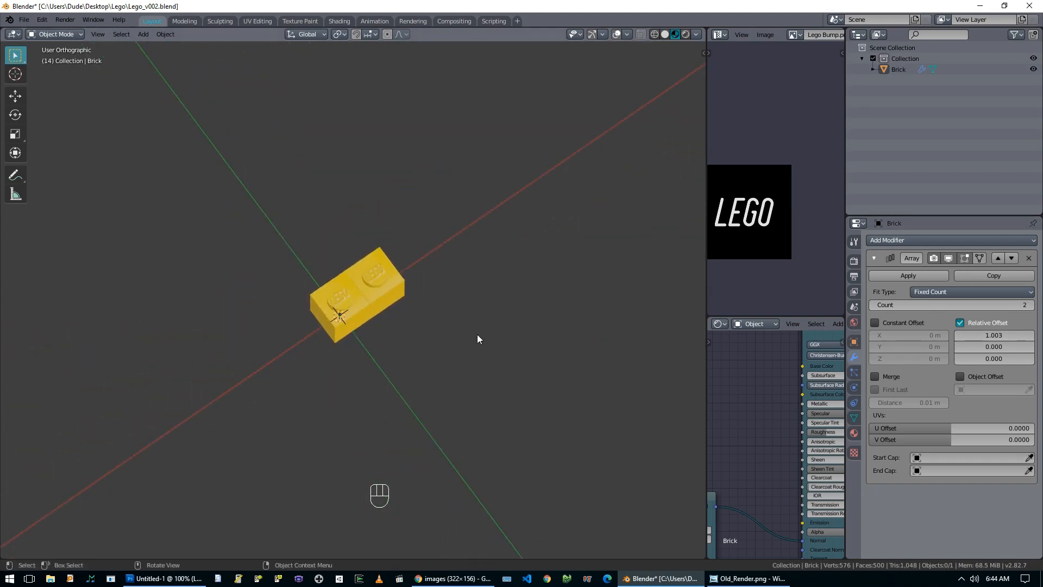
{"action": "left_click", "coordinate": [966, 305]}
{"action": "type", "text": "100"}
{"action": "key", "text": "Return"}
{"action": "scroll", "coordinate": [575, 283], "scroll_direction": "up", "scroll_amount": 2}
{"action": "middle_click_drag", "start_coordinate": [575, 283], "coordinate": [406, 305], "text": "shift"}
{"action": "scroll", "coordinate": [369, 357], "scroll_direction": "down", "scroll_amount": 3}
{"action": "scroll", "coordinate": [368, 357], "scroll_direction": "up", "scroll_amount": 5}
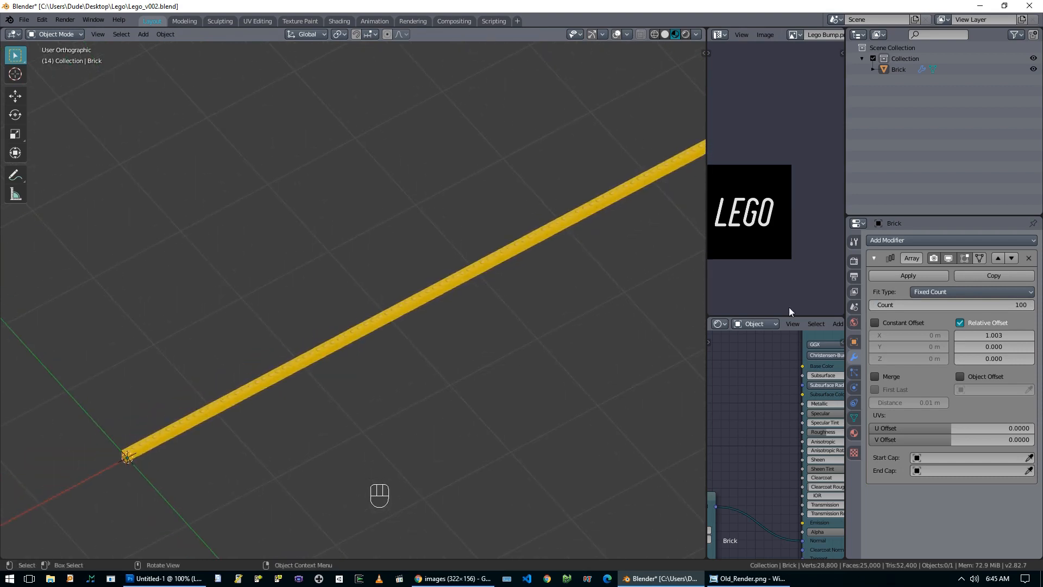
Step: Set the Array's Count to 50
{"action": "left_click", "coordinate": [999, 300]}
{"action": "type", "text": "50"}
{"action": "key", "text": "Return"}
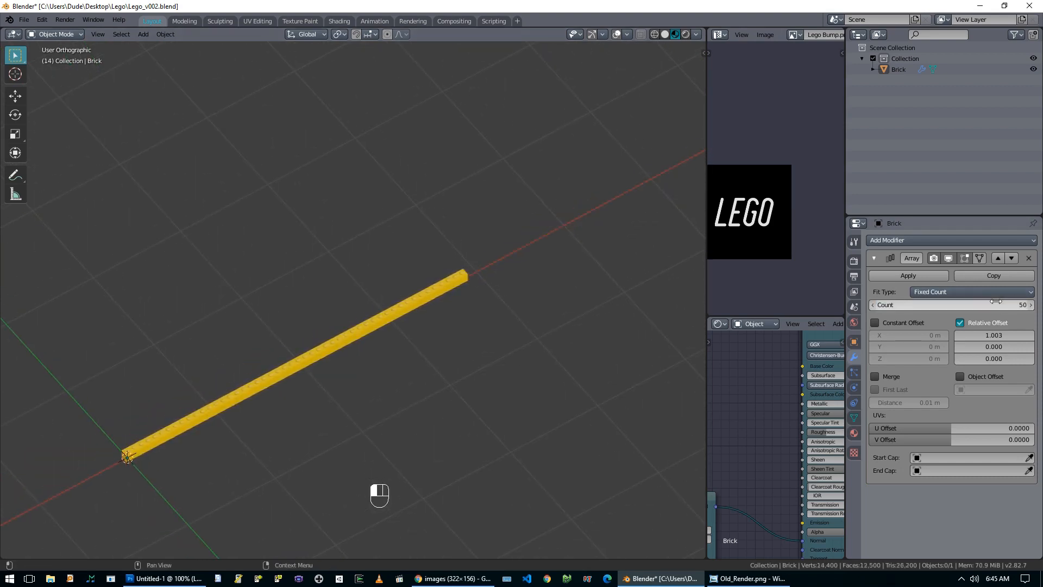
{"action": "middle_click_drag", "start_coordinate": [462, 270], "coordinate": [451, 296]}
Step: Collapse the first Array's settings, add a second Array modifier and set its Relative Offset X to 0
{"action": "left_click", "coordinate": [873, 258]}
{"action": "left_click", "coordinate": [896, 242]}
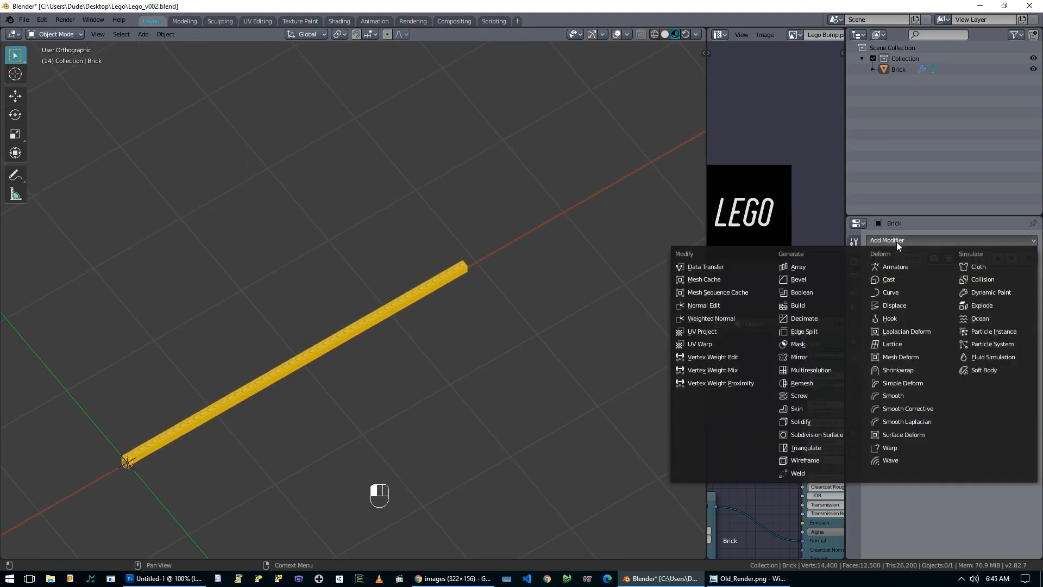
{"action": "left_click", "coordinate": [838, 268]}
{"action": "left_click", "coordinate": [1000, 355]}
{"action": "type", "text": "0"}
{"action": "key", "text": "Return"}
Step: Copy the first Array's Relative Offset X value of 1.0025 into the second Array's Relative Offset Y
{"action": "left_click", "coordinate": [1006, 367]}
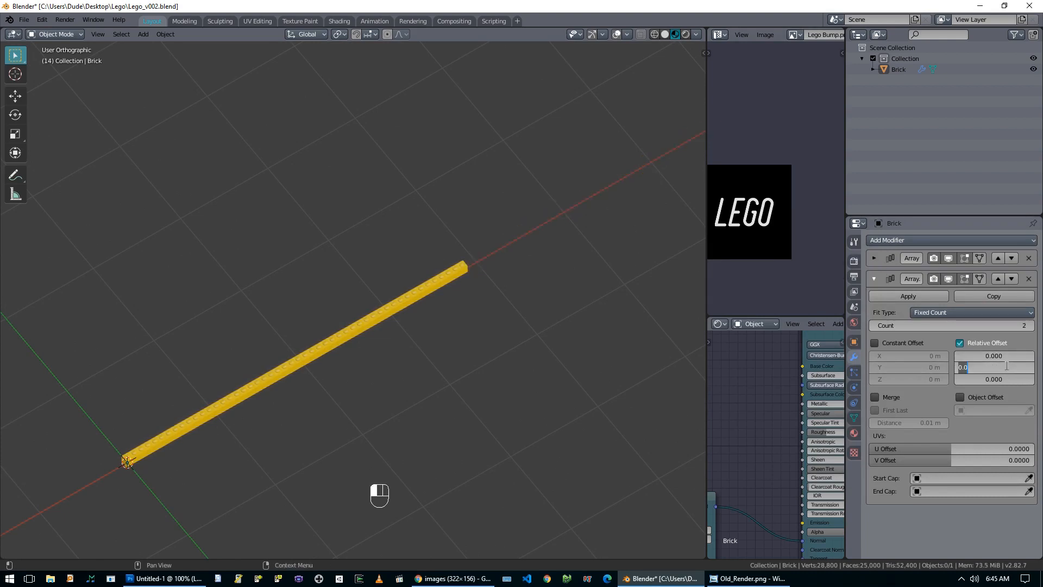
{"action": "key", "text": "Return"}
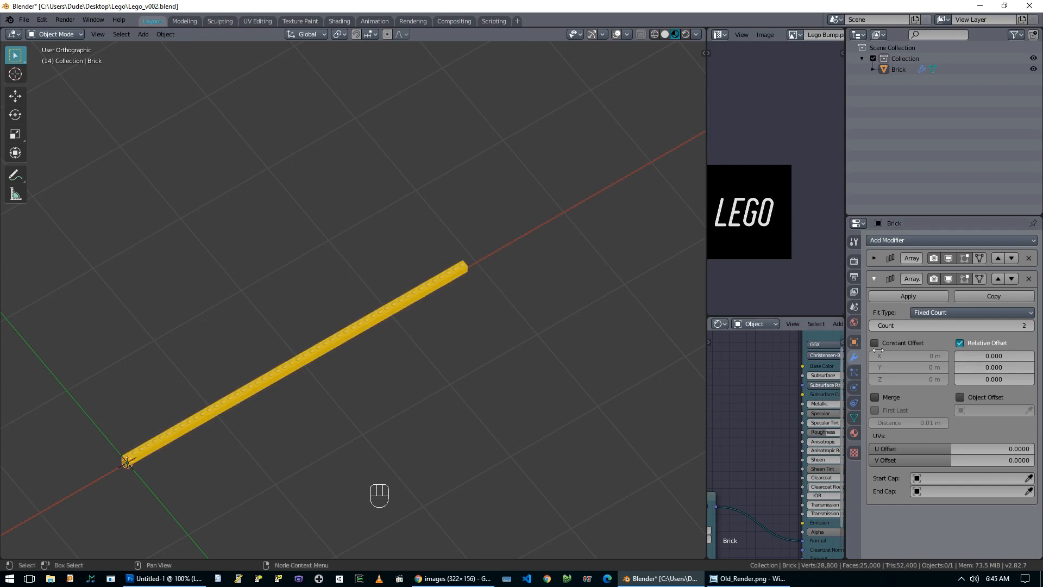
{"action": "left_click", "coordinate": [871, 256]}
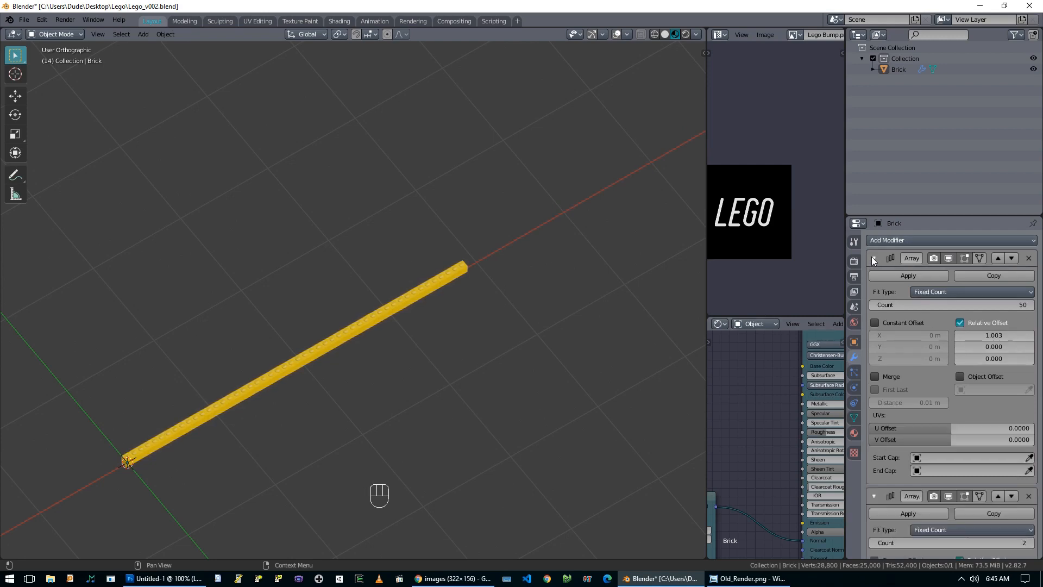
{"action": "left_click", "coordinate": [1020, 335]}
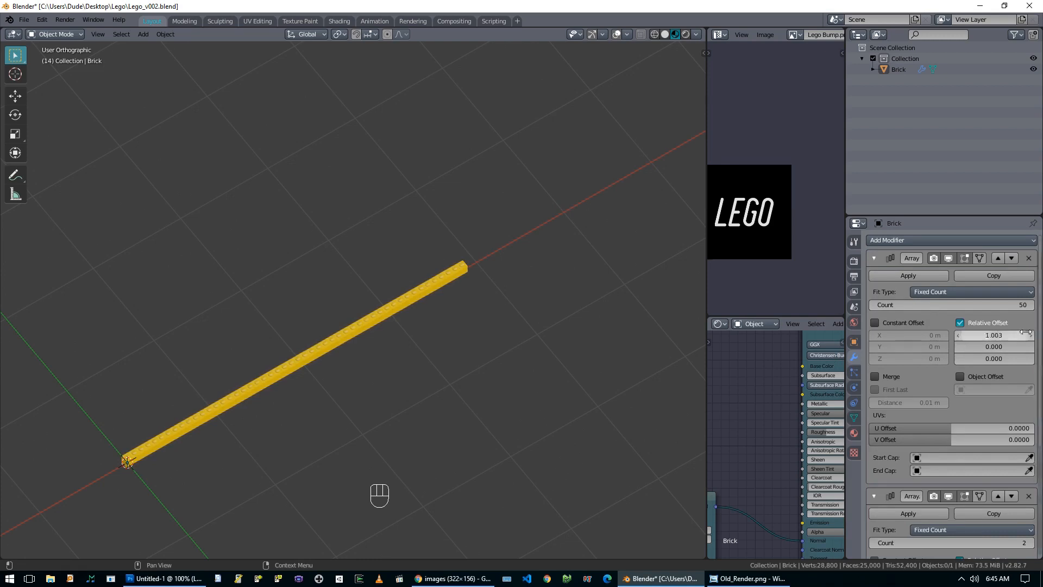
{"action": "key", "text": "ctrl+x"}
{"action": "key", "text": "Return"}
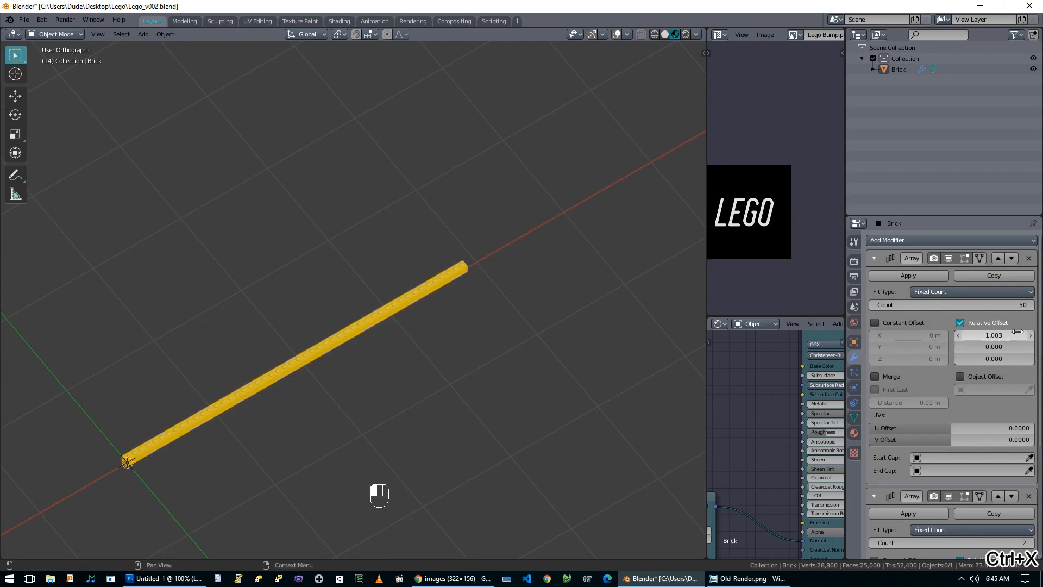
{"action": "left_click", "coordinate": [875, 259]}
{"action": "key", "text": "ctrl+v"}
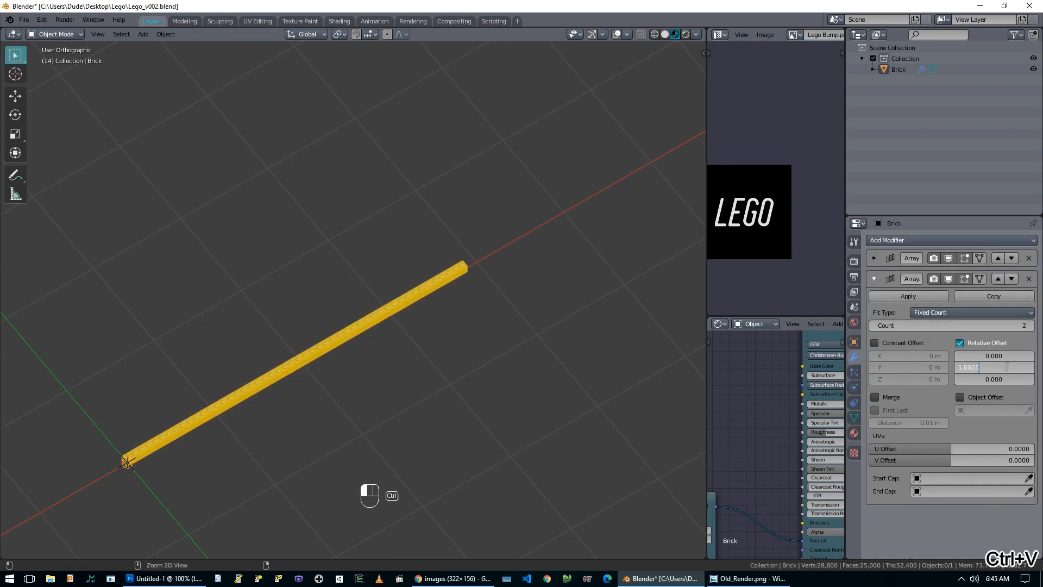
Step: Set the second Array's Count to 70 and view the resulting brick sheet
{"action": "left_click", "coordinate": [980, 325]}
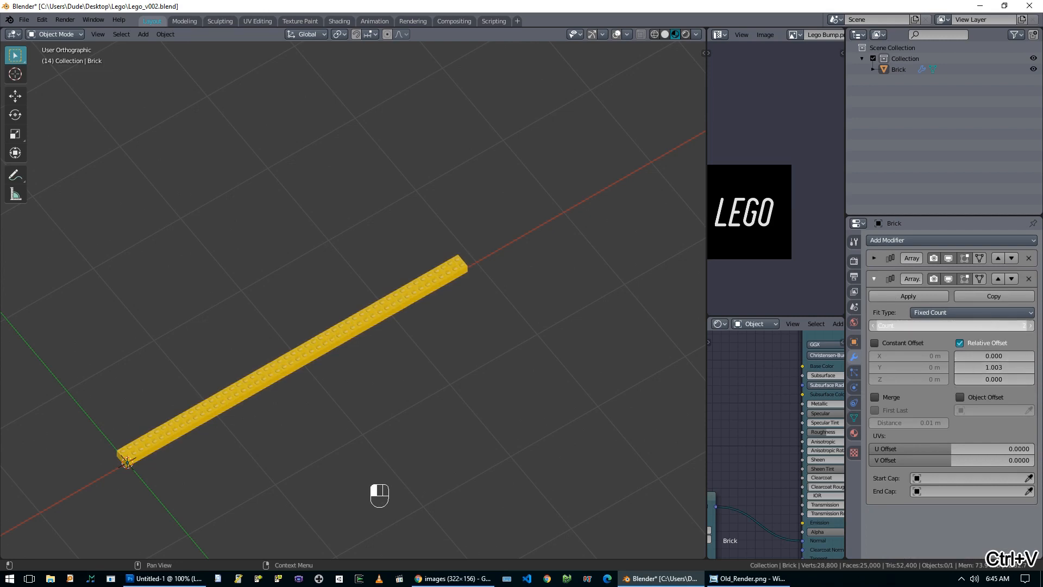
{"action": "type", "text": "70"}
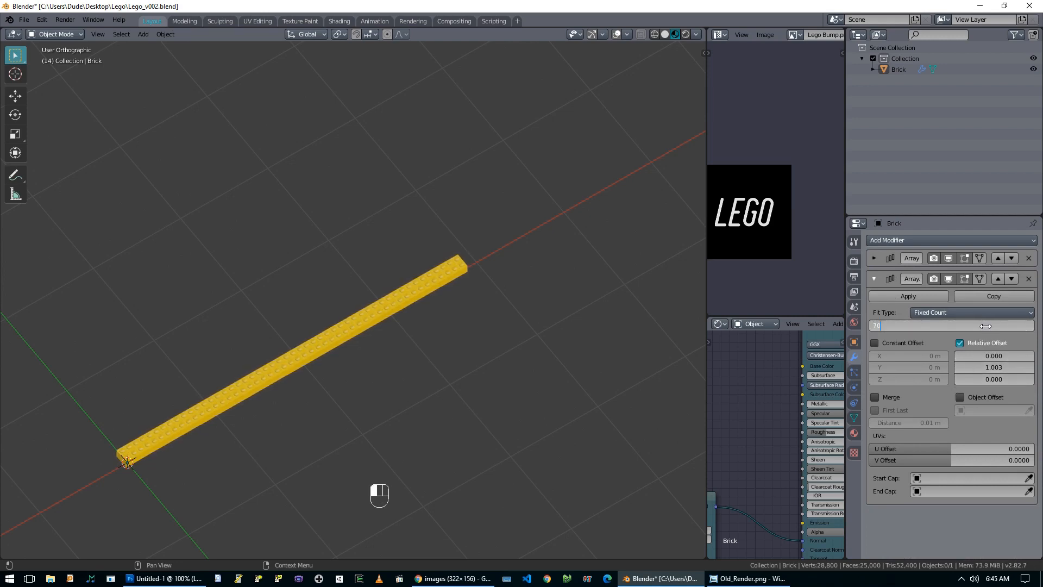
{"action": "key", "text": "Return"}
{"action": "middle_click_drag", "start_coordinate": [505, 325], "coordinate": [363, 337]}
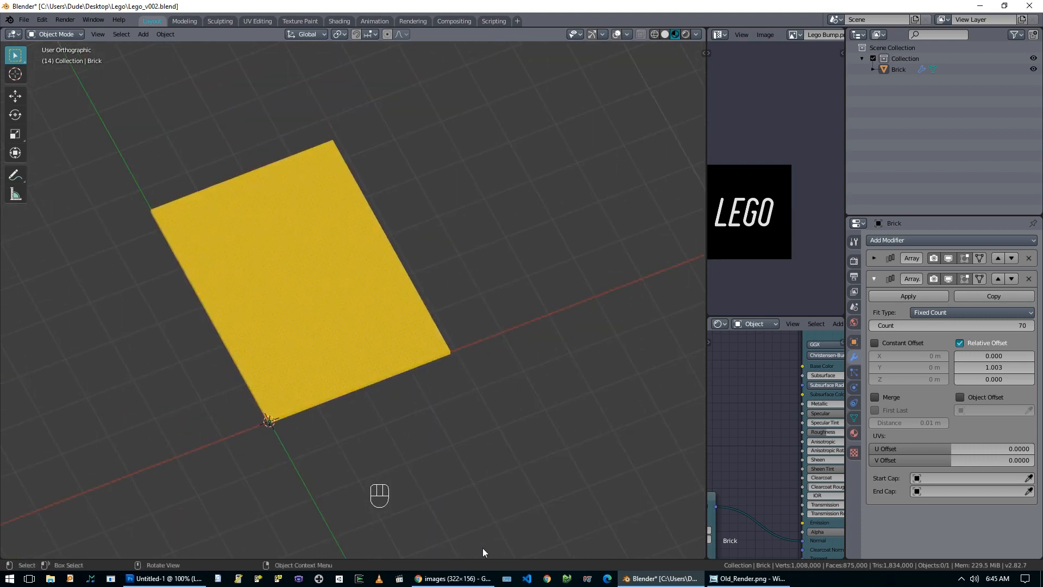
Step: Check the proportions of the American Gothic painting in the Chrome image search and return to Blender
{"action": "left_click", "coordinate": [470, 584]}
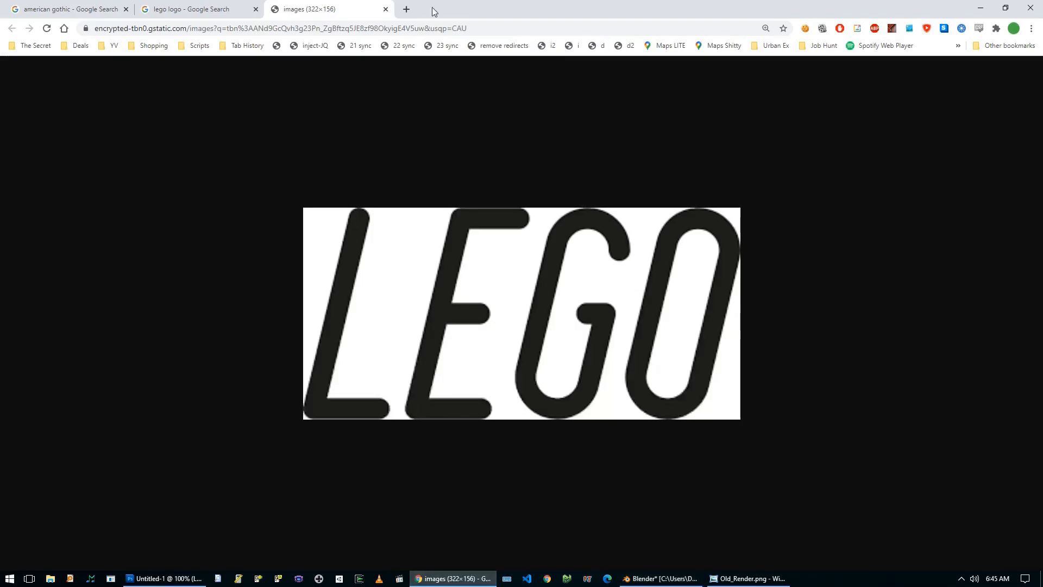
{"action": "left_click", "coordinate": [82, 9]}
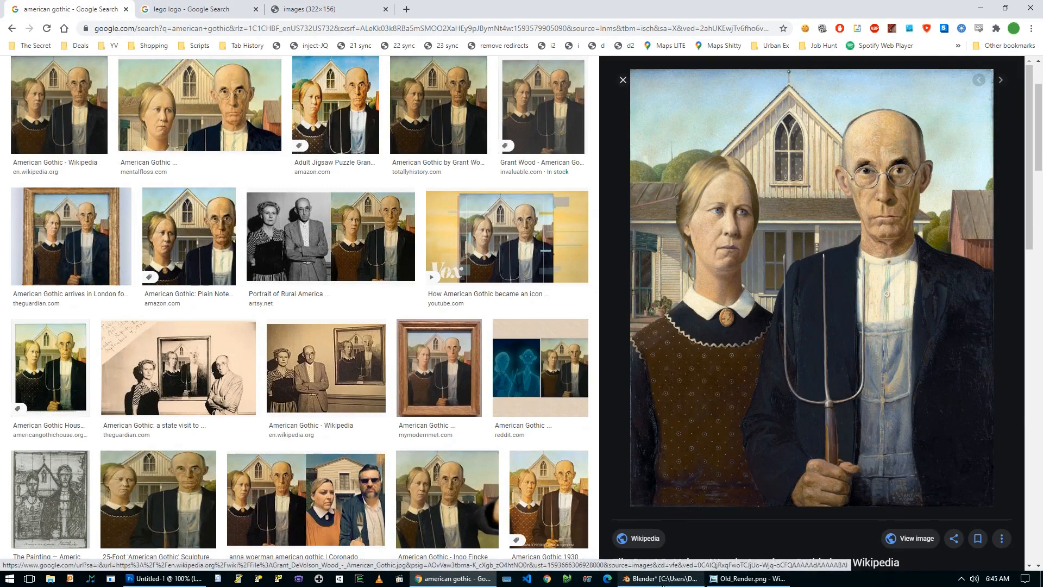
{"action": "left_click", "coordinate": [662, 580]}
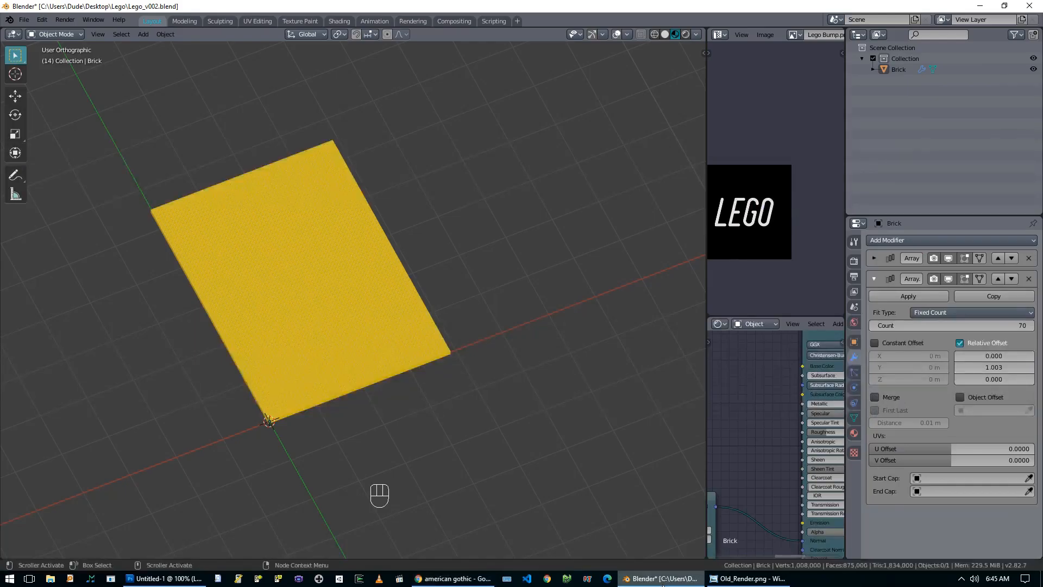
Step: Set the second Array's Count to 65 and inspect the brick sheet from several angles
{"action": "left_click", "coordinate": [988, 323]}
{"action": "type", "text": "65"}
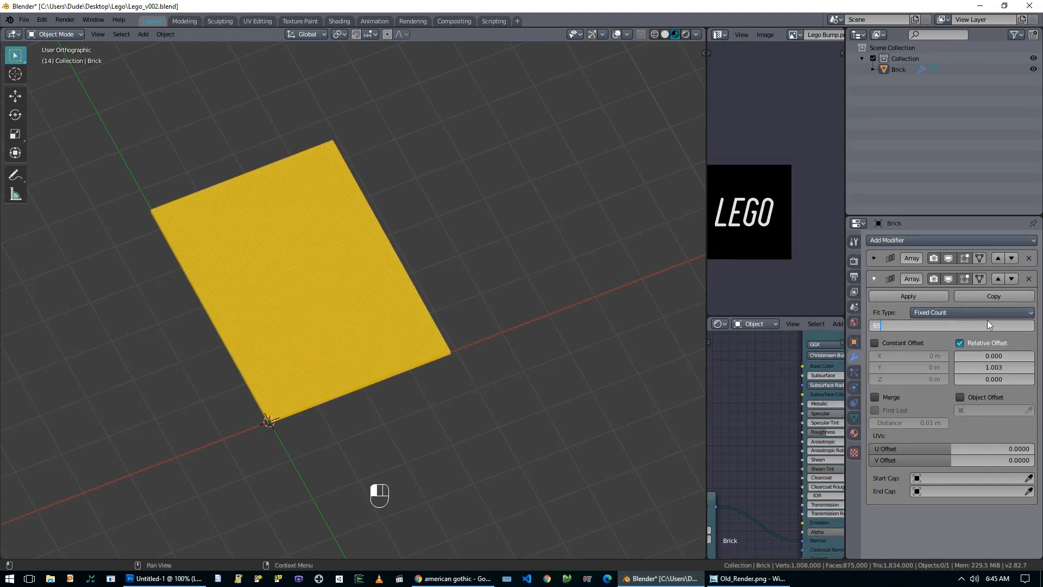
{"action": "key", "text": "Return"}
{"action": "middle_click_drag", "start_coordinate": [562, 416], "coordinate": [436, 365]}
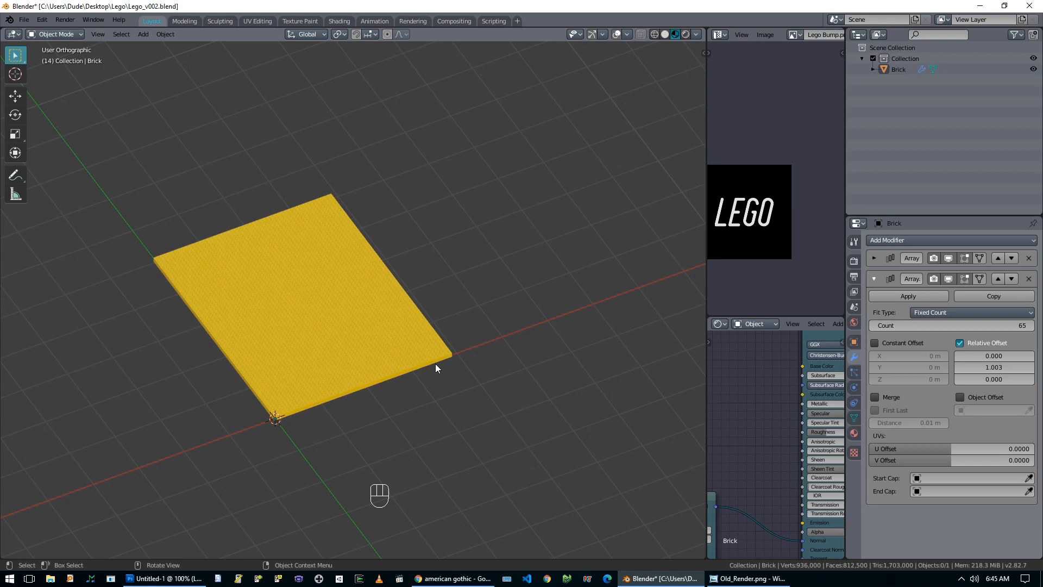
{"action": "middle_click_drag", "start_coordinate": [435, 363], "coordinate": [409, 378]}
{"action": "scroll", "coordinate": [405, 356], "scroll_direction": "up", "scroll_amount": 2}
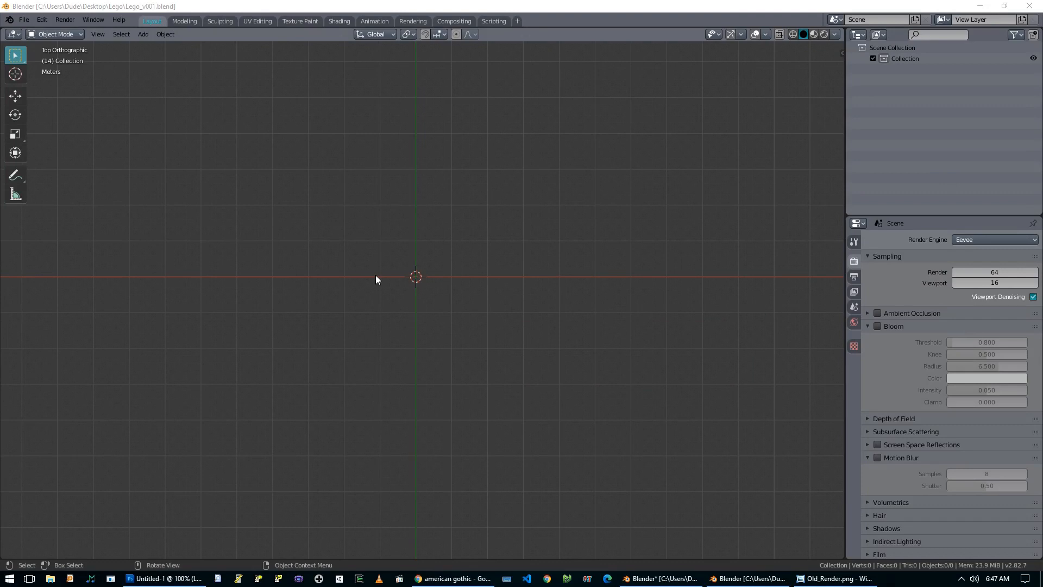
{"action": "key", "text": "shift+a"}
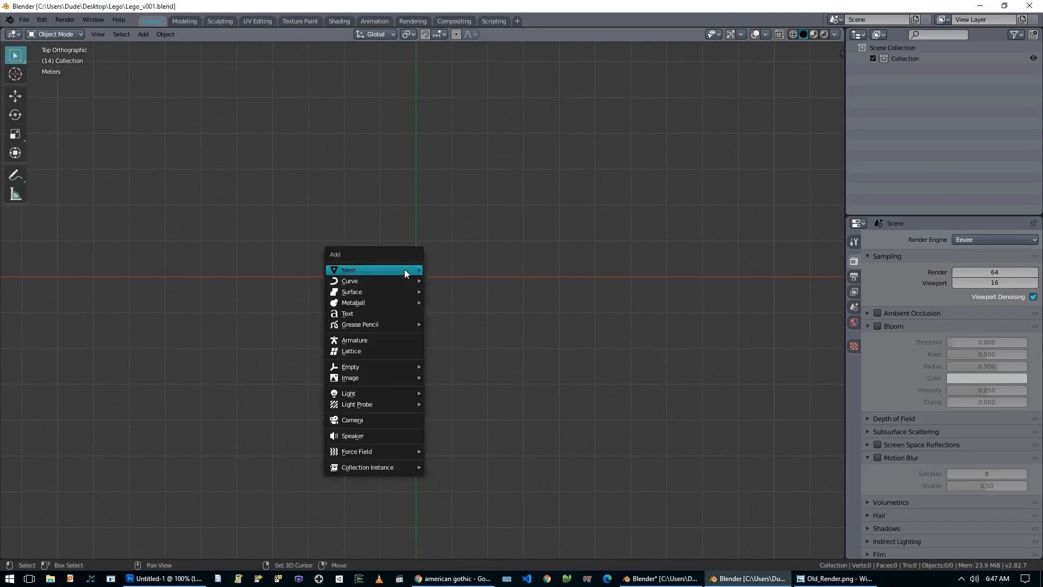
{"action": "mouse_move", "coordinate": [404, 268]}
{"action": "left_click", "coordinate": [469, 372]}
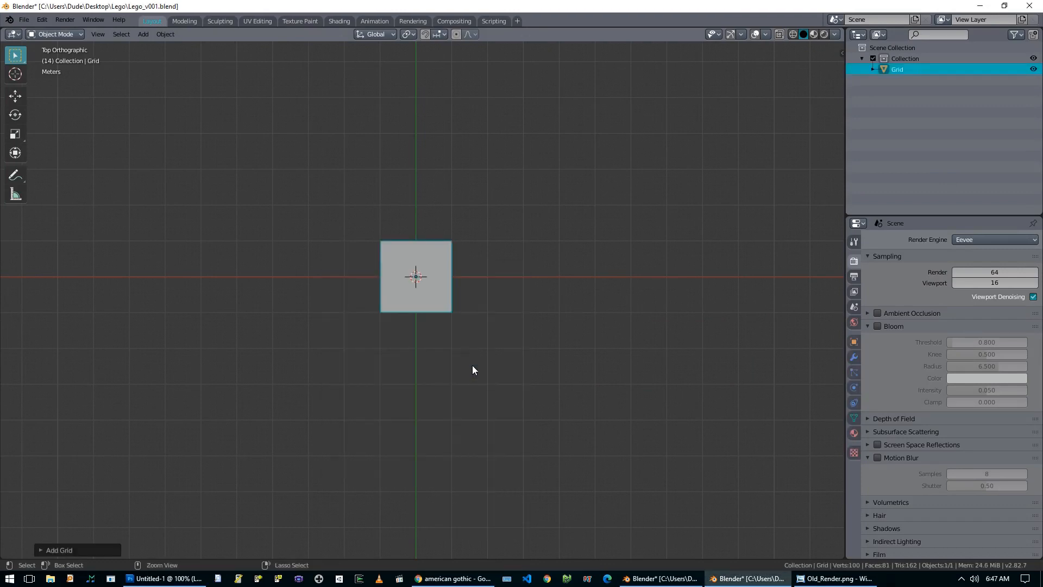
{"action": "key", "text": "ctrl+z"}
Step: Add a Monkey mesh at the origin and shade it smooth
{"action": "key", "text": "shift+a"}
{"action": "mouse_move", "coordinate": [435, 287]}
{"action": "left_click", "coordinate": [477, 389]}
{"action": "middle_click_drag", "start_coordinate": [468, 378], "coordinate": [431, 259]}
{"action": "right_click", "coordinate": [430, 259]}
{"action": "left_click", "coordinate": [432, 258]}
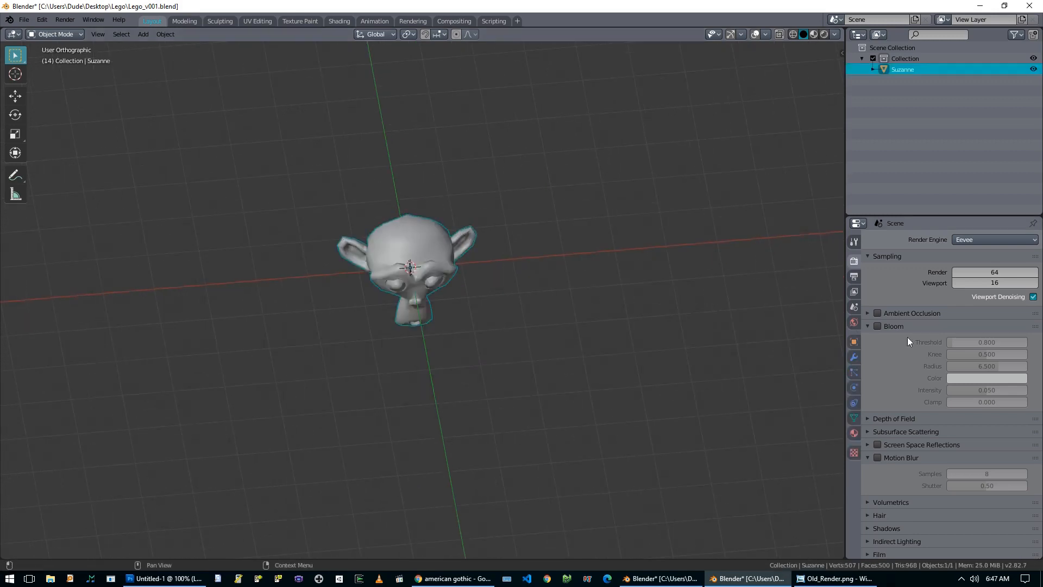
Step: Give the monkey head a Subdivision Surface modifier and apply it
{"action": "left_click", "coordinate": [852, 372]}
{"action": "left_click", "coordinate": [854, 357]}
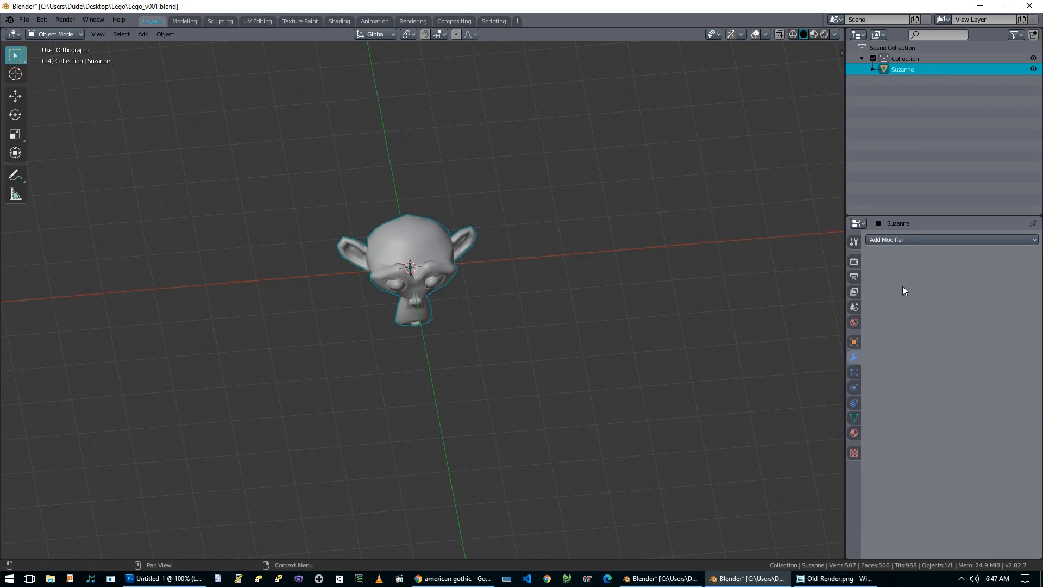
{"action": "left_click", "coordinate": [891, 240]}
{"action": "left_click", "coordinate": [841, 424]}
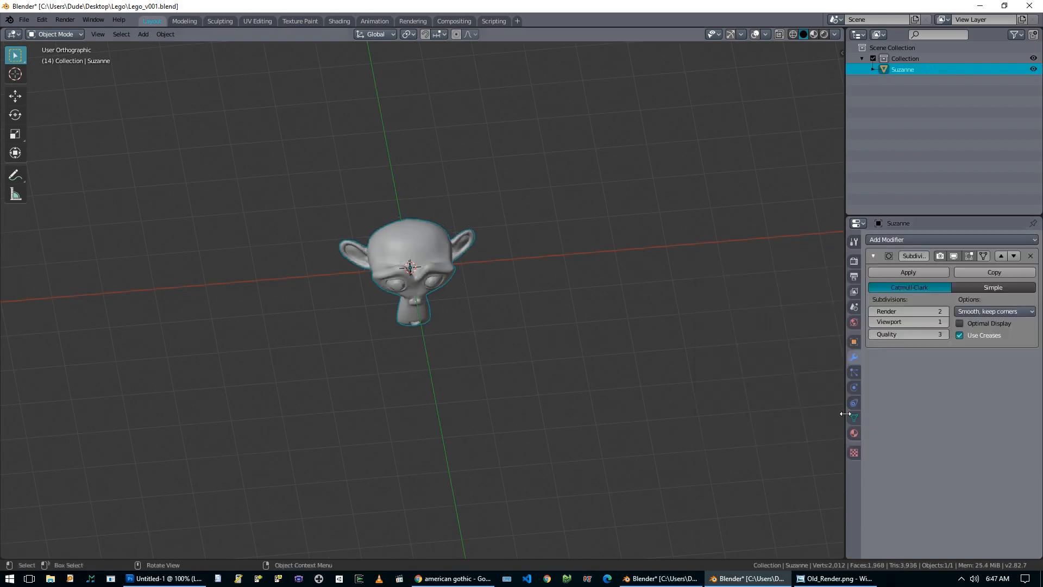
{"action": "left_click", "coordinate": [920, 273]}
{"action": "middle_click_drag", "start_coordinate": [625, 266], "coordinate": [518, 305]}
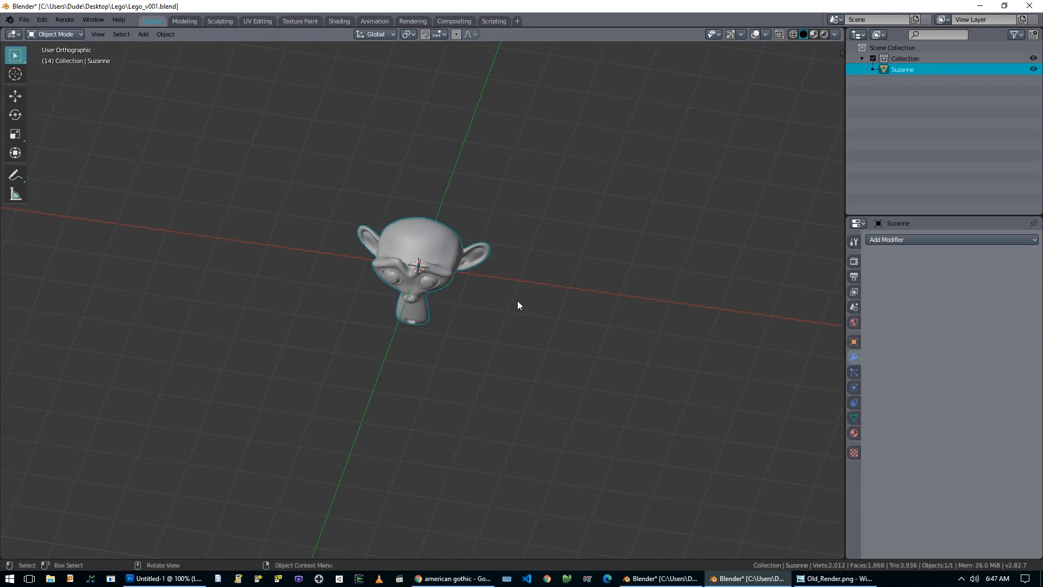
Step: Create a new material on the monkey head and name it Suz
{"action": "left_click", "coordinate": [854, 433]}
{"action": "left_click", "coordinate": [923, 284]}
{"action": "double_click", "coordinate": [910, 285]}
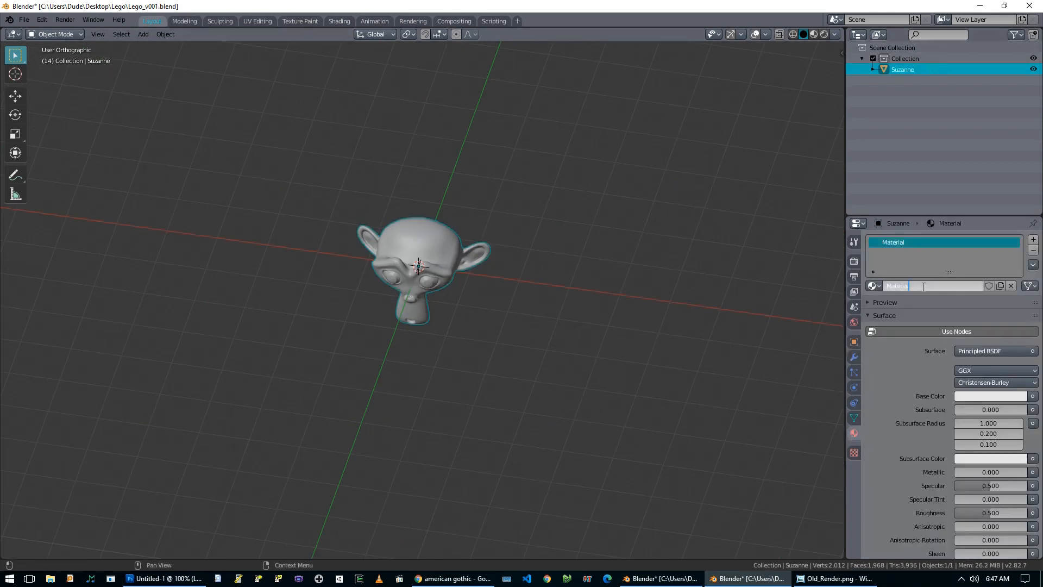
{"action": "left_click_drag", "start_coordinate": [914, 285], "coordinate": [845, 282]}
{"action": "type", "text": "A"}
{"action": "type", "text": "Su"}
{"action": "type", "text": "z"}
{"action": "key", "text": "Return"}
Step: Split off a second area beside the 3D view and divide it into a UV Editor above a Shader Editor
{"action": "left_click_drag", "start_coordinate": [842, 29], "coordinate": [517, 65]}
{"action": "left_click", "coordinate": [528, 36]}
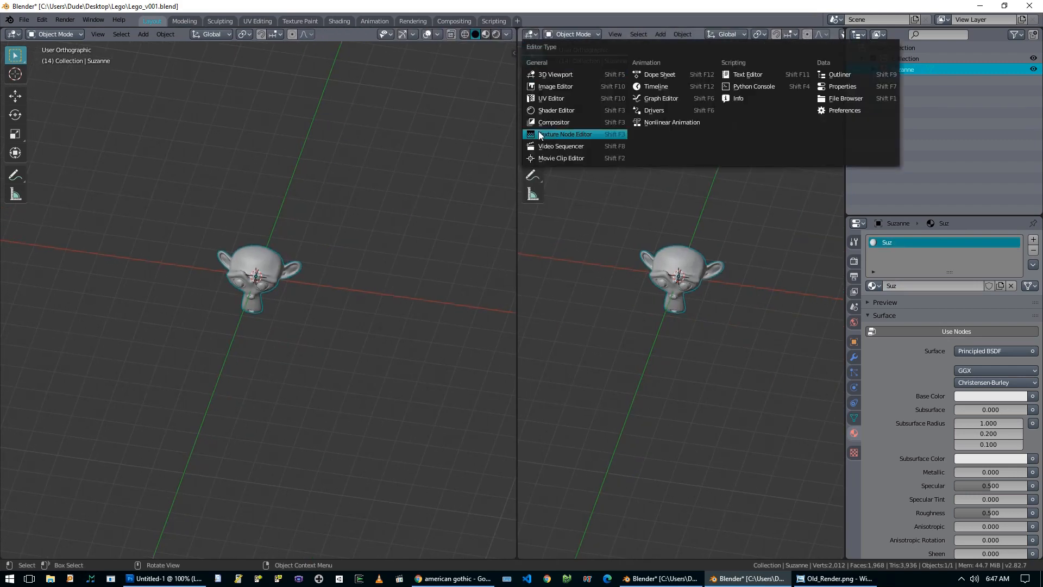
{"action": "left_click", "coordinate": [571, 107]}
{"action": "left_click_drag", "start_coordinate": [519, 47], "coordinate": [521, 243]}
{"action": "left_click", "coordinate": [529, 38]}
{"action": "left_click", "coordinate": [560, 101]}
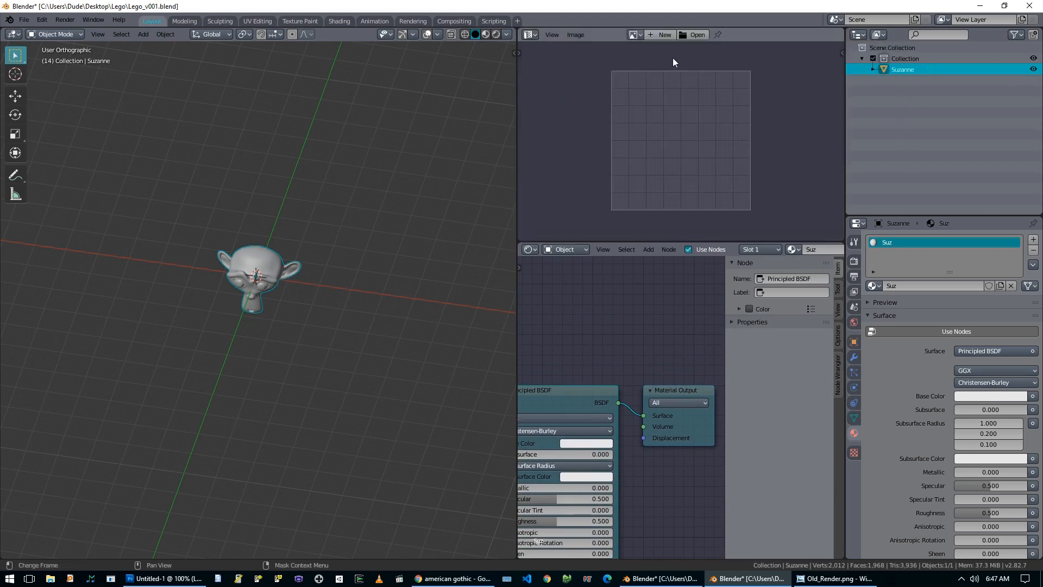
Step: Open the Rainbow.png image in the UV Editor
{"action": "left_click", "coordinate": [691, 35]}
{"action": "left_click", "coordinate": [424, 213]}
{"action": "left_click", "coordinate": [556, 284]}
{"action": "left_click", "coordinate": [709, 469]}
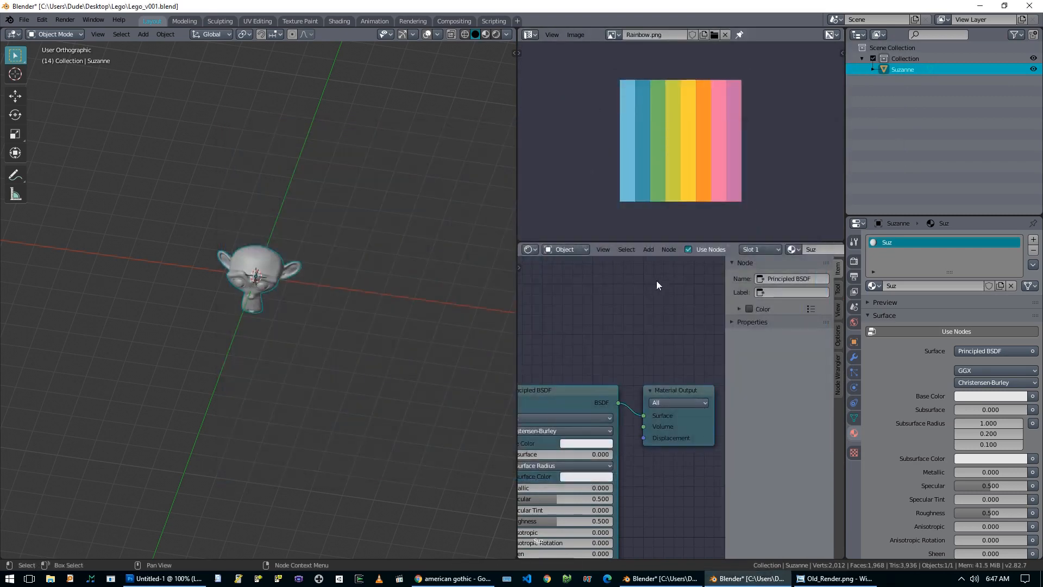
Step: Add an Image Texture node with Rainbow.png and connect its Color to the Principled BSDF's Base Color
{"action": "scroll", "coordinate": [683, 331], "scroll_direction": "down", "scroll_amount": 2}
{"action": "key", "text": "n"}
{"action": "key", "text": "shift+a"}
{"action": "key", "text": "t"}
{"action": "key", "text": "t"}
{"action": "left_click", "coordinate": [552, 387]}
{"action": "left_click", "coordinate": [623, 420]}
{"action": "double_click", "coordinate": [404, 206]}
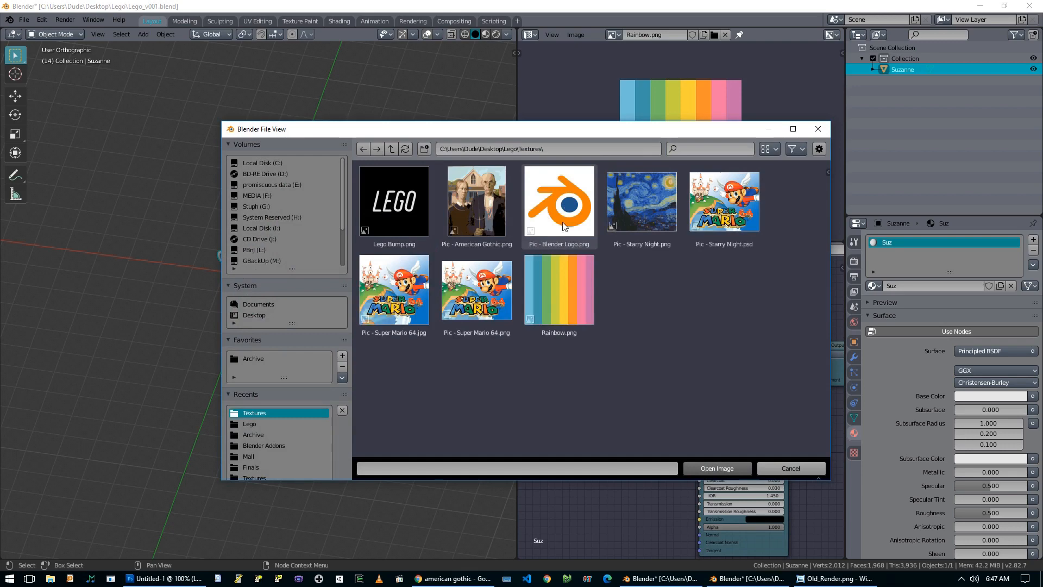
{"action": "double_click", "coordinate": [559, 296]}
{"action": "left_click_drag", "start_coordinate": [641, 400], "coordinate": [699, 384]}
{"action": "left_click_drag", "start_coordinate": [577, 389], "coordinate": [567, 355]}
Step: Switch the 3D view to Material Preview shading and view the textured monkey head
{"action": "middle_click_drag", "start_coordinate": [380, 304], "coordinate": [332, 304]}
{"action": "key", "text": "z"}
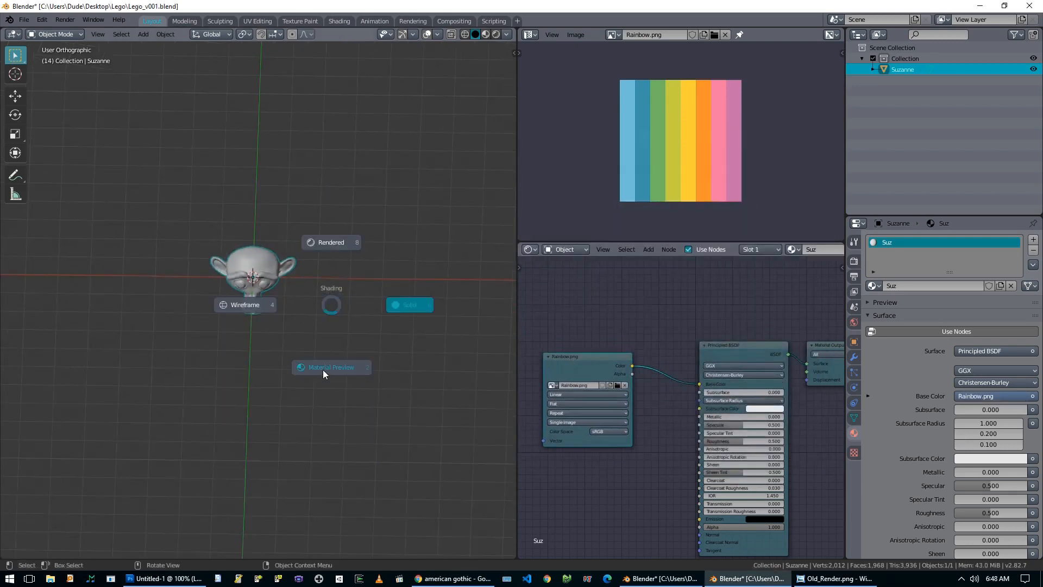
{"action": "left_click", "coordinate": [314, 344]}
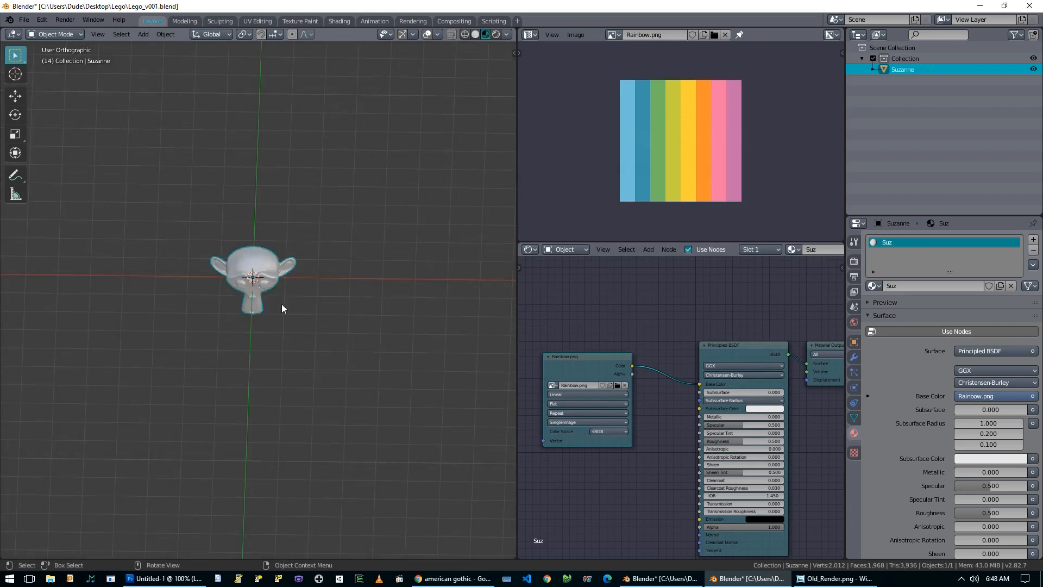
{"action": "middle_click_drag", "start_coordinate": [276, 302], "coordinate": [331, 269]}
Step: Rename the monkey head's UV map to UvMap Rainbow
{"action": "left_click", "coordinate": [854, 417]}
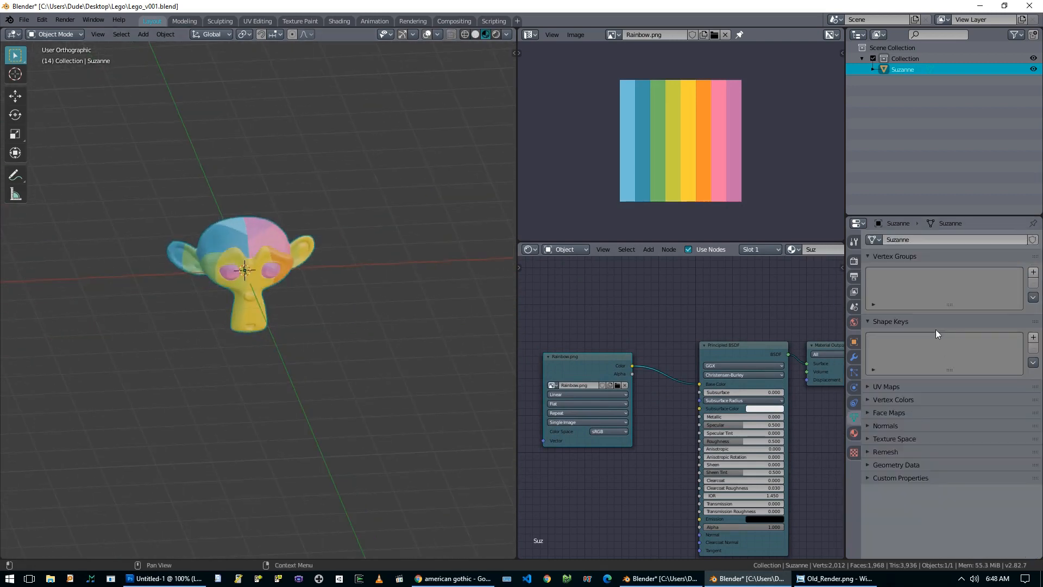
{"action": "left_click", "coordinate": [869, 387]}
{"action": "double_click", "coordinate": [894, 405]}
{"action": "type", "text": "UvMap"}
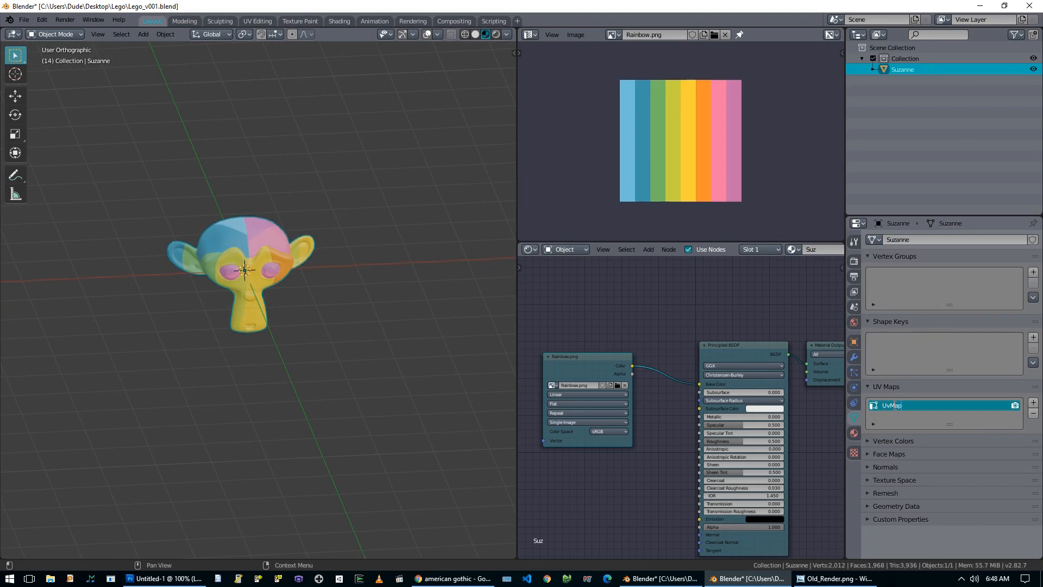
{"action": "type", "text": " Rainbow"}
{"action": "key", "text": "Return"}
Step: Unwrap the whole monkey mesh from the front view with Project From View
{"action": "middle_click_drag", "start_coordinate": [287, 263], "coordinate": [267, 264]}
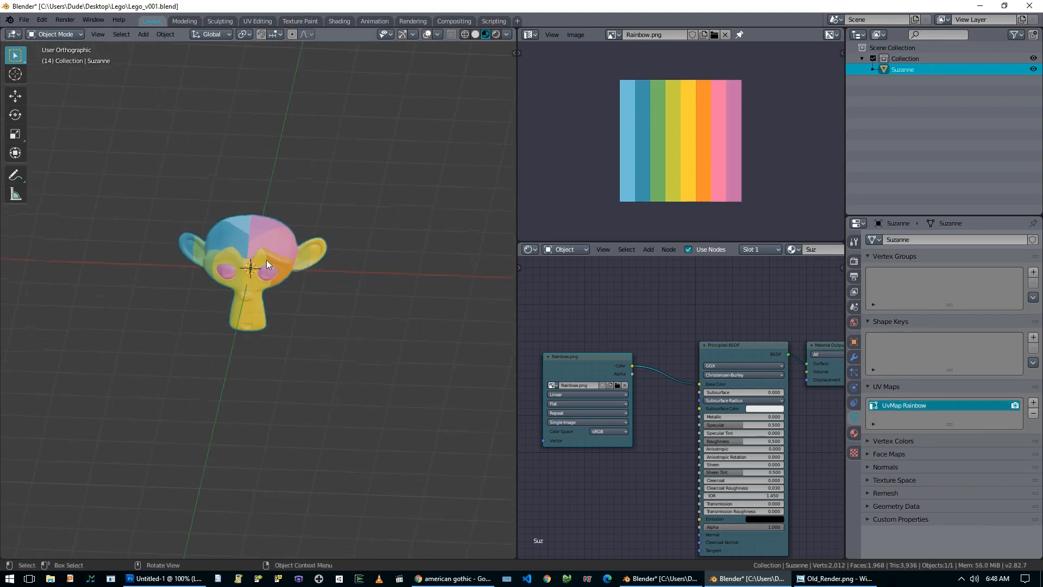
{"action": "key", "text": "KP_1"}
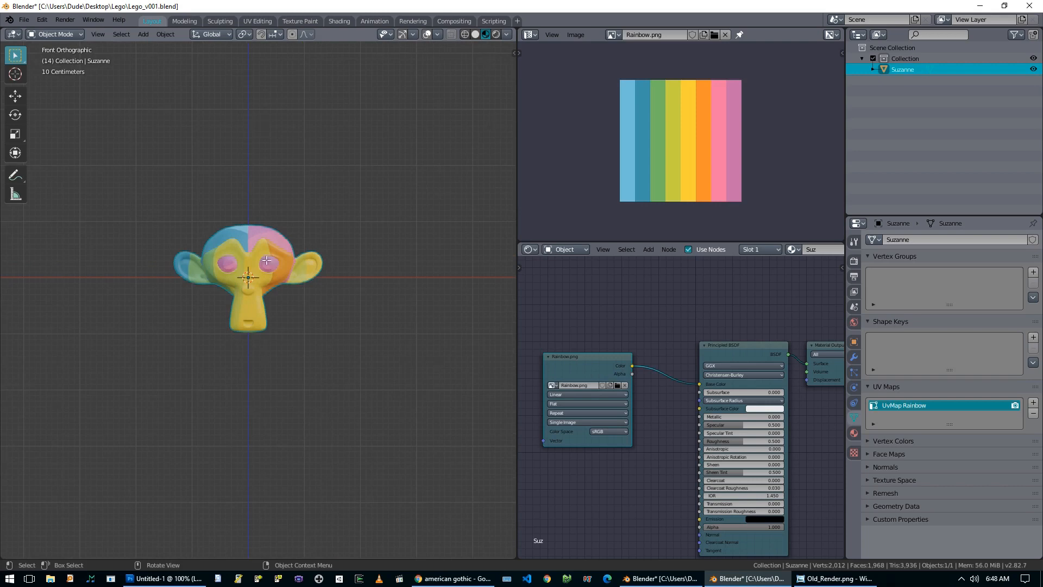
{"action": "key", "text": "Tab"}
{"action": "key", "text": "u"}
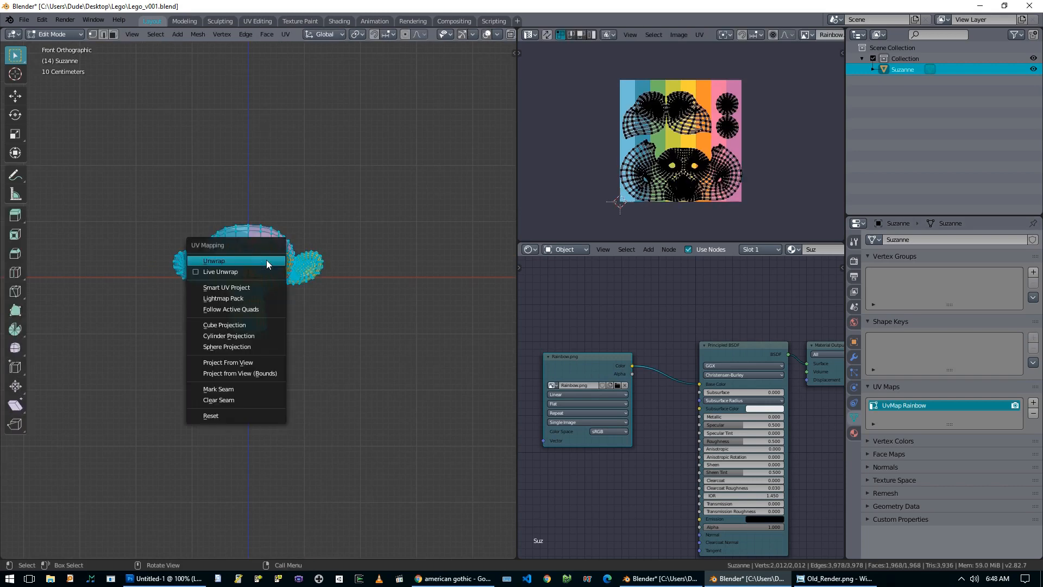
{"action": "left_click", "coordinate": [263, 363]}
{"action": "key", "text": "a"}
{"action": "scroll", "coordinate": [712, 133], "scroll_direction": "up", "scroll_amount": 2}
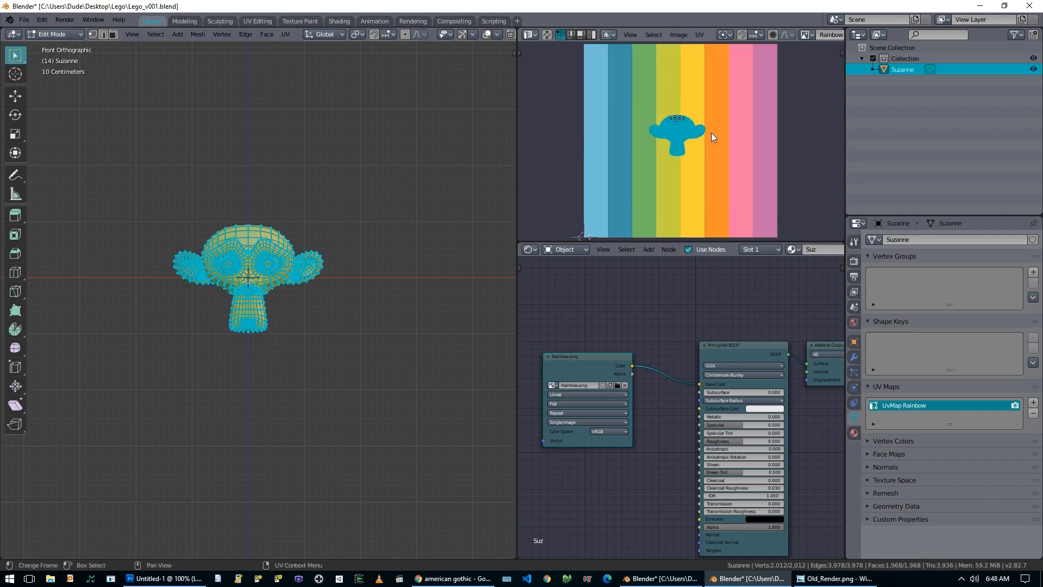
Step: Scale up and move the projected UVs to span the rainbow image's width, and inspect the striped head in Object Mode
{"action": "key", "text": "s"}
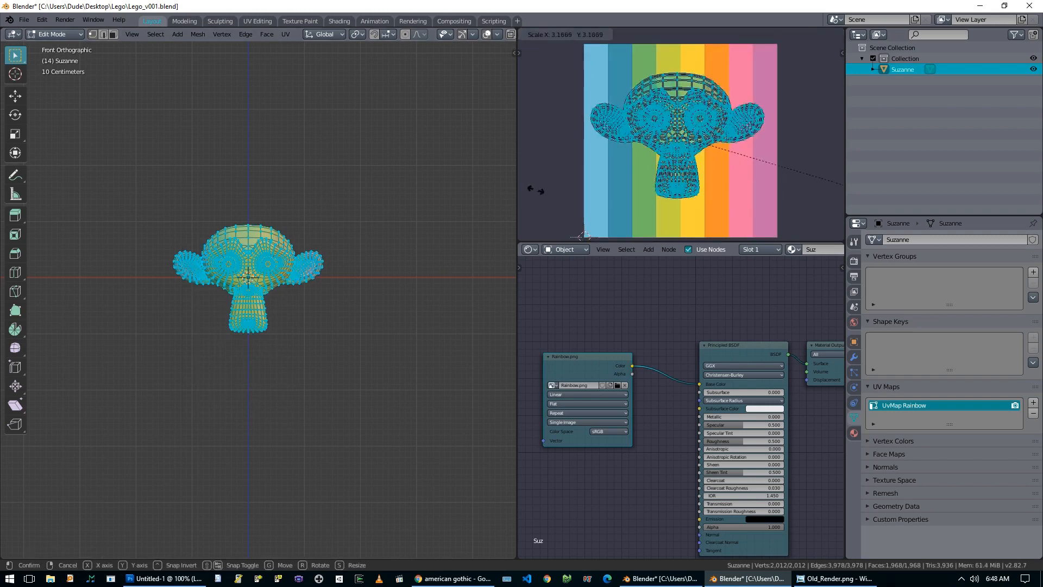
{"action": "left_click", "coordinate": [542, 193]}
{"action": "key", "text": "g"}
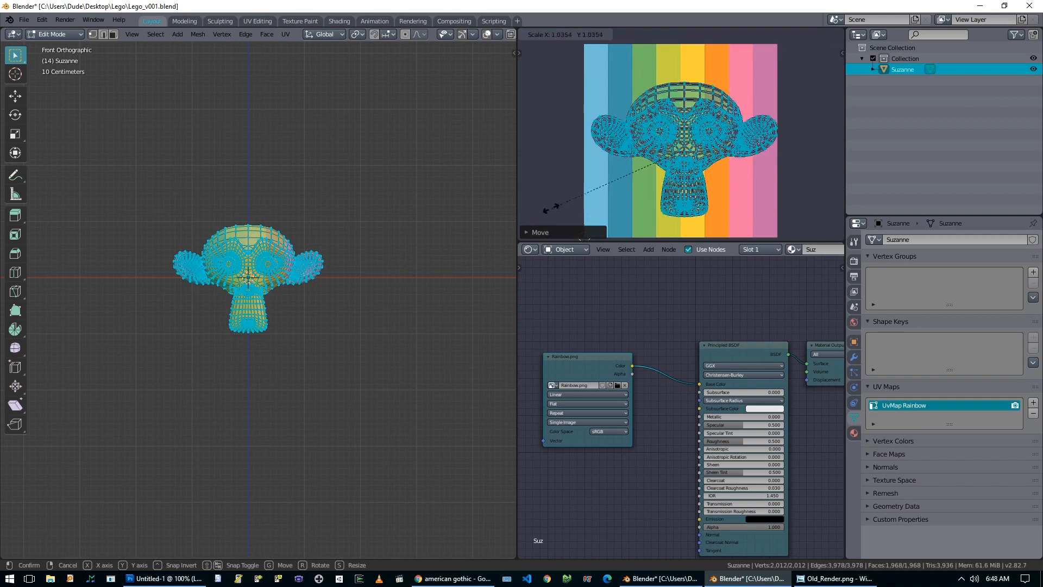
{"action": "left_click", "coordinate": [541, 206]}
{"action": "key", "text": "Tab"}
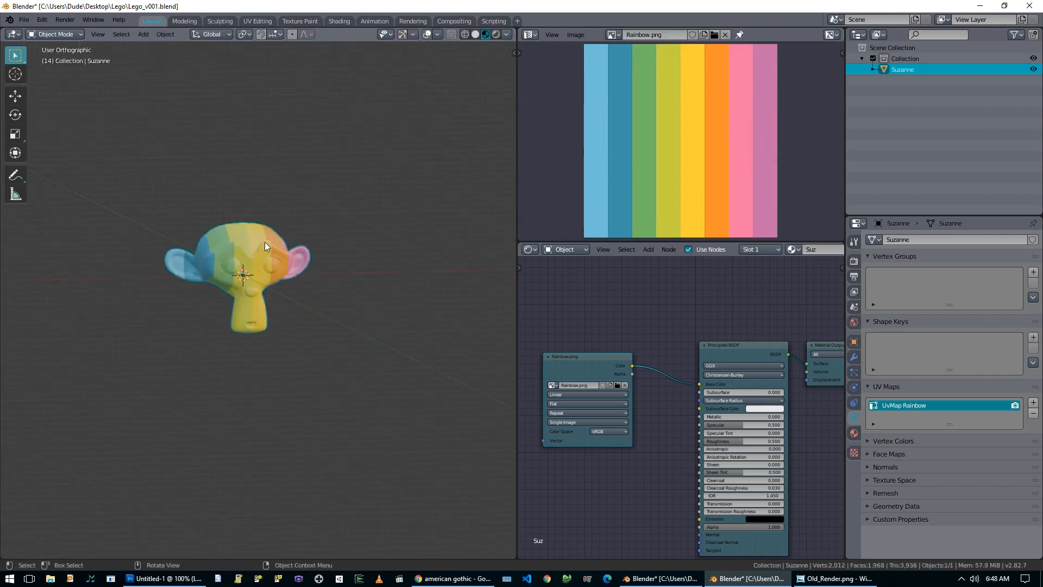
{"action": "middle_click_drag", "start_coordinate": [260, 266], "coordinate": [109, 223]}
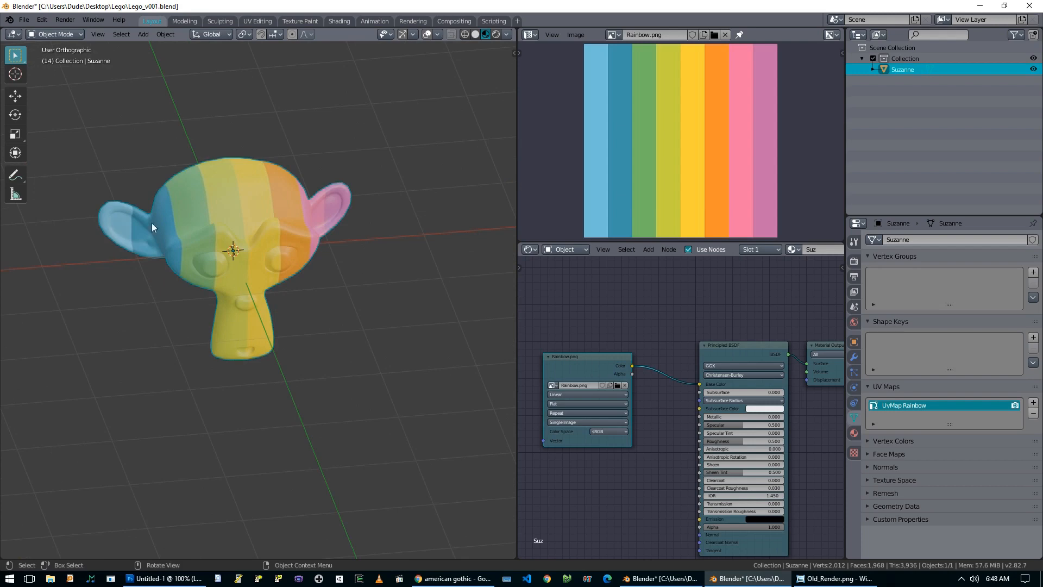
{"action": "middle_click_drag", "start_coordinate": [332, 200], "coordinate": [288, 172]}
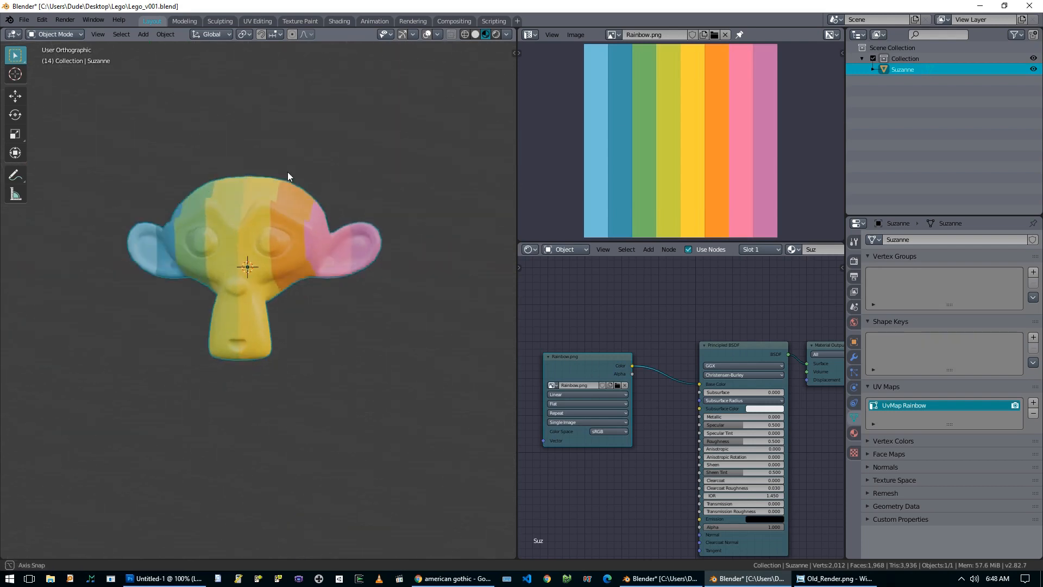
{"action": "key", "text": "Tab"}
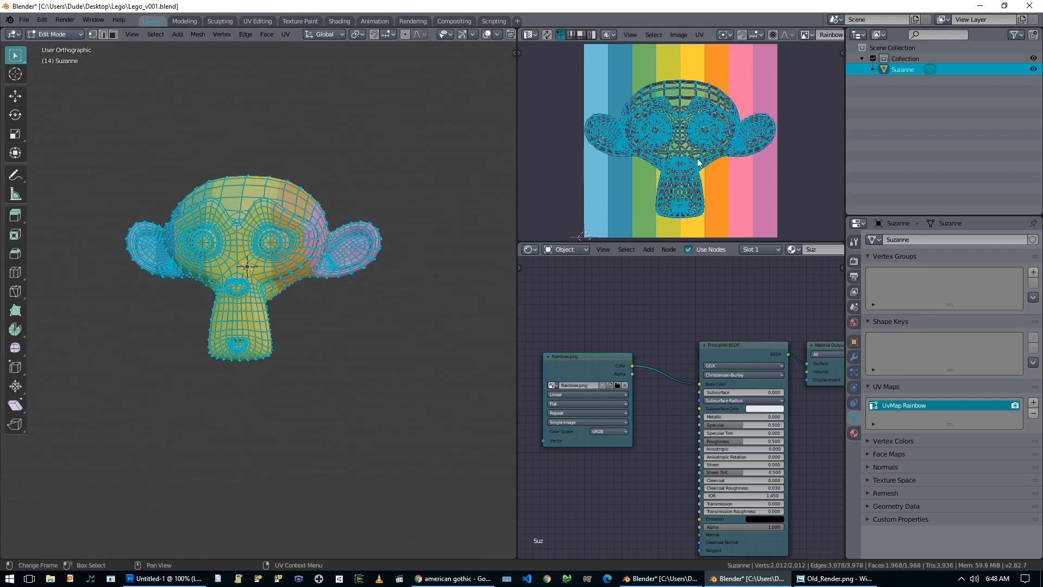
{"action": "middle_click_drag", "start_coordinate": [251, 231], "coordinate": [353, 273]}
{"action": "key", "text": "Tab"}
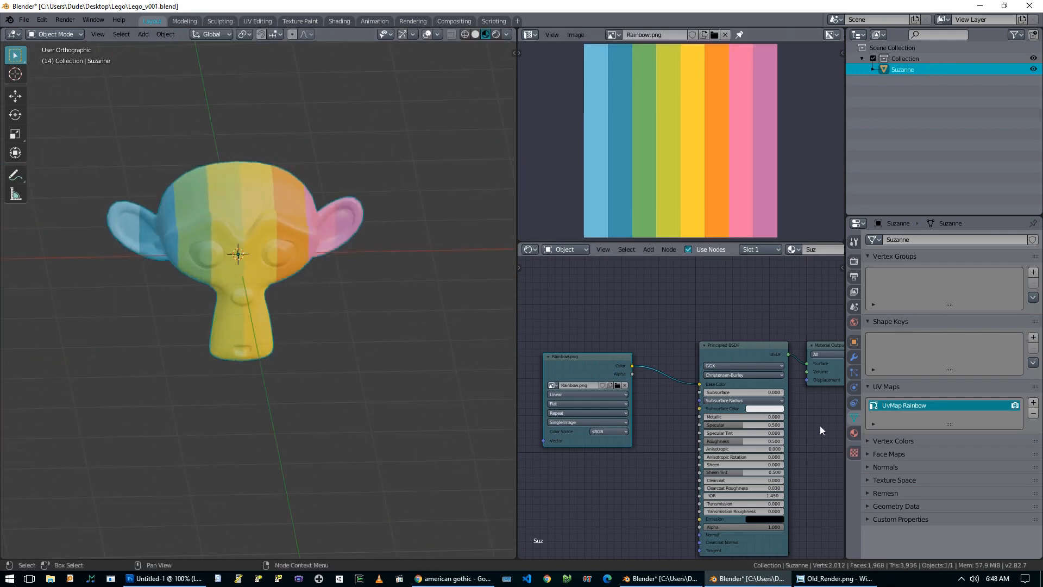
Step: Add a second UV map to Suzanne and name it "UvMap Color"
{"action": "middle_click_drag", "start_coordinate": [662, 349], "coordinate": [787, 342]}
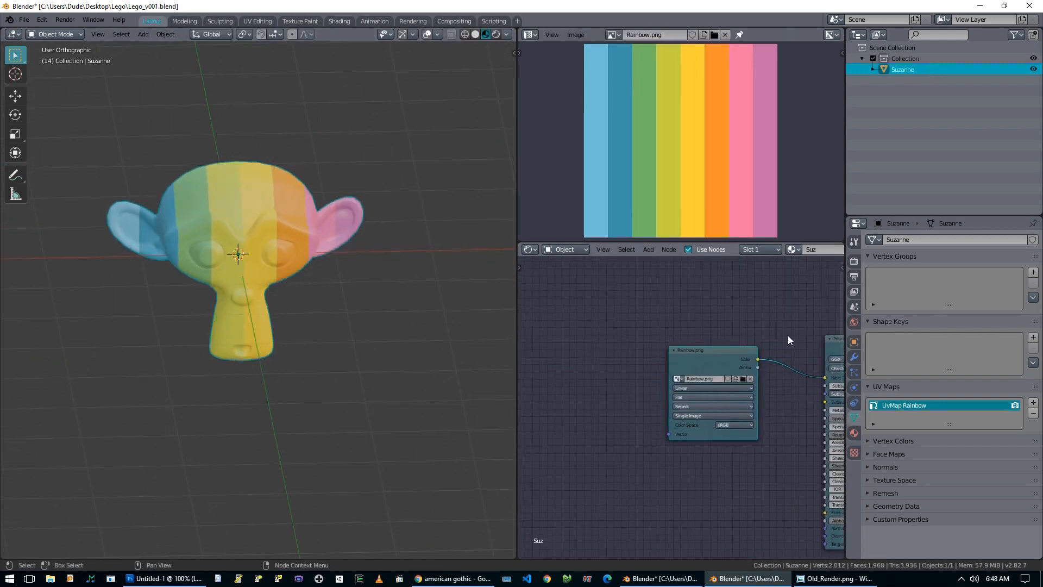
{"action": "left_click", "coordinate": [1034, 405]}
{"action": "double_click", "coordinate": [894, 416]}
{"action": "type", "text": "U"}
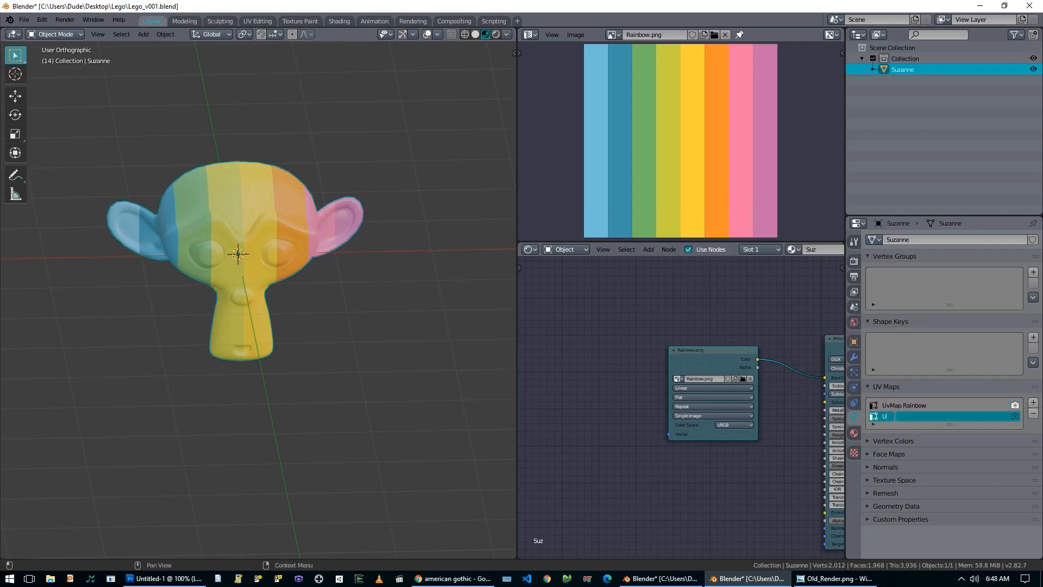
{"action": "type", "text": "vMap Color"}
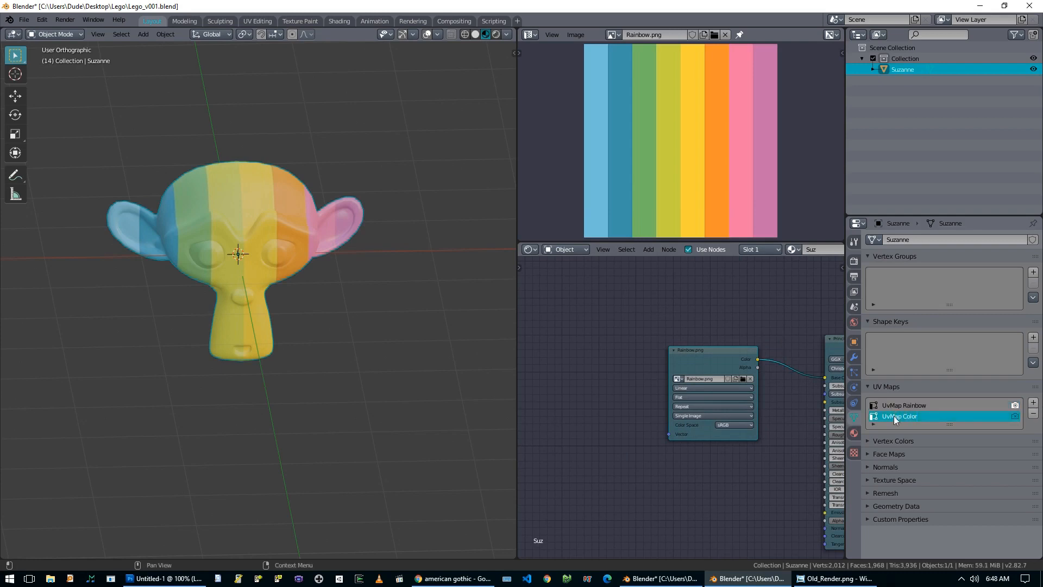
{"action": "key", "text": "Return"}
Step: Add a UV Map node set to UvMap Rainbow and connect its UV output to the Rainbow.png texture's Vector input
{"action": "key", "text": "shift+a"}
{"action": "mouse_move", "coordinate": [542, 375]}
{"action": "mouse_move", "coordinate": [524, 342]}
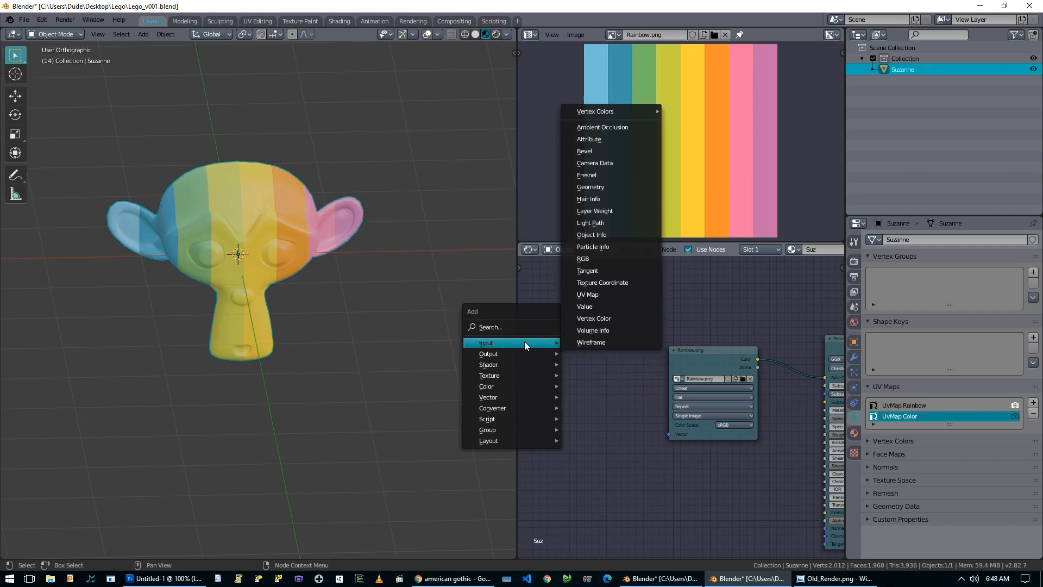
{"action": "left_click", "coordinate": [597, 294]}
{"action": "left_click", "coordinate": [563, 374]}
{"action": "left_click", "coordinate": [592, 407]}
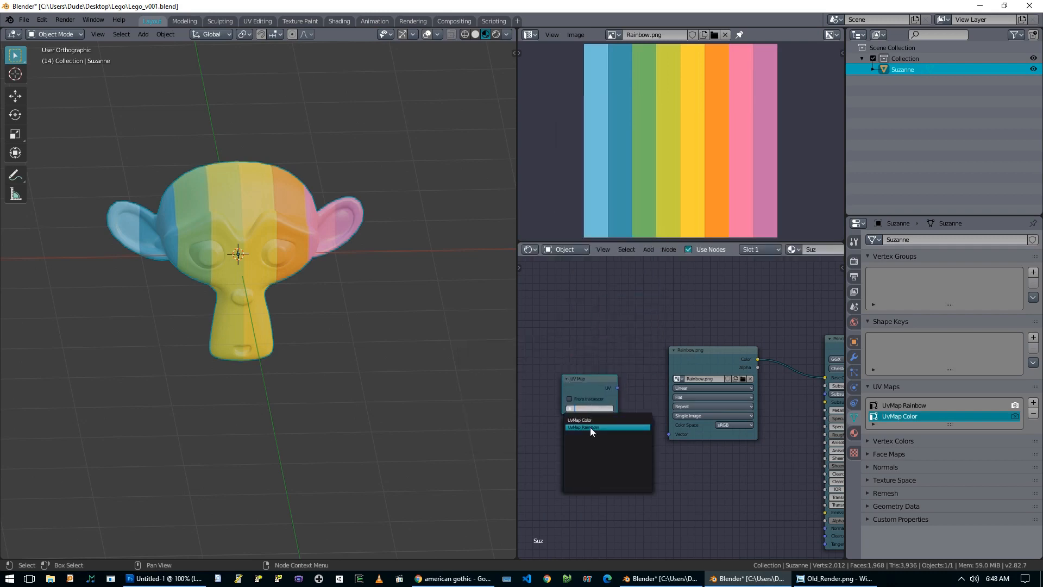
{"action": "left_click", "coordinate": [592, 422]}
{"action": "left_click_drag", "start_coordinate": [617, 389], "coordinate": [682, 431]}
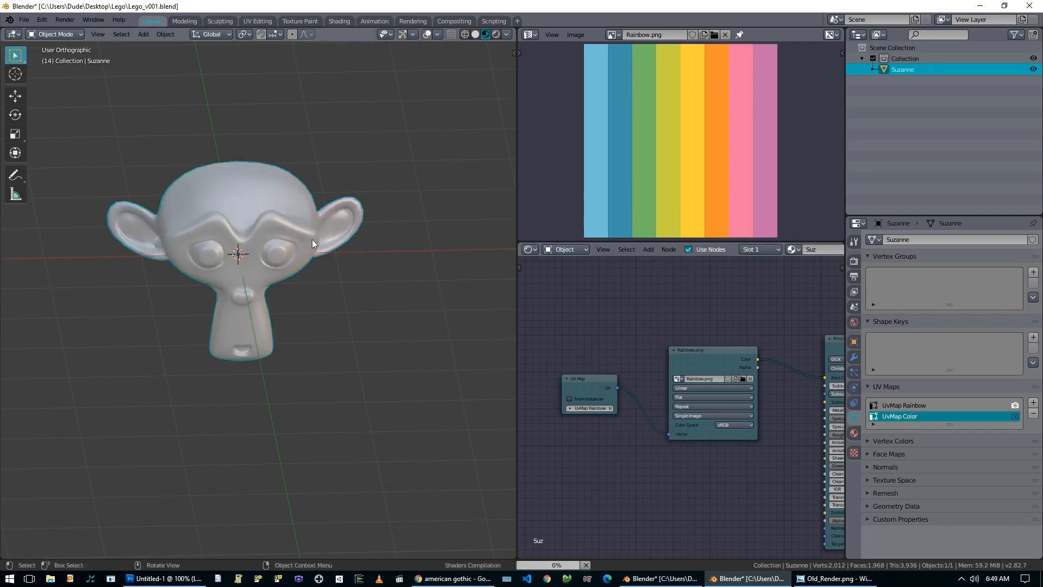
Step: Switch the UV Map node to UvMap Color and shrink Suzanne's UVs to fit inside the light blue stripe
{"action": "left_click", "coordinate": [600, 407]}
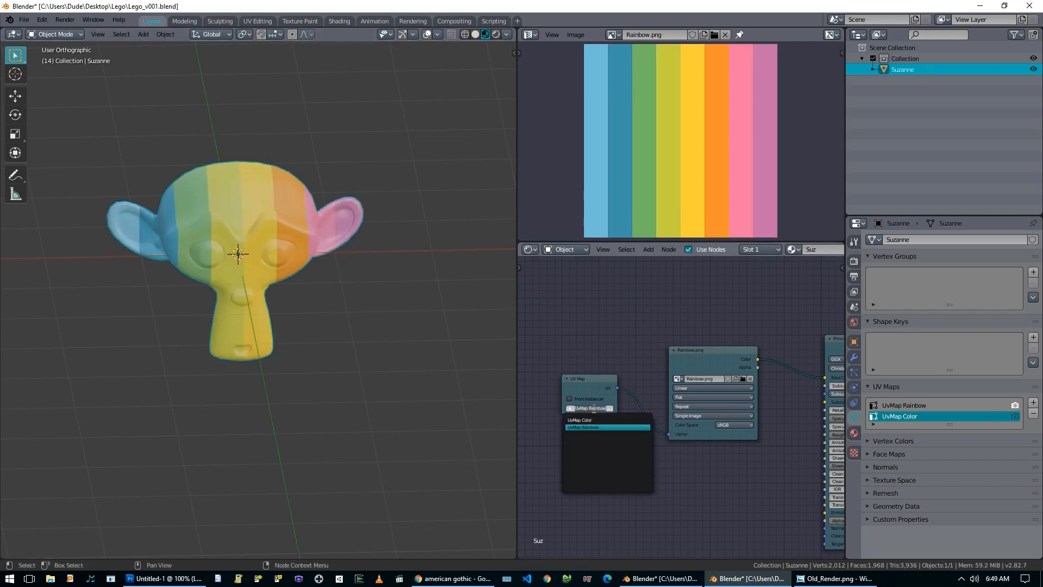
{"action": "left_click", "coordinate": [588, 419]}
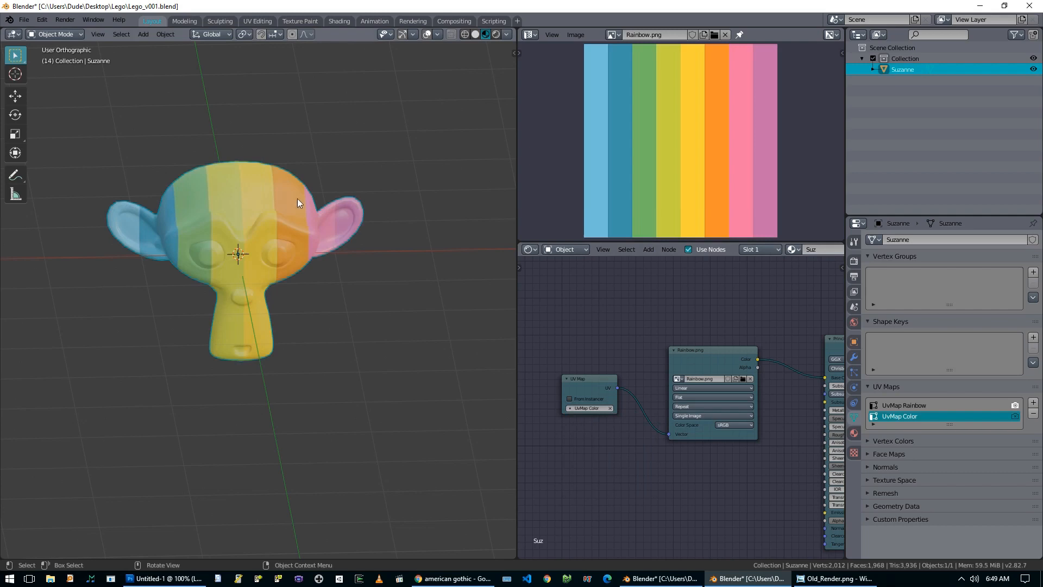
{"action": "key", "text": "Tab"}
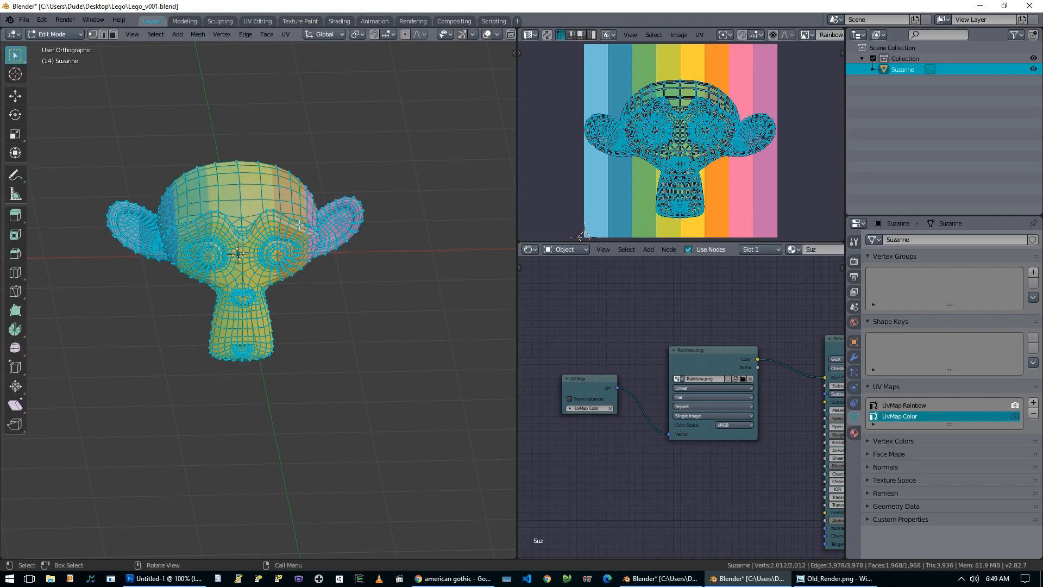
{"action": "key", "text": "KP_1"}
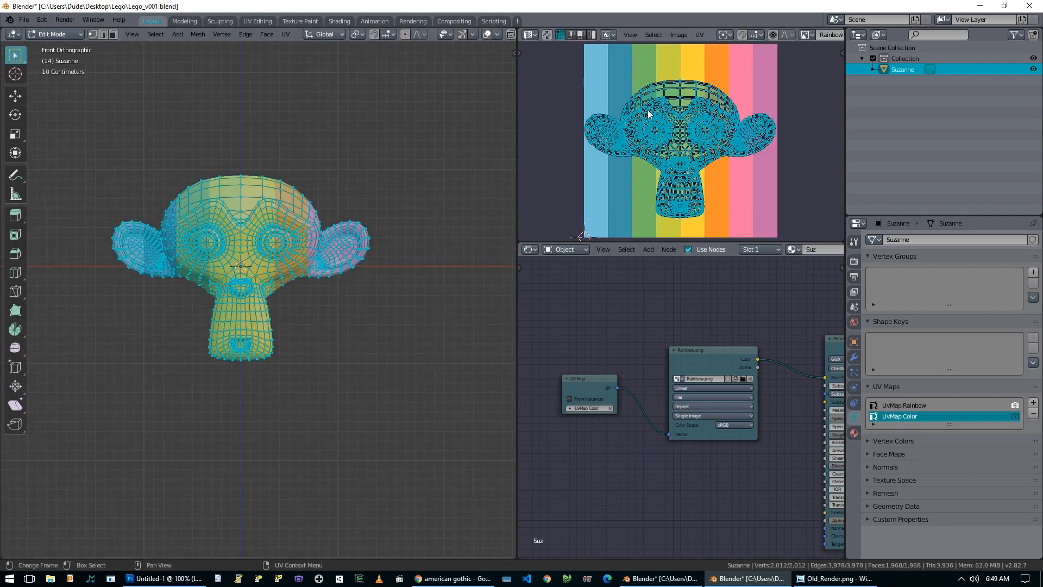
{"action": "key", "text": "s"}
{"action": "left_click", "coordinate": [692, 150]}
{"action": "key", "text": "s"}
{"action": "left_click", "coordinate": [685, 163]}
{"action": "key", "text": "g"}
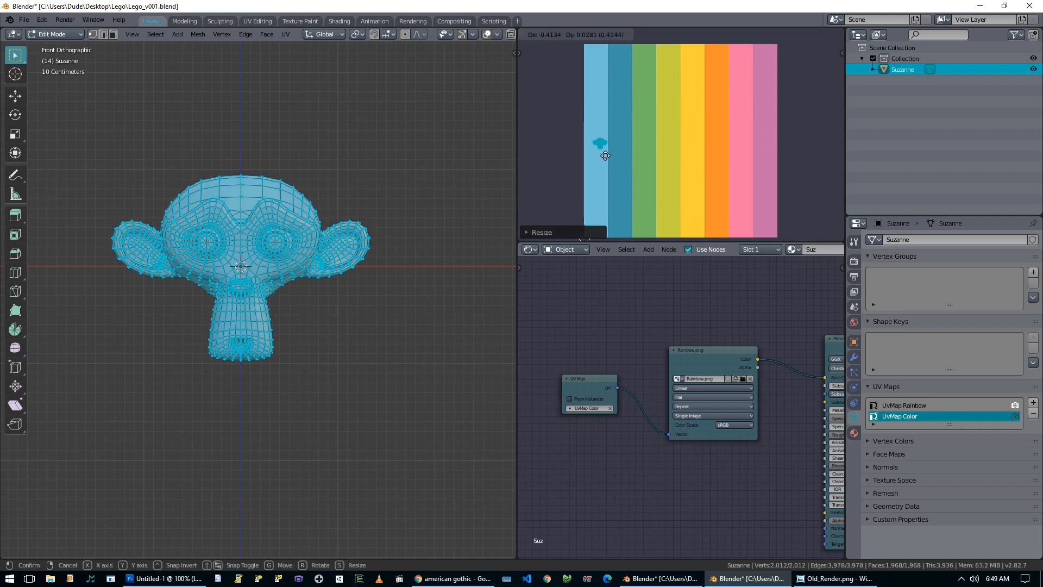
{"action": "left_click", "coordinate": [600, 156]}
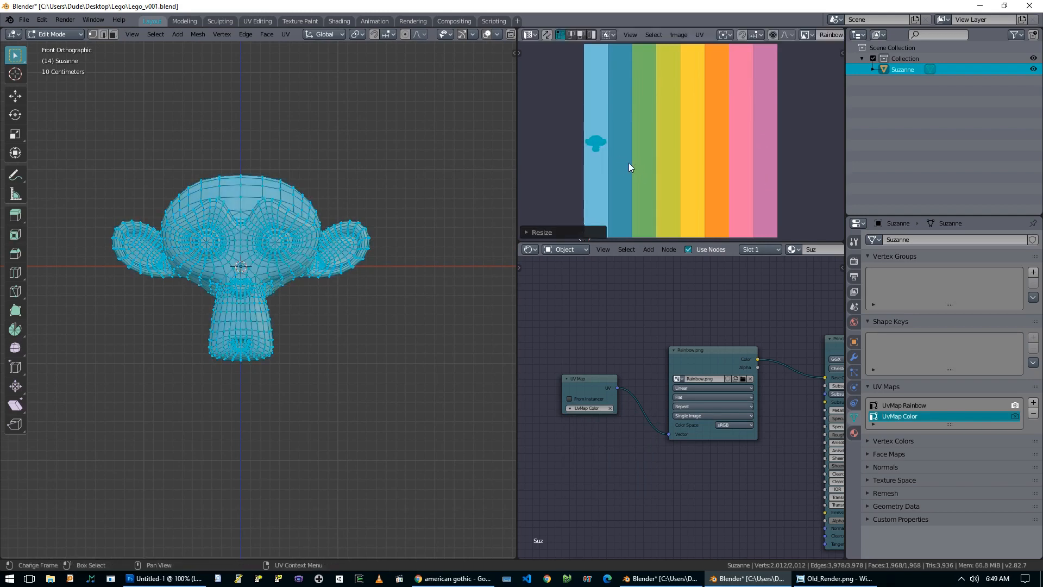
{"action": "scroll", "coordinate": [625, 160], "scroll_direction": "up", "scroll_amount": 2}
{"action": "middle_click_drag", "start_coordinate": [617, 158], "coordinate": [667, 146]}
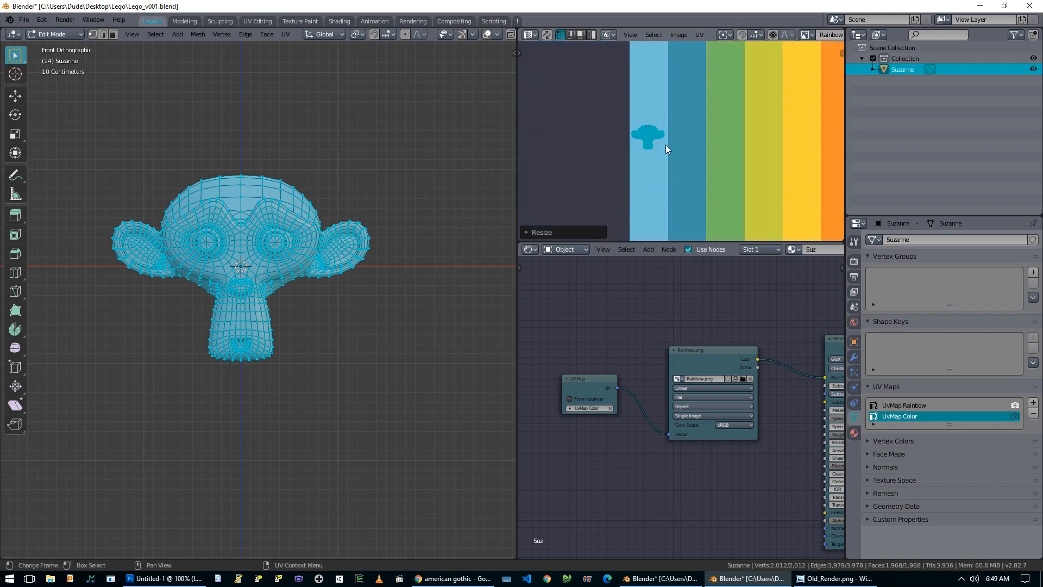
{"action": "key", "text": "Tab"}
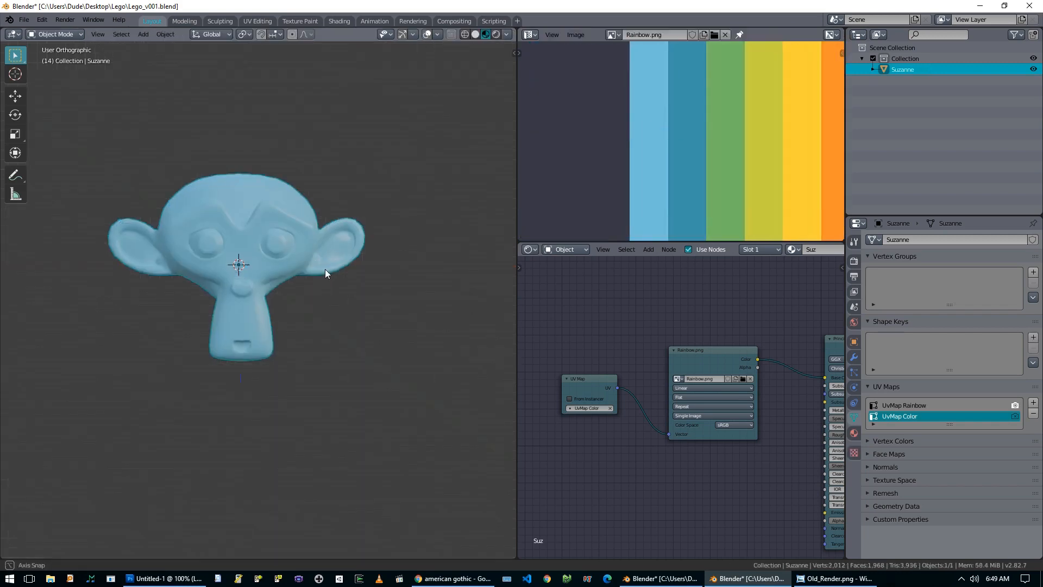
{"action": "middle_click_drag", "start_coordinate": [326, 268], "coordinate": [344, 319]}
Step: Slide the shrunken UVs horizontally across the stripes to the orange one to recolour Suzanne
{"action": "key", "text": "Tab"}
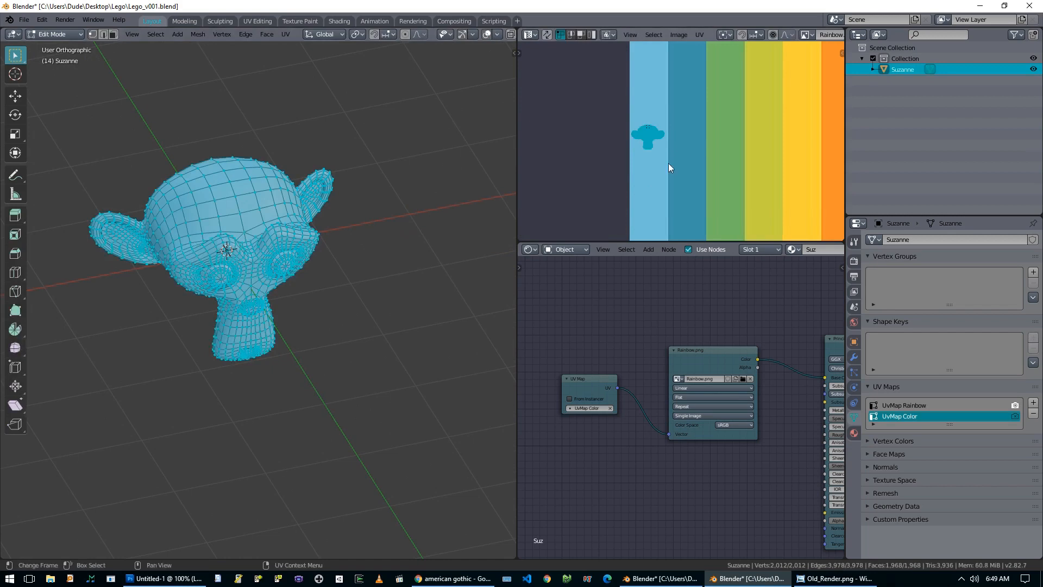
{"action": "key", "text": "g"}
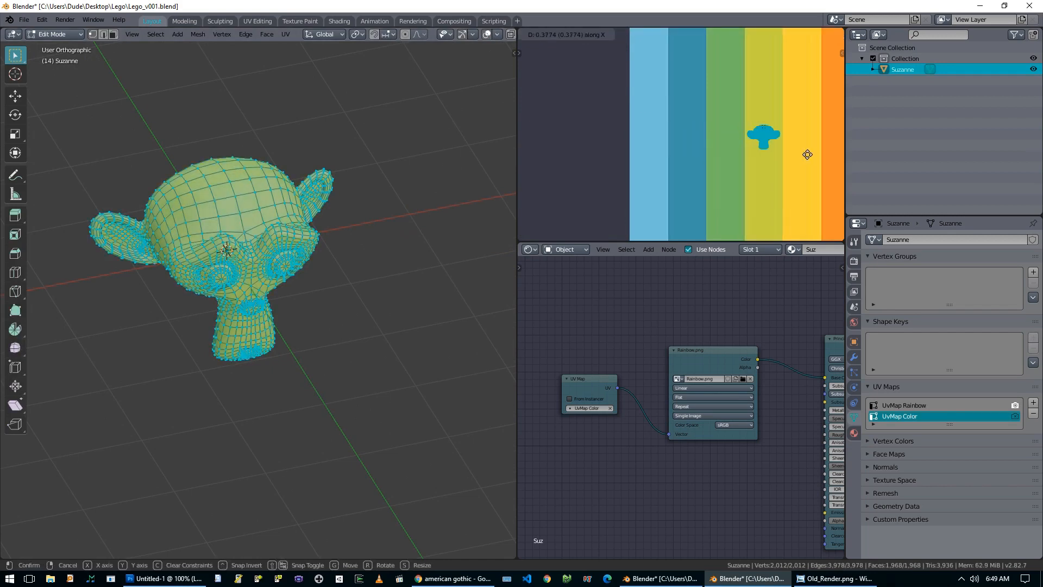
{"action": "left_click", "coordinate": [522, 153]}
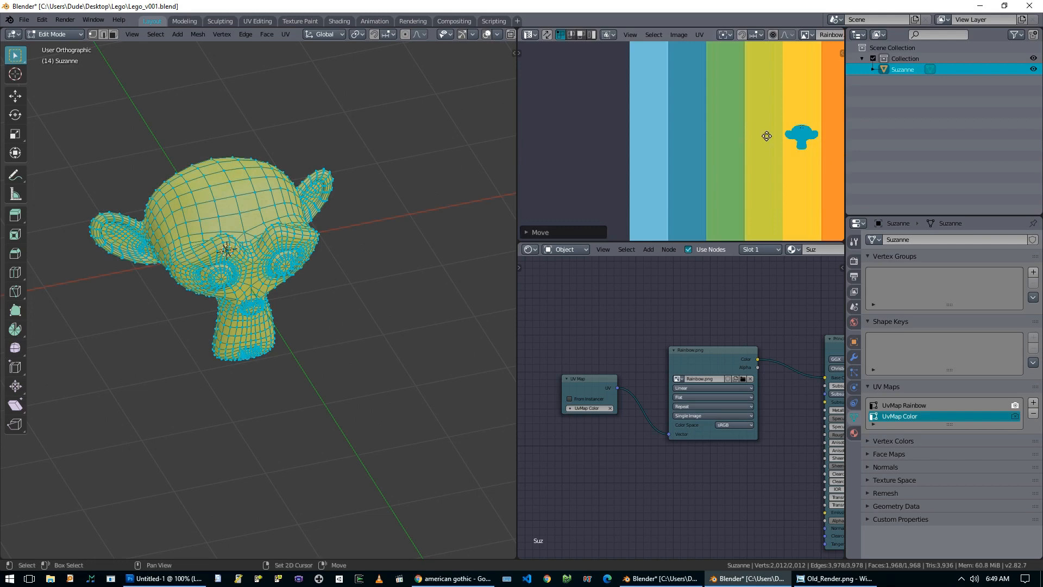
{"action": "middle_click_drag", "start_coordinate": [766, 135], "coordinate": [668, 140]}
{"action": "key", "text": "g"}
{"action": "key", "text": "x"}
{"action": "left_click", "coordinate": [709, 152]}
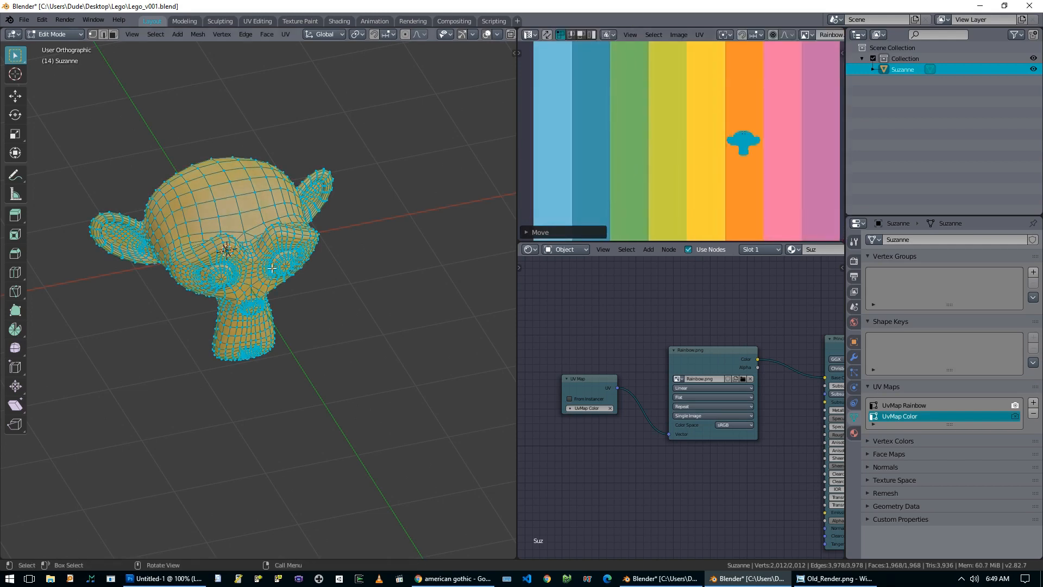
{"action": "key", "text": "Tab"}
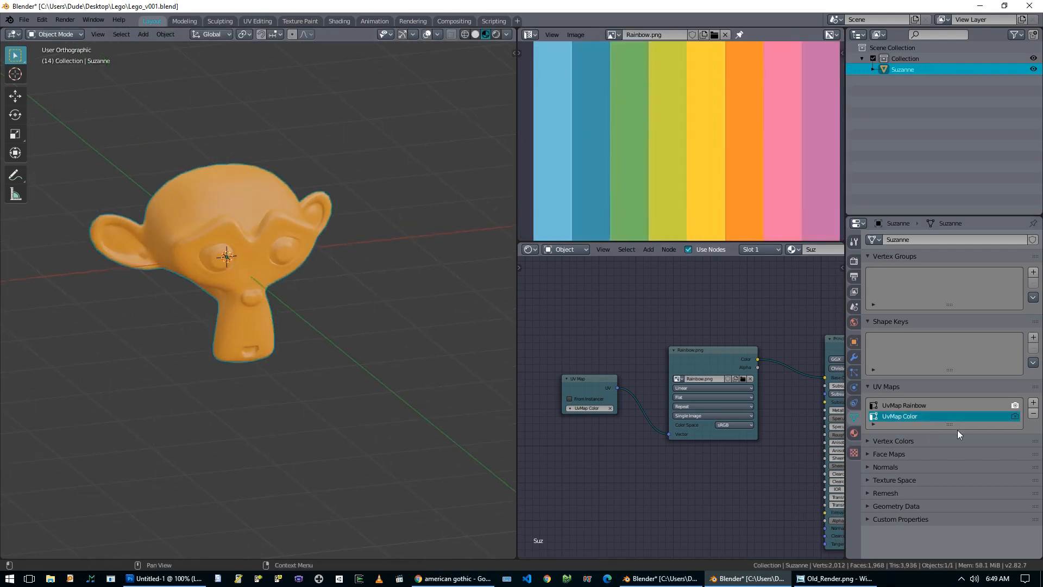
Step: Enlarge the UV Maps list and set the UV Map node to UvMap Rainbow
{"action": "left_click_drag", "start_coordinate": [949, 425], "coordinate": [949, 446]}
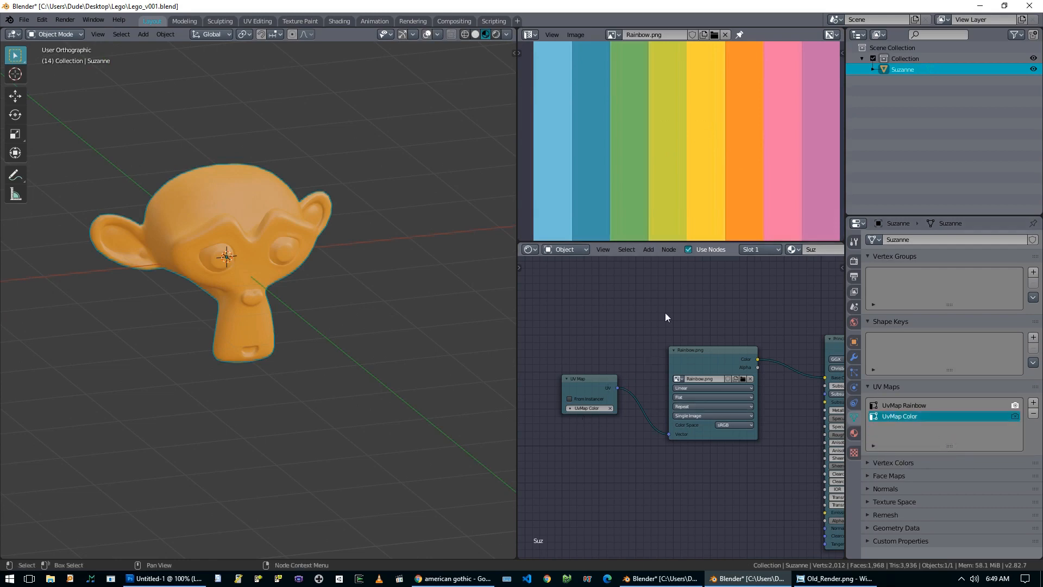
{"action": "left_click", "coordinate": [589, 408]}
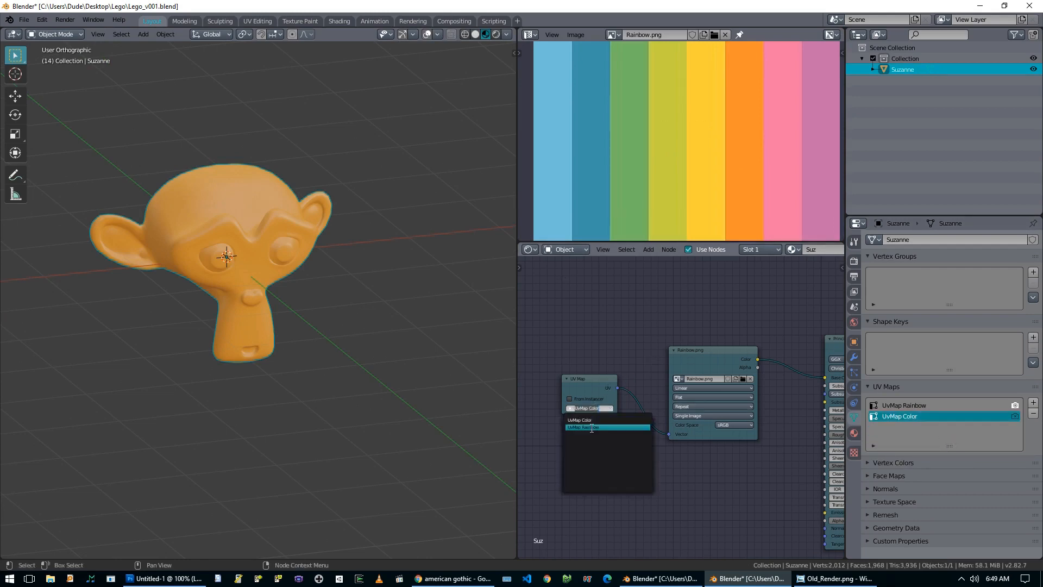
{"action": "left_click", "coordinate": [593, 428]}
{"action": "middle_click_drag", "start_coordinate": [415, 387], "coordinate": [326, 282]}
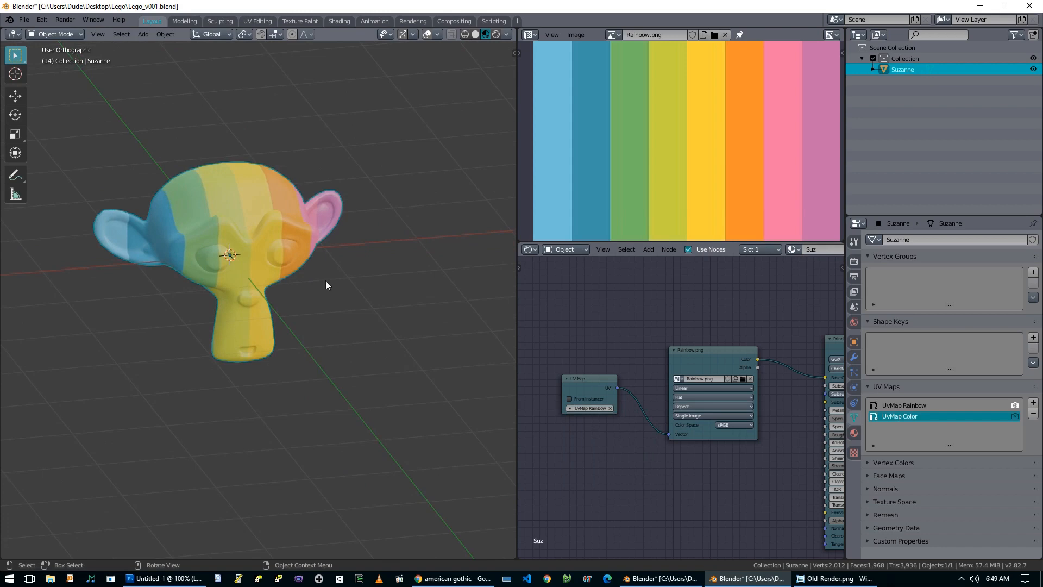
Step: Make UvMap Rainbow the active UV map in Edit Mode to show its layout over the stripes
{"action": "key", "text": "Tab"}
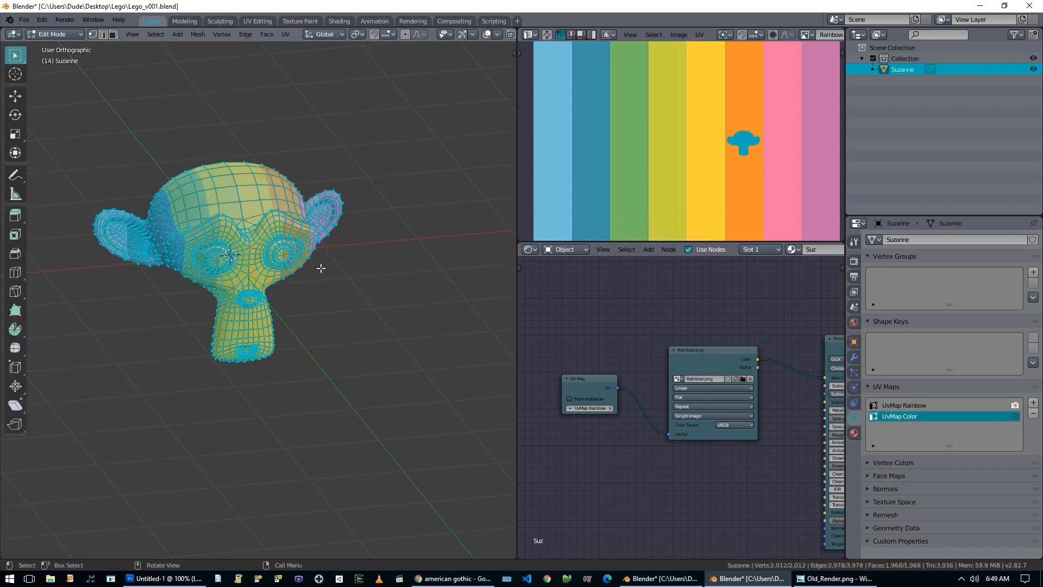
{"action": "left_click", "coordinate": [905, 405]}
{"action": "scroll", "coordinate": [635, 128], "scroll_direction": "down", "scroll_amount": 2}
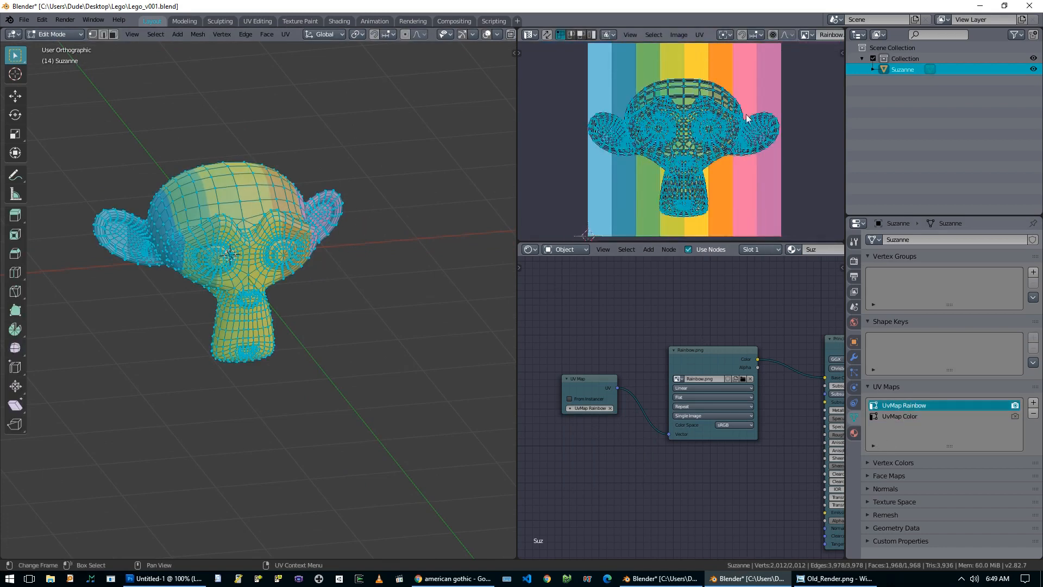
{"action": "key", "text": "Tab"}
{"action": "key", "text": "Tab"}
{"action": "middle_click_drag", "start_coordinate": [313, 261], "coordinate": [293, 264]}
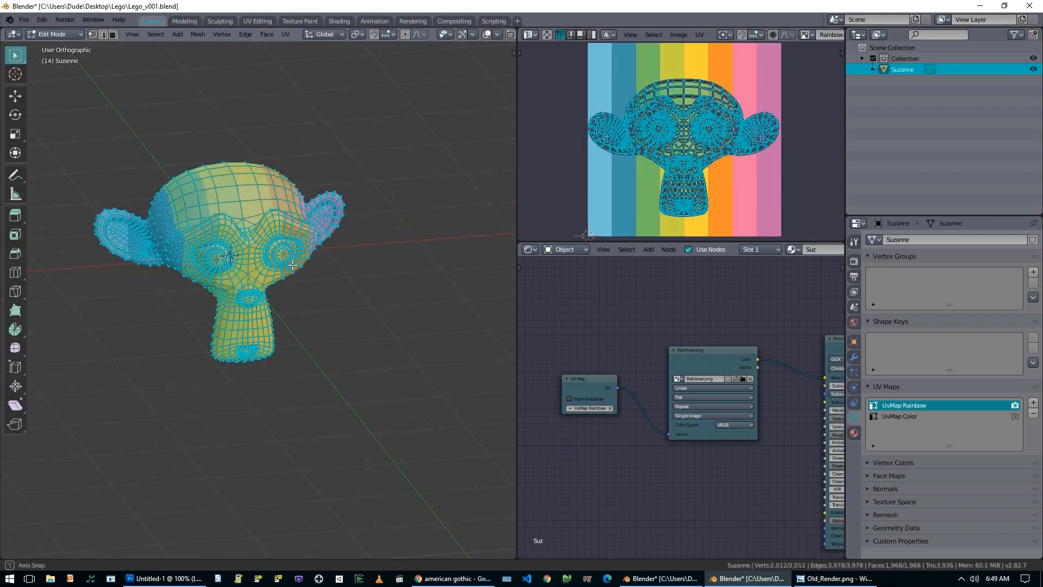
Step: Make UvMap Color the active UV map and set the UV Map node to UvMap Color
{"action": "left_click", "coordinate": [907, 416]}
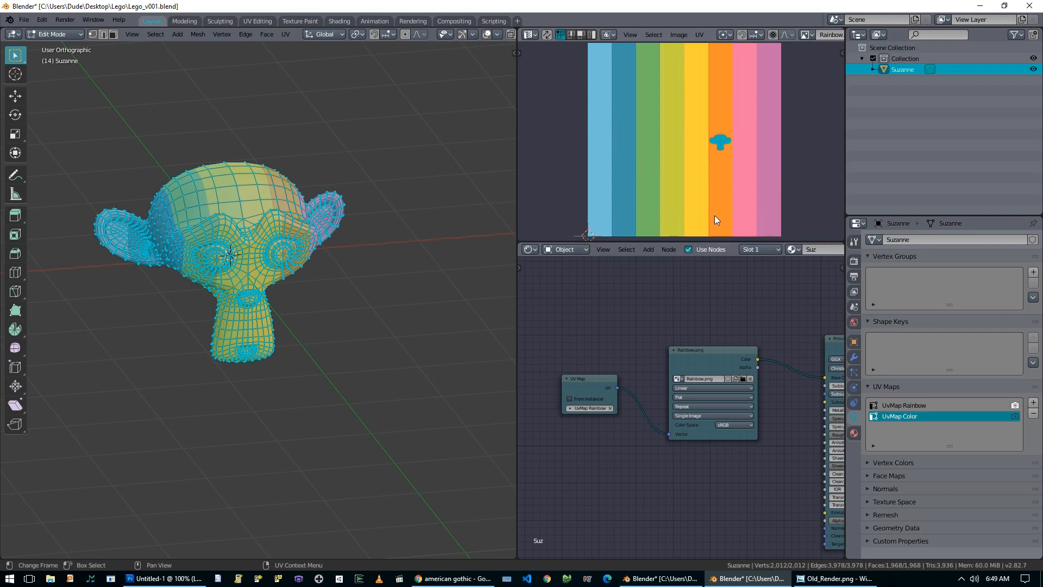
{"action": "left_click", "coordinate": [591, 408]}
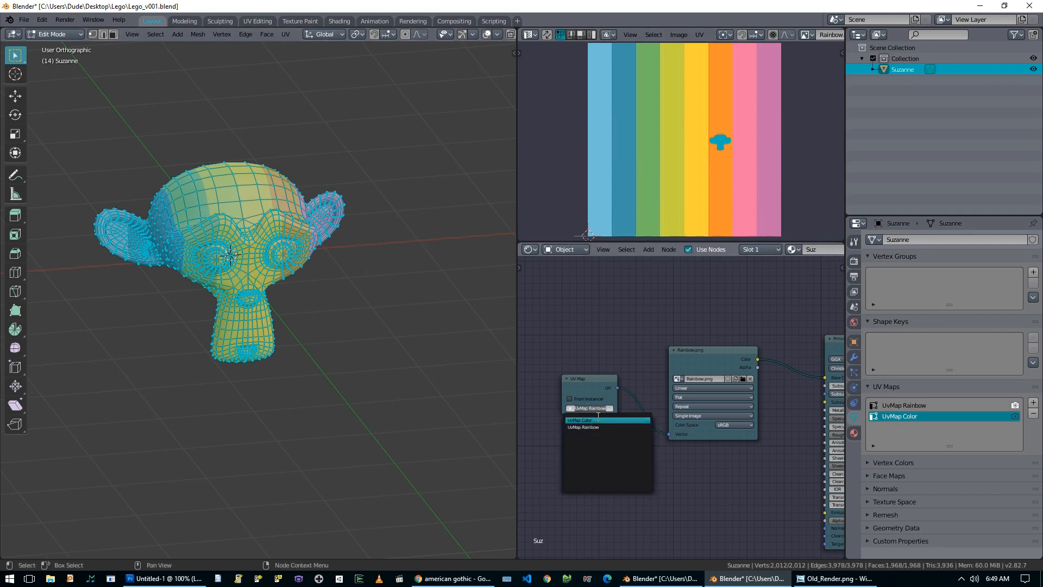
{"action": "left_click", "coordinate": [598, 420]}
{"action": "key", "text": "Tab"}
{"action": "mouse_move", "coordinate": [370, 291]}
{"action": "middle_mouse_down"}
{"action": "mouse_move", "coordinate": [452, 291]}
{"action": "mouse_move", "coordinate": [287, 293]}
{"action": "mouse_move", "coordinate": [301, 284]}
{"action": "mouse_move", "coordinate": [356, 296]}
{"action": "middle_mouse_up"}
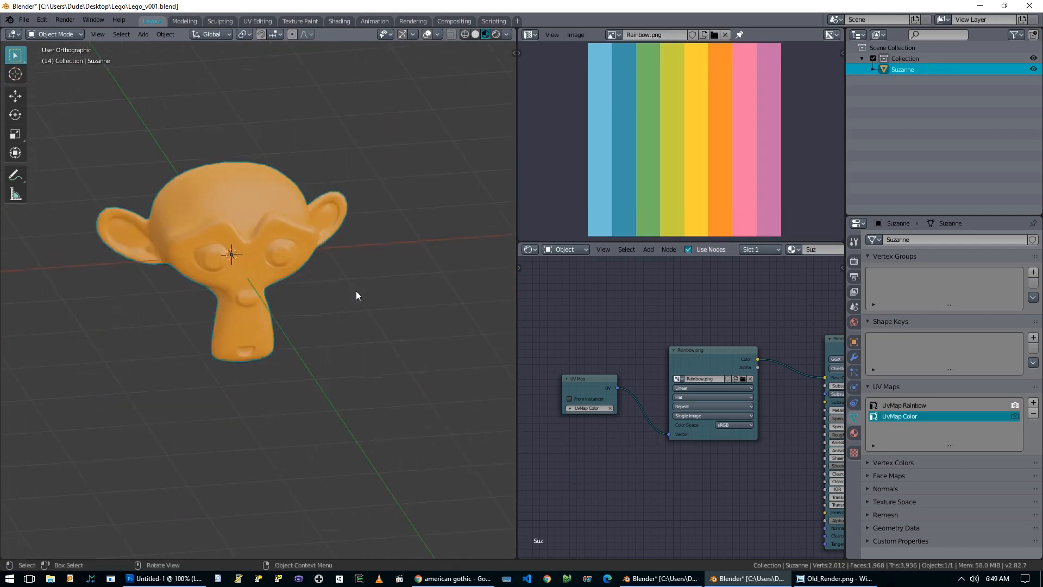
Step: Collapse Suzanne's UvMap Color UVs to a single point on the orange stripe by scaling them to 0
{"action": "key", "text": "Tab"}
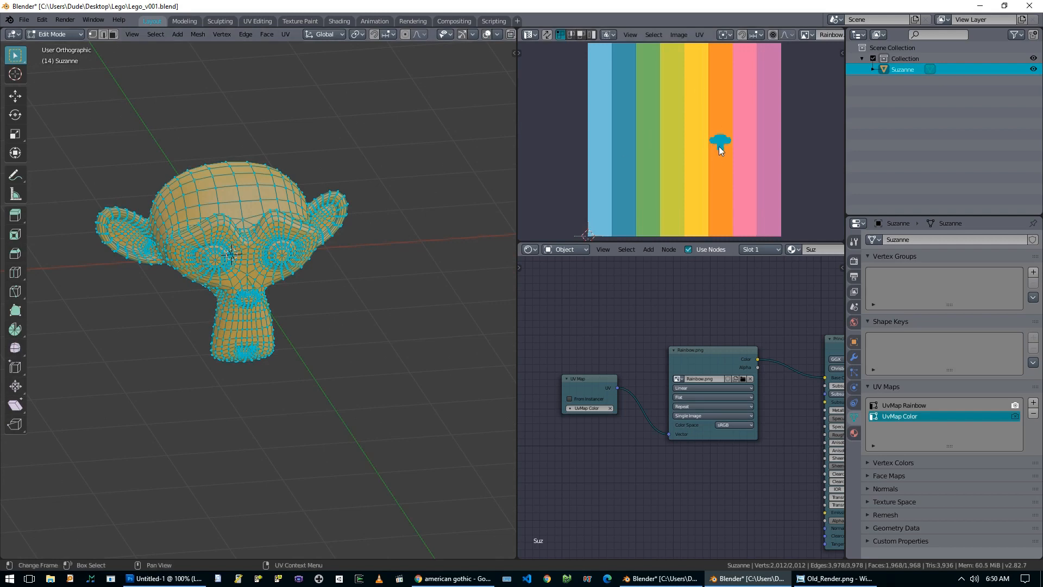
{"action": "key", "text": "s"}
{"action": "right_click", "coordinate": [747, 174]}
{"action": "key", "text": "s"}
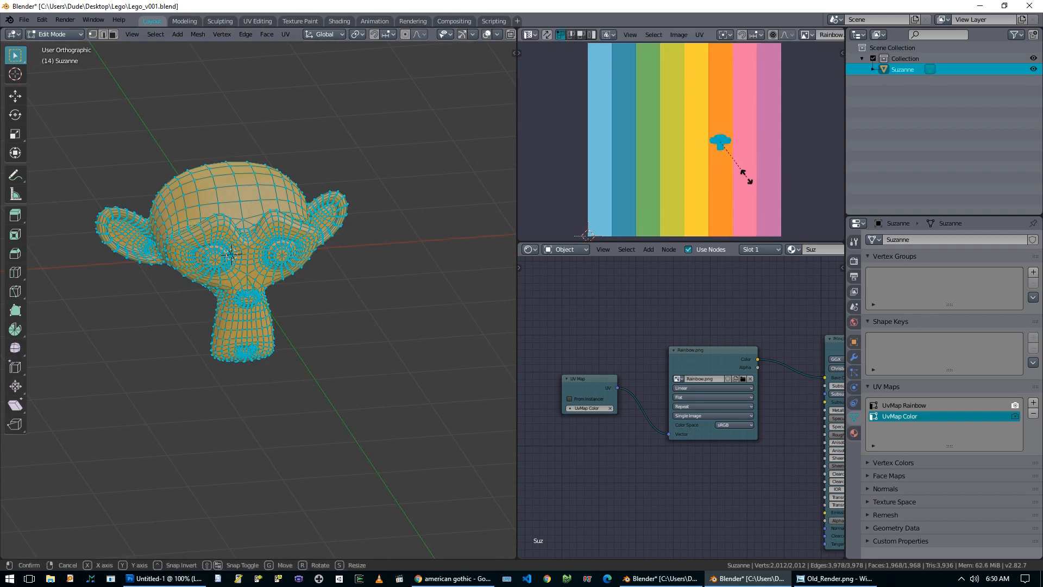
{"action": "key", "text": "0"}
{"action": "key", "text": "Return"}
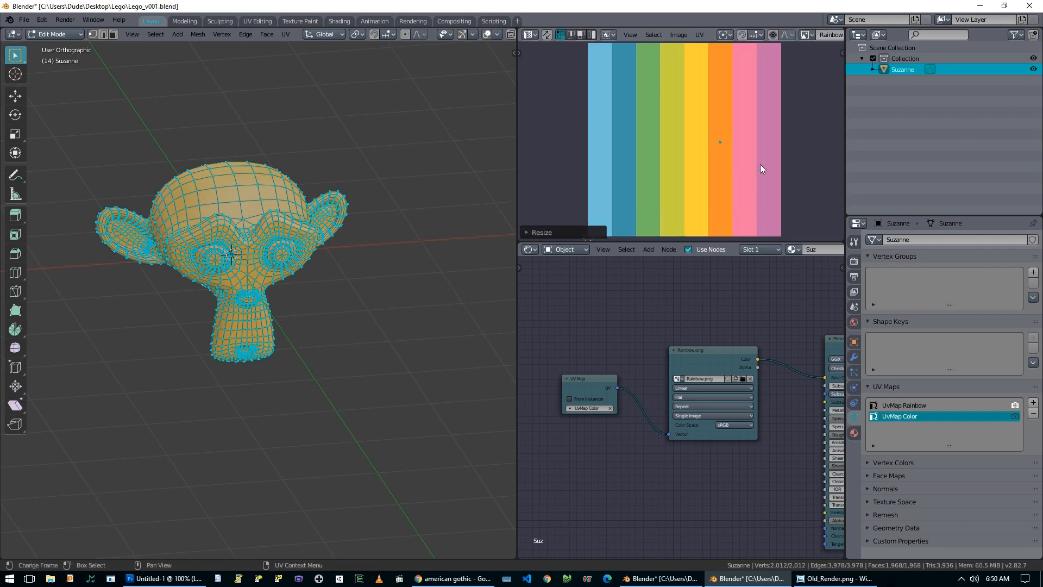
Step: Try moving the collapsed UV point onto the yellow stripe, and undo the scaling to 0 to restore Suzanne's small UV island
{"action": "key", "text": "g"}
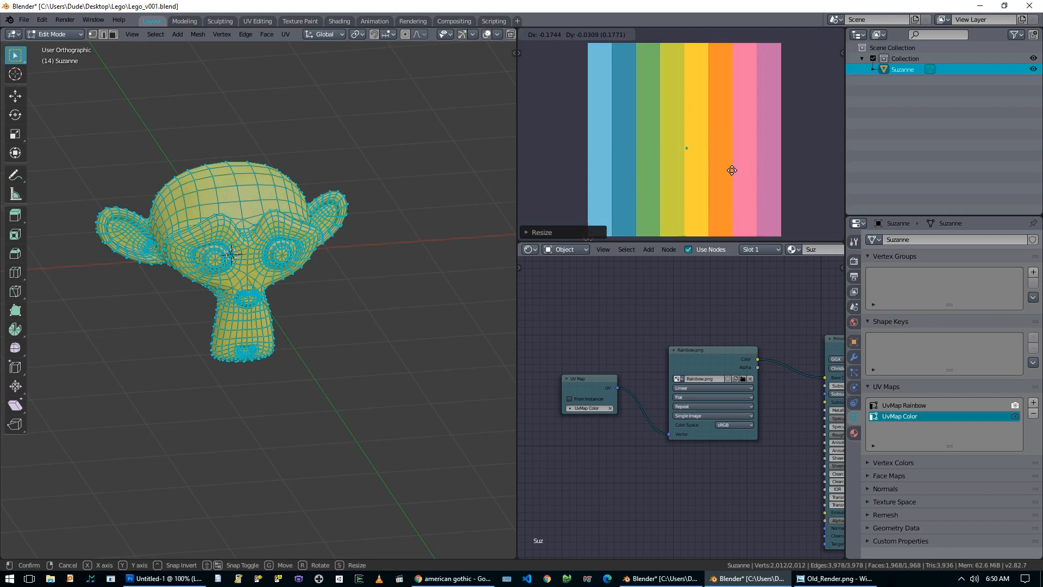
{"action": "left_click", "coordinate": [701, 177]}
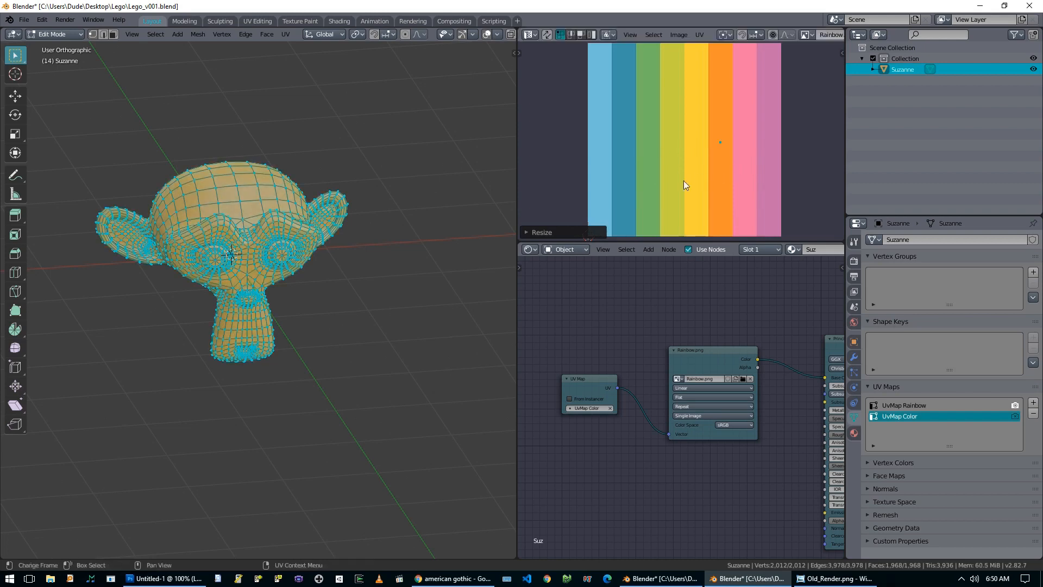
{"action": "key", "text": "ctrl+z"}
Step: Slide Suzanne's UV island along X from the orange stripe until it straddles the dark blue and green stripes
{"action": "key", "text": "g"}
{"action": "key", "text": "x"}
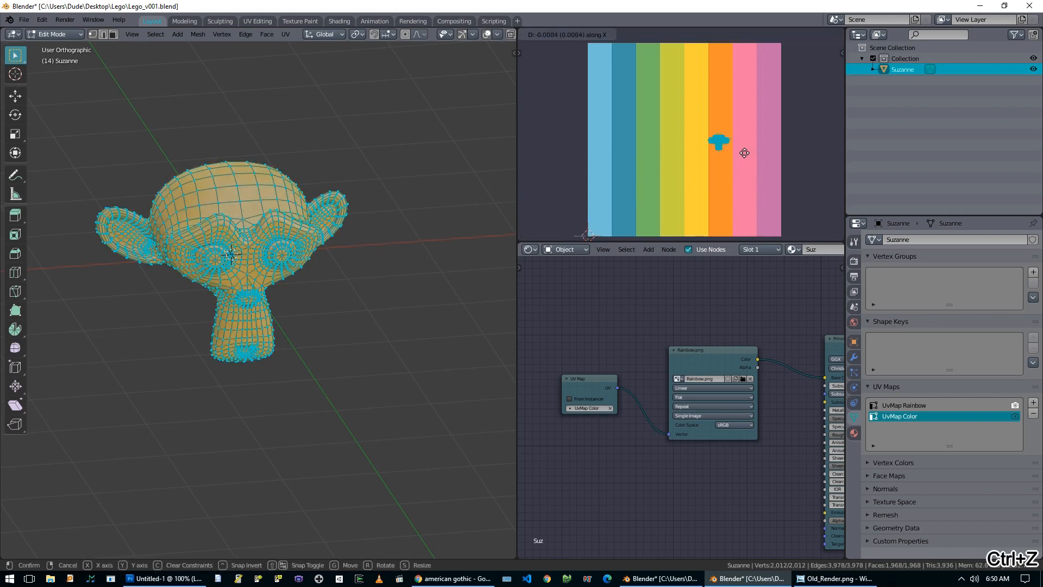
{"action": "left_click", "coordinate": [736, 153]}
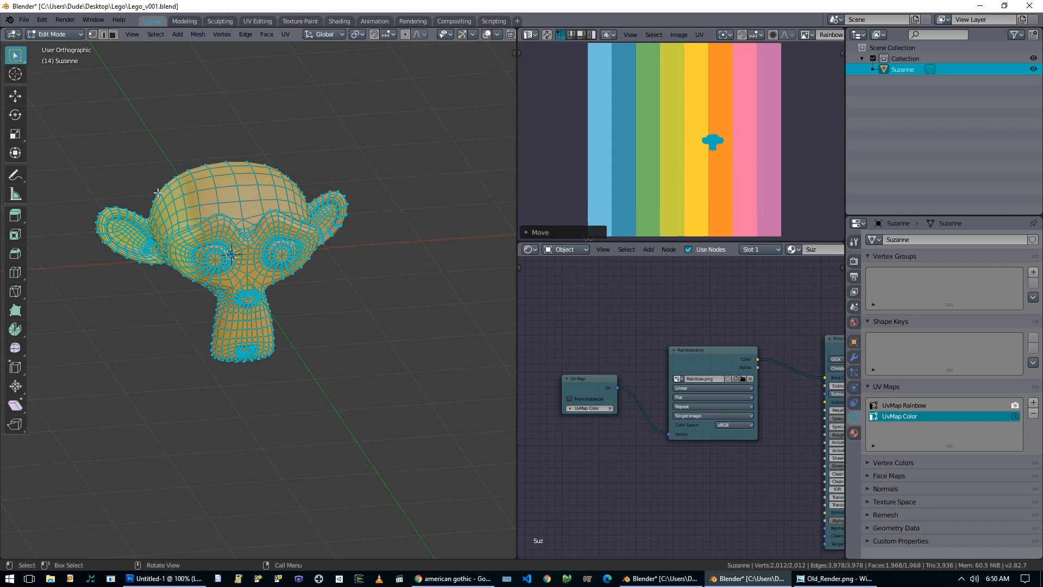
{"action": "key", "text": "g"}
{"action": "key", "text": "x"}
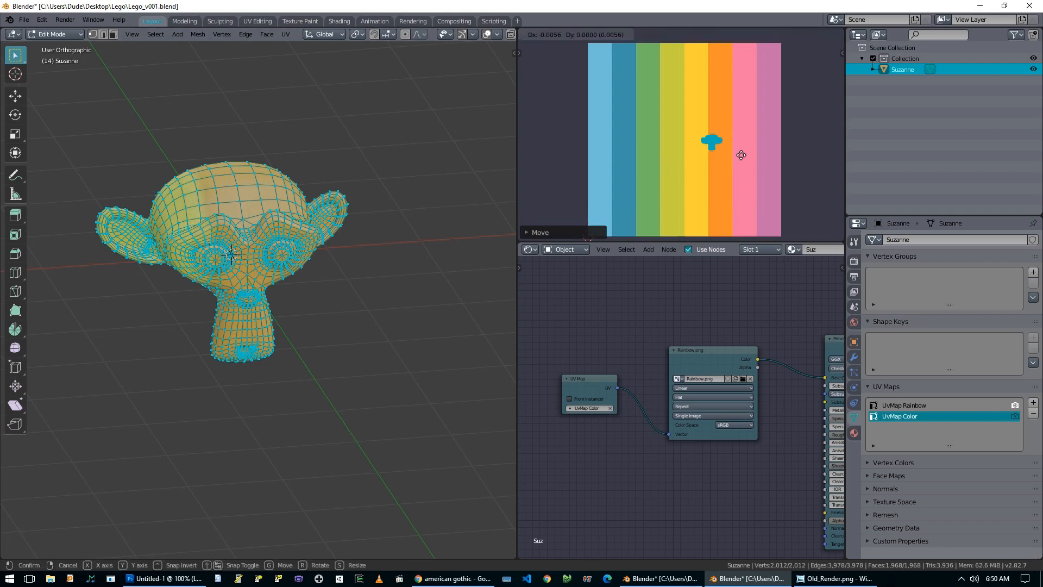
{"action": "left_click", "coordinate": [715, 162]}
{"action": "key", "text": "g"}
{"action": "key", "text": "x"}
{"action": "left_click", "coordinate": [669, 170]}
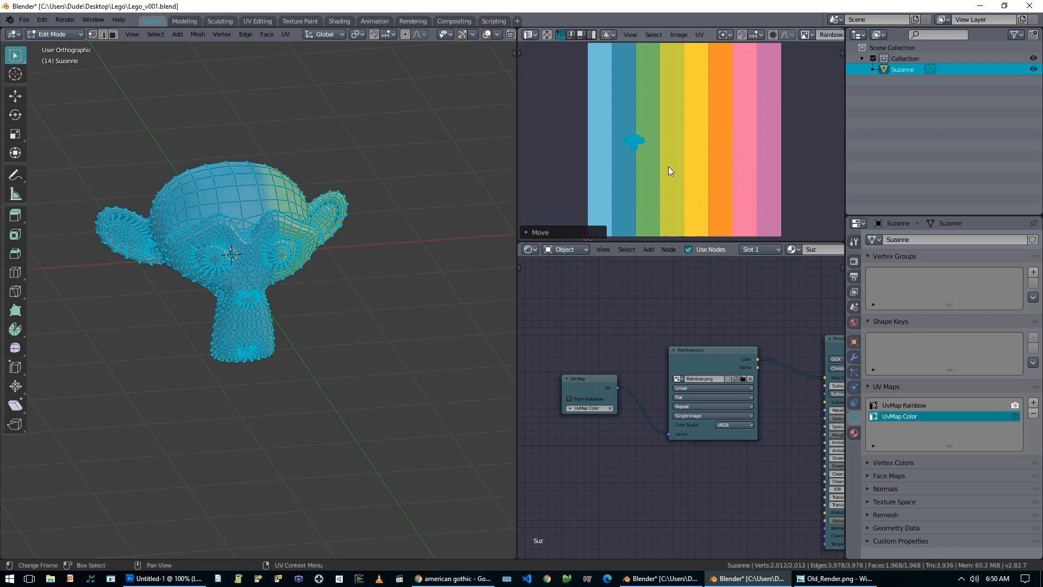
Step: Collapse the UV island to a point on the green stripe by scaling to 0, and move that point onto the yellow-green stripe
{"action": "key", "text": "g"}
{"action": "key", "text": "x"}
{"action": "left_click", "coordinate": [685, 165]}
{"action": "key", "text": "s"}
{"action": "key", "text": "0"}
{"action": "key", "text": "Return"}
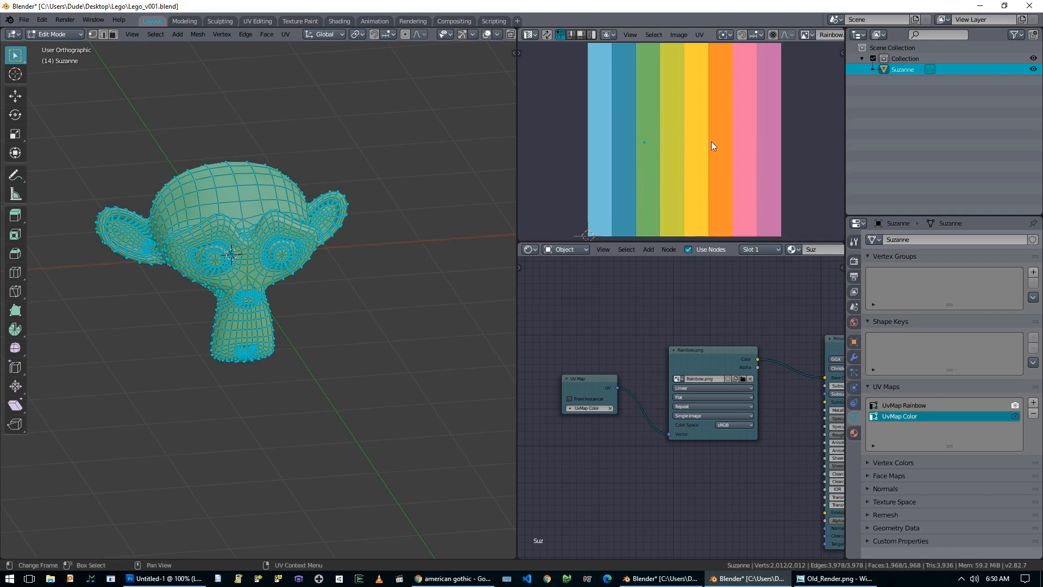
{"action": "key", "text": "g"}
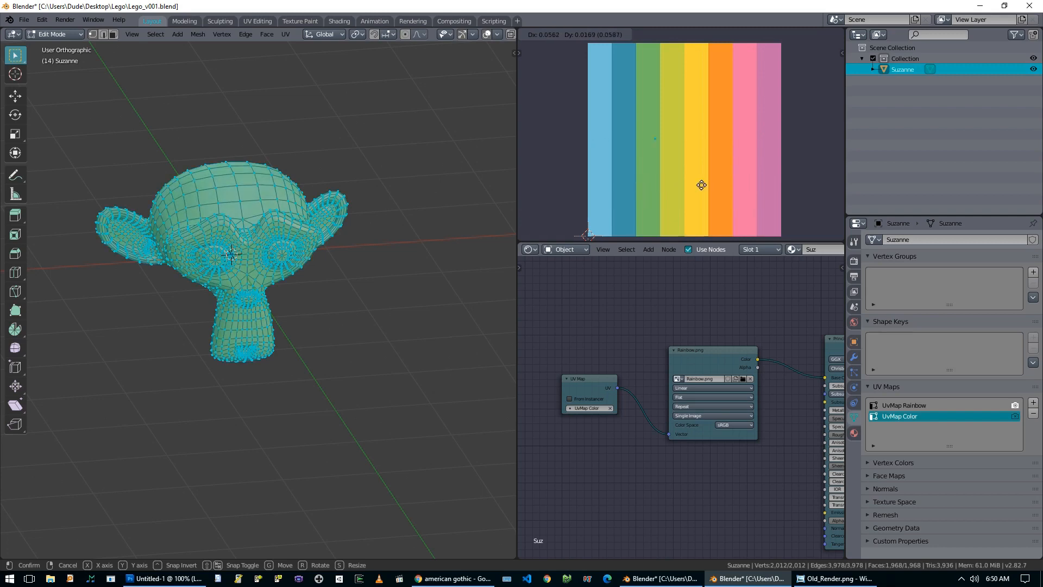
{"action": "left_click", "coordinate": [716, 185]}
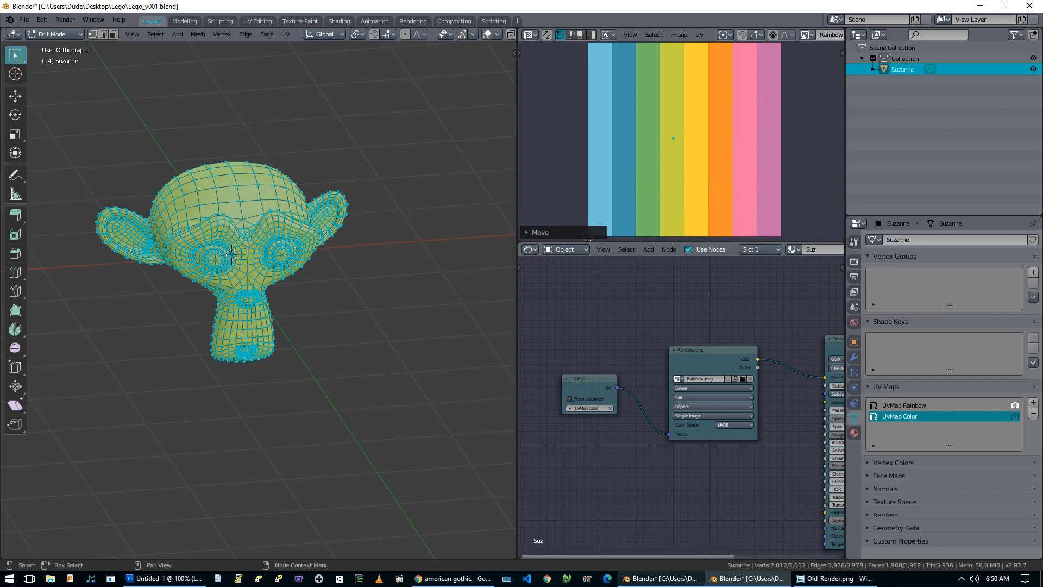
Step: Switch to the Lego_v002.blend window and apply both Array modifiers on the Brick object
{"action": "left_click", "coordinate": [660, 578]}
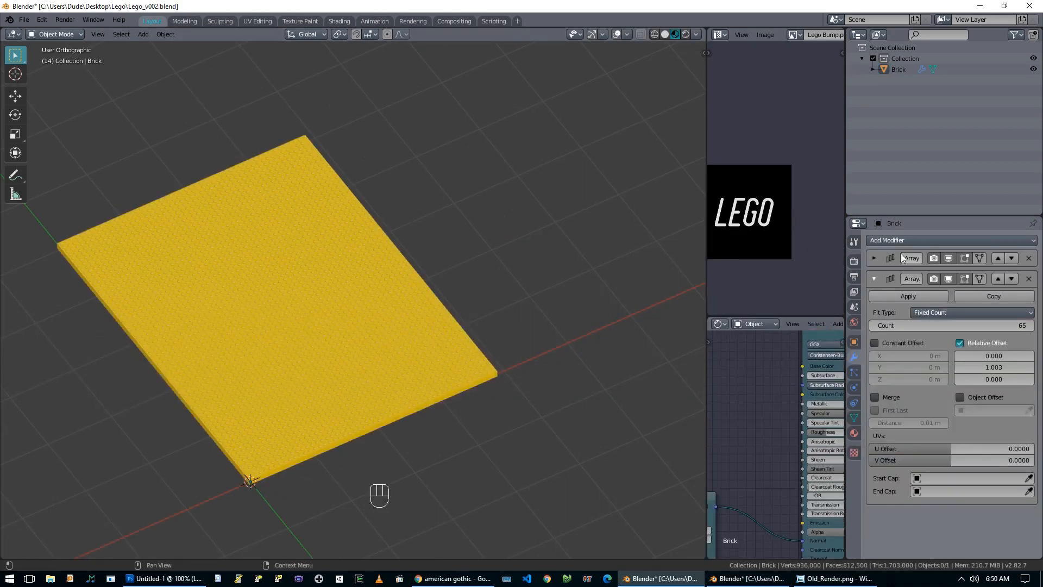
{"action": "left_click", "coordinate": [874, 279]}
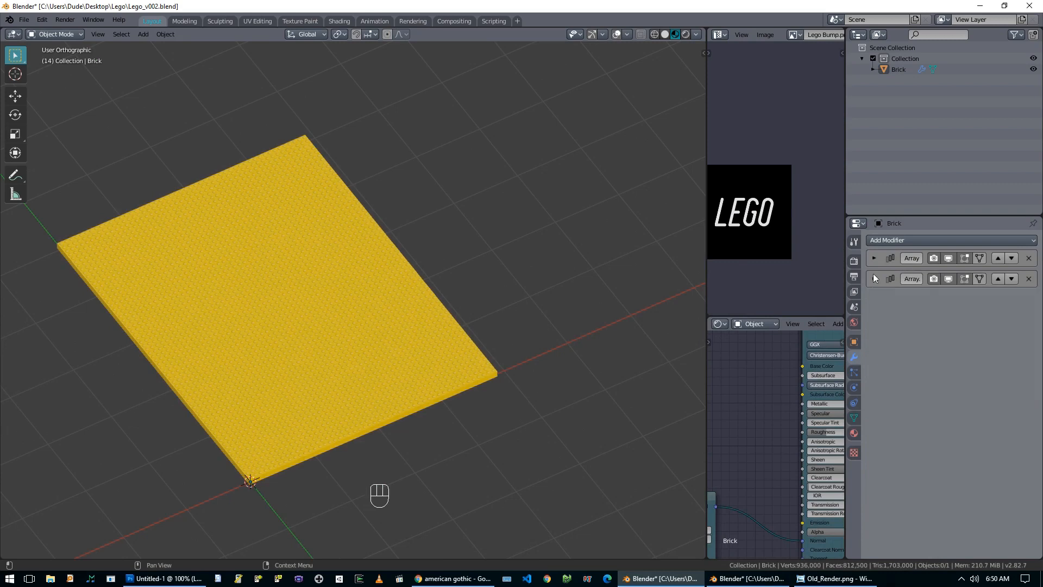
{"action": "left_click", "coordinate": [873, 258]}
{"action": "key", "text": "ctrl+a"}
{"action": "left_click", "coordinate": [873, 258]}
{"action": "key", "text": "ctrl+a"}
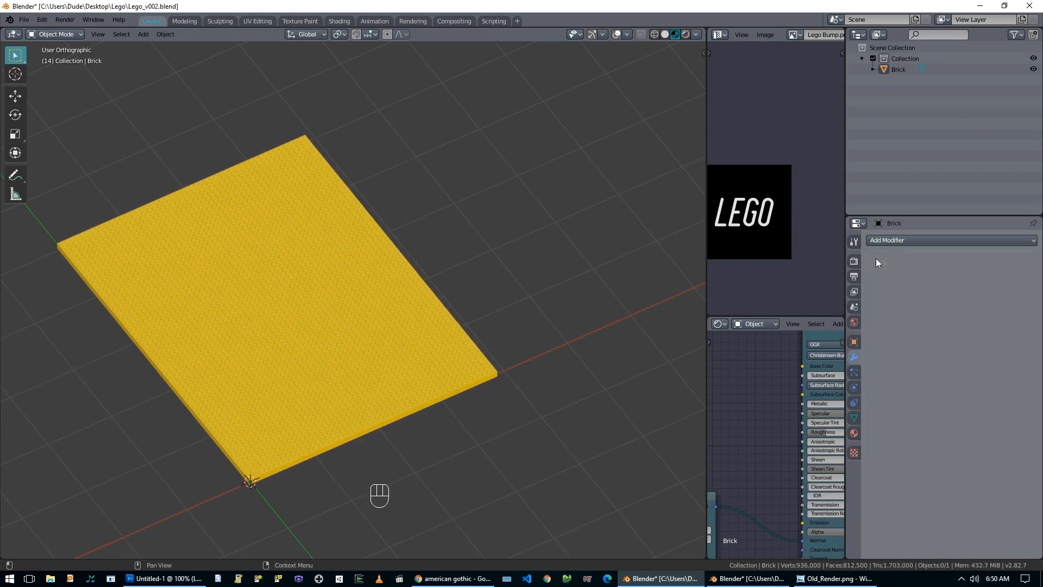
Step: Examine the brick plate's applied geometry in Edit Mode, and return to Object Mode
{"action": "middle_click_drag", "start_coordinate": [304, 261], "coordinate": [341, 292]}
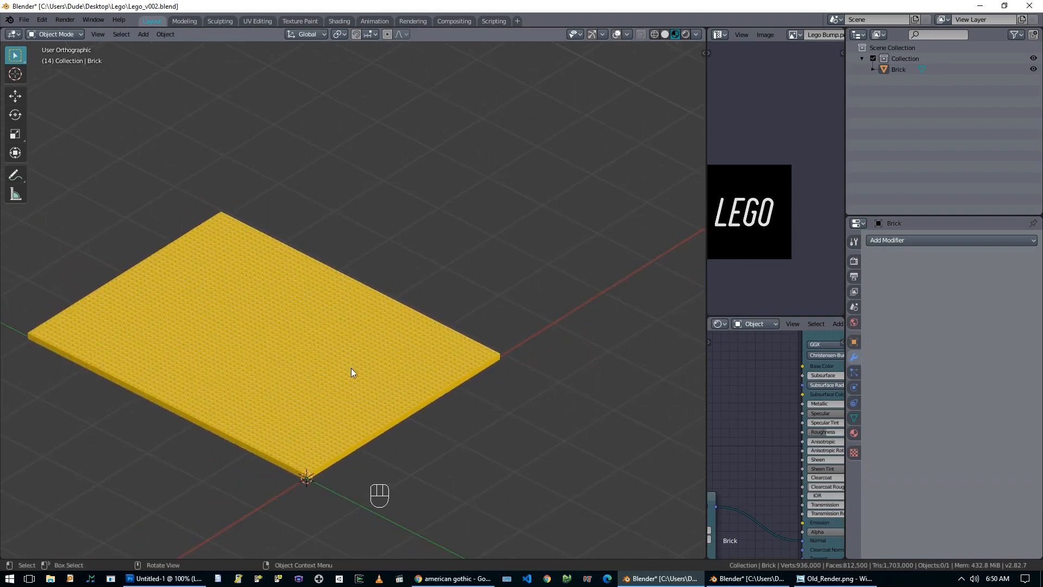
{"action": "key", "text": "Tab"}
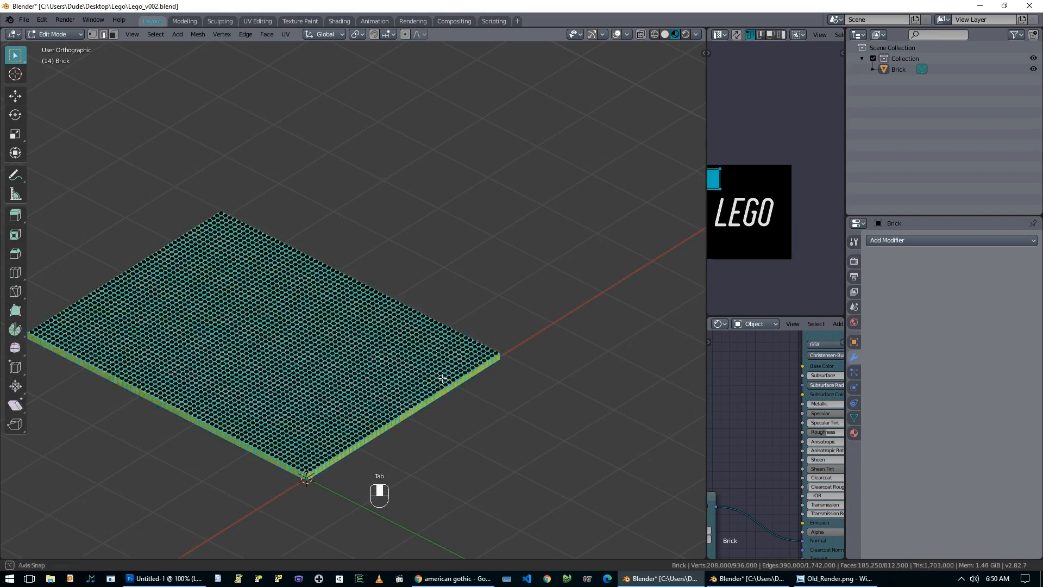
{"action": "middle_click_drag", "start_coordinate": [442, 377], "coordinate": [412, 392]}
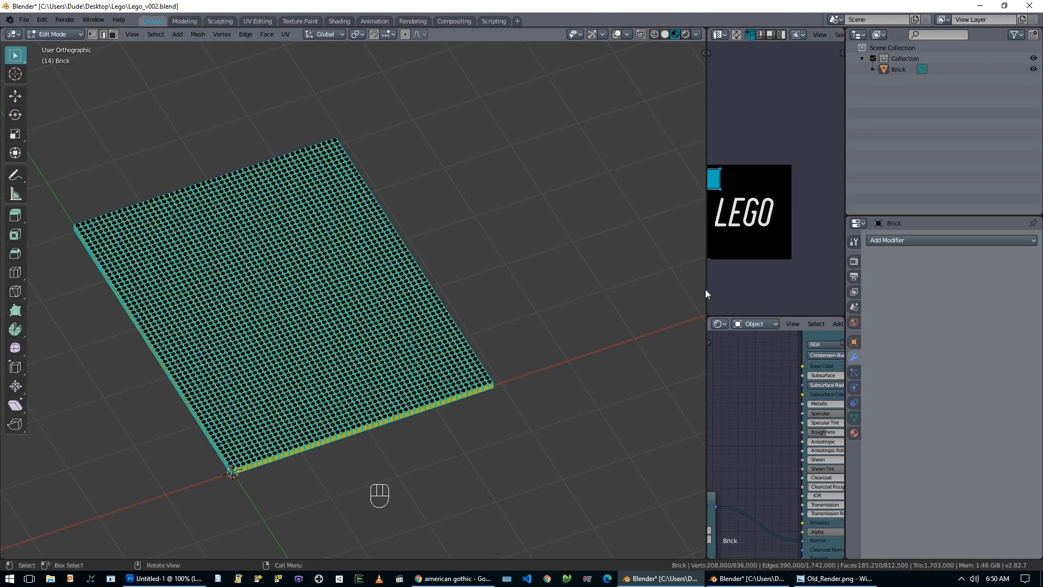
{"action": "key", "text": "Tab"}
Step: Widen the image and node editors, and add a second UV map named UVColor to the Brick object
{"action": "left_click_drag", "start_coordinate": [706, 291], "coordinate": [548, 293]}
{"action": "left_click", "coordinate": [280, 399]}
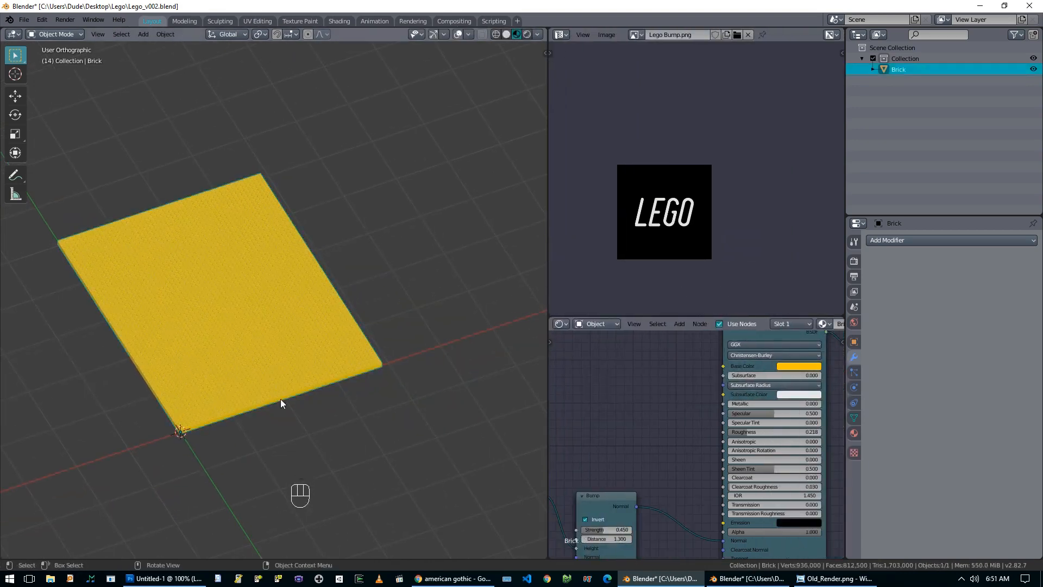
{"action": "left_click", "coordinate": [854, 418]}
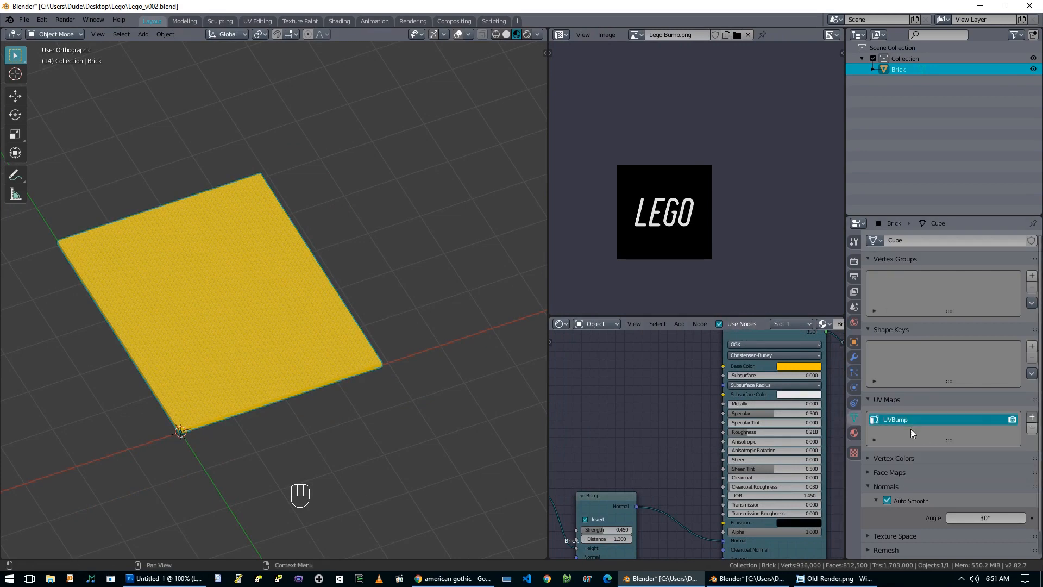
{"action": "left_click", "coordinate": [895, 430]}
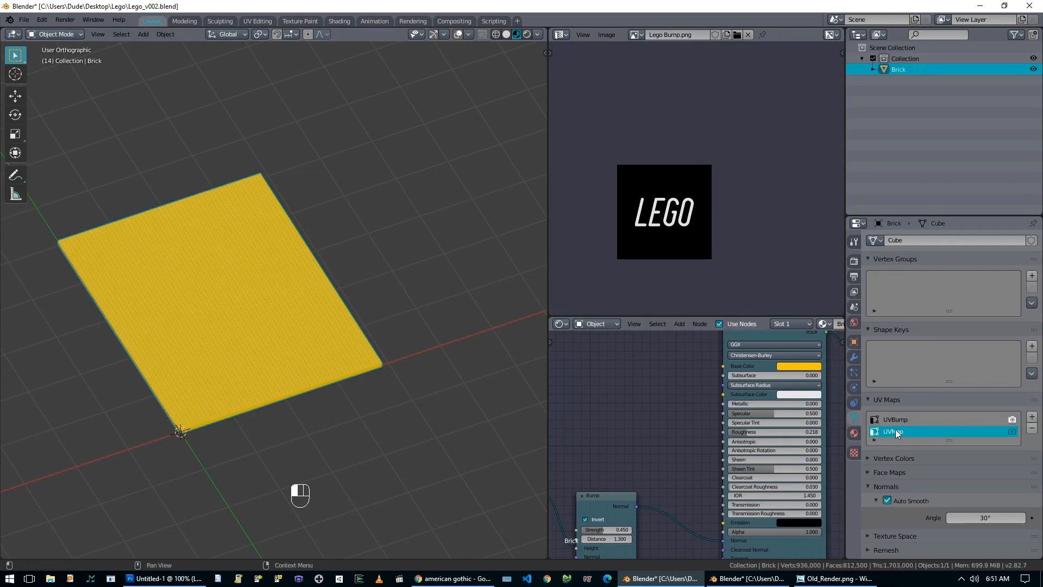
{"action": "key", "text": "F2"}
{"action": "left_click_drag", "start_coordinate": [962, 438], "coordinate": [962, 451]}
{"action": "key", "text": "Escape"}
{"action": "double_click", "coordinate": [898, 432]}
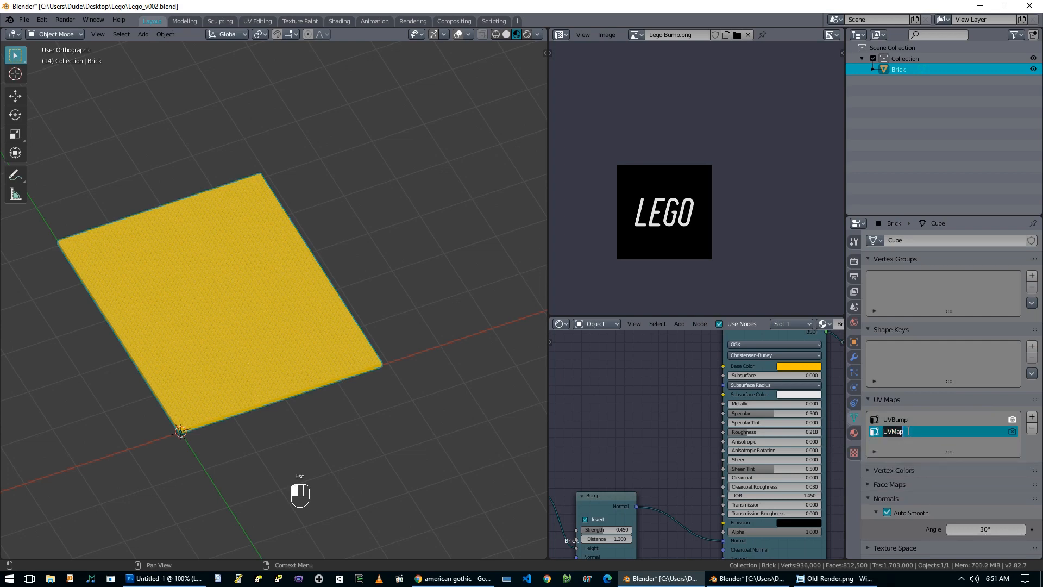
{"action": "type", "text": "UVColor"}
{"action": "key", "text": "Return"}
Step: Unwrap all of the brick mesh into UVColor from the top view with Project from View (Bounds)
{"action": "middle_click_drag", "start_coordinate": [390, 385], "coordinate": [364, 358]}
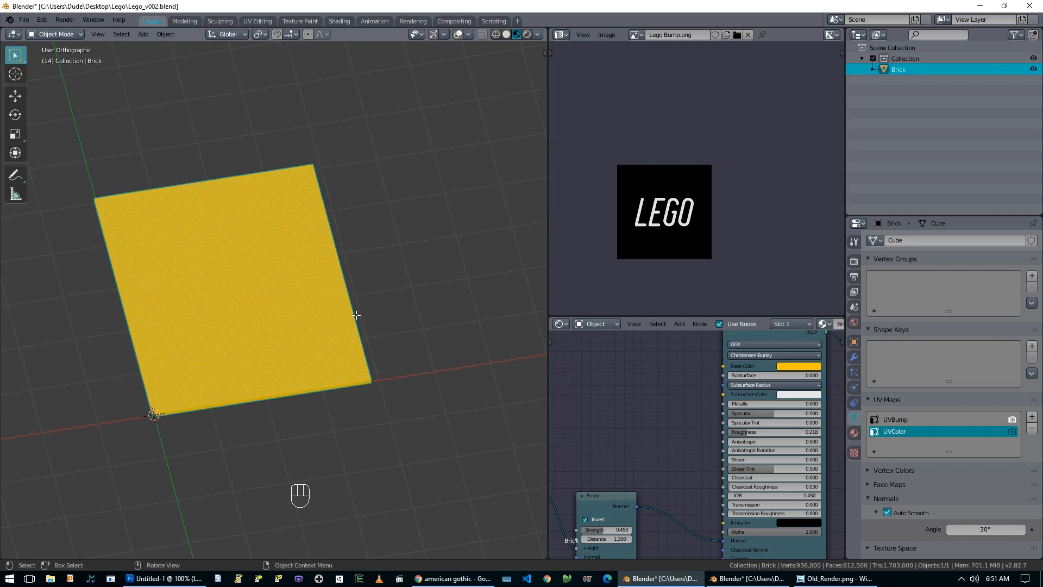
{"action": "key", "text": "Tab"}
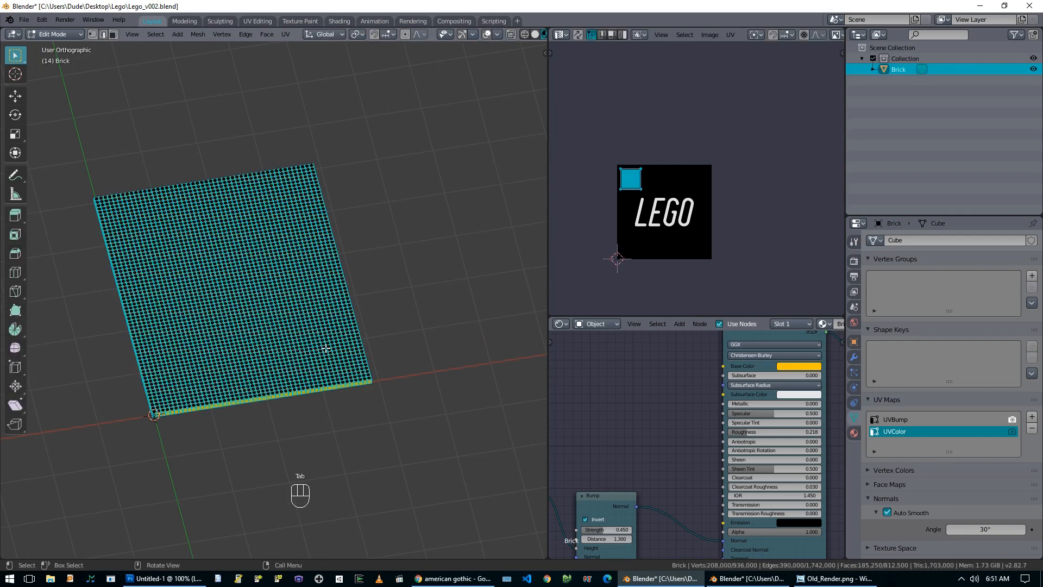
{"action": "key", "text": "a"}
{"action": "key", "text": "KP_7"}
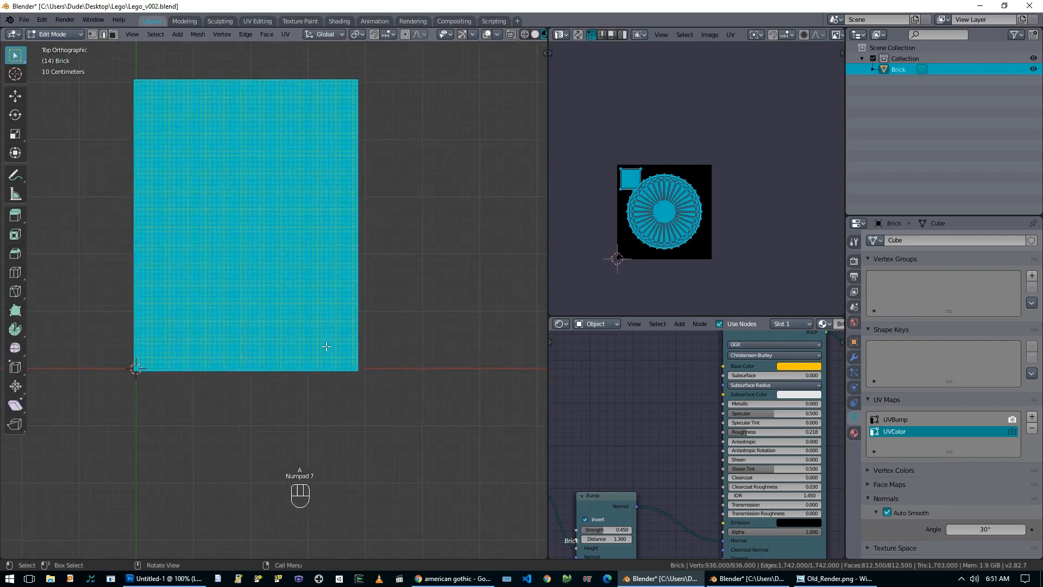
{"action": "key", "text": "u"}
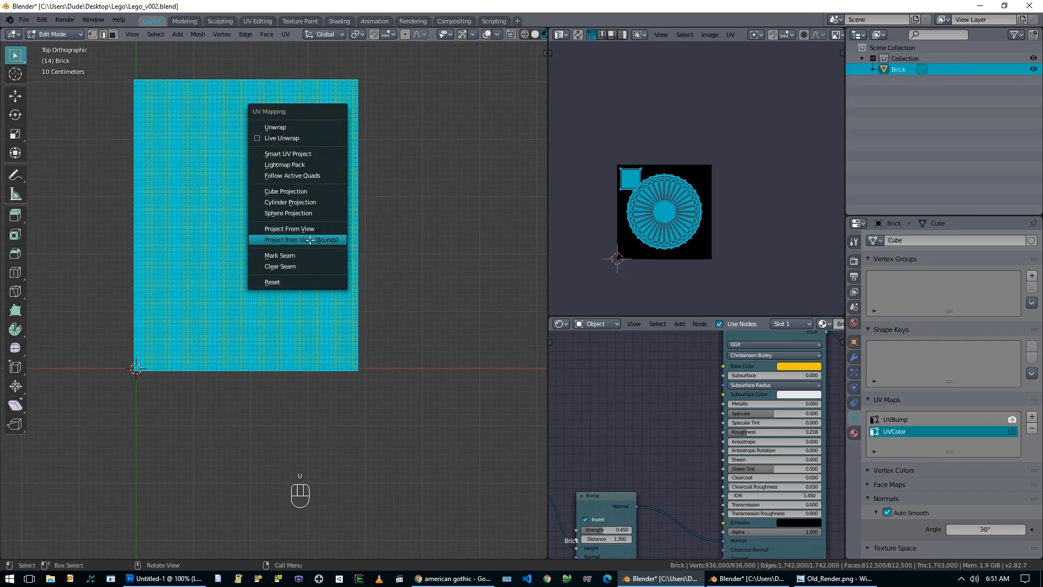
{"action": "left_click", "coordinate": [310, 240]}
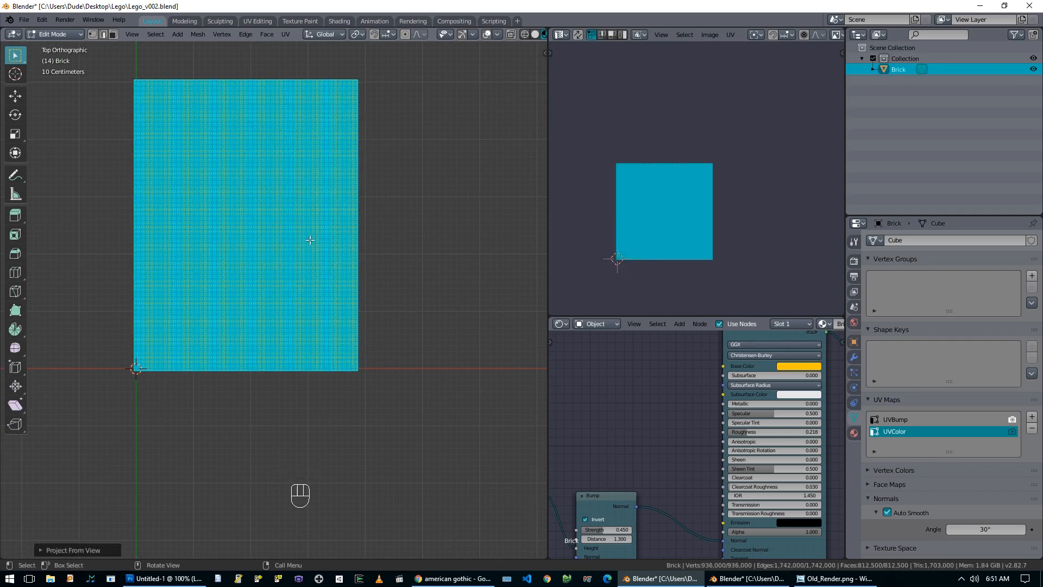
Step: Examine the projected UVColor layout up close and compare it with the UVBump map, ending with UVColor active
{"action": "scroll", "coordinate": [660, 223], "scroll_direction": "up", "scroll_amount": 6}
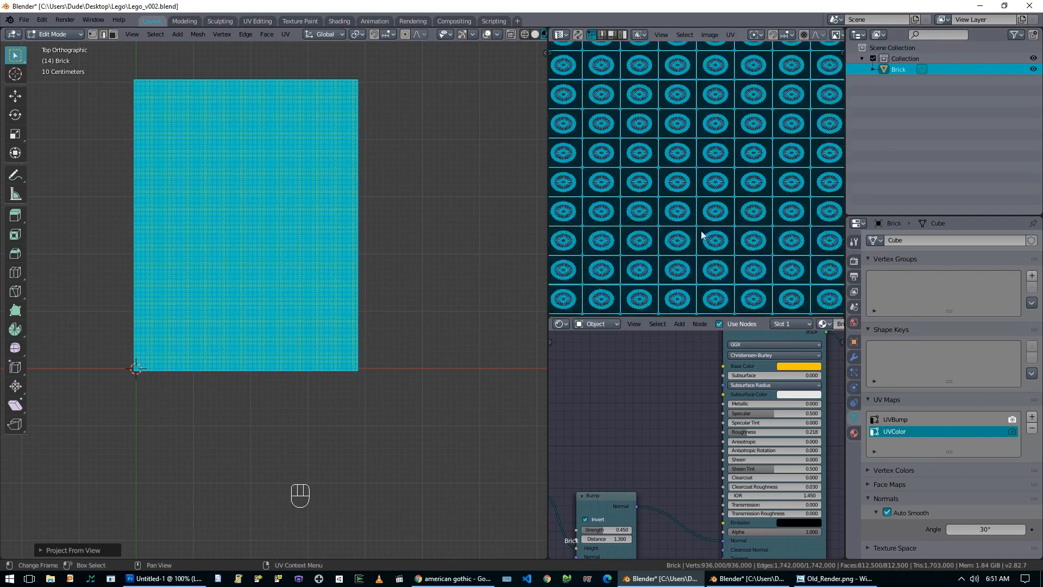
{"action": "scroll", "coordinate": [701, 238], "scroll_direction": "down", "scroll_amount": 6}
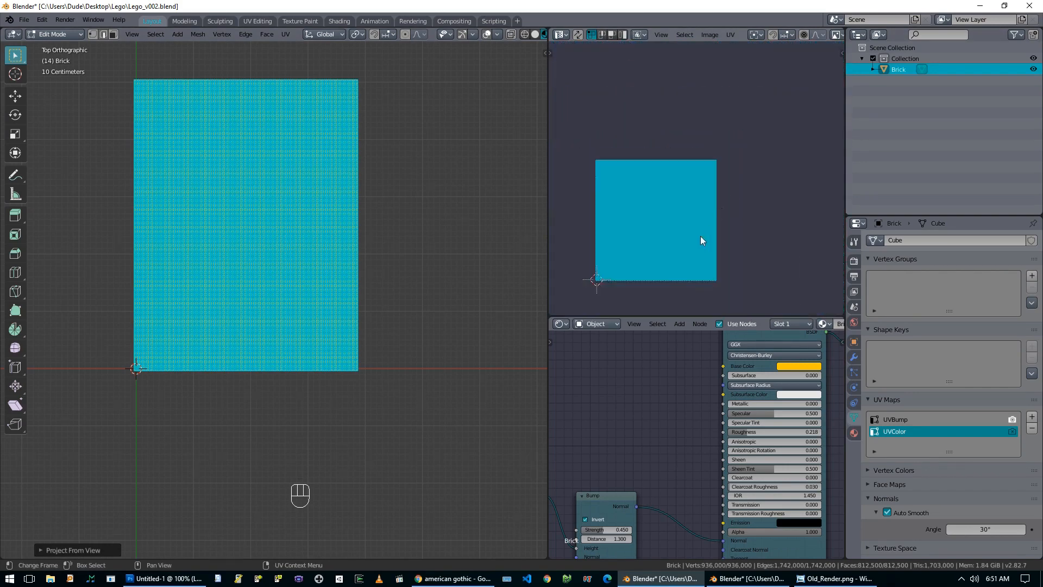
{"action": "middle_click_drag", "start_coordinate": [681, 272], "coordinate": [712, 252]}
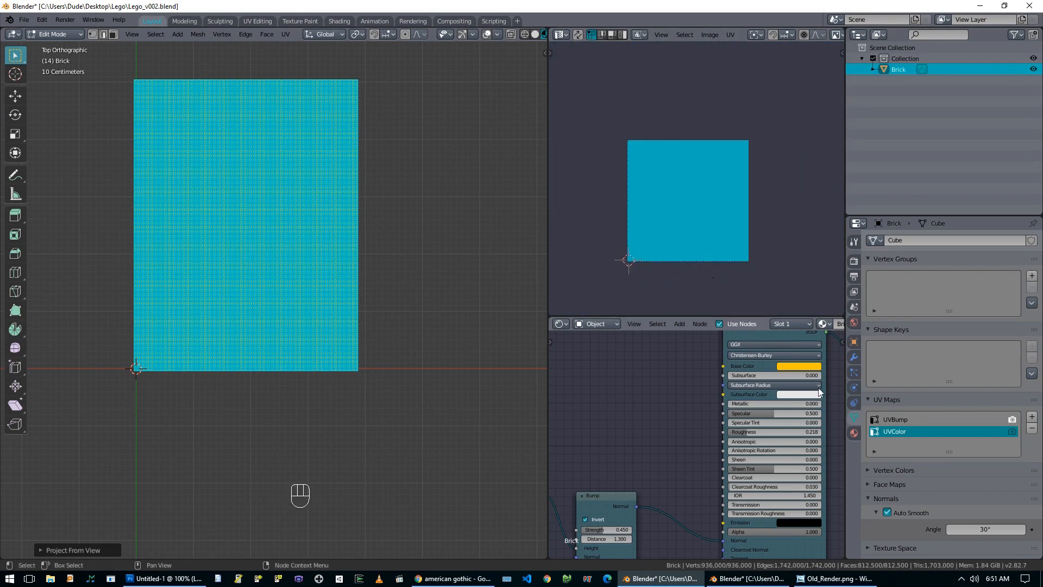
{"action": "left_click", "coordinate": [901, 420]}
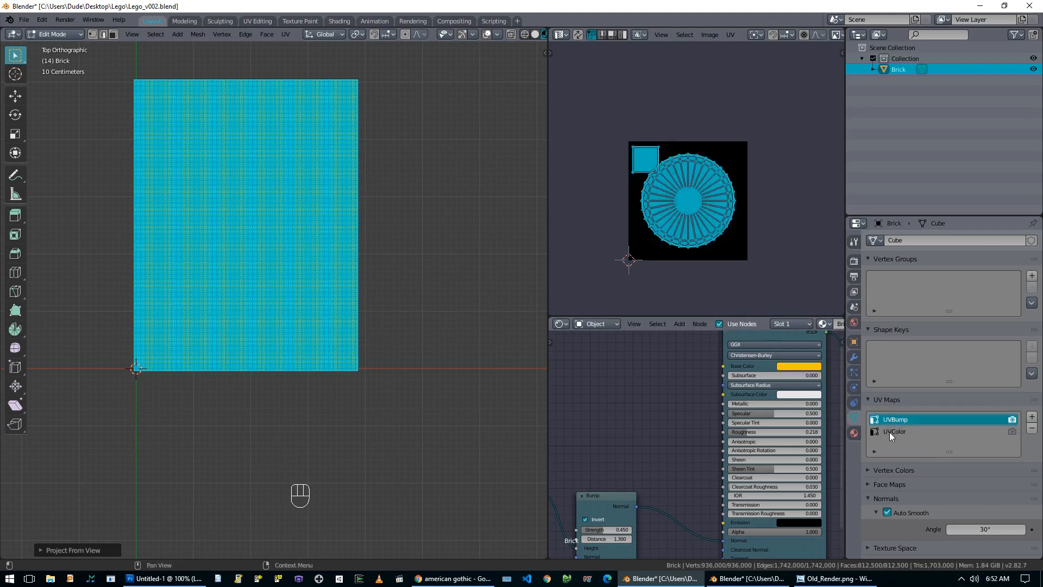
{"action": "left_click", "coordinate": [889, 432]}
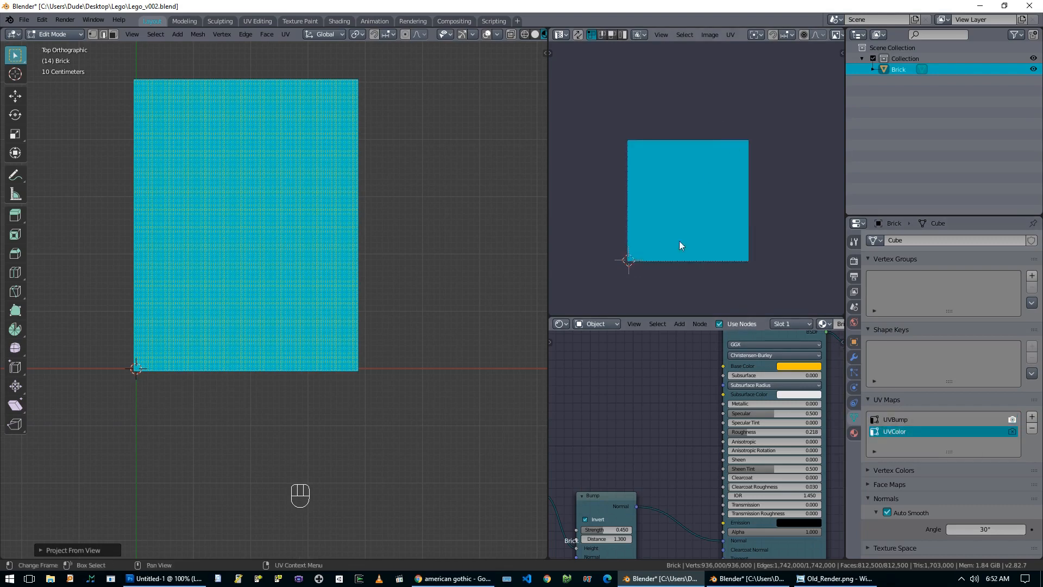
{"action": "scroll", "coordinate": [718, 203], "scroll_direction": "up", "scroll_amount": 1}
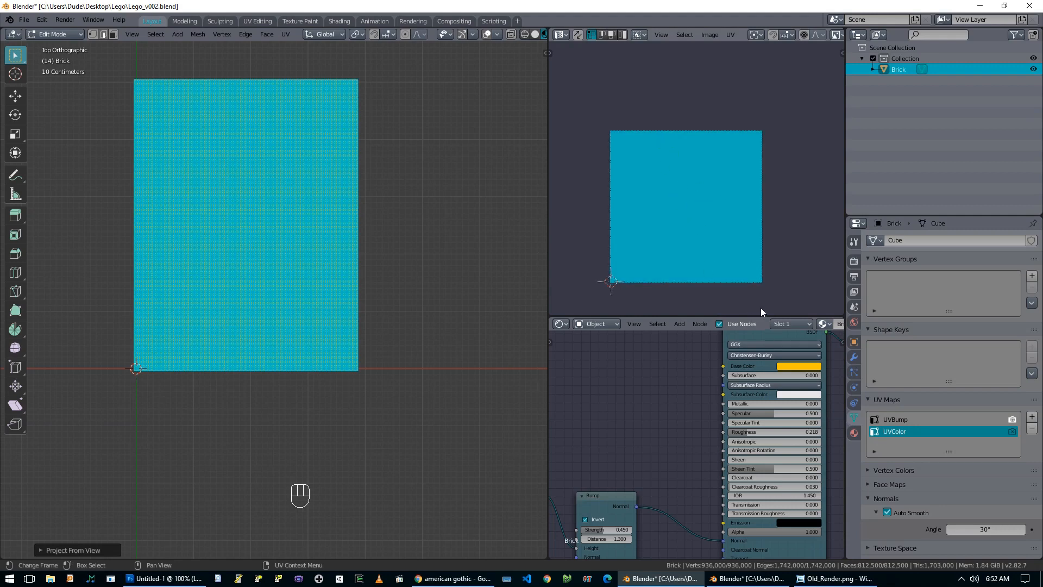
Step: Set the UV pivot point to Individual Origins and shrink every brick's UVColor island to a tiny dot around its own centre
{"action": "key", "text": "period"}
{"action": "key", "text": "period"}
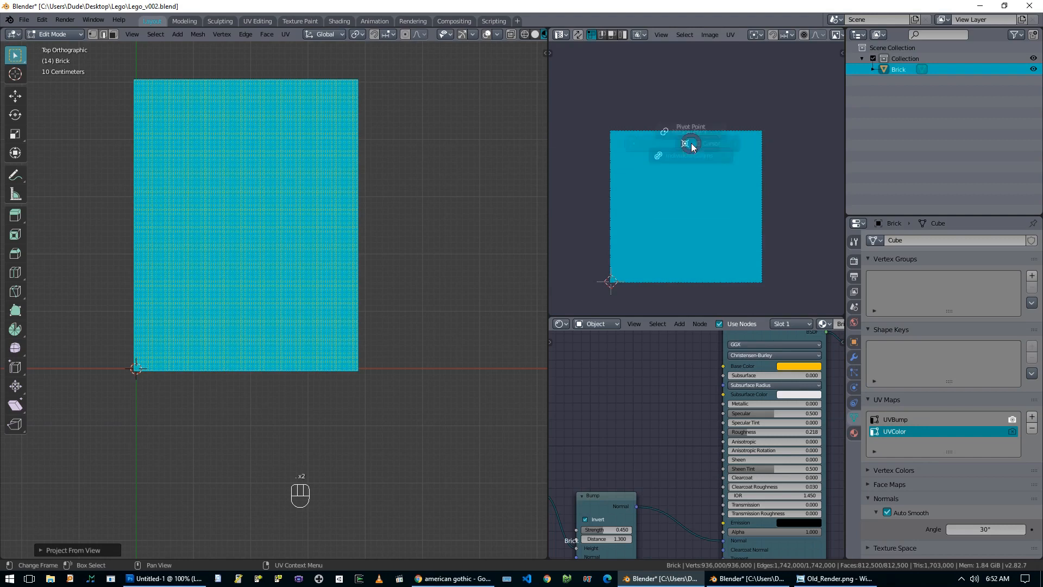
{"action": "left_click", "coordinate": [684, 208]}
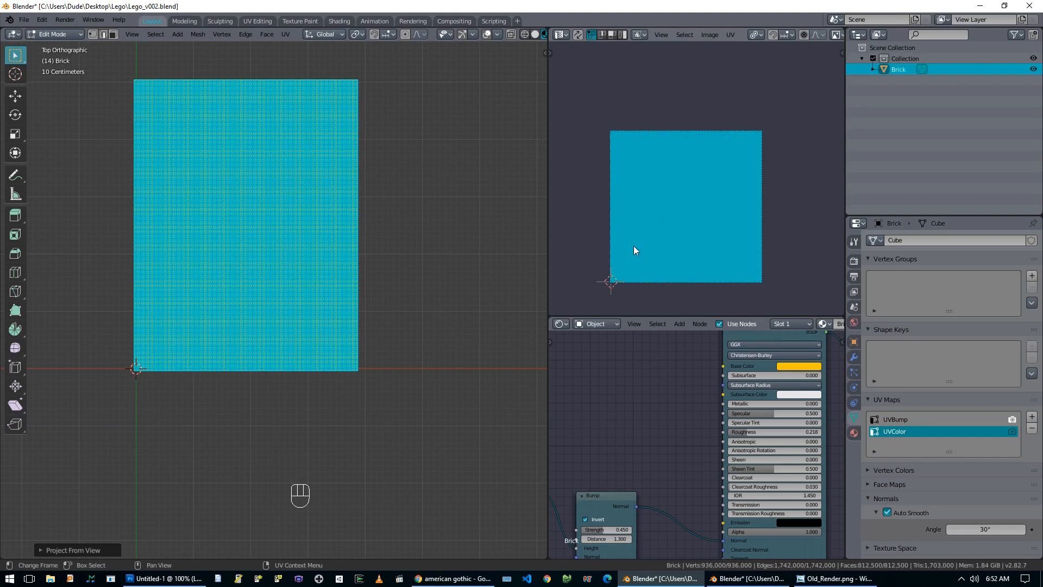
{"action": "key", "text": "s"}
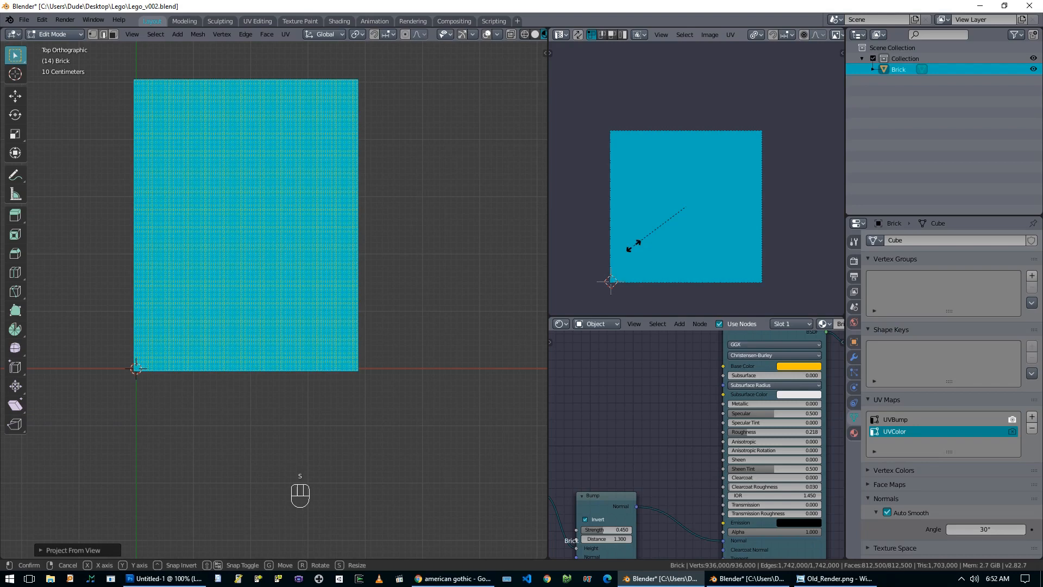
{"action": "left_click", "coordinate": [634, 245]}
{"action": "scroll", "coordinate": [682, 198], "scroll_direction": "up", "scroll_amount": 4}
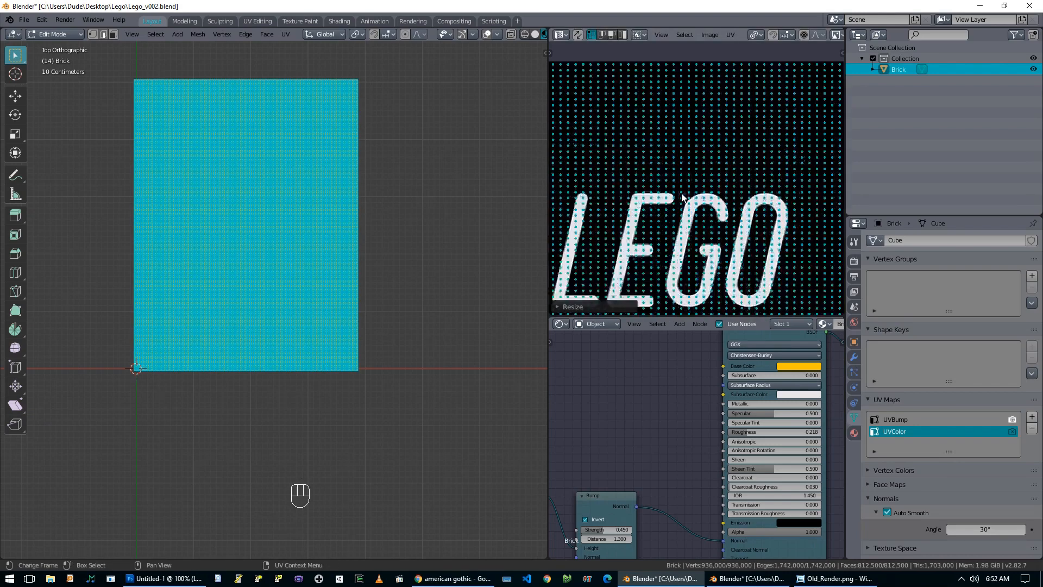
{"action": "scroll", "coordinate": [683, 195], "scroll_direction": "up", "scroll_amount": 3}
{"action": "scroll", "coordinate": [695, 210], "scroll_direction": "down", "scroll_amount": 7}
{"action": "scroll", "coordinate": [697, 208], "scroll_direction": "down", "scroll_amount": 3}
{"action": "scroll", "coordinate": [697, 207], "scroll_direction": "up", "scroll_amount": 4}
{"action": "scroll", "coordinate": [740, 147], "scroll_direction": "down", "scroll_amount": 1}
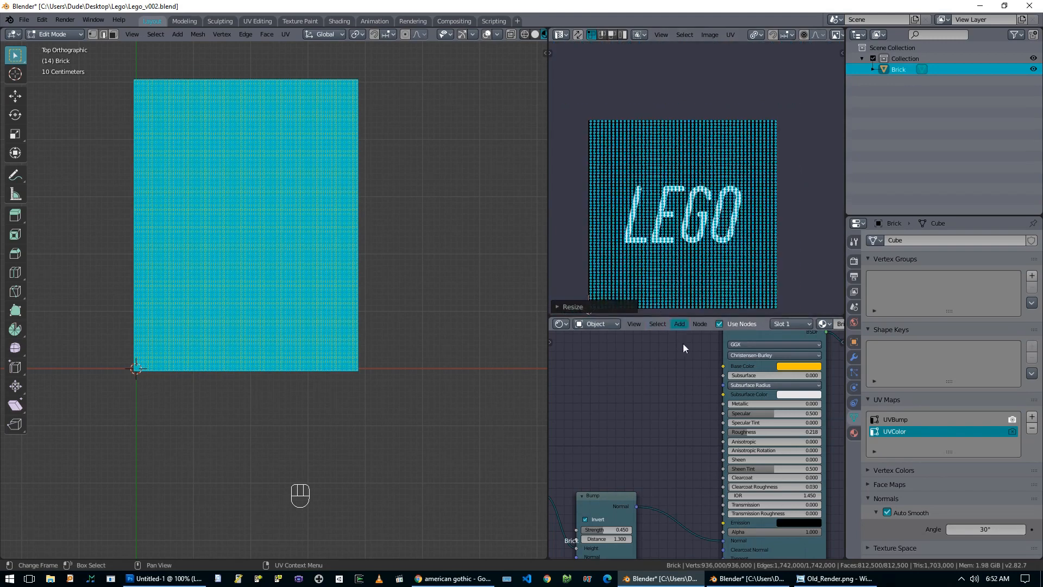
Step: Add an Image Texture node loaded with Pic - American Gothic.png and connect its Color output to the Principled BSDF's Base Color
{"action": "mouse_move", "coordinate": [629, 400]}
{"action": "middle_mouse_down"}
{"action": "mouse_move", "coordinate": [622, 407]}
{"action": "mouse_move", "coordinate": [676, 408]}
{"action": "mouse_move", "coordinate": [608, 421]}
{"action": "mouse_move", "coordinate": [680, 402]}
{"action": "mouse_move", "coordinate": [634, 412]}
{"action": "middle_mouse_up"}
{"action": "key", "text": "shift+a"}
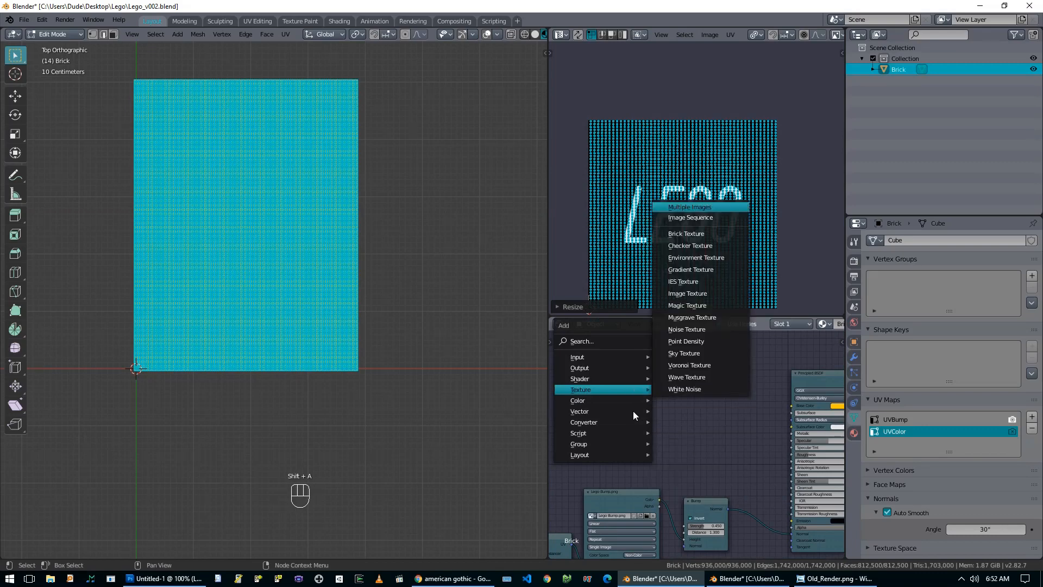
{"action": "left_click", "coordinate": [687, 293]}
{"action": "left_click", "coordinate": [666, 397]}
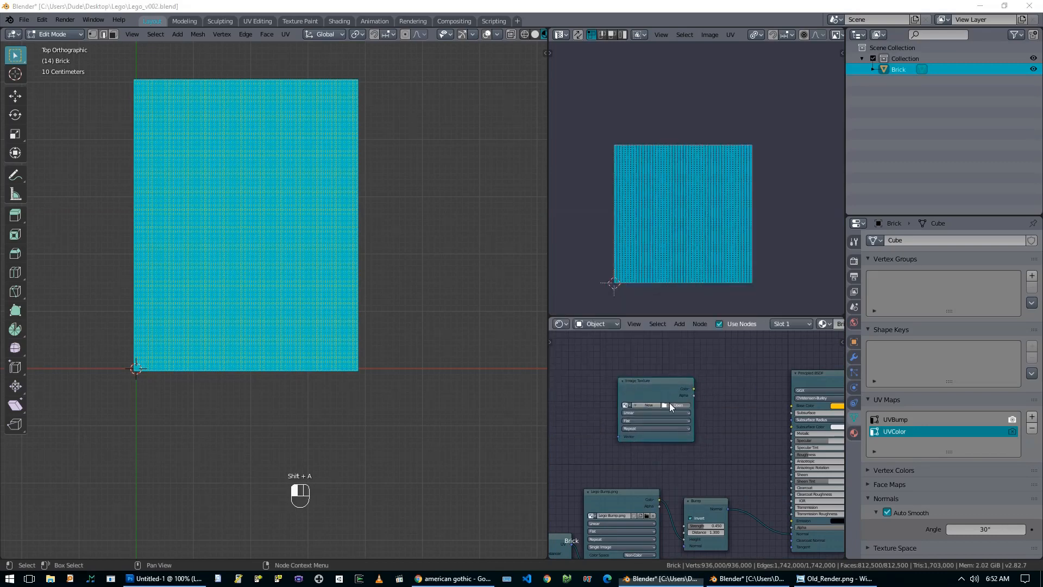
{"action": "left_click", "coordinate": [669, 403]}
{"action": "double_click", "coordinate": [415, 219]}
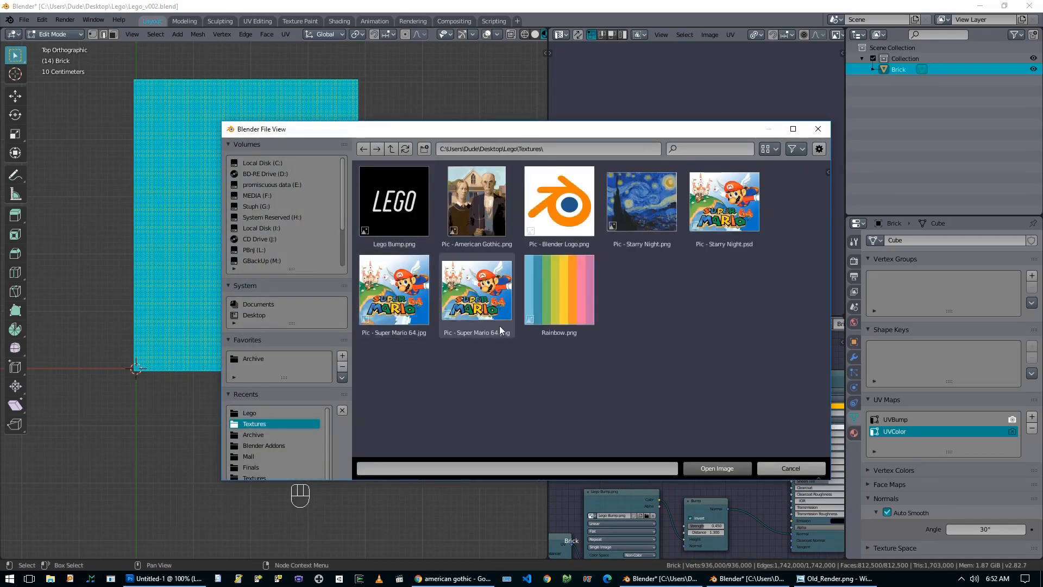
{"action": "left_click", "coordinate": [488, 232]}
{"action": "left_click", "coordinate": [716, 463]}
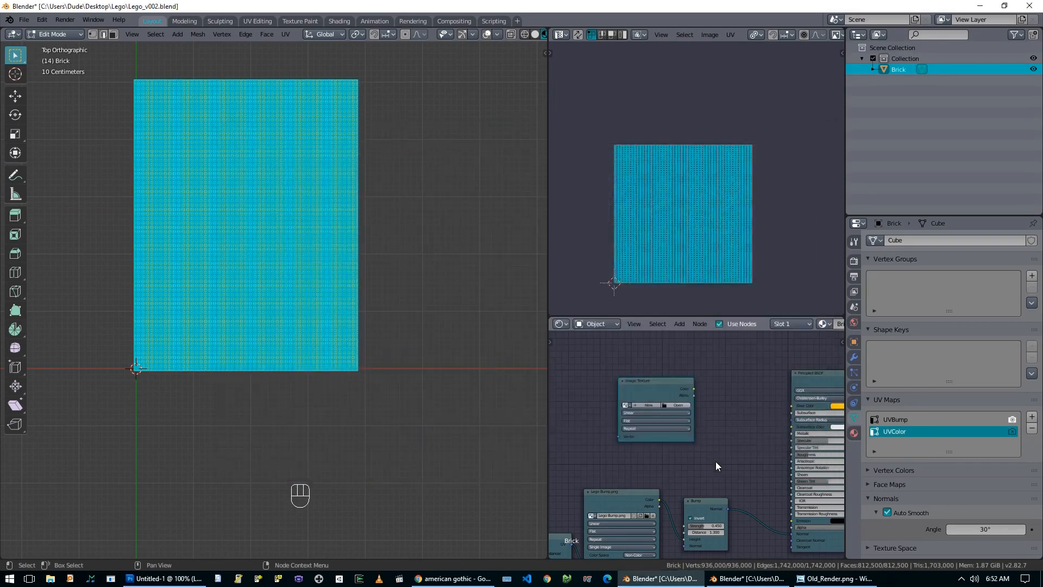
{"action": "left_click_drag", "start_coordinate": [713, 389], "coordinate": [813, 406]}
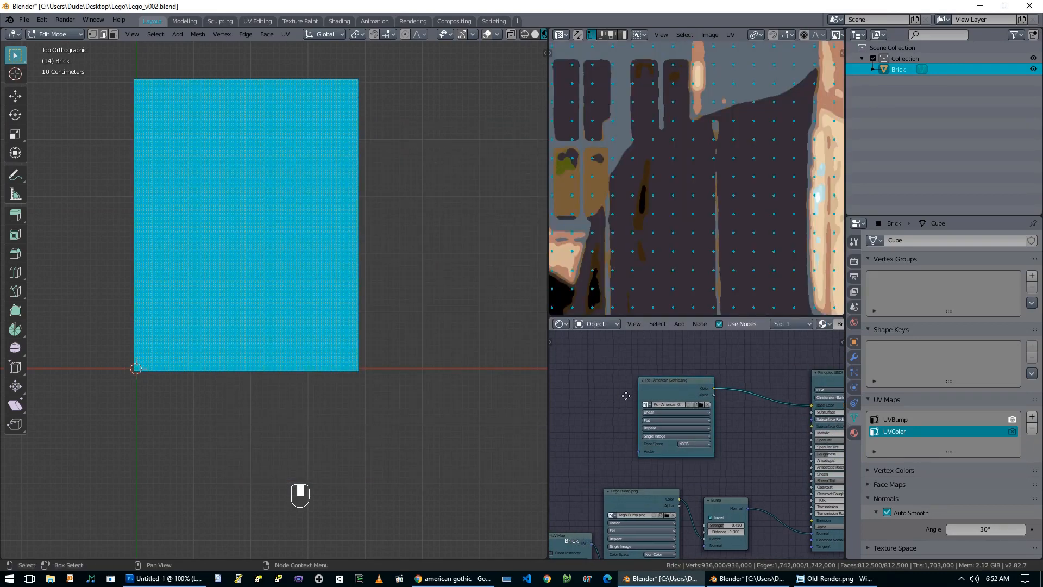
Step: Duplicate the UV Map node, place it beside the American Gothic texture and connect it to that texture's Vector input
{"action": "middle_click_drag", "start_coordinate": [625, 395], "coordinate": [736, 385]}
{"action": "left_click", "coordinate": [668, 530]}
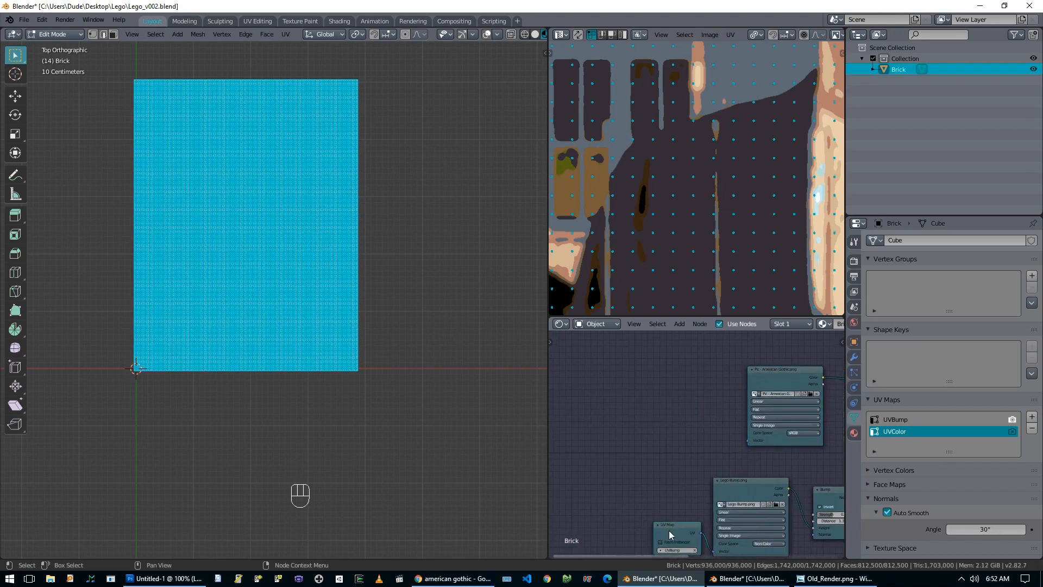
{"action": "key", "text": "shift+d"}
{"action": "left_click", "coordinate": [650, 390]}
{"action": "left_click_drag", "start_coordinate": [679, 391], "coordinate": [748, 441]}
Step: Return to Object Mode and set the UV Map node feeding the American Gothic texture to UVColor
{"action": "mouse_move", "coordinate": [326, 311]}
{"action": "middle_mouse_down"}
{"action": "mouse_move", "coordinate": [377, 282]}
{"action": "mouse_move", "coordinate": [338, 312]}
{"action": "middle_mouse_up"}
{"action": "key", "text": "Tab"}
{"action": "scroll", "coordinate": [256, 396], "scroll_direction": "up", "scroll_amount": 8}
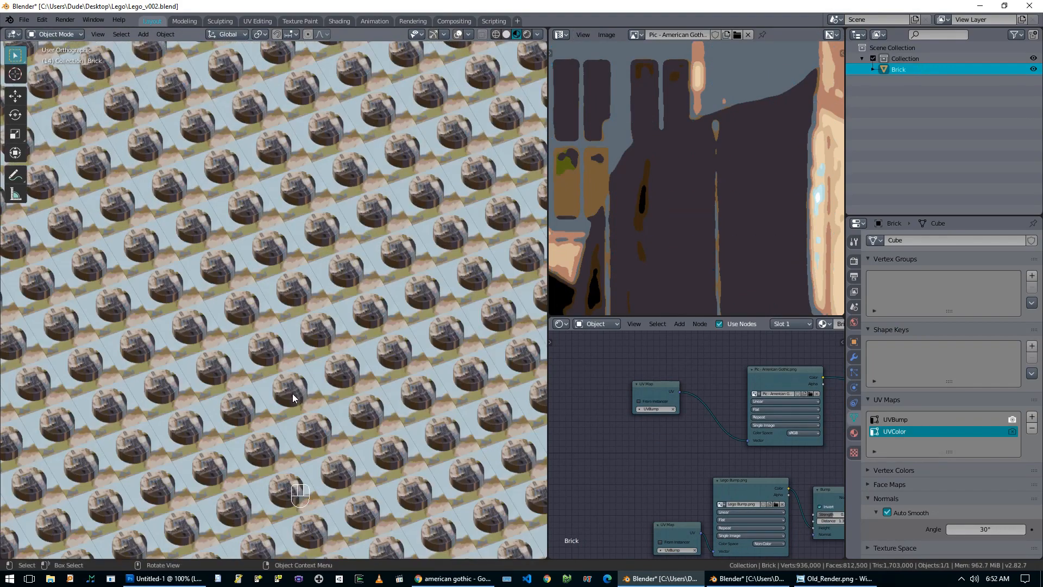
{"action": "scroll", "coordinate": [276, 399], "scroll_direction": "up", "scroll_amount": 3}
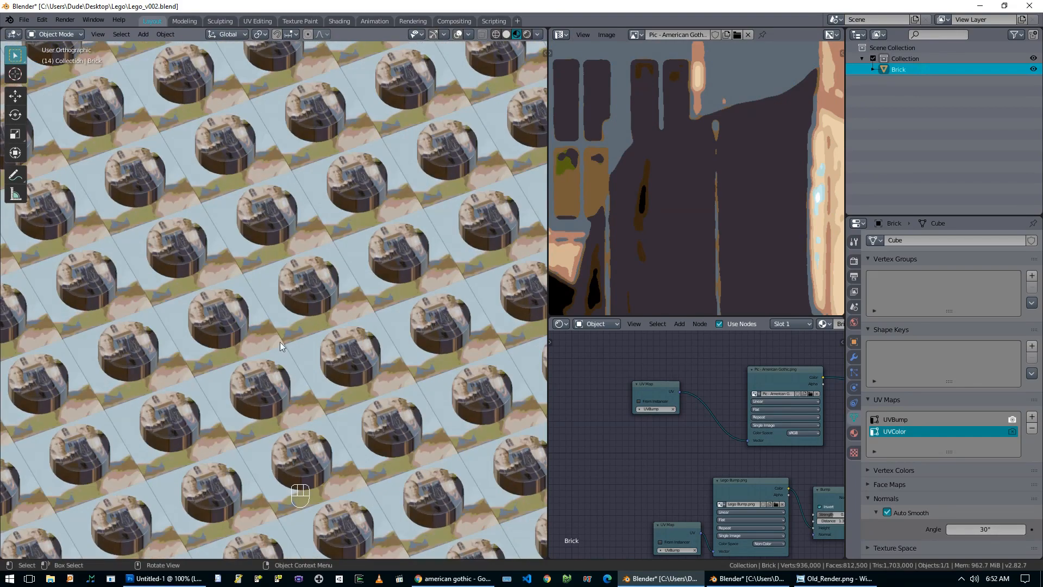
{"action": "scroll", "coordinate": [233, 317], "scroll_direction": "down", "scroll_amount": 10}
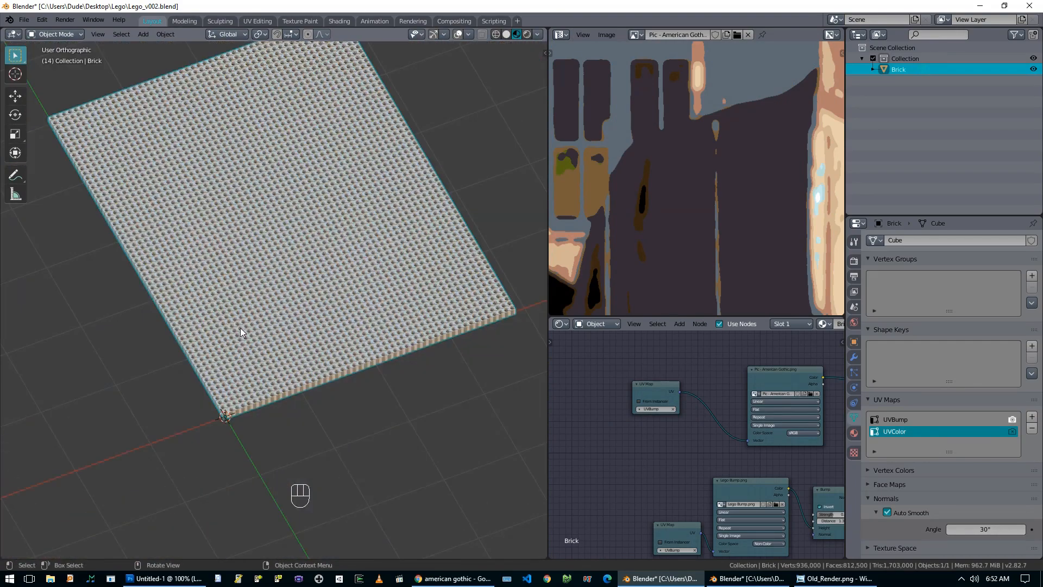
{"action": "middle_click_drag", "start_coordinate": [643, 375], "coordinate": [641, 392]}
{"action": "left_click", "coordinate": [654, 426]}
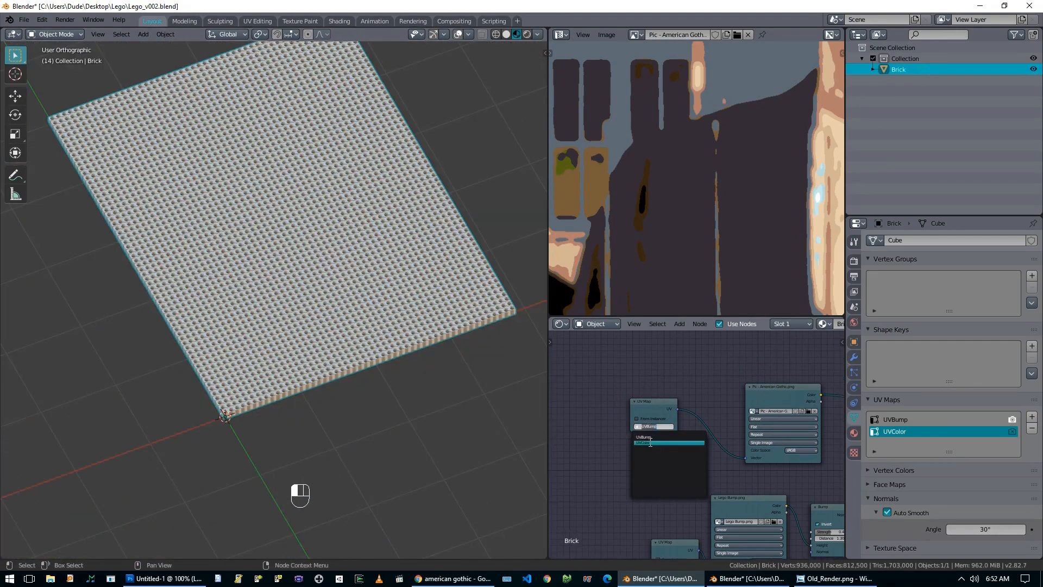
{"action": "left_click", "coordinate": [650, 443]}
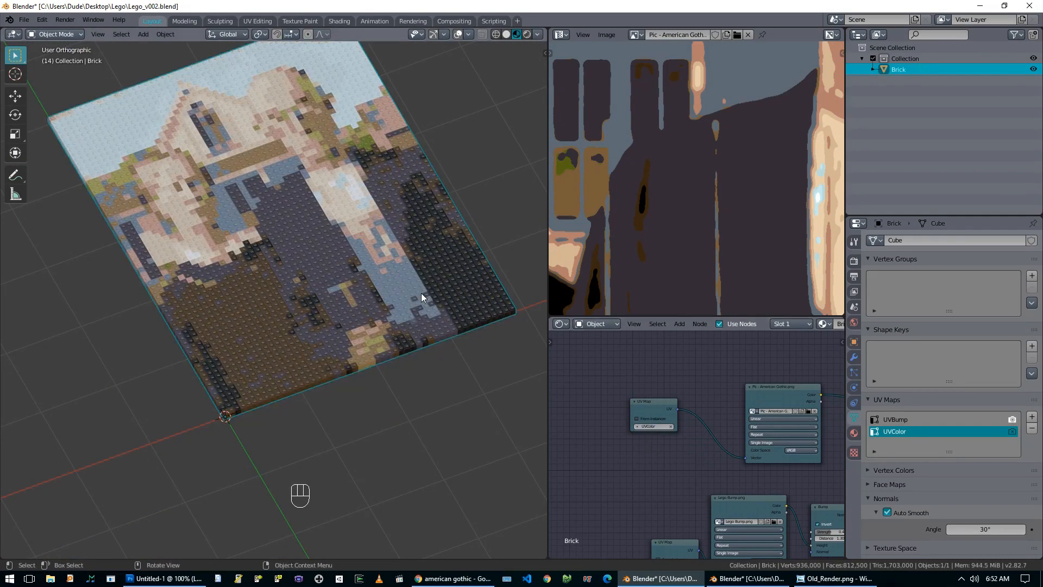
Step: Deselect the mesh in Edit Mode, select one complete dark brick with its stud, and locate its UVColor dot on the image
{"action": "scroll", "coordinate": [421, 292], "scroll_direction": "down", "scroll_amount": 3}
{"action": "middle_click_drag", "start_coordinate": [351, 273], "coordinate": [335, 311]}
{"action": "scroll", "coordinate": [333, 313], "scroll_direction": "up", "scroll_amount": 1}
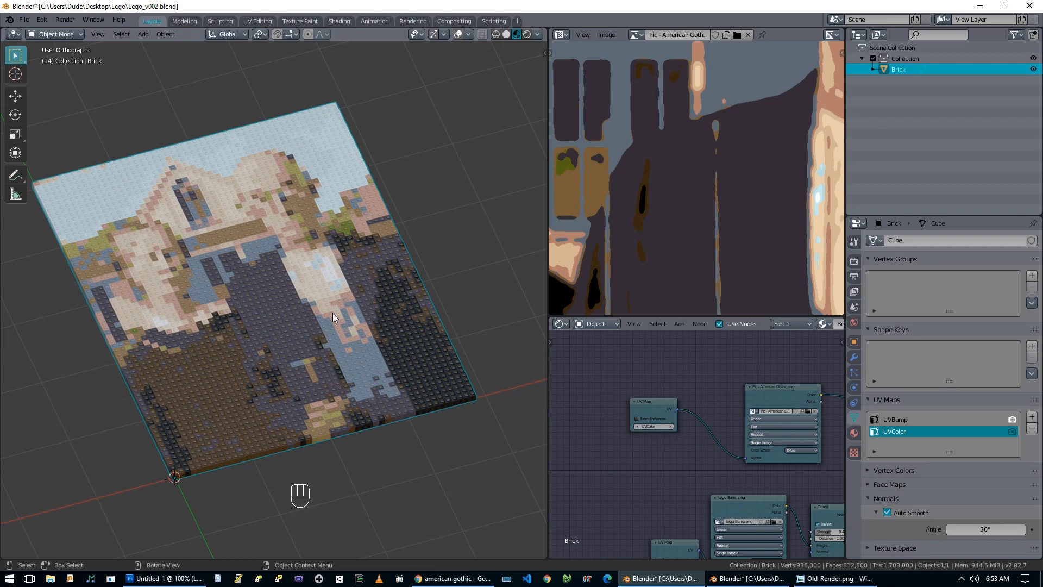
{"action": "scroll", "coordinate": [383, 298], "scroll_direction": "up", "scroll_amount": 2}
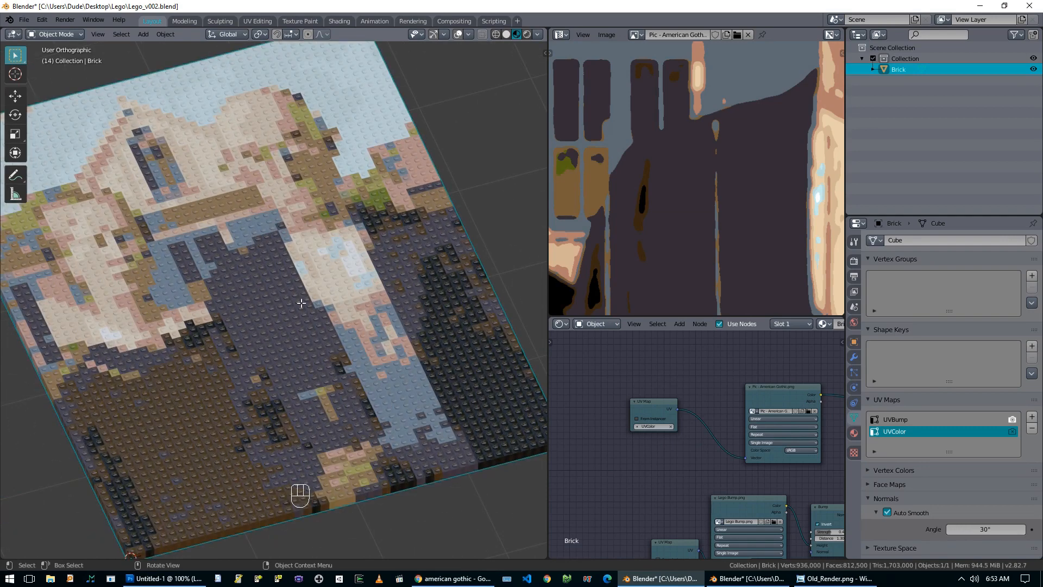
{"action": "key", "text": "Tab"}
{"action": "scroll", "coordinate": [331, 285], "scroll_direction": "up", "scroll_amount": 4}
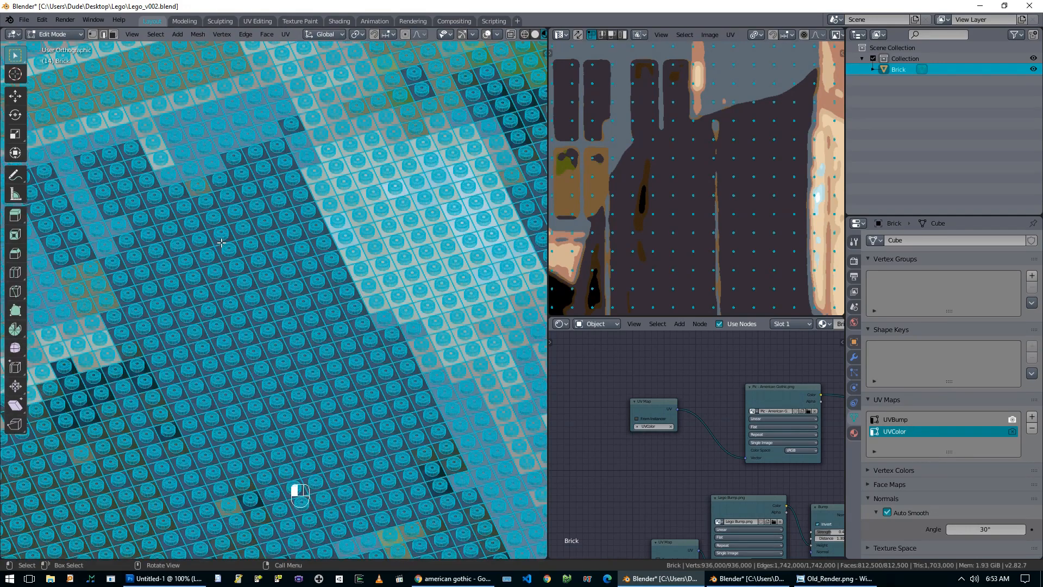
{"action": "key", "text": "alt+a"}
{"action": "key", "text": "l"}
{"action": "key", "text": "l"}
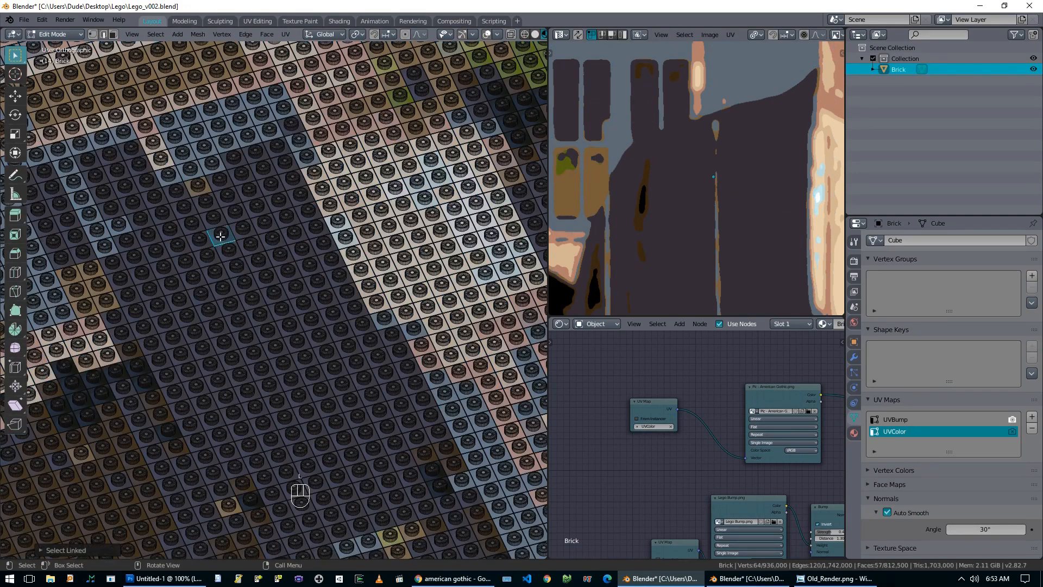
{"action": "scroll", "coordinate": [687, 162], "scroll_direction": "down", "scroll_amount": 8}
{"action": "scroll", "coordinate": [725, 178], "scroll_direction": "up", "scroll_amount": 12}
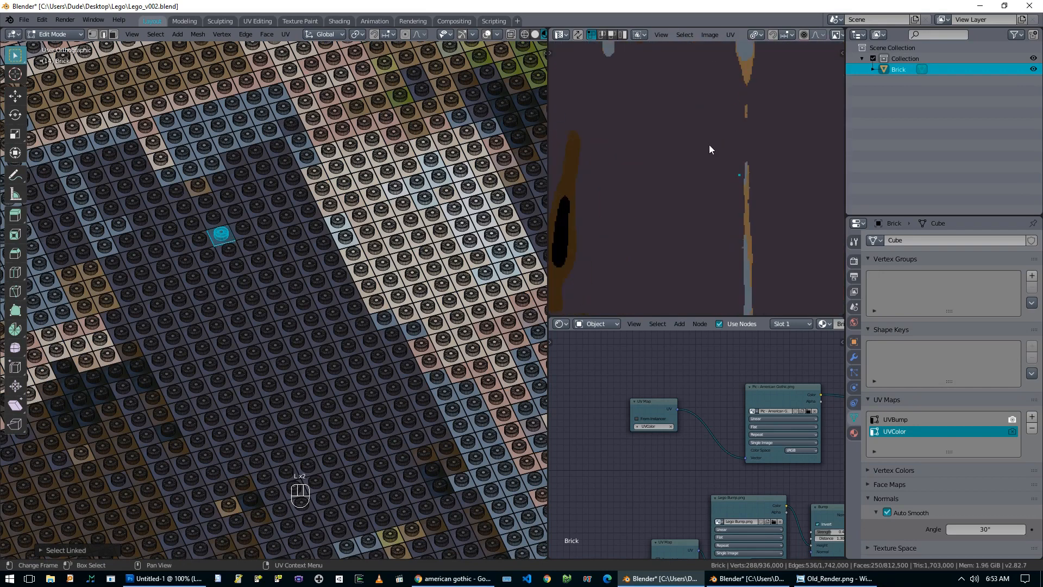
Step: Try moving the brick's UVColor dot to other areas of the image, undo the moves and leave Edit Mode
{"action": "left_click_drag", "start_coordinate": [726, 151], "coordinate": [764, 209]}
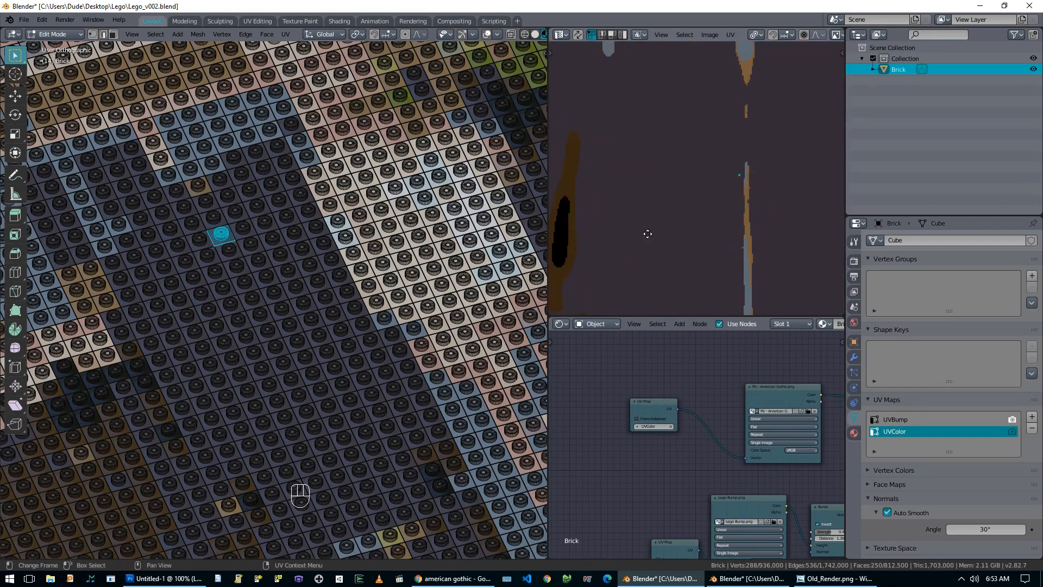
{"action": "key", "text": "g"}
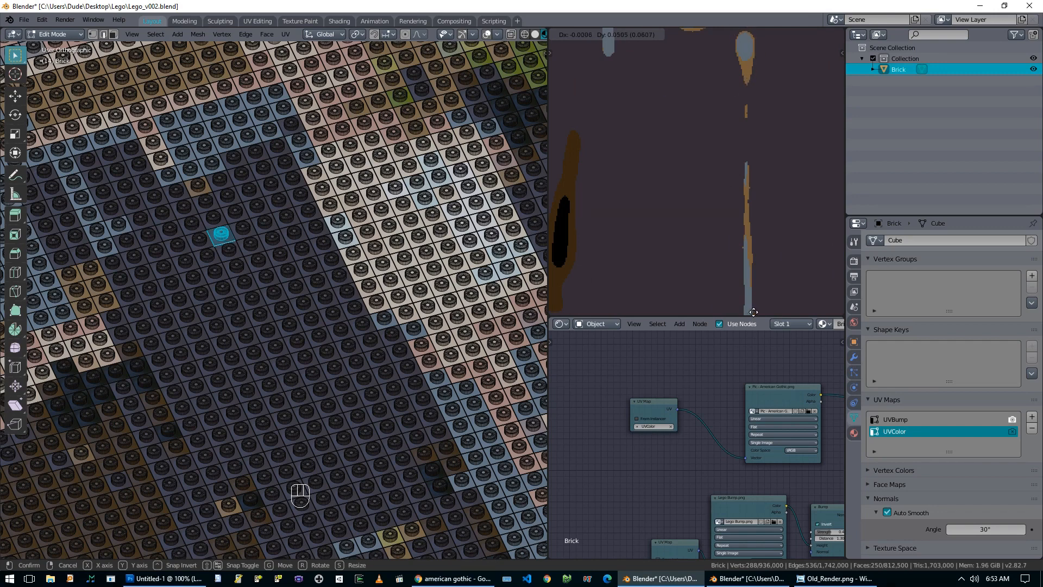
{"action": "left_click", "coordinate": [760, 169]}
{"action": "middle_click_drag", "start_coordinate": [736, 190], "coordinate": [692, 248], "text": "shift"}
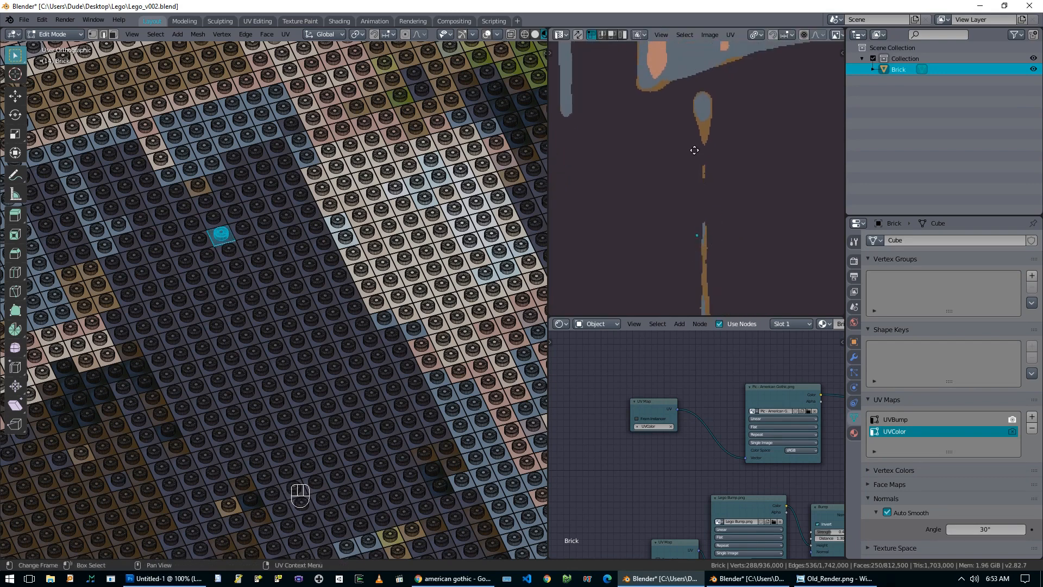
{"action": "key", "text": "g"}
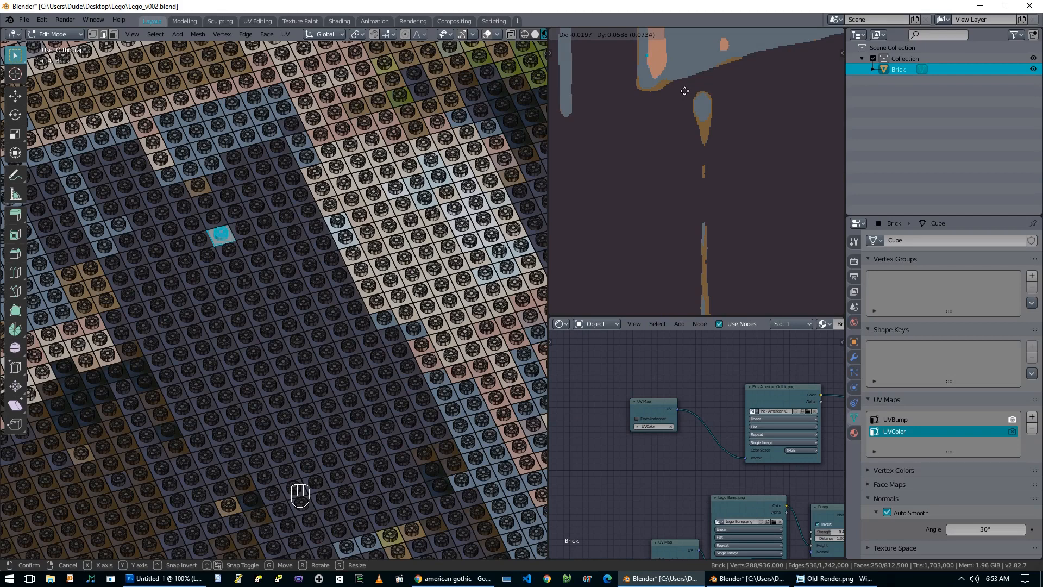
{"action": "left_click", "coordinate": [576, 162]}
{"action": "key", "text": "ctrl+z"}
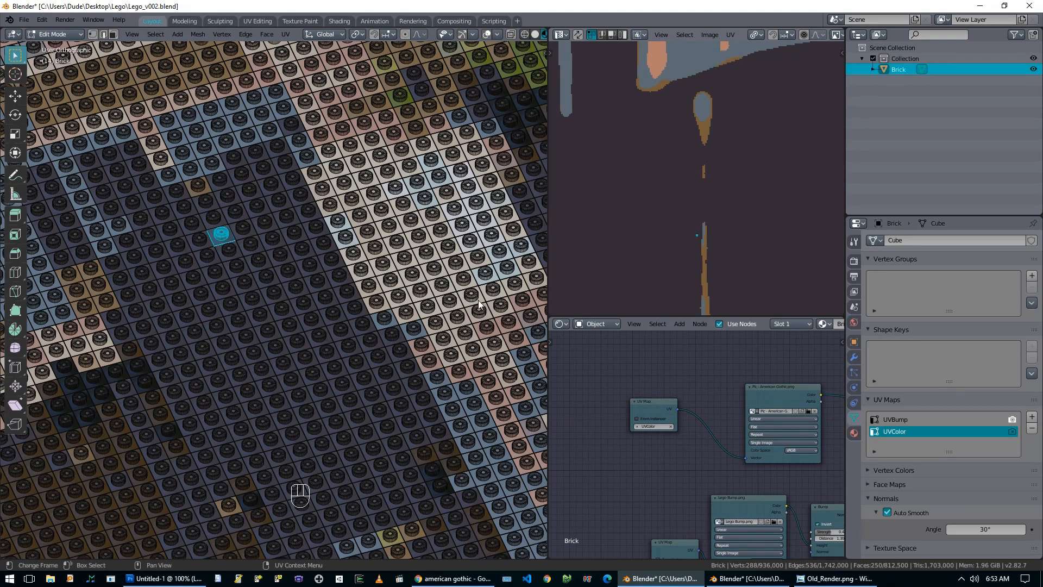
{"action": "key", "text": "Tab"}
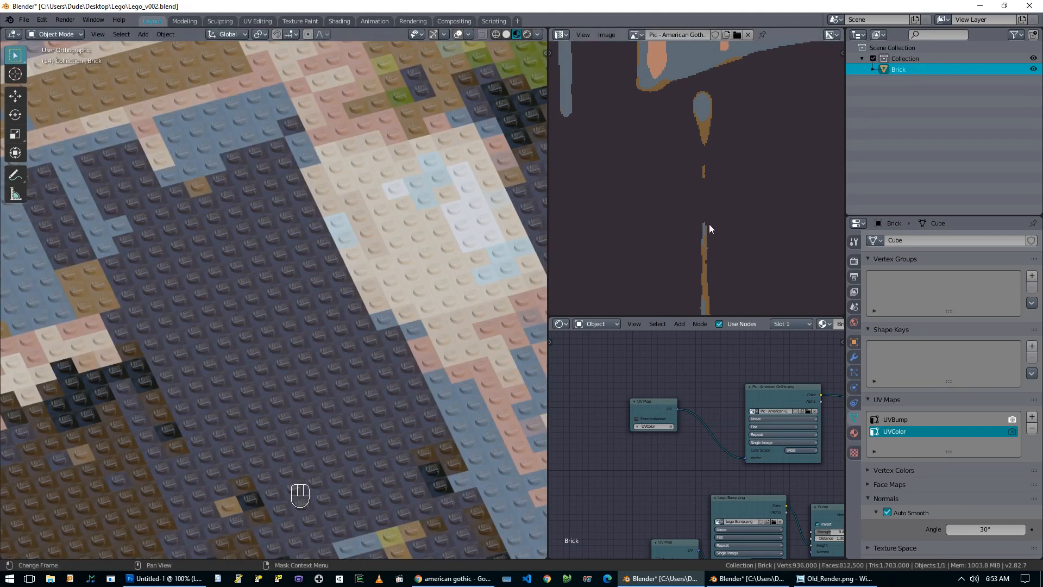
Step: Examine the brick colours and LEGO lettering against the image, make UVBump the active UV map, and review the bump nodes
{"action": "scroll", "coordinate": [696, 190], "scroll_direction": "down", "scroll_amount": 8}
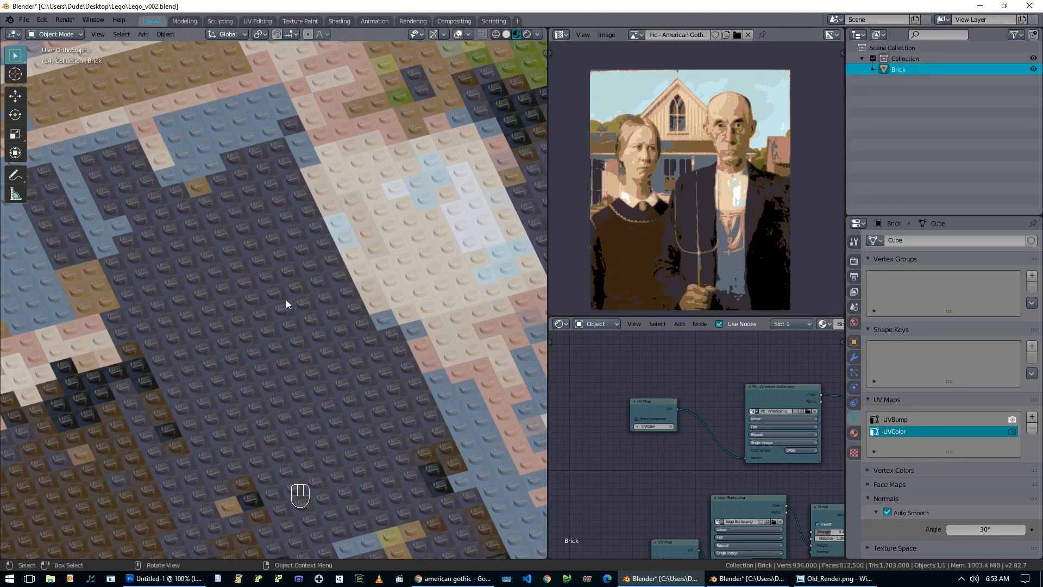
{"action": "scroll", "coordinate": [291, 301], "scroll_direction": "up", "scroll_amount": 8}
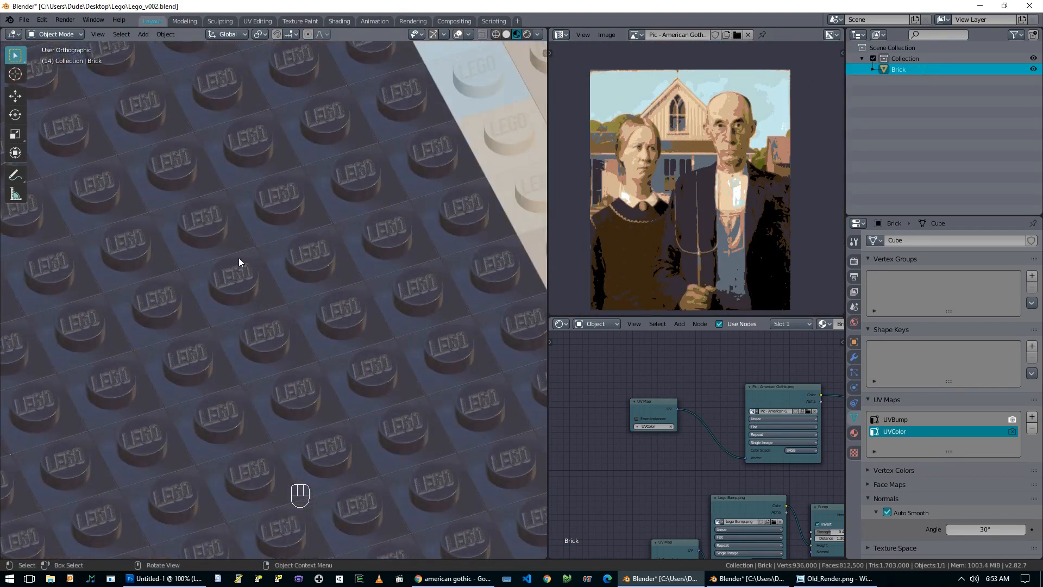
{"action": "left_click", "coordinate": [891, 420]}
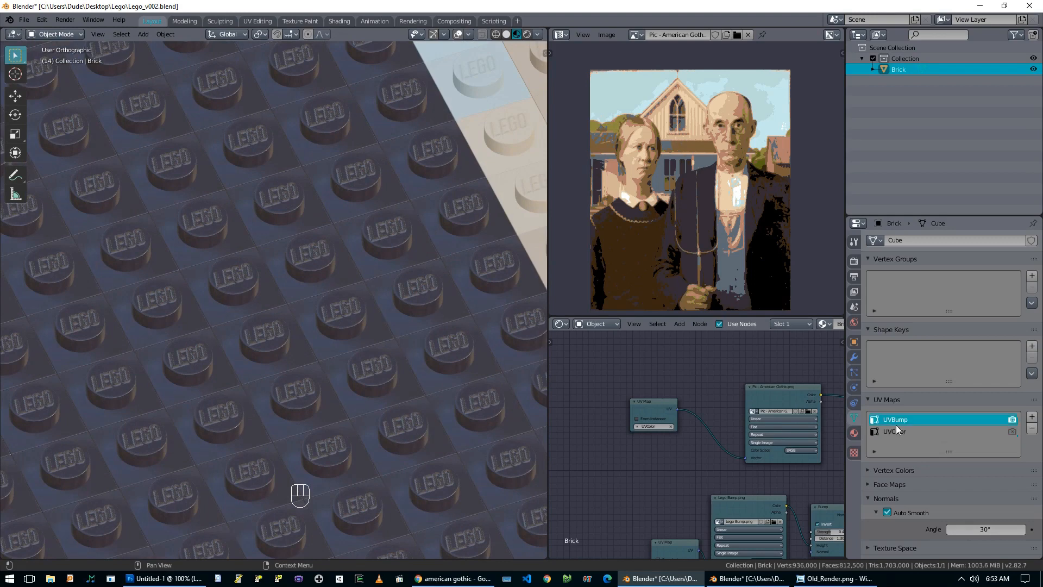
{"action": "middle_click_drag", "start_coordinate": [688, 504], "coordinate": [634, 425]}
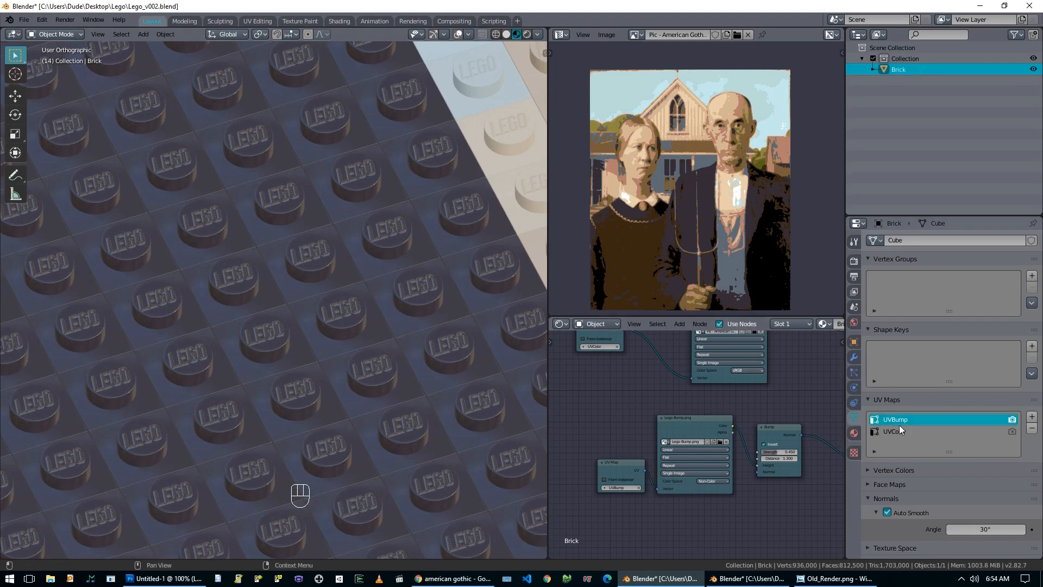
{"action": "scroll", "coordinate": [326, 310], "scroll_direction": "down", "scroll_amount": 10}
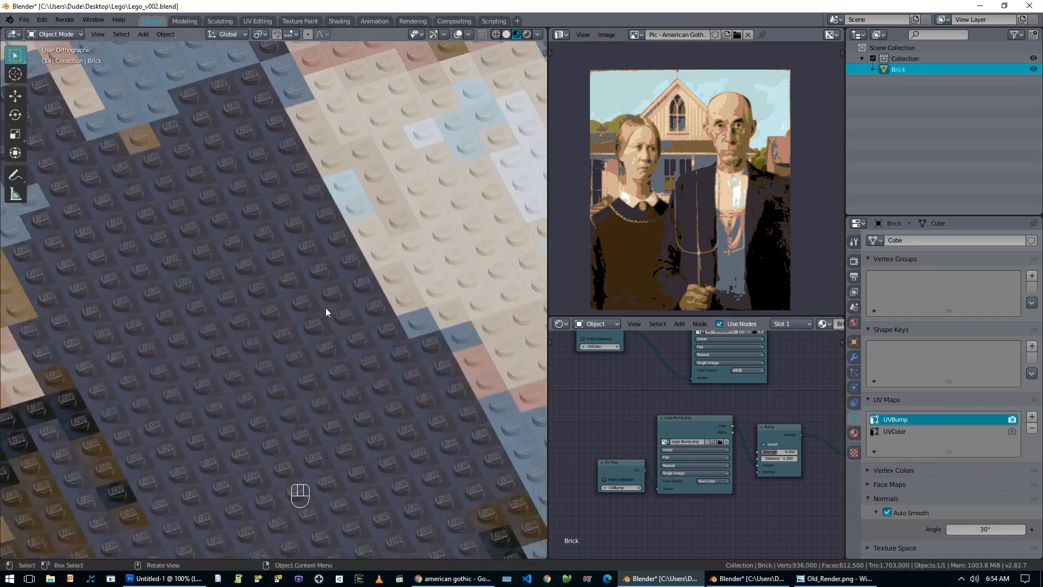
{"action": "middle_click_drag", "start_coordinate": [334, 320], "coordinate": [330, 319]}
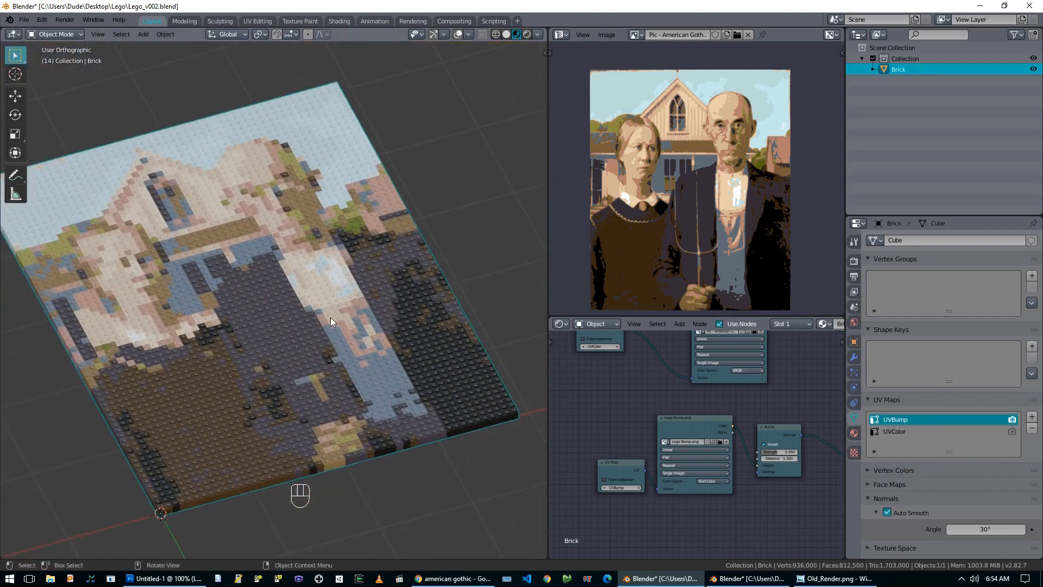
Step: Add a plane mesh and scale it up well beyond the brick plate to serve as a floor
{"action": "scroll", "coordinate": [330, 320], "scroll_direction": "down", "scroll_amount": 4}
{"action": "key", "text": "shift+a"}
{"action": "mouse_move", "coordinate": [331, 321]}
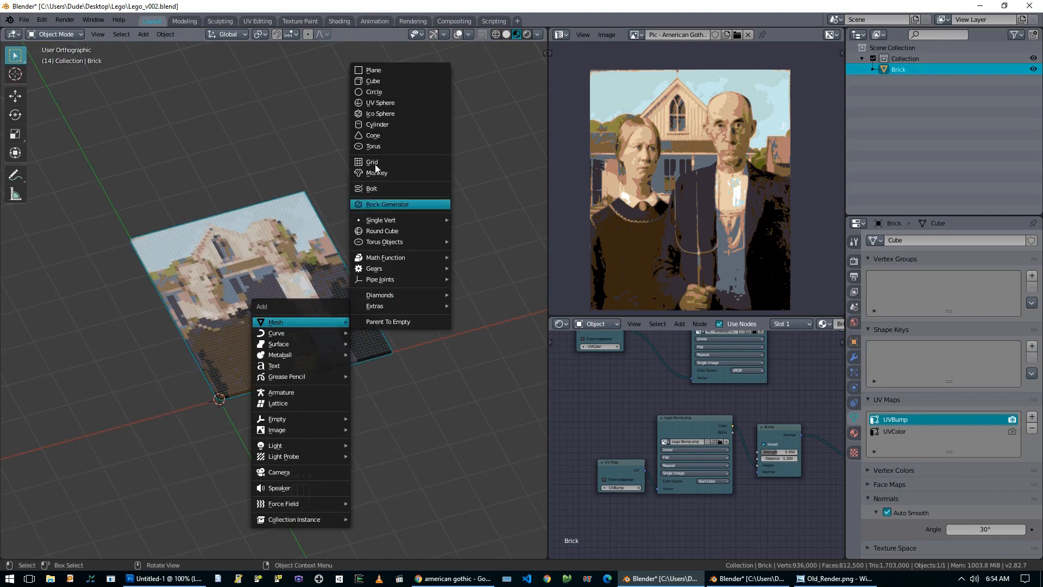
{"action": "left_click", "coordinate": [373, 70]}
{"action": "key", "text": "s"}
{"action": "left_click", "coordinate": [20, 357]}
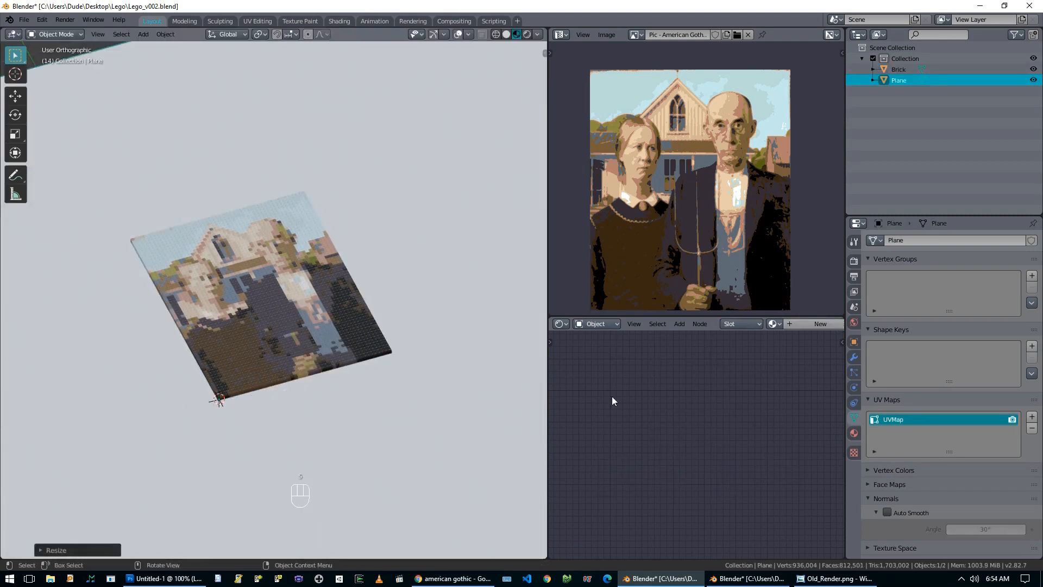
Step: Create a new material named Floor for the plane and set its base colour to a muted blue-grey
{"action": "left_click", "coordinate": [855, 433]}
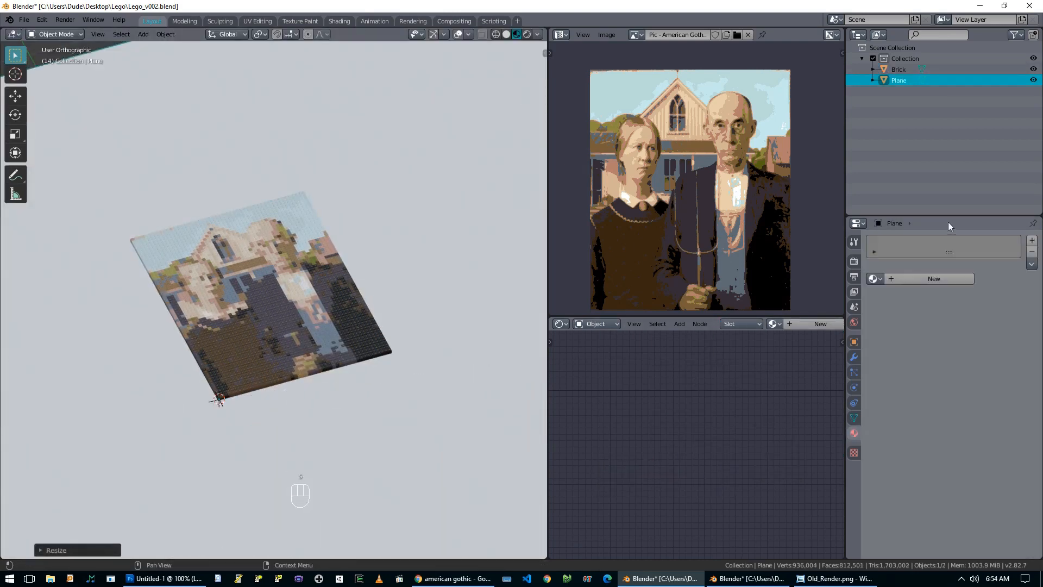
{"action": "left_click", "coordinate": [904, 281]}
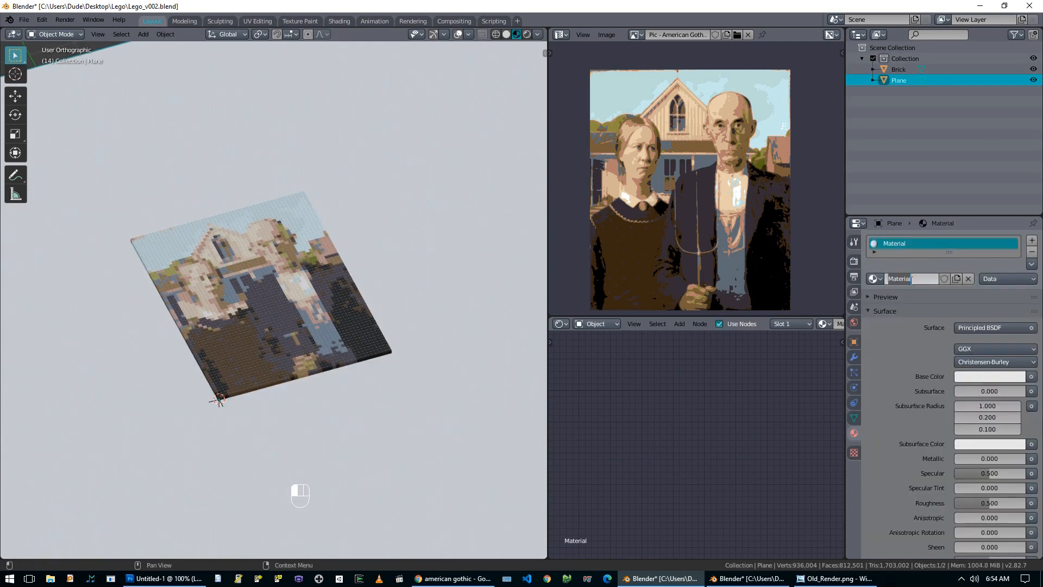
{"action": "type", "text": "Floor"}
{"action": "key", "text": "Return"}
{"action": "left_click", "coordinate": [989, 377]}
{"action": "left_click_drag", "start_coordinate": [933, 213], "coordinate": [929, 227]}
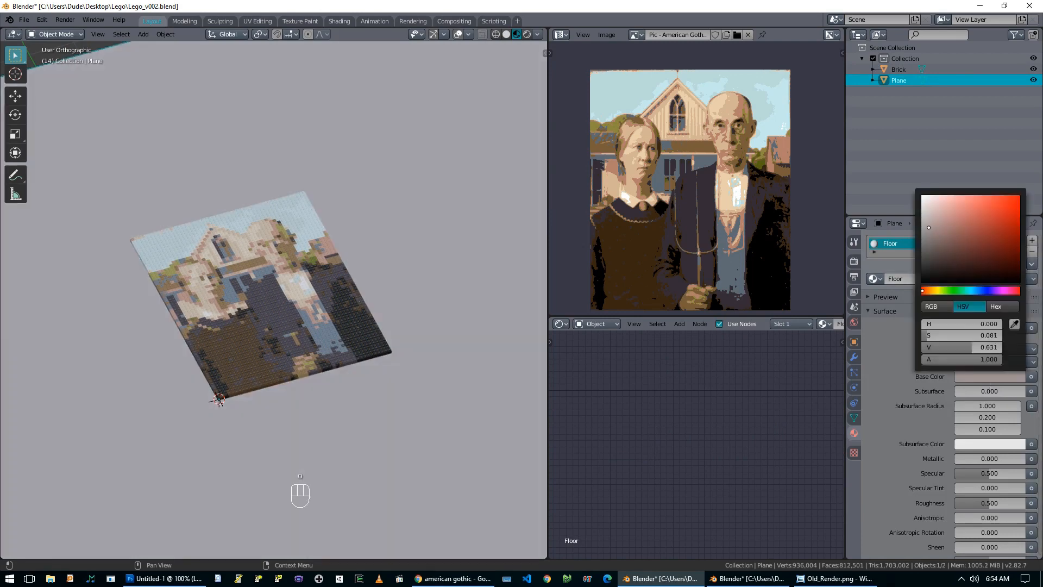
{"action": "left_click_drag", "start_coordinate": [996, 290], "coordinate": [986, 291]}
{"action": "left_click_drag", "start_coordinate": [932, 230], "coordinate": [934, 242]}
Step: Add another plane mesh and raise it above the brick plate to act as a light source
{"action": "key", "text": "KP_7"}
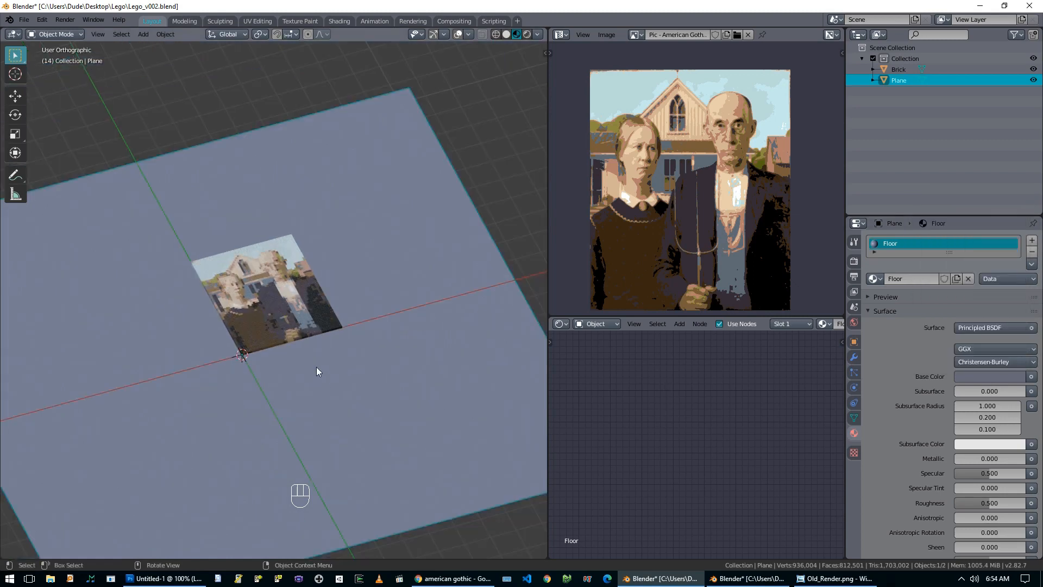
{"action": "key", "text": "shift+a"}
{"action": "mouse_move", "coordinate": [328, 369]}
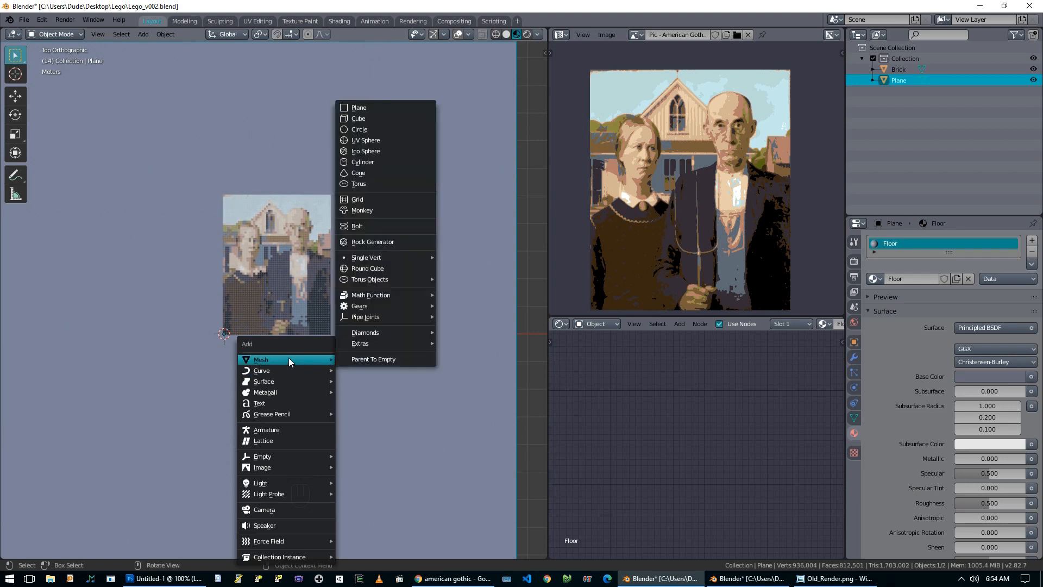
{"action": "key", "text": "shift+a"}
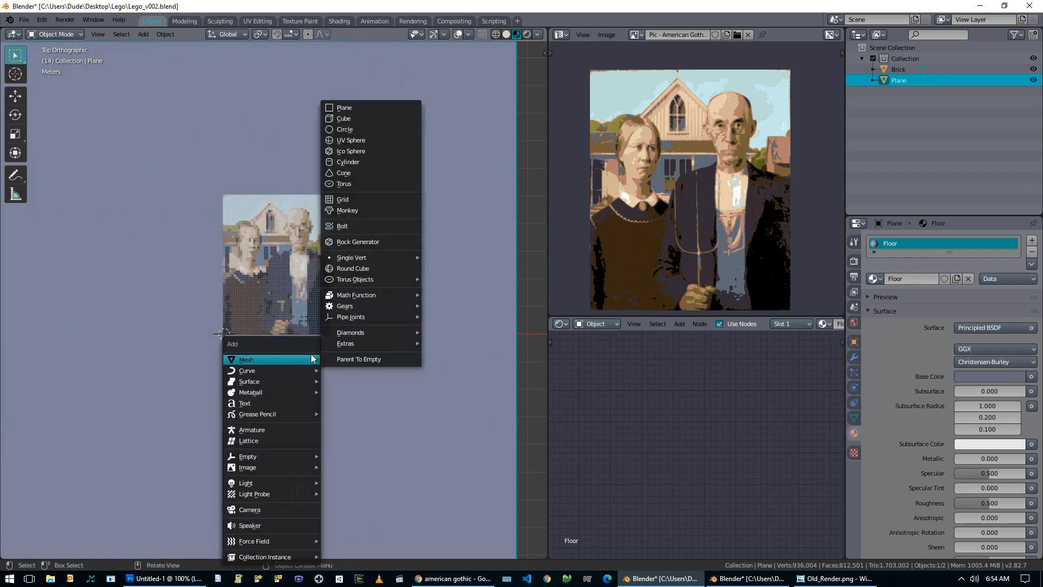
{"action": "left_click", "coordinate": [371, 109]}
{"action": "middle_click_drag", "start_coordinate": [281, 353], "coordinate": [307, 268]}
{"action": "key", "text": "g"}
{"action": "left_click", "coordinate": [277, 204]}
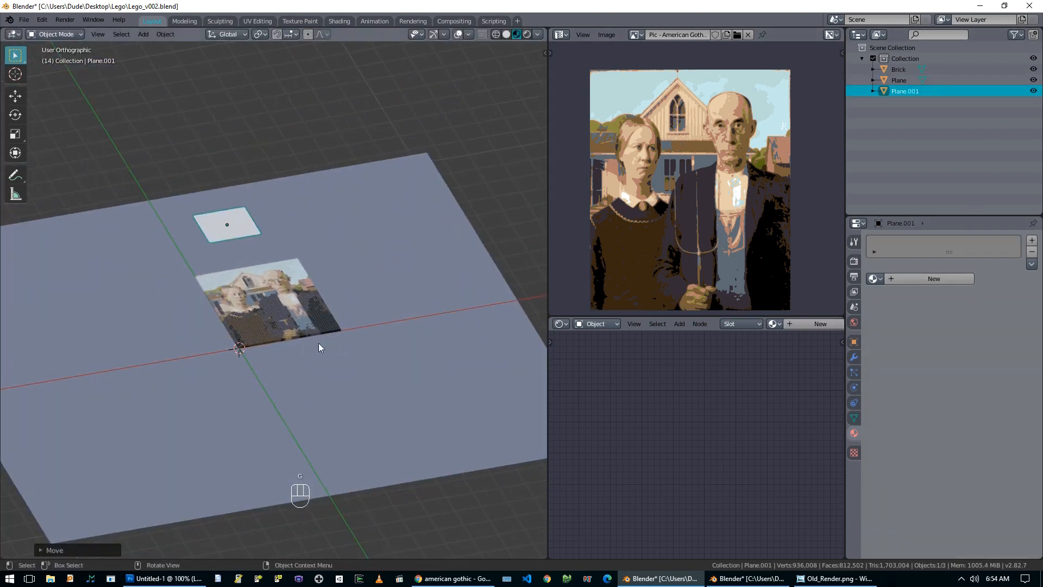
Step: Give the raised plane a new material named Lamp with an Emission surface, and shift the plane toward the brick plate's upper-left corner
{"action": "key", "text": "z"}
{"action": "left_click", "coordinate": [408, 347]}
{"action": "mouse_move", "coordinate": [408, 346]}
{"action": "middle_mouse_down"}
{"action": "mouse_move", "coordinate": [317, 283]}
{"action": "mouse_move", "coordinate": [346, 285]}
{"action": "middle_mouse_up"}
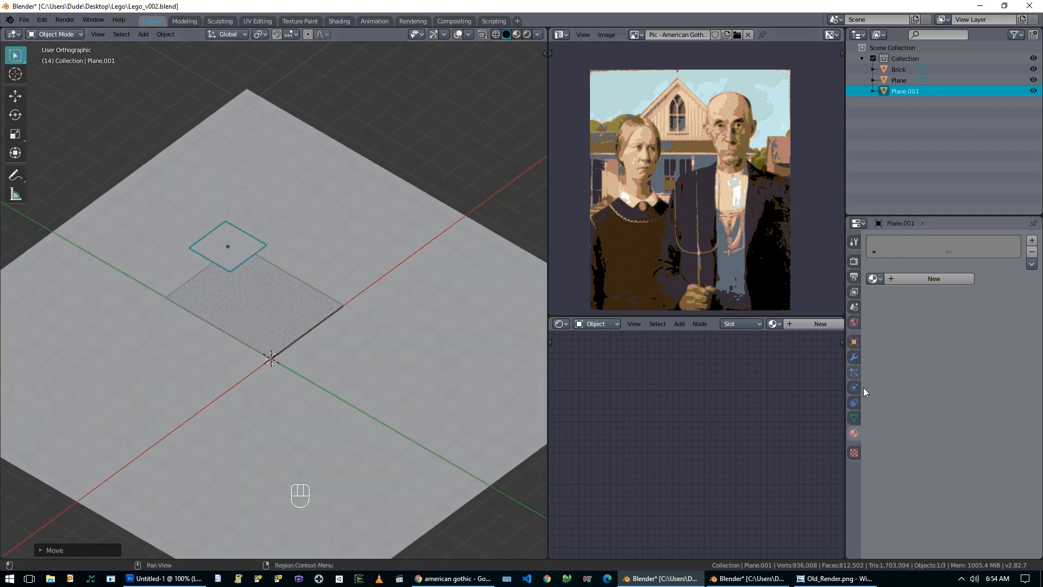
{"action": "left_click", "coordinate": [894, 275]}
{"action": "left_click", "coordinate": [913, 278]}
{"action": "type", "text": "Lamp"}
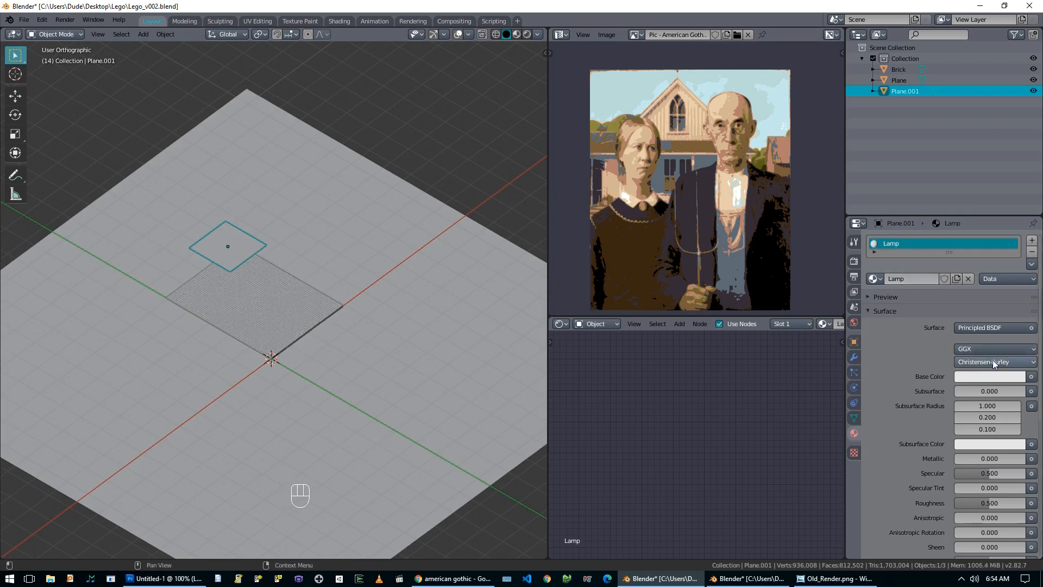
{"action": "left_click", "coordinate": [986, 328]}
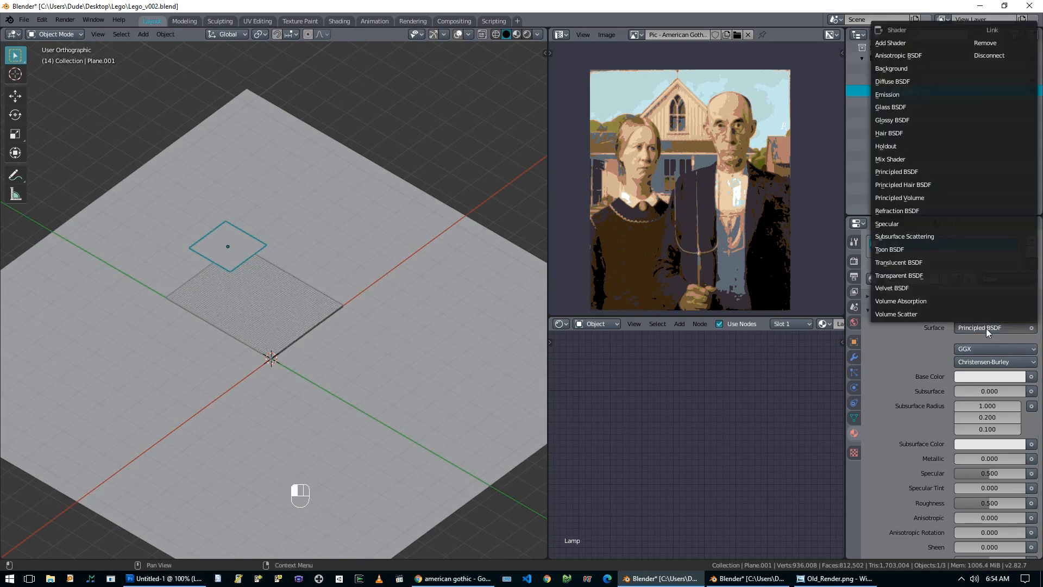
{"action": "left_click", "coordinate": [891, 94]}
{"action": "key", "text": "g"}
{"action": "left_click", "coordinate": [197, 239]}
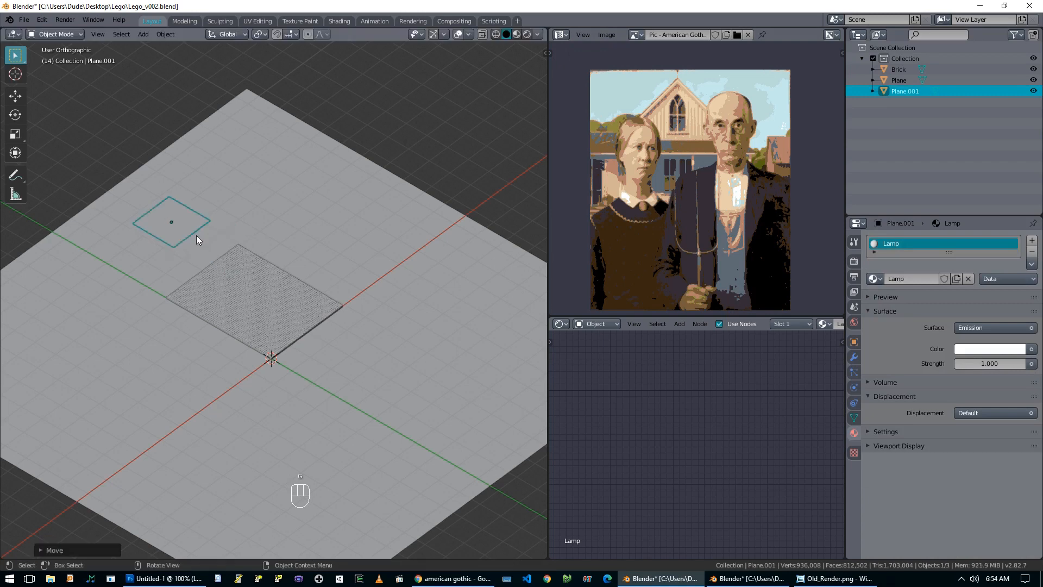
Step: Add a camera to the scene, make it the active camera and look through it
{"action": "key", "text": "KP_7"}
{"action": "key", "text": "shift+a"}
{"action": "mouse_move", "coordinate": [310, 294]}
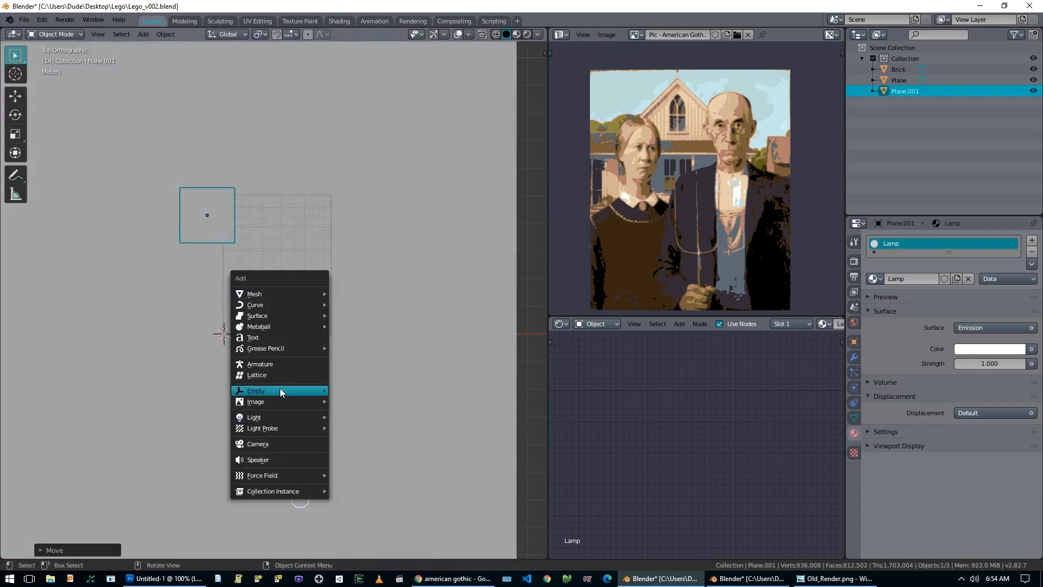
{"action": "left_click", "coordinate": [255, 444]}
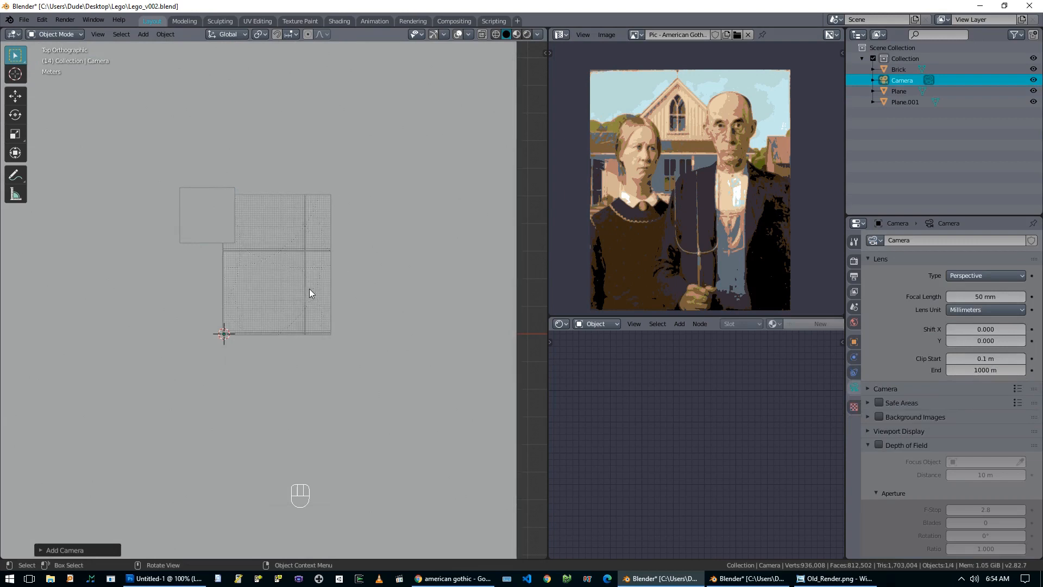
{"action": "middle_click_drag", "start_coordinate": [272, 343], "coordinate": [310, 259]}
{"action": "key", "text": "shift+grave"}
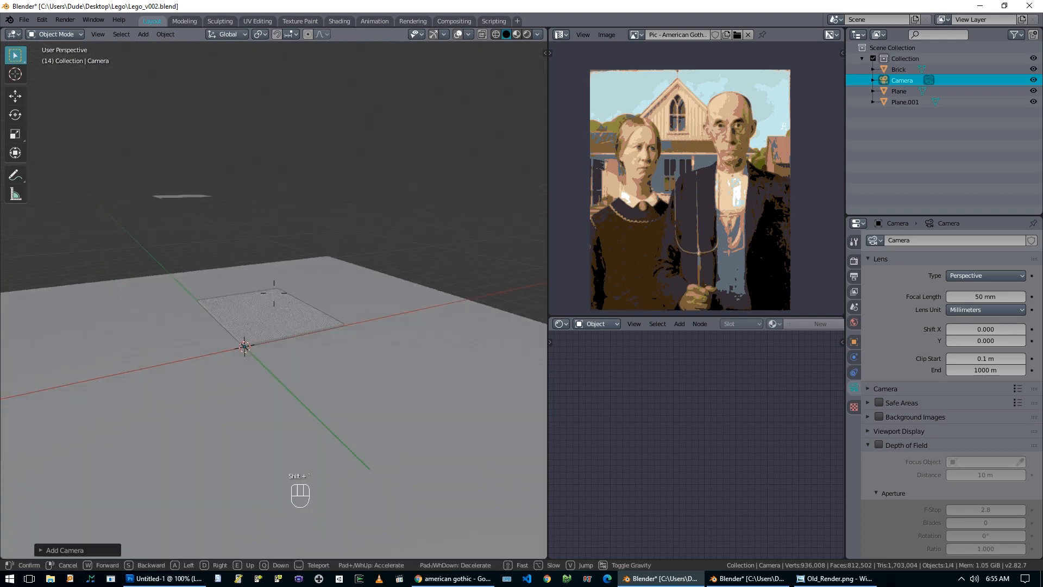
{"action": "key", "text": "w"}
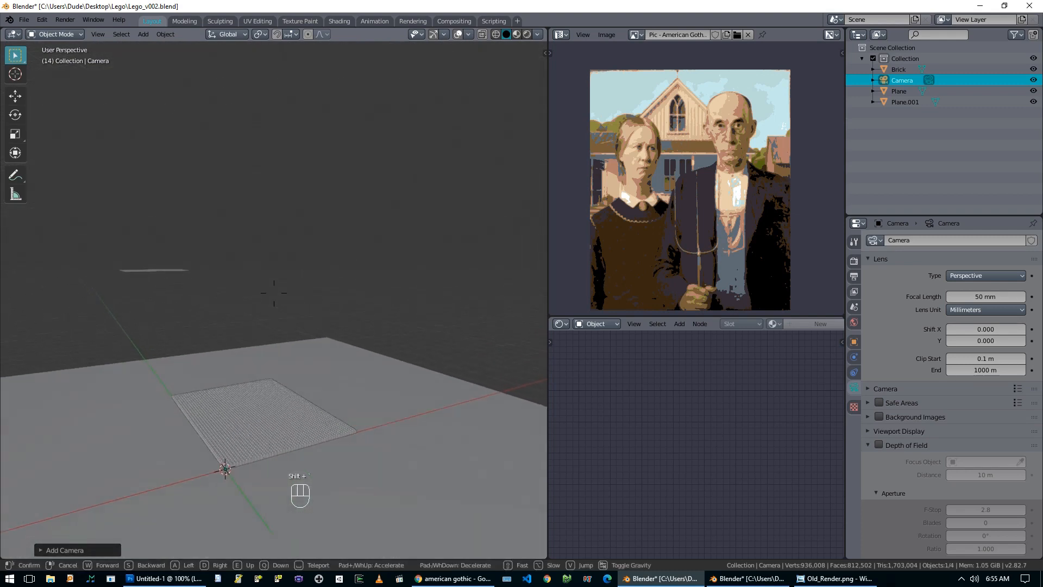
{"action": "left_click", "coordinate": [272, 369]}
{"action": "key", "text": "ctrl+KP_0"}
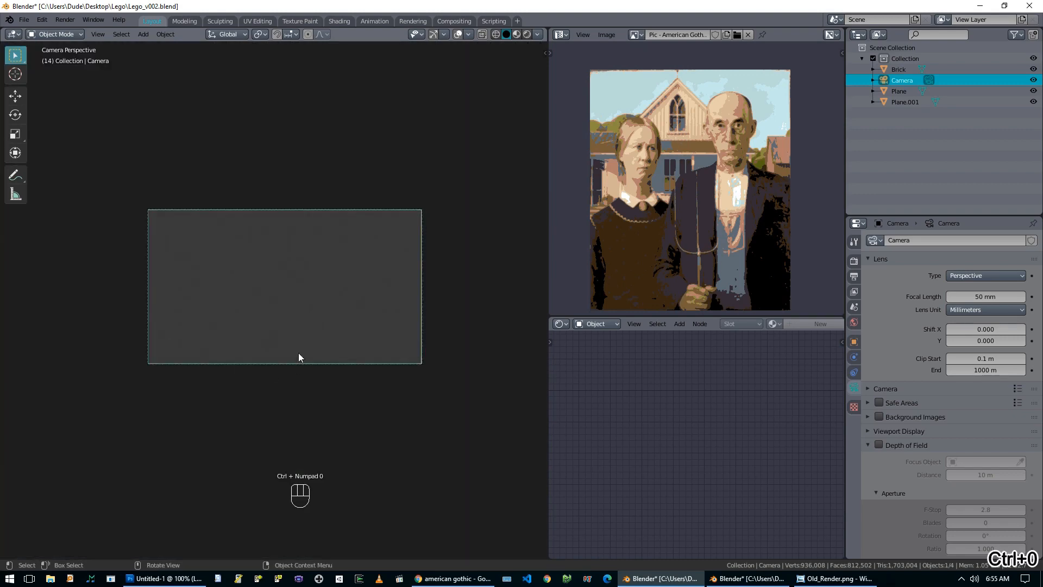
Step: Use walk navigation to move the camera above the brick plate, looking down at the plate at an angle
{"action": "key", "text": "shift+grave"}
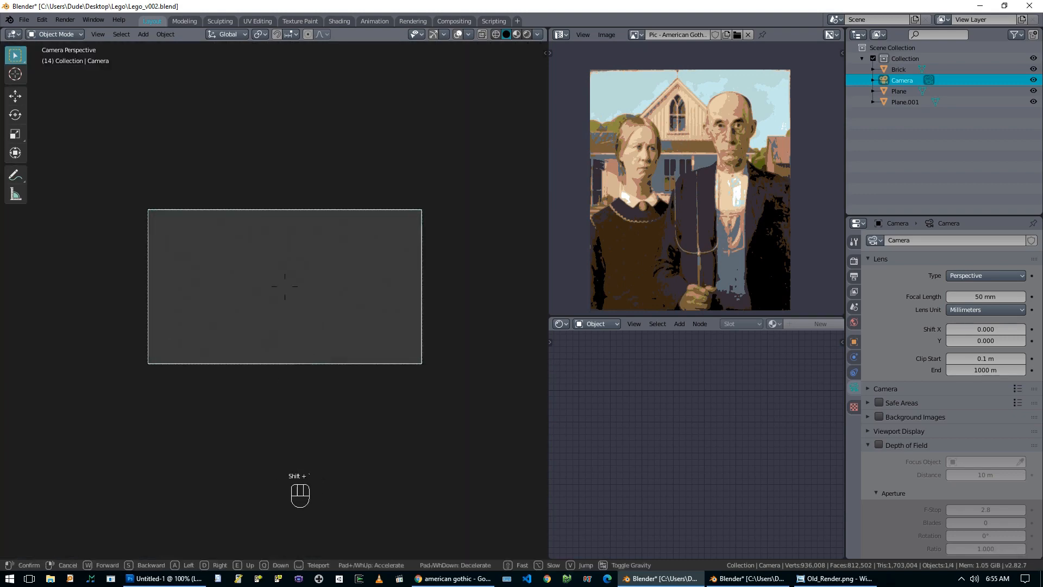
{"action": "key", "text": "w"}
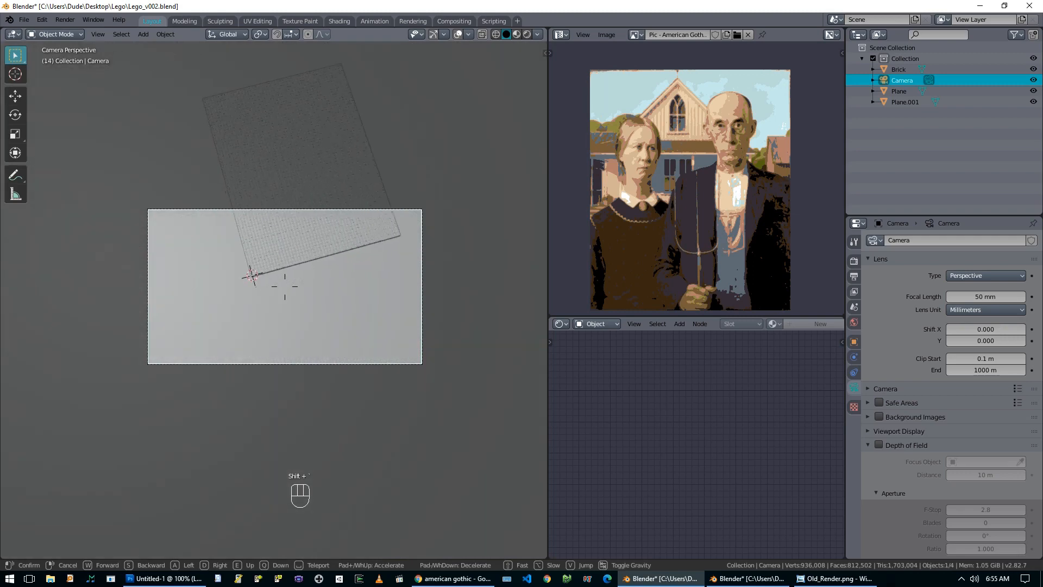
{"action": "key", "text": "w"}
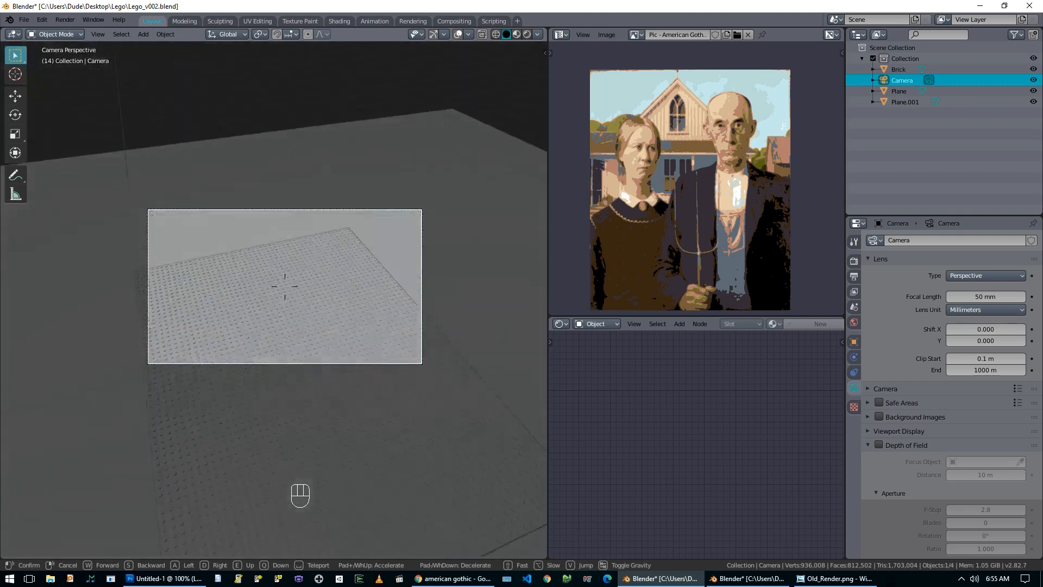
{"action": "key", "text": "s"}
{"action": "key", "text": "w"}
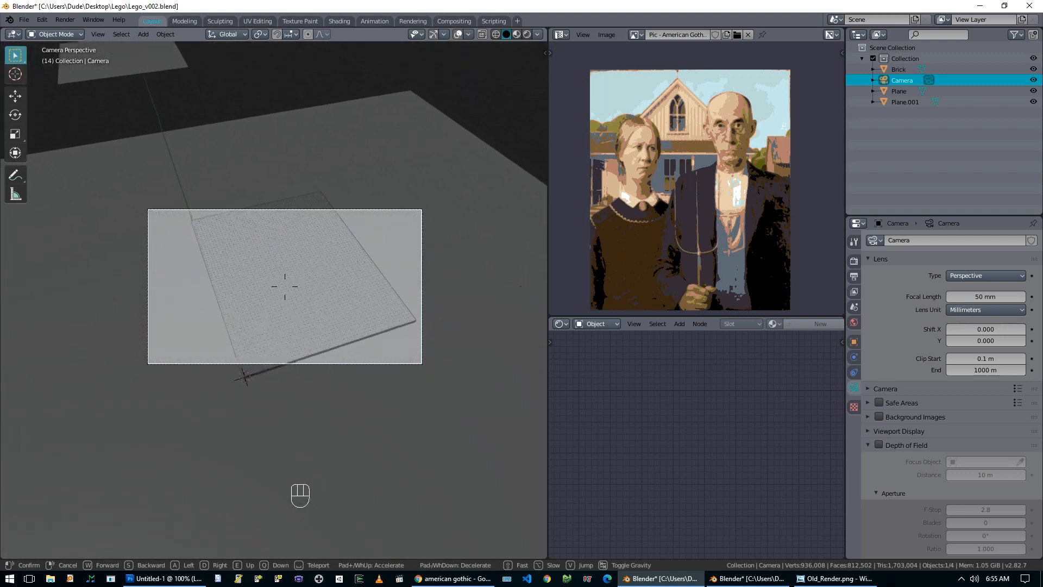
{"action": "left_click", "coordinate": [284, 286]}
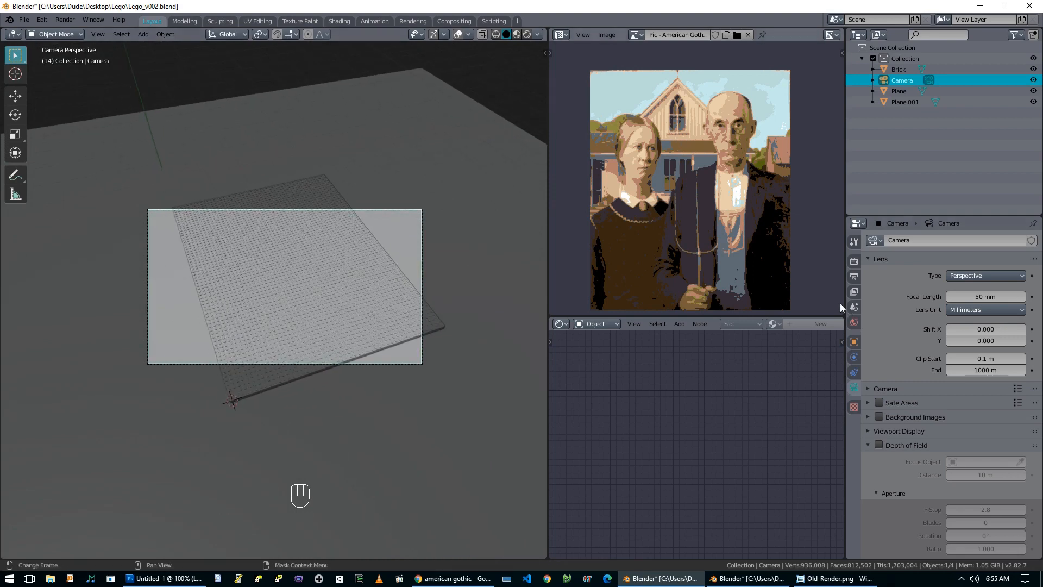
Step: Set the render output resolution to 1105 px in X and 1188 px in Y
{"action": "left_click", "coordinate": [854, 261]}
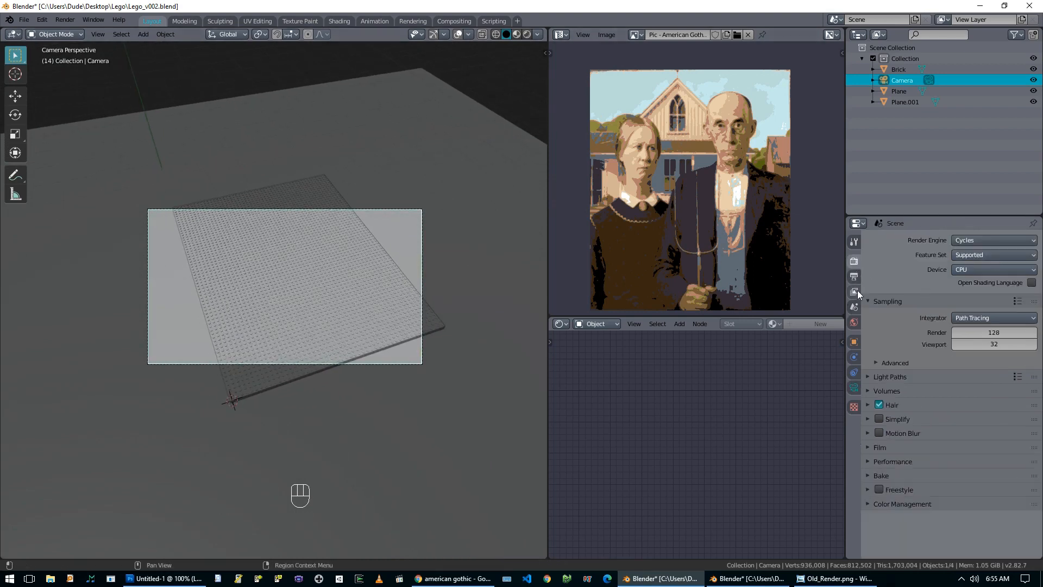
{"action": "left_click", "coordinate": [857, 277]}
{"action": "mouse_move", "coordinate": [988, 255]}
{"action": "left_mouse_down"}
{"action": "mouse_move", "coordinate": [662, 254]}
{"action": "mouse_move", "coordinate": [1032, 265]}
{"action": "mouse_move", "coordinate": [999, 266]}
{"action": "left_mouse_up"}
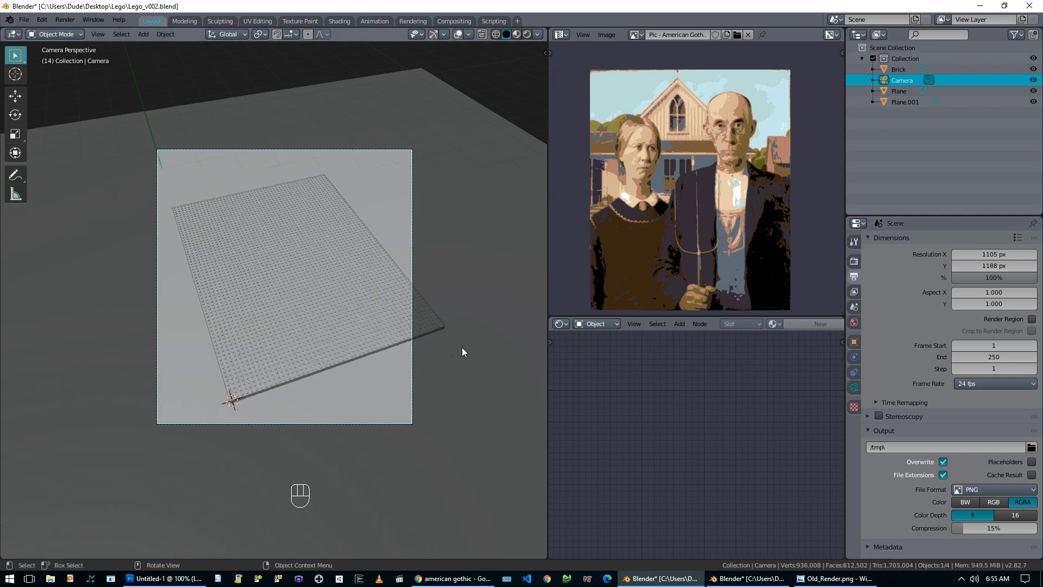
Step: Reposition the camera closer to the brick plate so that the plate fills the new frame
{"action": "key", "text": "shift+grave"}
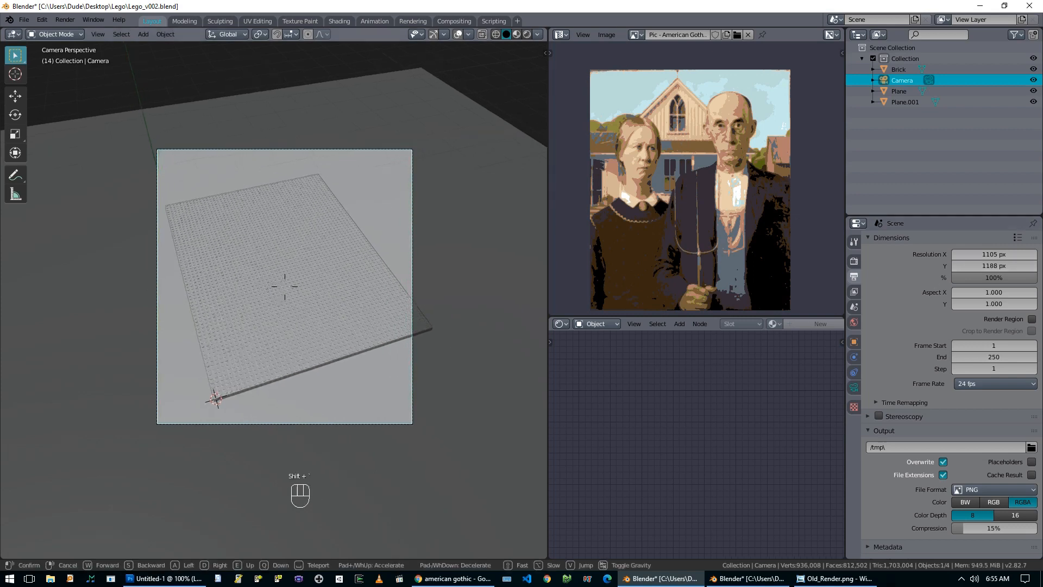
{"action": "key", "text": "w"}
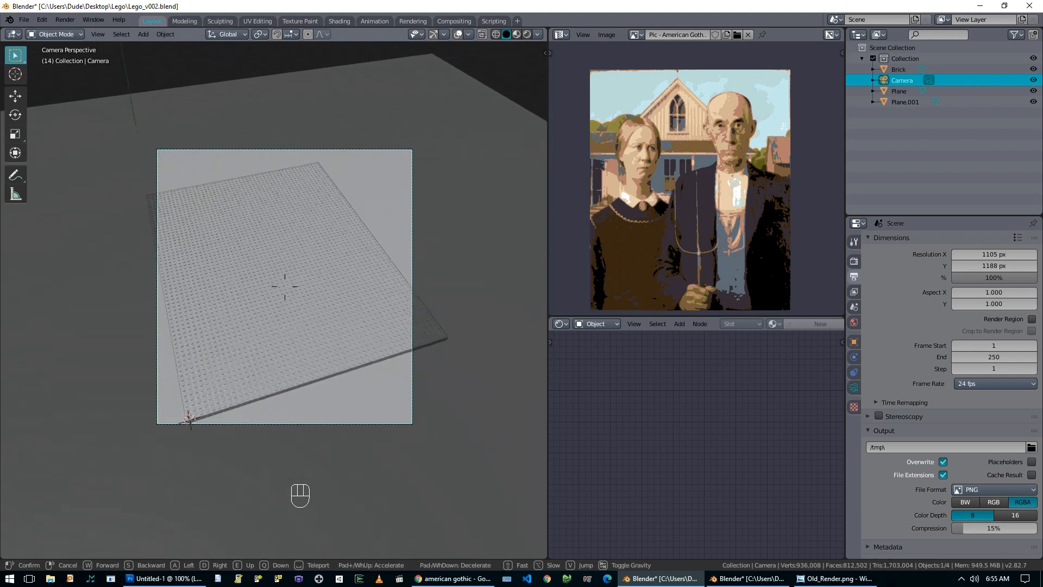
{"action": "left_click", "coordinate": [285, 287]}
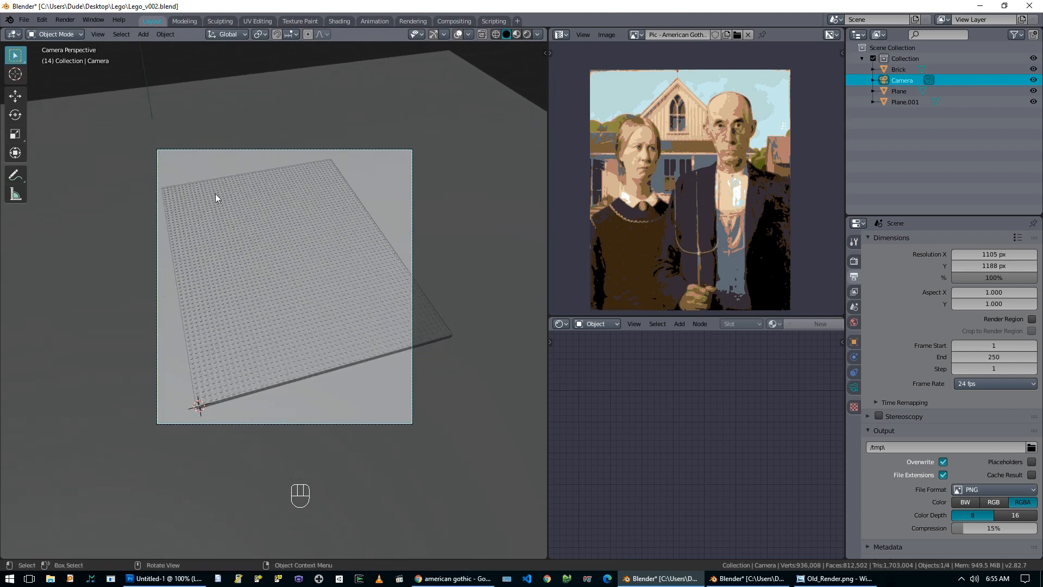
{"action": "scroll", "coordinate": [231, 250], "scroll_direction": "down", "scroll_amount": 3}
{"action": "scroll", "coordinate": [230, 249], "scroll_direction": "up", "scroll_amount": 3}
{"action": "scroll", "coordinate": [230, 250], "scroll_direction": "up", "scroll_amount": 1}
Step: Switch the viewport to Rendered shading and set the Cycles render device to GPU Compute
{"action": "key", "text": "z"}
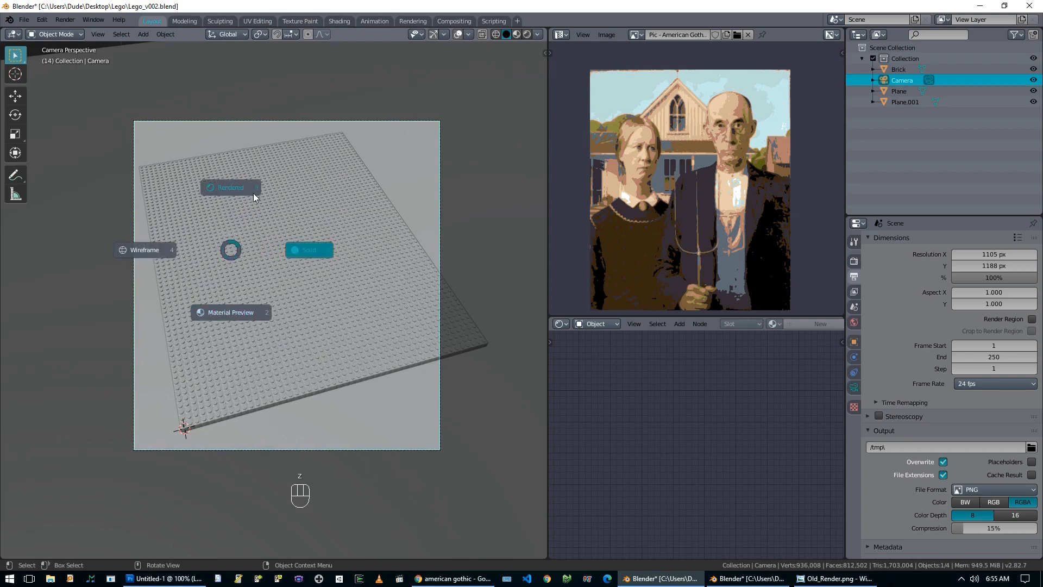
{"action": "left_click", "coordinate": [253, 193]}
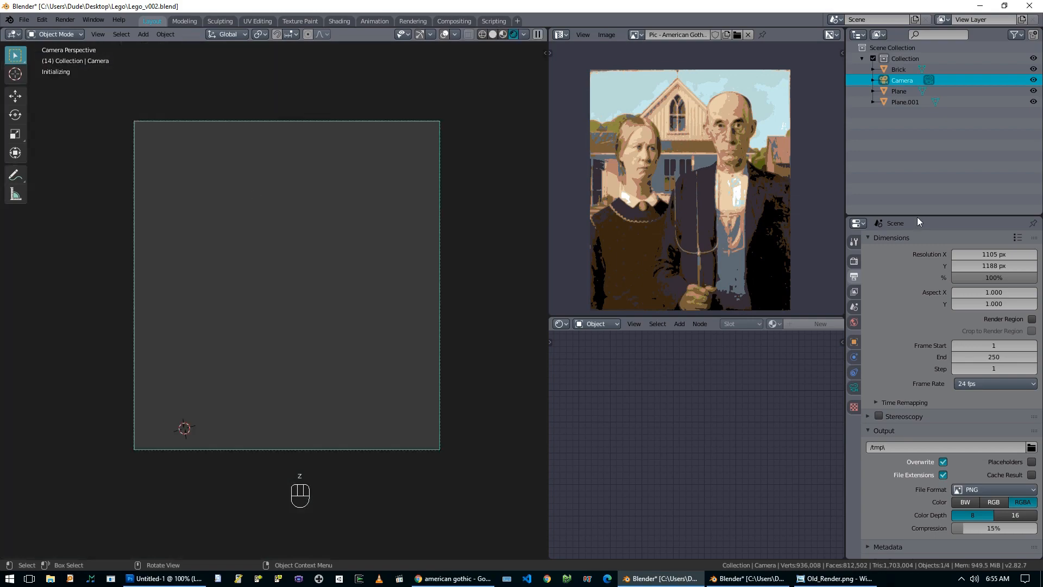
{"action": "left_click", "coordinate": [853, 262]}
{"action": "left_click", "coordinate": [974, 270]}
{"action": "left_click", "coordinate": [974, 296]}
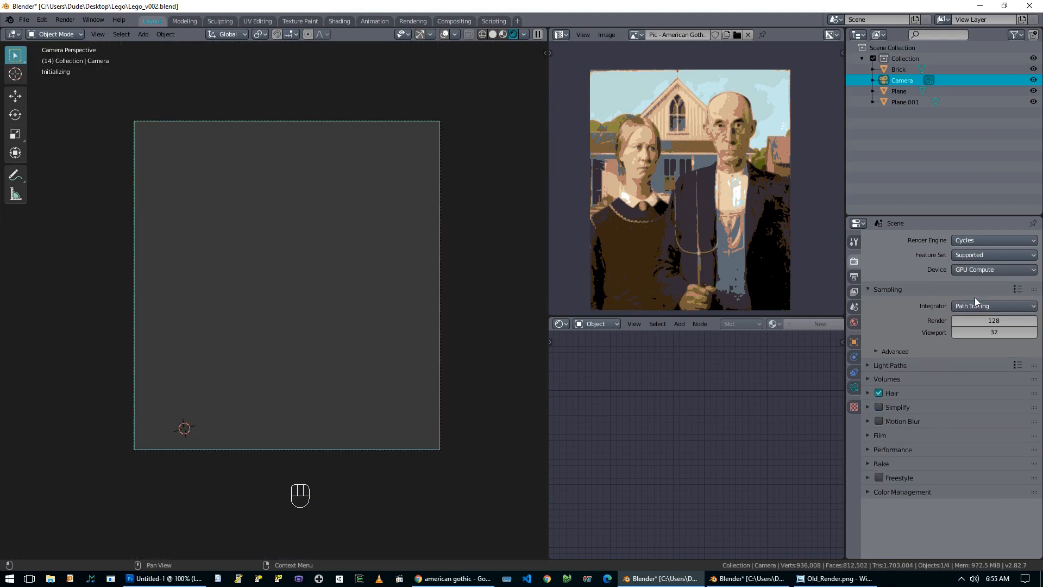
Step: Set the camera's passepartout opacity to 1.000 and nudge the camera to frame the brick plate more tightly
{"action": "left_click", "coordinate": [855, 388]}
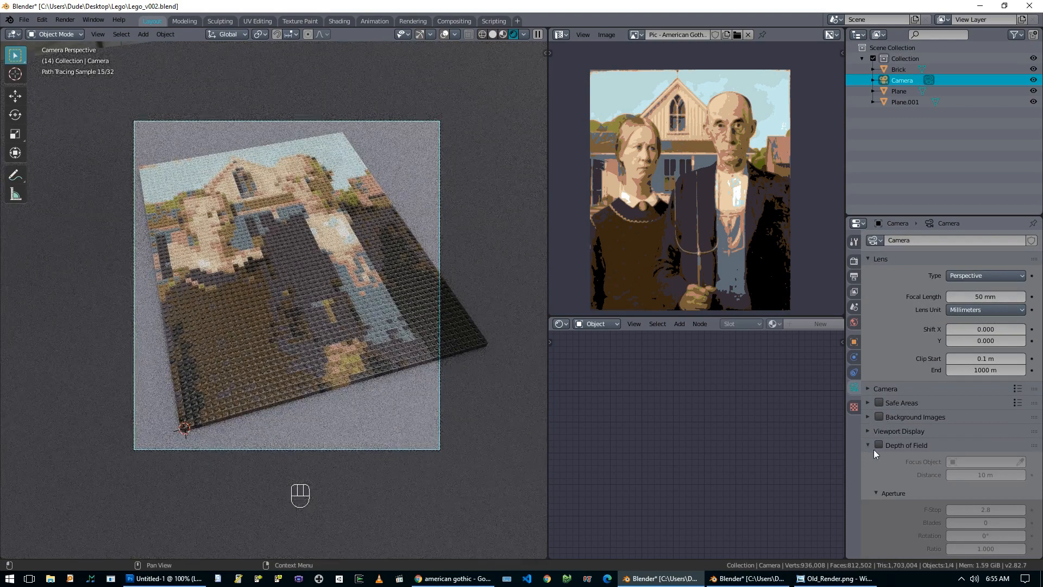
{"action": "left_click", "coordinate": [872, 432]}
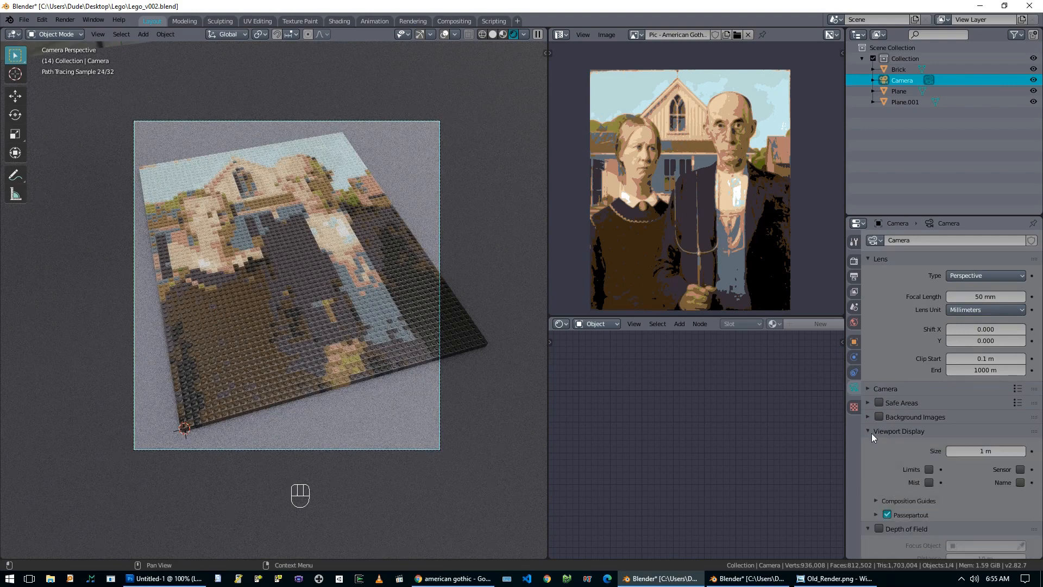
{"action": "left_click", "coordinate": [876, 514]}
{"action": "scroll", "coordinate": [877, 512], "scroll_direction": "down", "scroll_amount": 4}
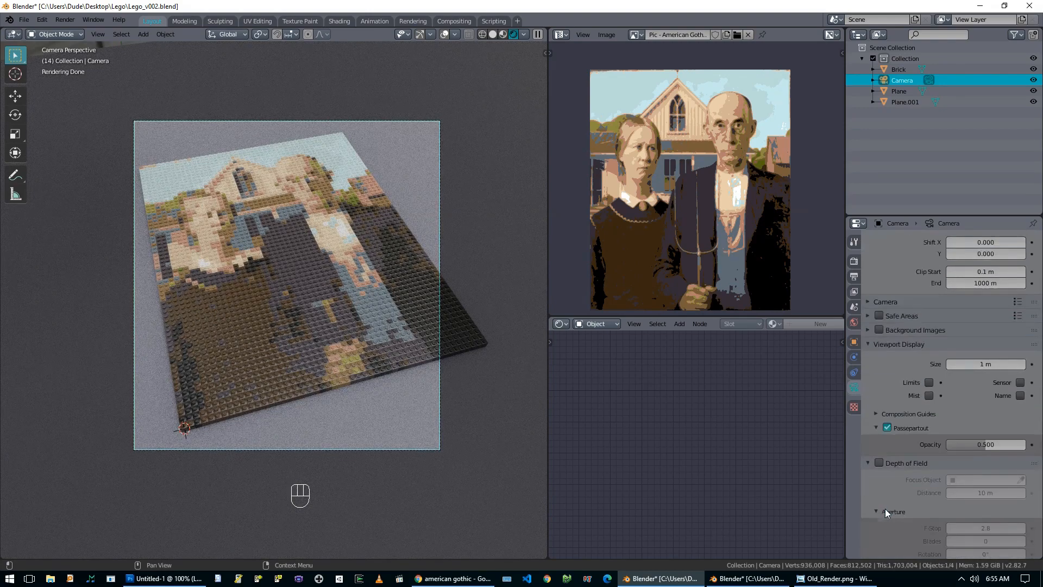
{"action": "left_click_drag", "start_coordinate": [974, 446], "coordinate": [996, 442]}
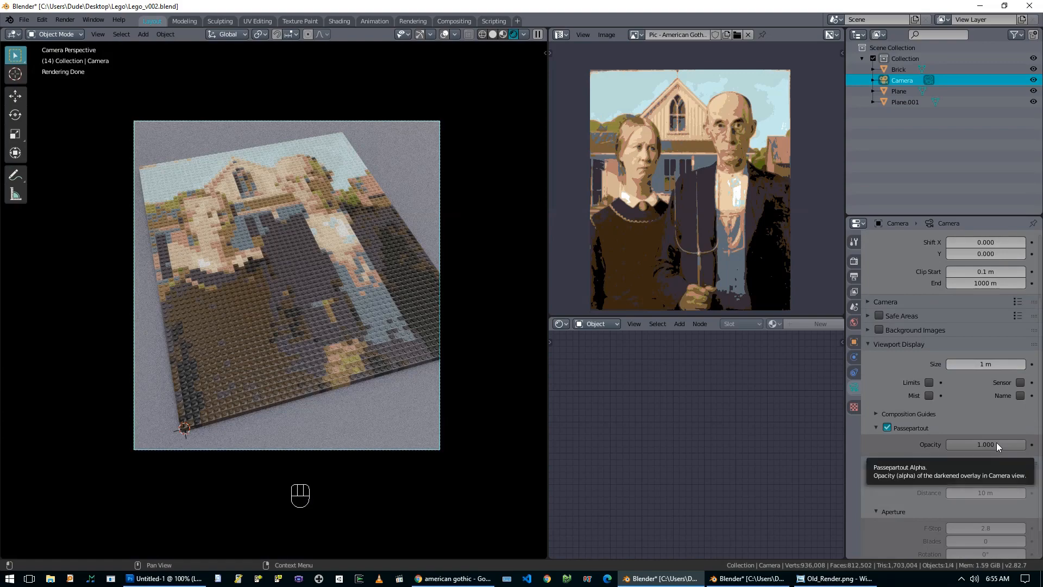
{"action": "scroll", "coordinate": [271, 272], "scroll_direction": "up", "scroll_amount": 1}
{"action": "scroll", "coordinate": [273, 271], "scroll_direction": "down", "scroll_amount": 1}
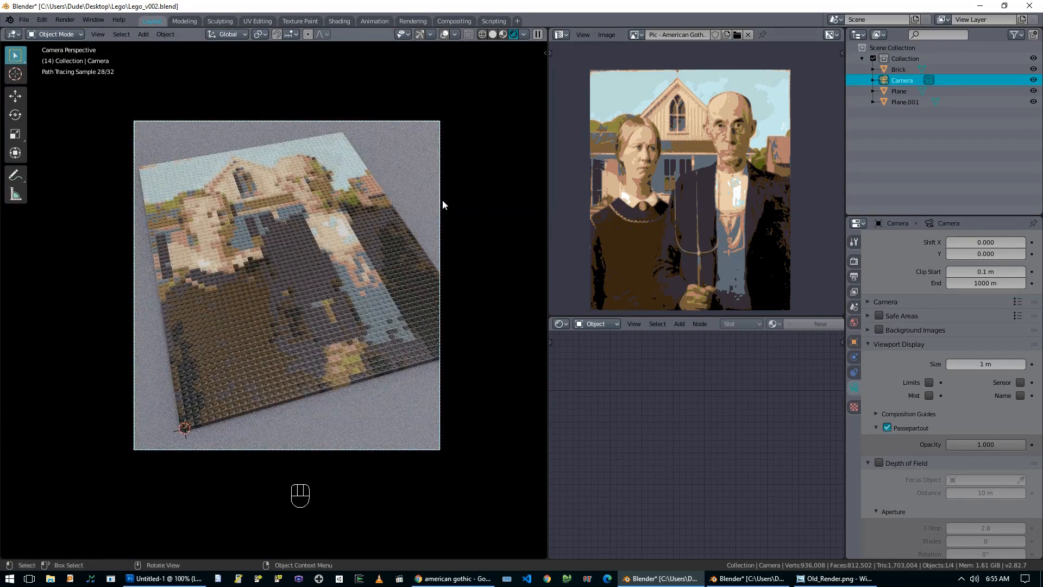
{"action": "key", "text": "shift+grave"}
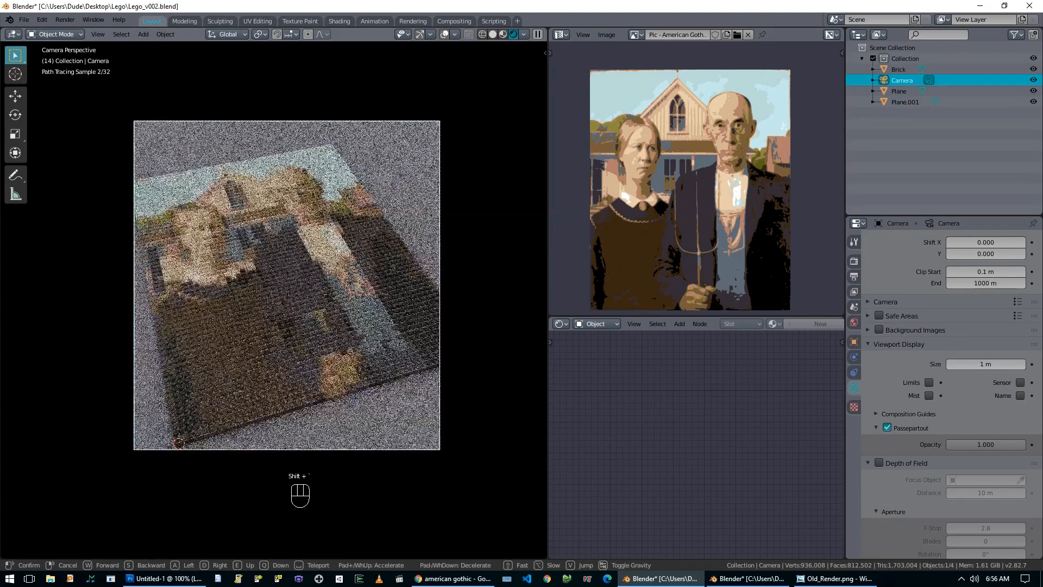
{"action": "left_click", "coordinate": [274, 300]}
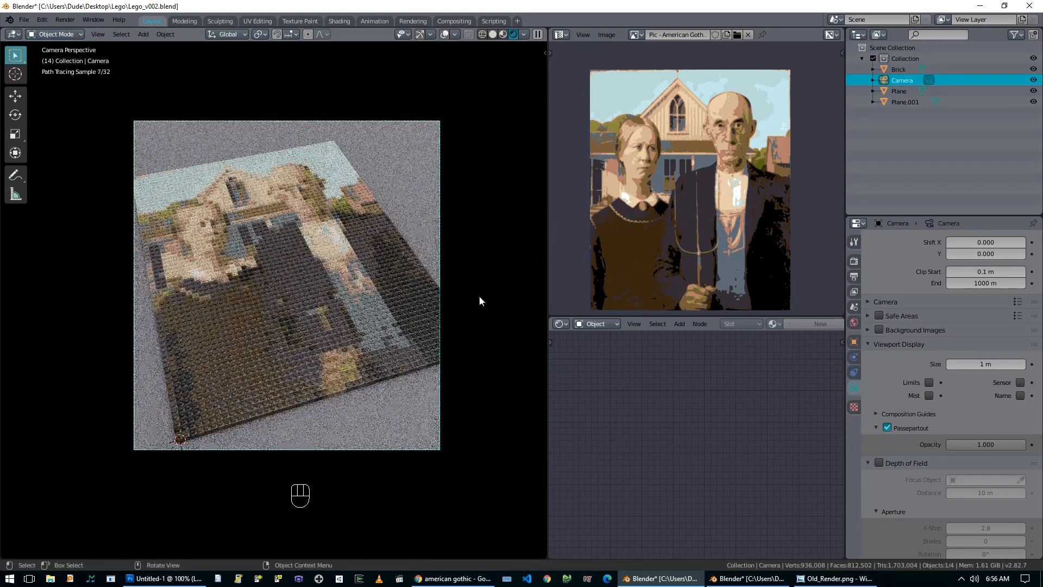
Step: Rename the large ground plane object as "Floor"
{"action": "left_click", "coordinate": [905, 102]}
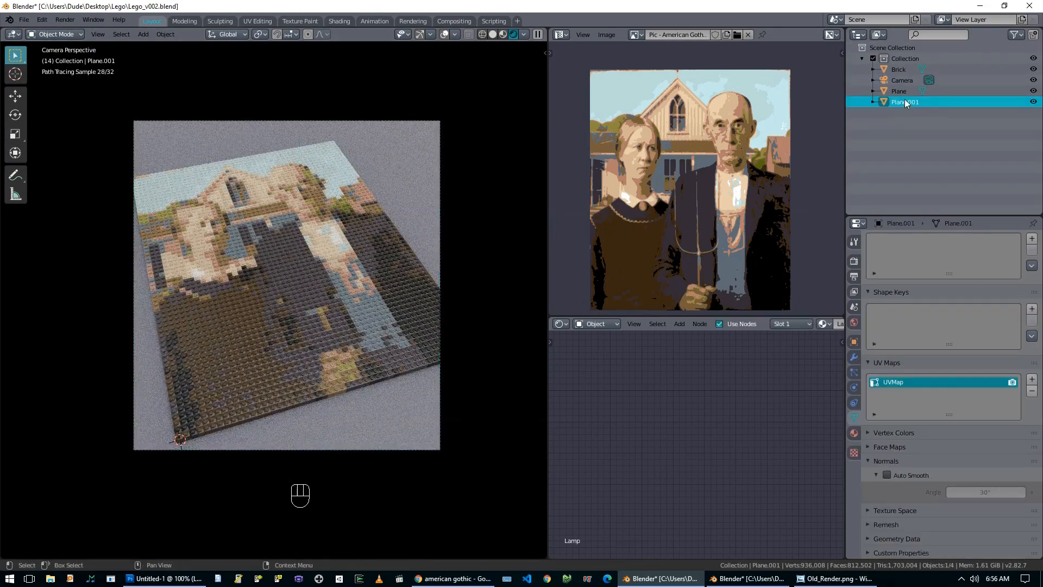
{"action": "left_click", "coordinate": [906, 94]}
{"action": "middle_click_drag", "start_coordinate": [404, 246], "coordinate": [421, 265]}
{"action": "scroll", "coordinate": [423, 265], "scroll_direction": "down", "scroll_amount": 10}
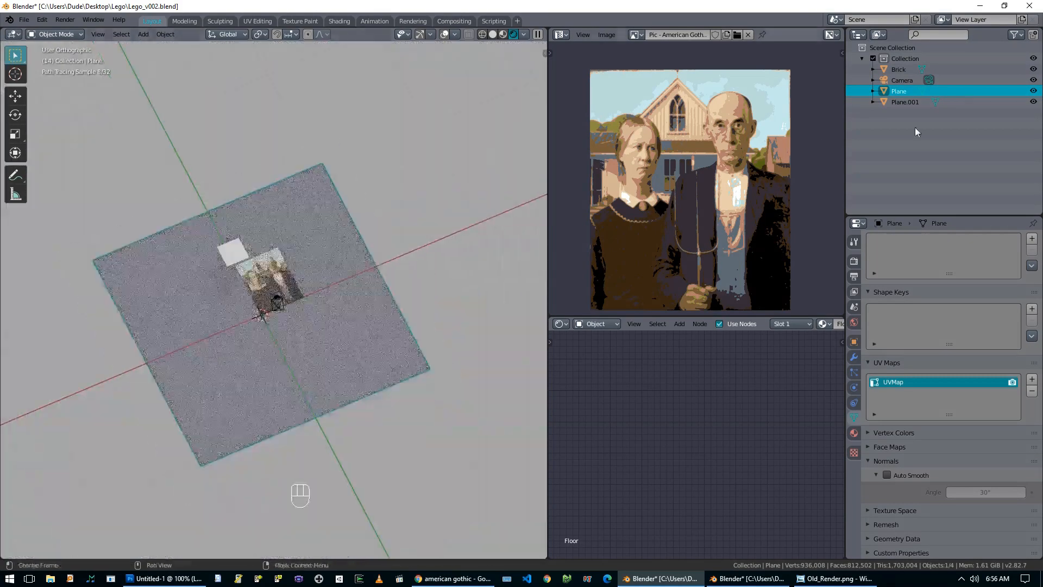
{"action": "double_click", "coordinate": [899, 96]}
{"action": "type", "text": "Floor"}
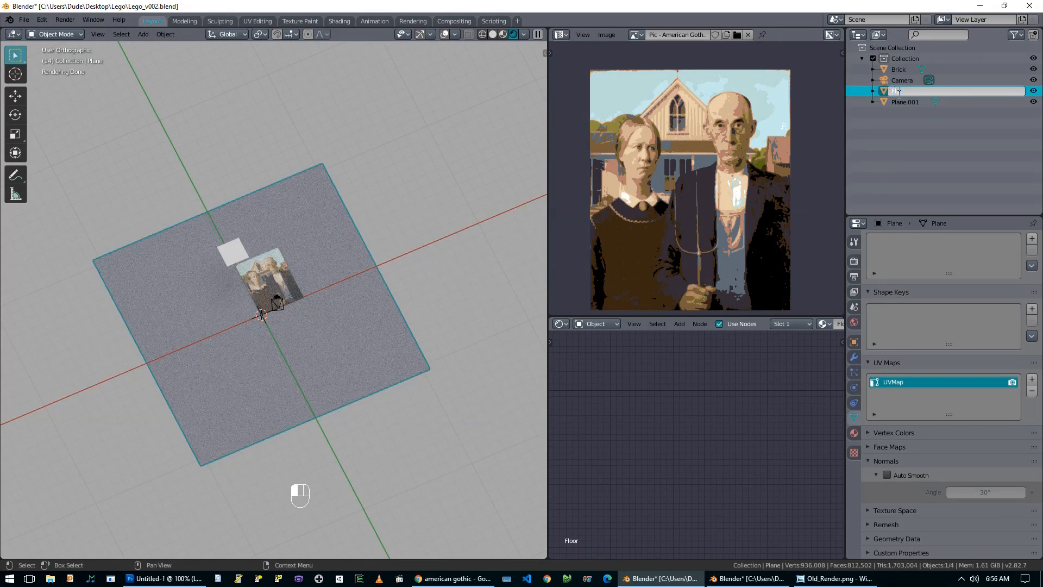
{"action": "key", "text": "Return"}
Step: Rename the object Plane.001 as "Lamp" and return the viewport to the camera view
{"action": "left_click", "coordinate": [900, 100]}
{"action": "double_click", "coordinate": [900, 101]}
{"action": "type", "text": "Lamp"}
{"action": "key", "text": "Return"}
{"action": "left_click", "coordinate": [533, 211]}
{"action": "key", "text": "KP_0"}
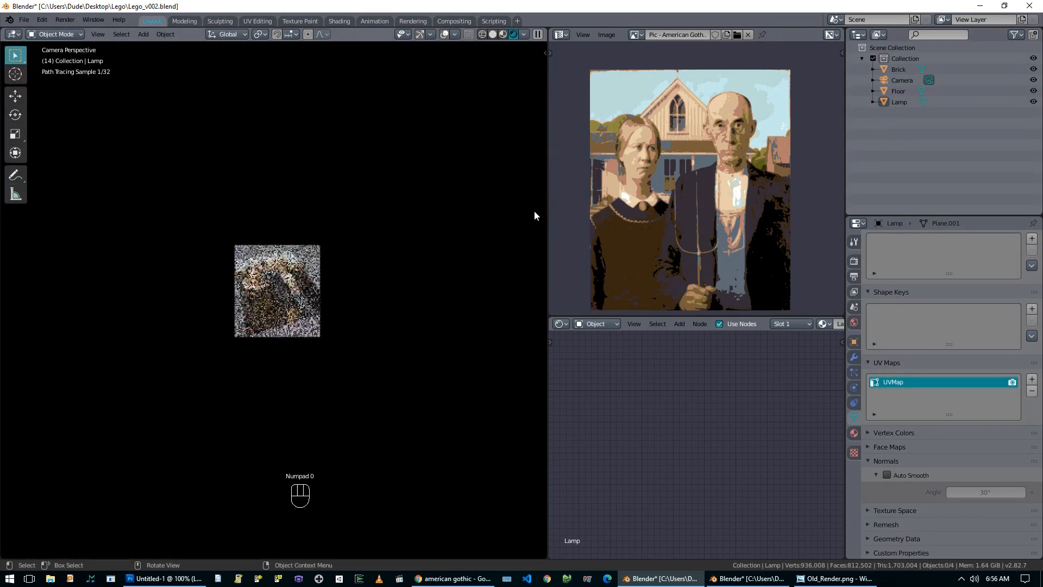
{"action": "scroll", "coordinate": [361, 290], "scroll_direction": "up", "scroll_amount": 8}
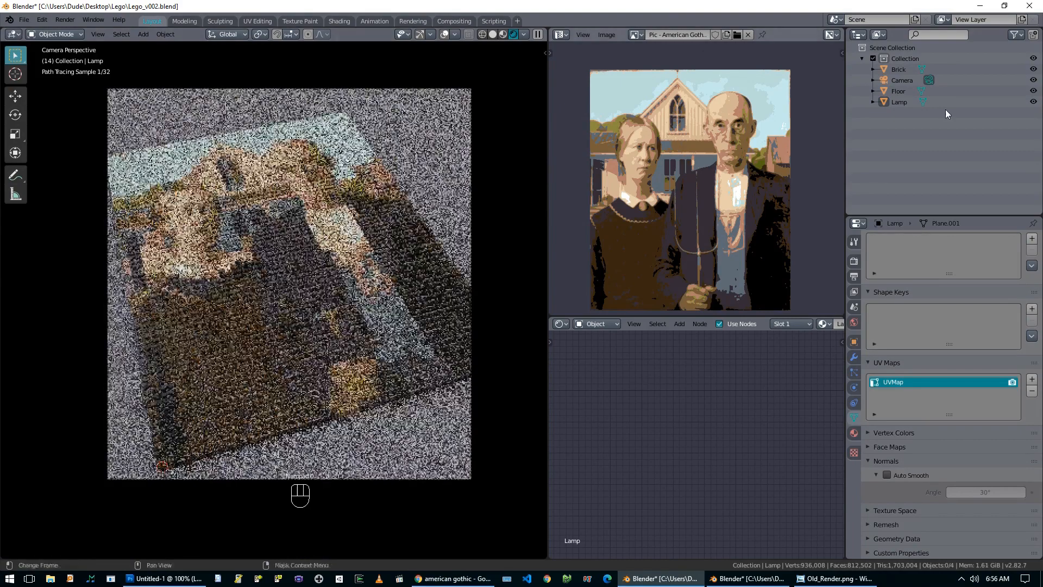
Step: Try emission strengths of 5 and 50 on the Lamp object's material and settle on 20
{"action": "left_click", "coordinate": [901, 102]}
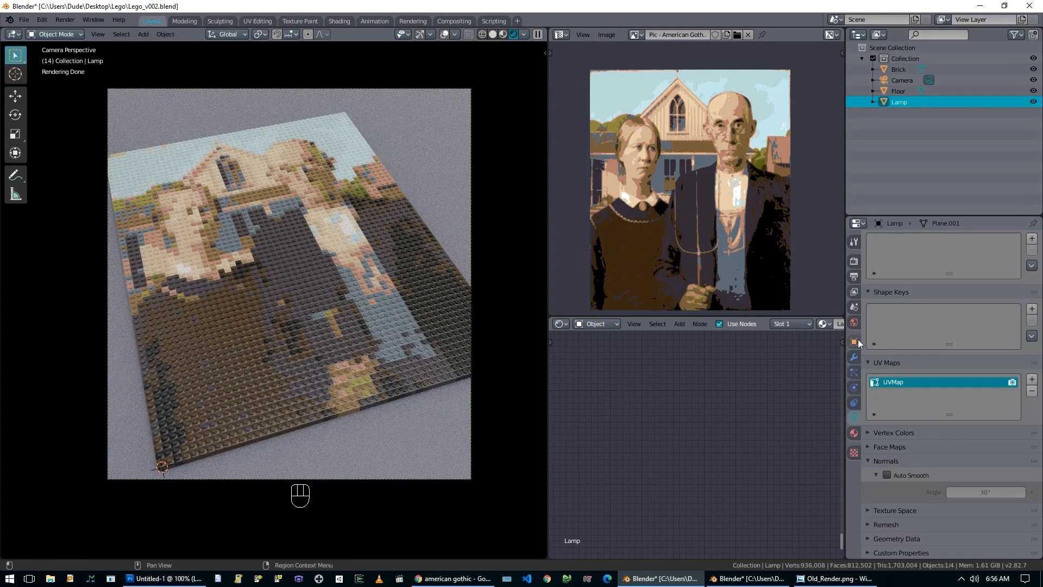
{"action": "left_click", "coordinate": [854, 433]}
{"action": "left_click", "coordinate": [990, 364]}
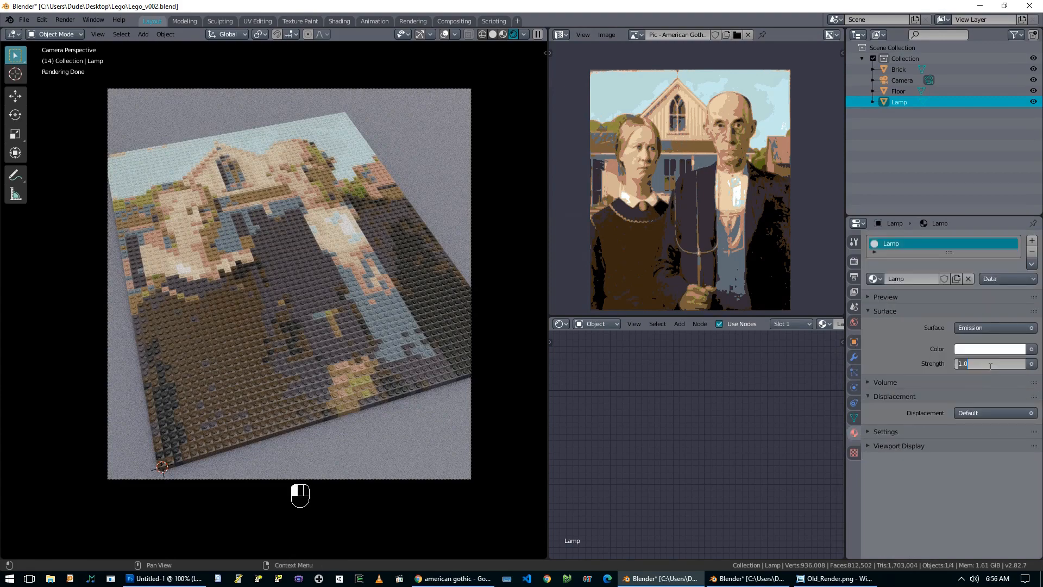
{"action": "type", "text": "5"}
{"action": "key", "text": "Return"}
{"action": "left_click", "coordinate": [990, 364]}
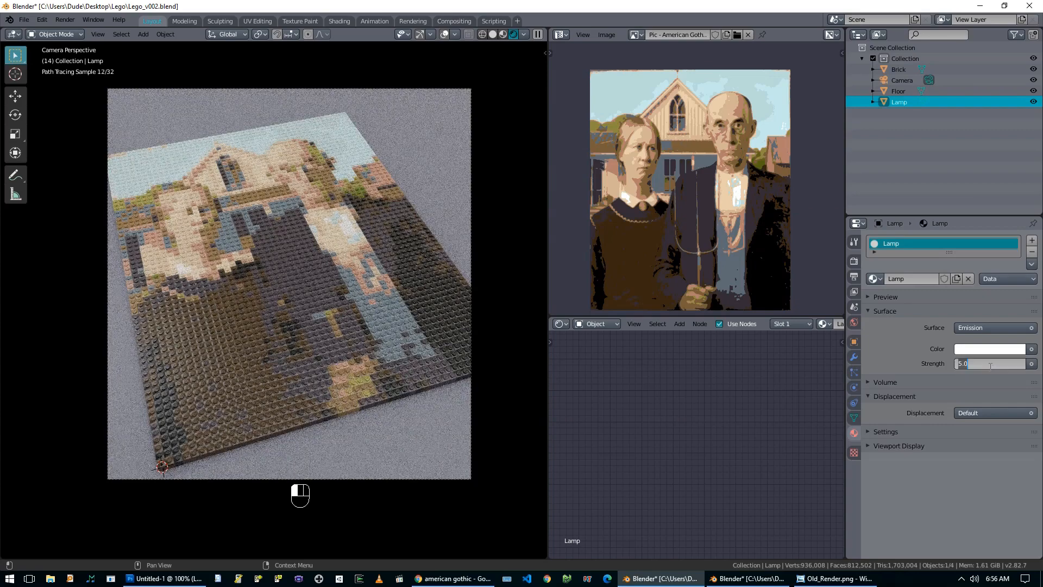
{"action": "type", "text": "50"}
{"action": "key", "text": "Return"}
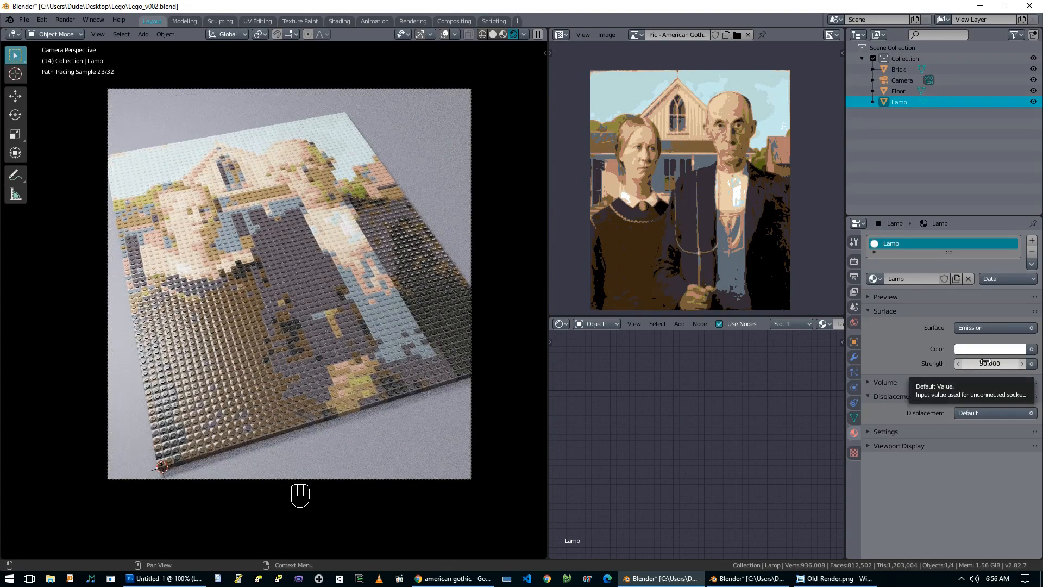
{"action": "left_click", "coordinate": [986, 363]}
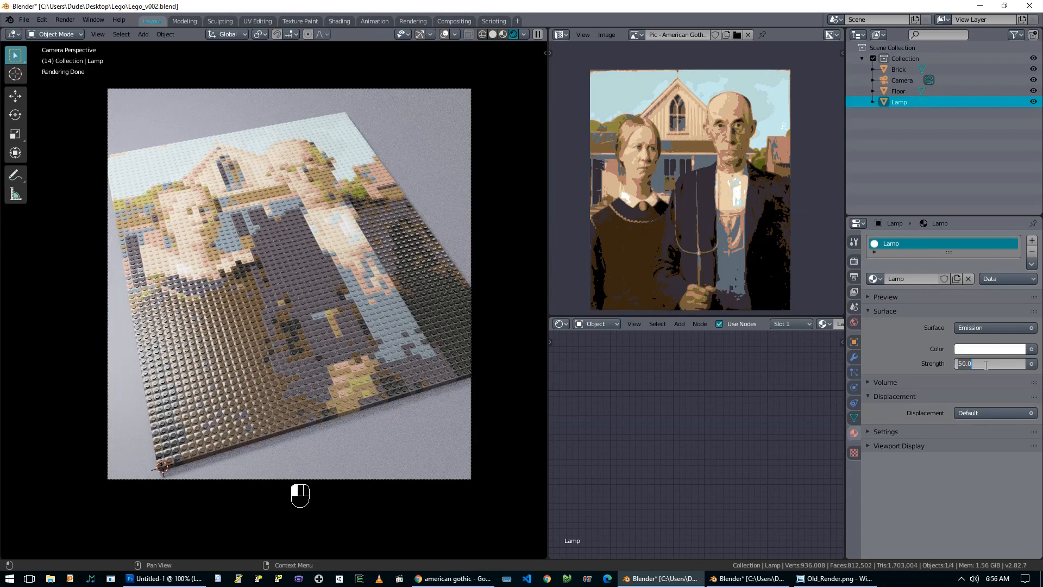
{"action": "key", "text": "Return"}
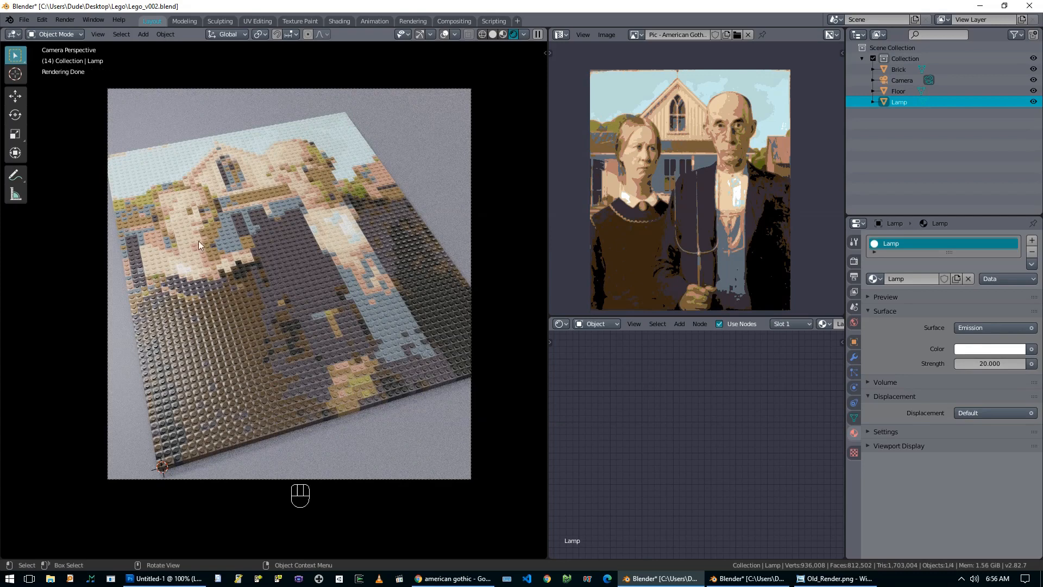
Step: Select the brick plate and set its Principled BSDF roughness to 0.268
{"action": "left_click", "coordinate": [301, 377]}
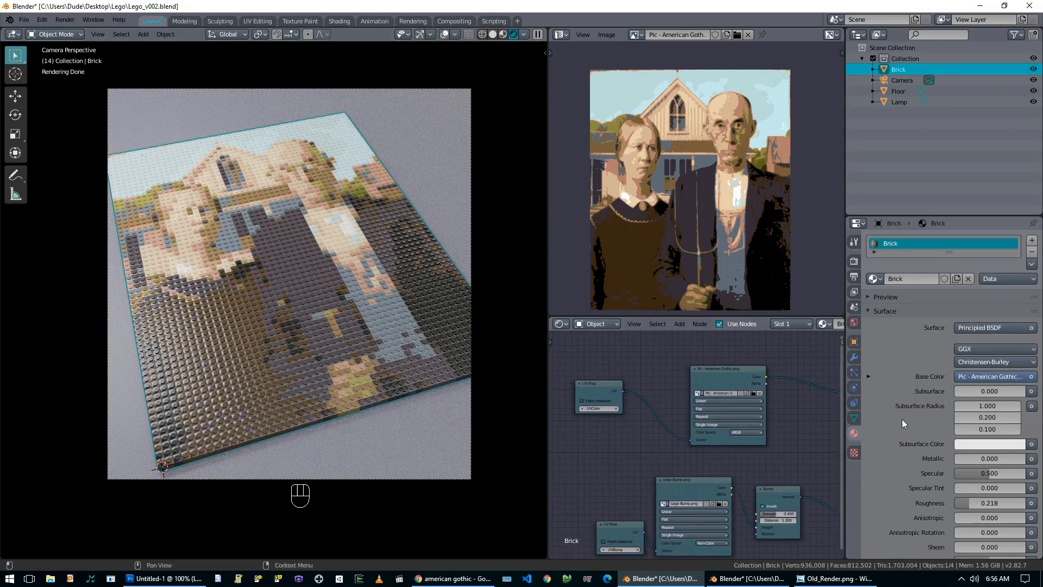
{"action": "scroll", "coordinate": [636, 439], "scroll_direction": "up", "scroll_amount": 1}
{"action": "middle_click_drag", "start_coordinate": [612, 458], "coordinate": [609, 488]}
{"action": "middle_click_drag", "start_coordinate": [807, 417], "coordinate": [565, 391]}
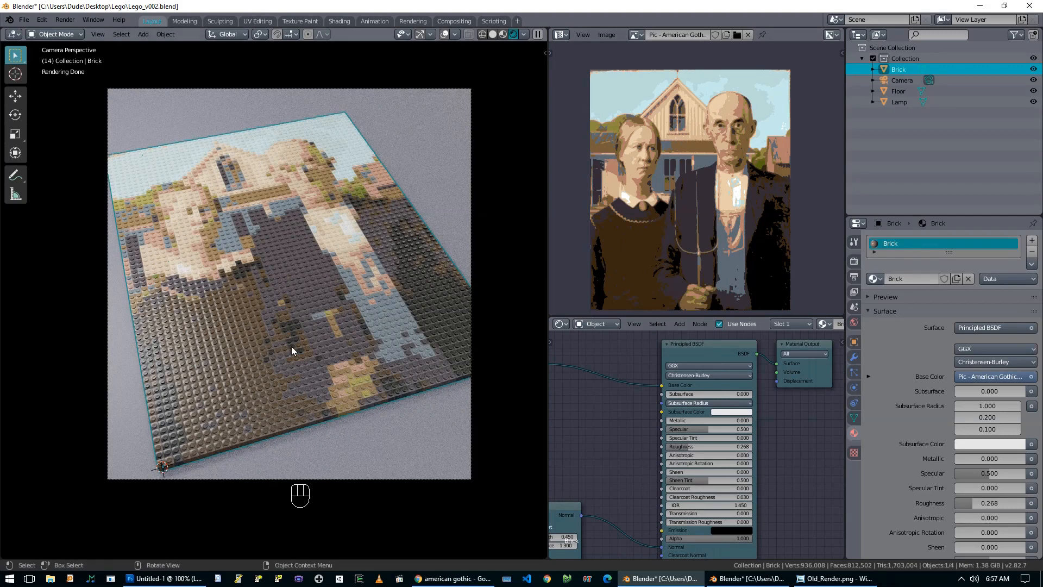
Step: Render the image, maximize the render window and inspect the brick studs up close and as a whole
{"action": "key", "text": "F12"}
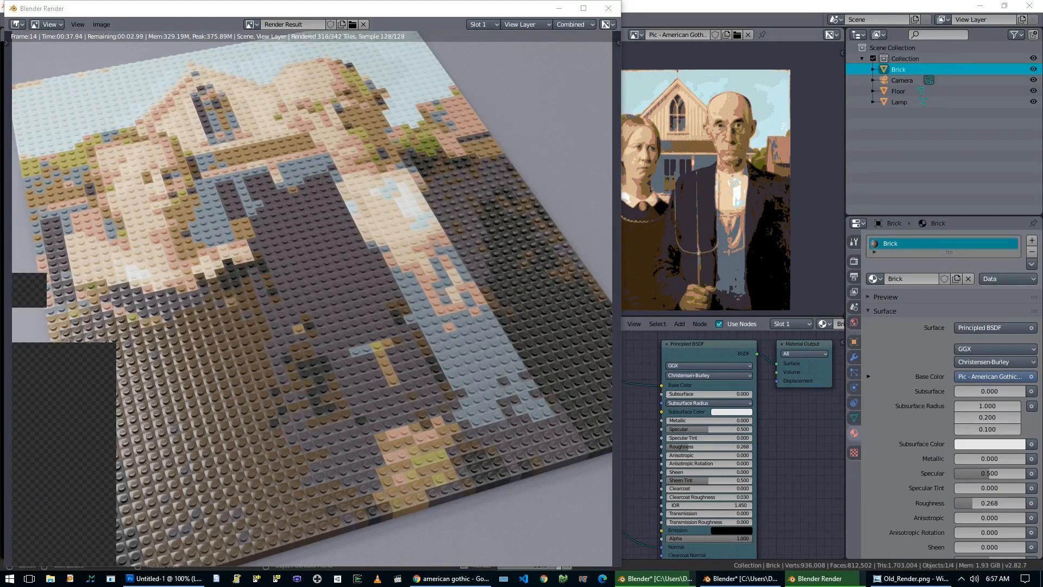
{"action": "left_click", "coordinate": [583, 8]}
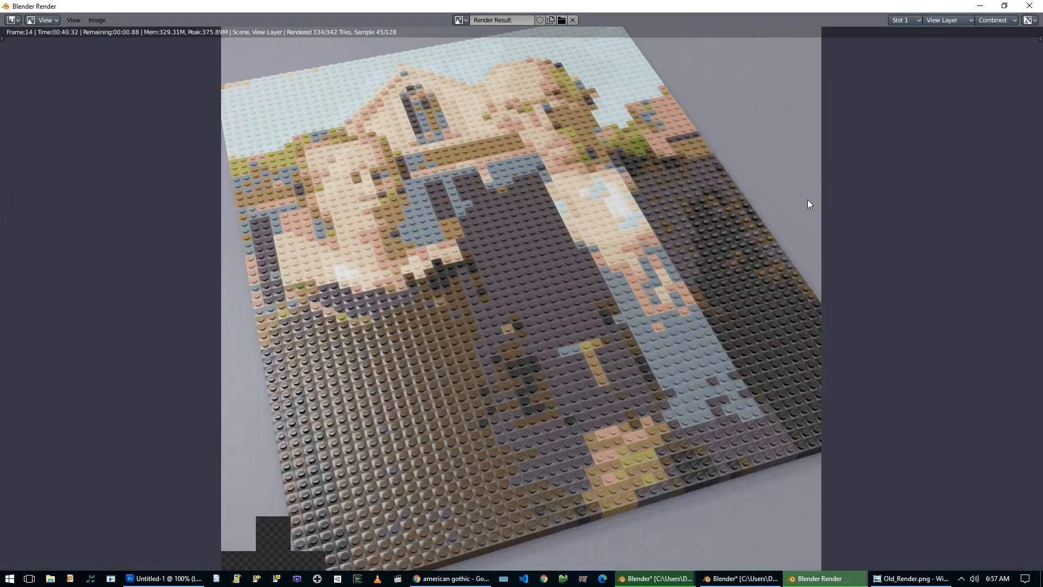
{"action": "scroll", "coordinate": [425, 285], "scroll_direction": "up", "scroll_amount": 4}
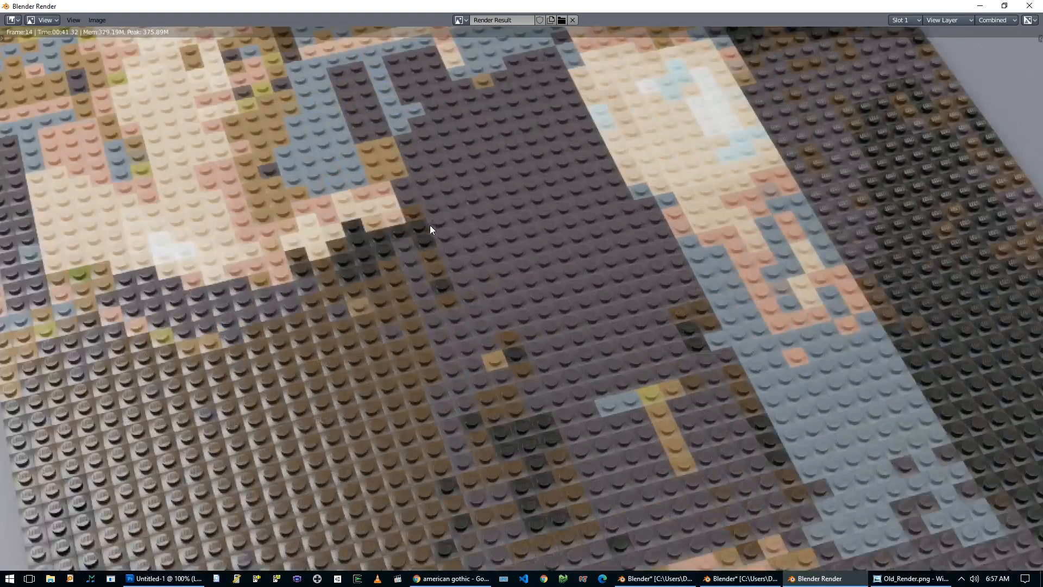
{"action": "scroll", "coordinate": [429, 226], "scroll_direction": "down", "scroll_amount": 4}
{"action": "scroll", "coordinate": [447, 197], "scroll_direction": "up", "scroll_amount": 1}
{"action": "middle_click_drag", "start_coordinate": [472, 184], "coordinate": [476, 216]}
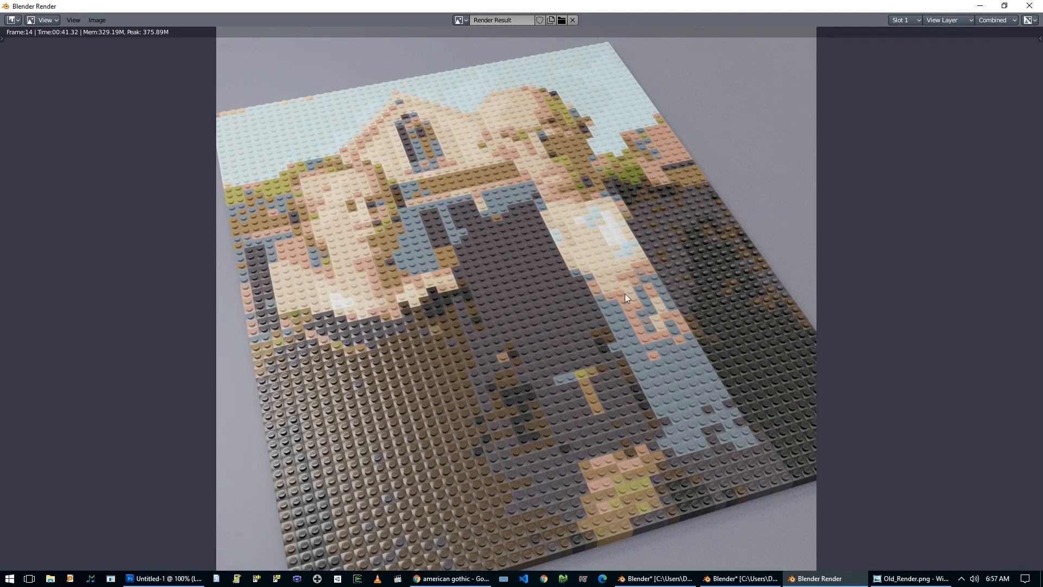
Step: Compare the new render with the earlier render in Old_Render.png
{"action": "left_click", "coordinate": [901, 576]}
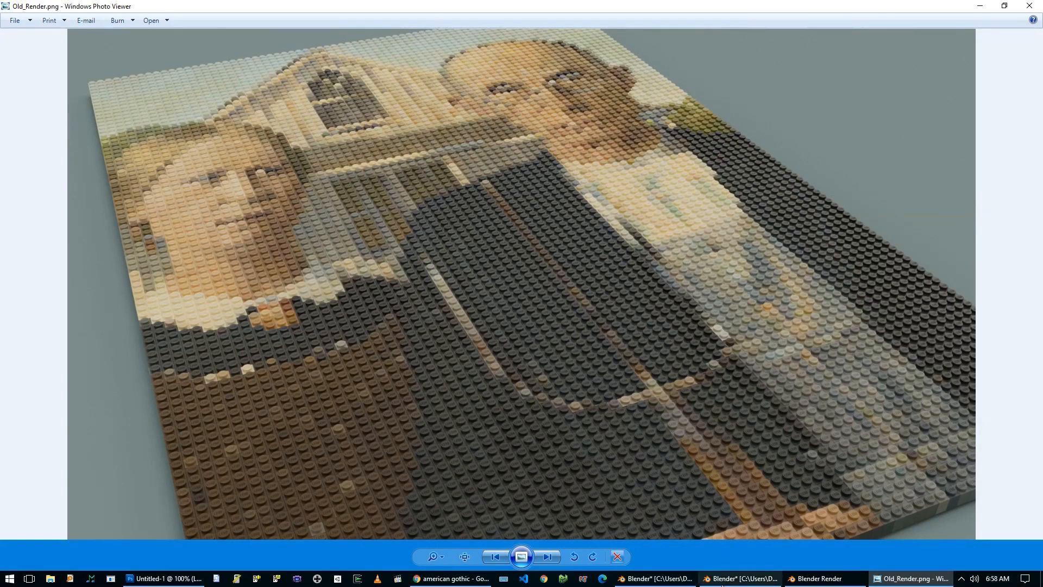
{"action": "left_click", "coordinate": [821, 578]}
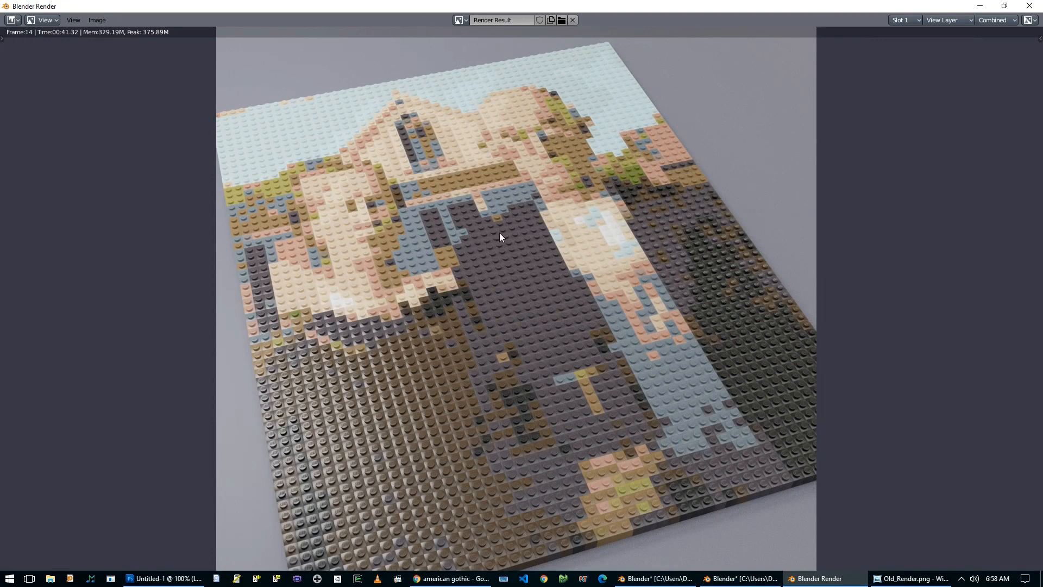
Step: Switch to the browser and copy the enlarged American Gothic painting from the image search results
{"action": "left_click", "coordinate": [163, 578]}
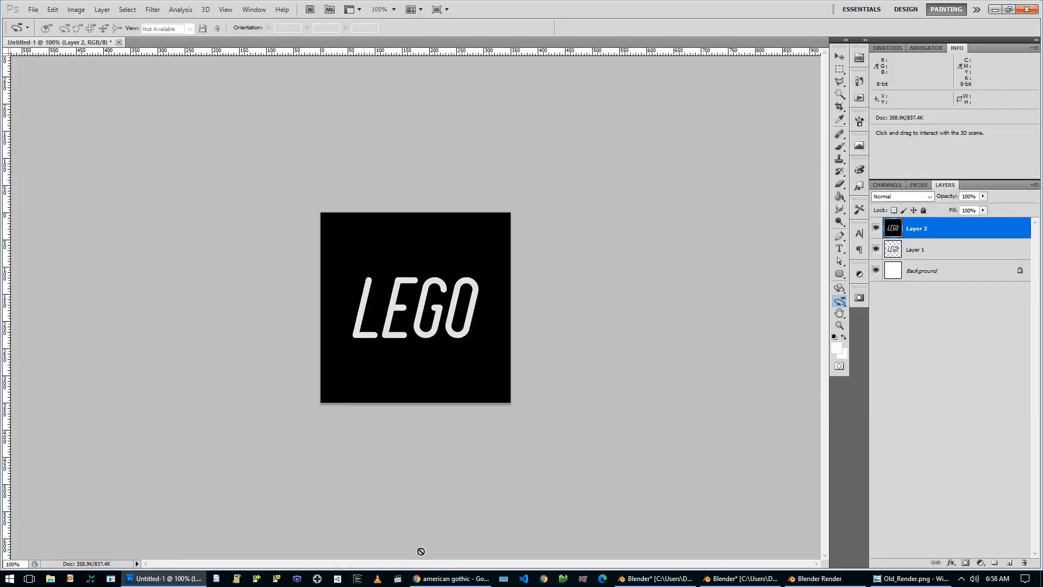
{"action": "left_click", "coordinate": [466, 579]}
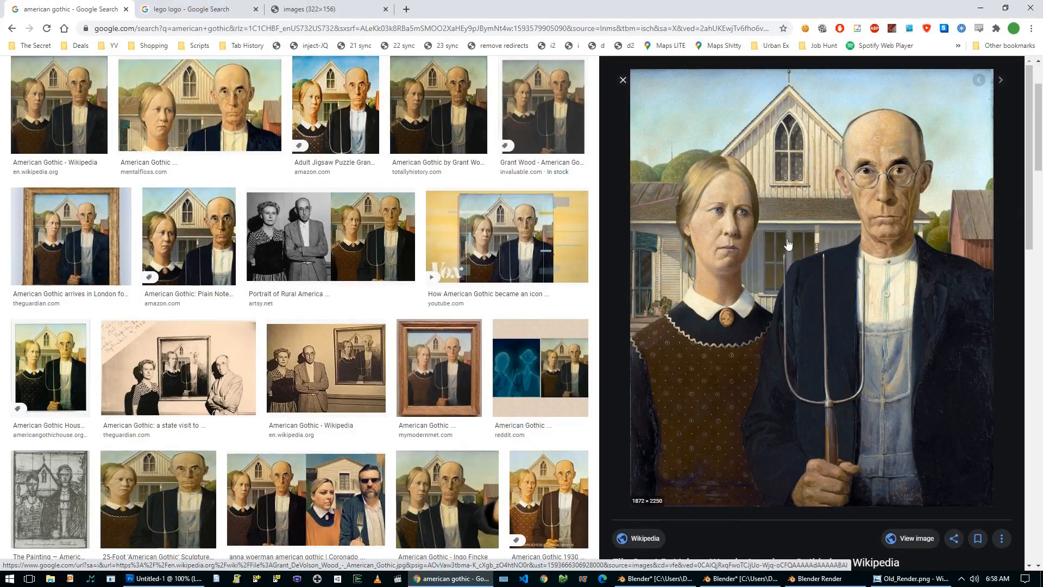
{"action": "right_click", "coordinate": [818, 238]}
{"action": "left_click", "coordinate": [855, 365]}
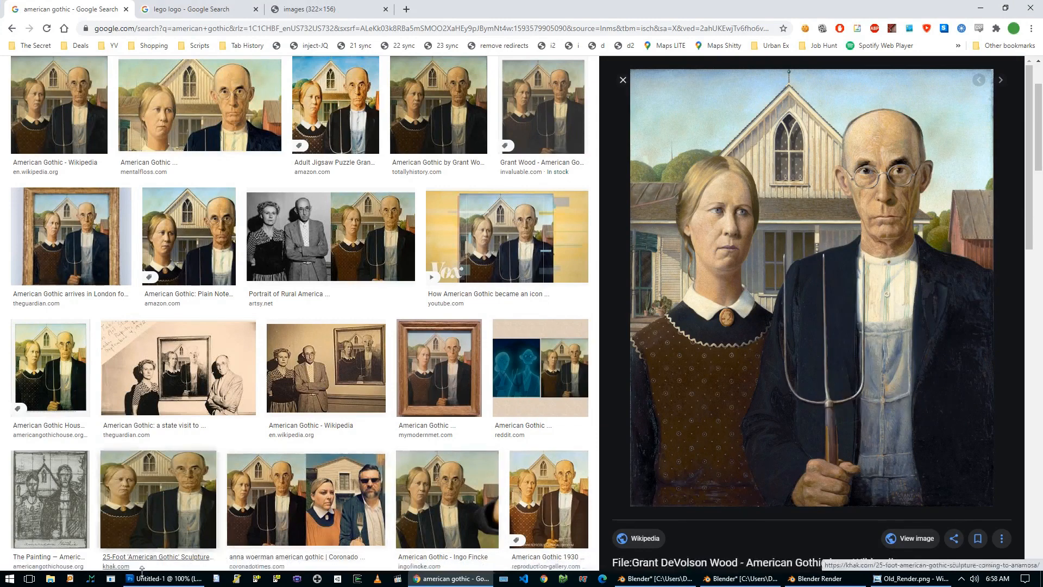
Step: Switch to Photoshop, create a new 1872 x 2250 pixel document from the clipboard preset and paste the painting into it
{"action": "left_click", "coordinate": [165, 577]}
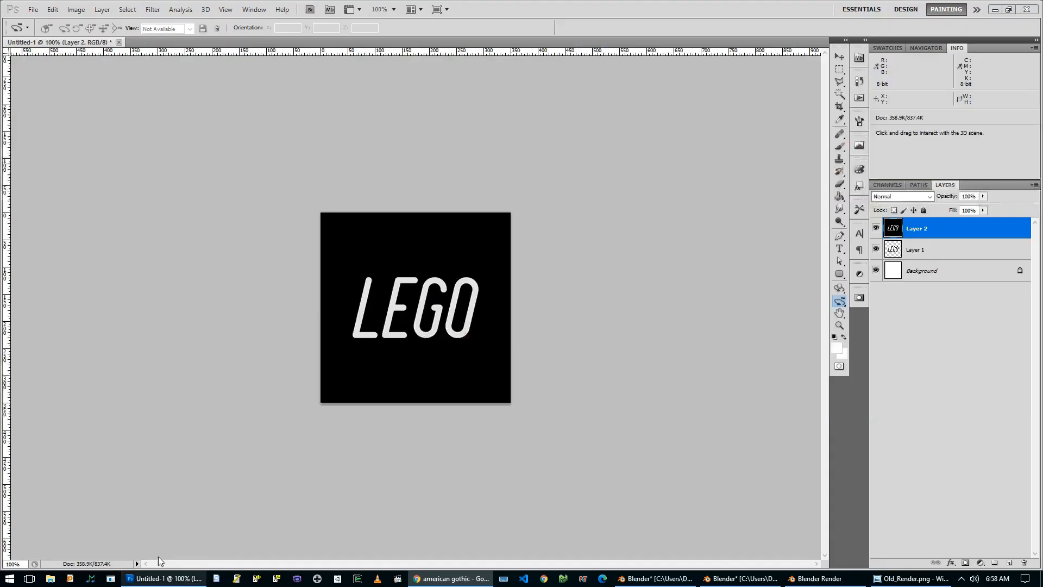
{"action": "left_click", "coordinate": [34, 11]}
{"action": "left_click", "coordinate": [36, 20]}
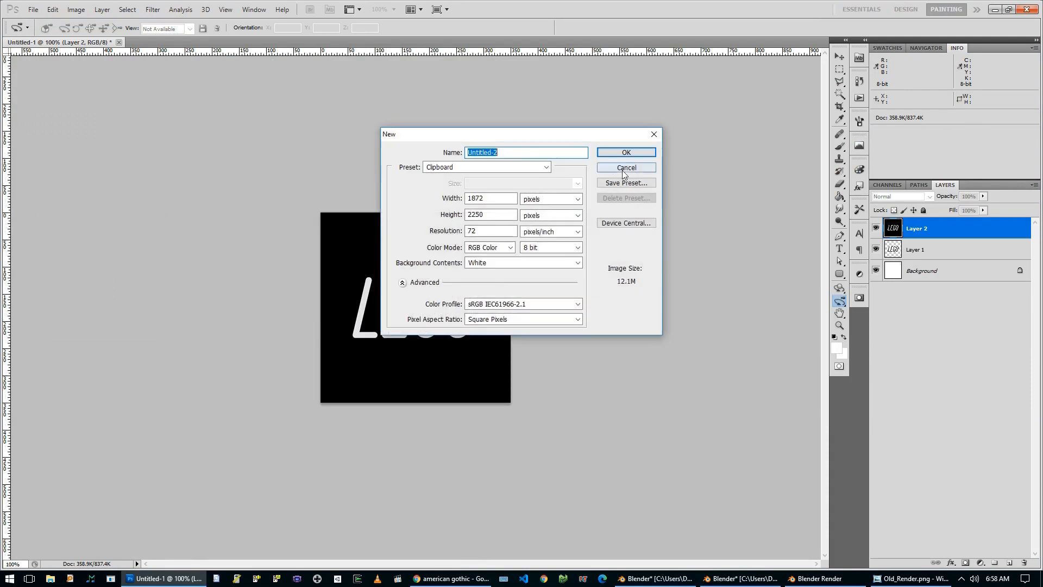
{"action": "left_click", "coordinate": [620, 147]}
{"action": "key", "text": "ctrl+v"}
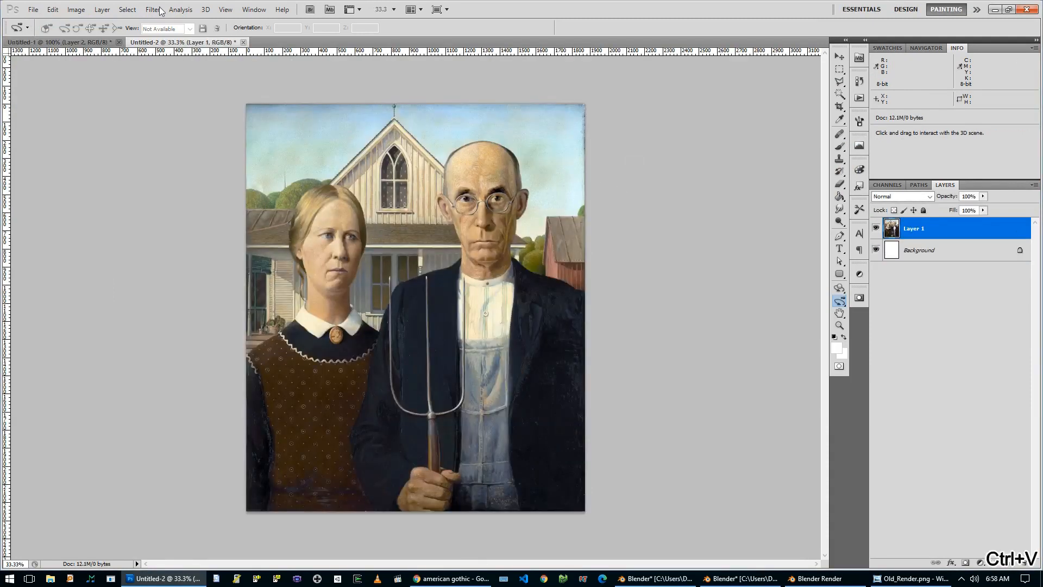
Step: Apply a Gaussian Blur to the pasted painting layer
{"action": "left_click", "coordinate": [159, 10]}
{"action": "mouse_move", "coordinate": [159, 108]}
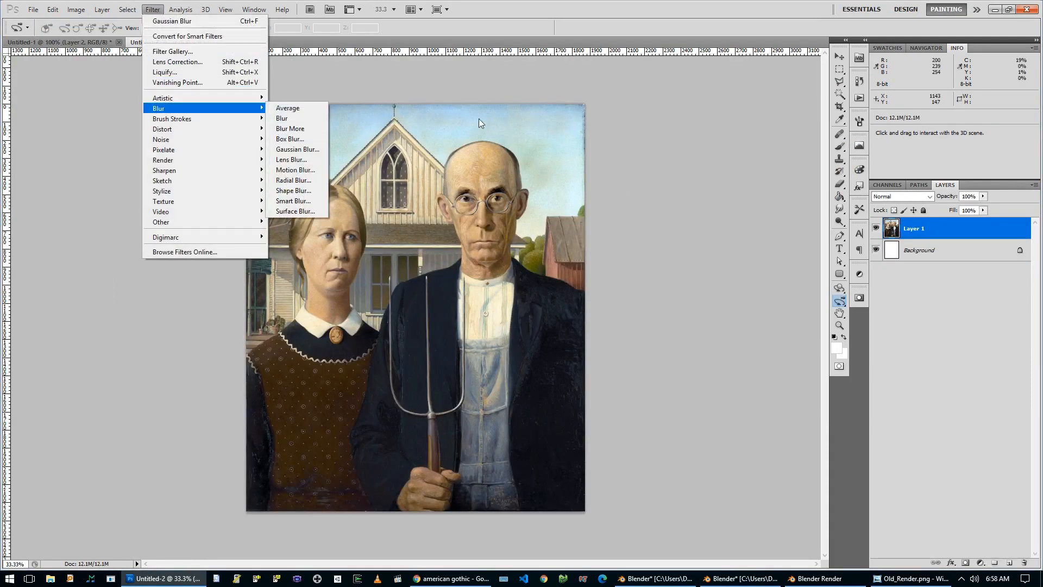
{"action": "left_click", "coordinate": [297, 148]}
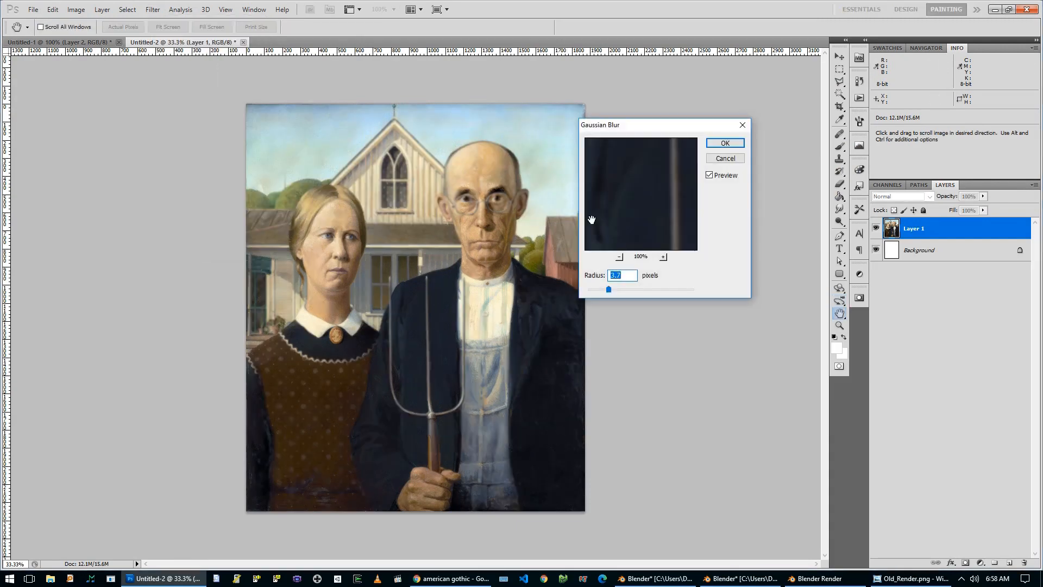
{"action": "left_click", "coordinate": [725, 159]}
Step: Begin converting the flattened painting to Indexed Color with a Local (Selective) palette, 13 colors, Custom forced colors and no dither
{"action": "left_click", "coordinate": [76, 9]}
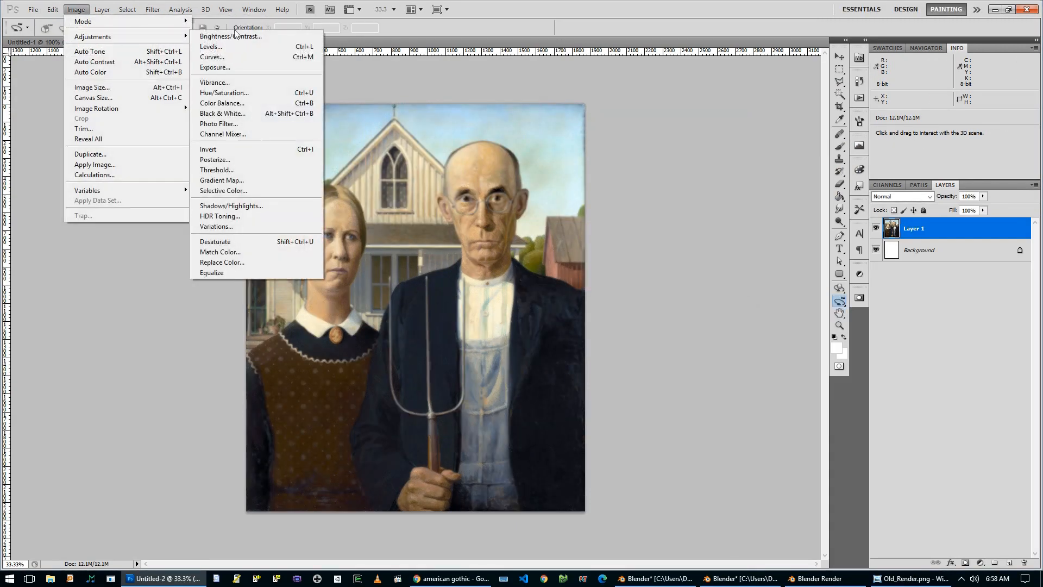
{"action": "mouse_move", "coordinate": [96, 27]}
{"action": "left_click", "coordinate": [226, 50]}
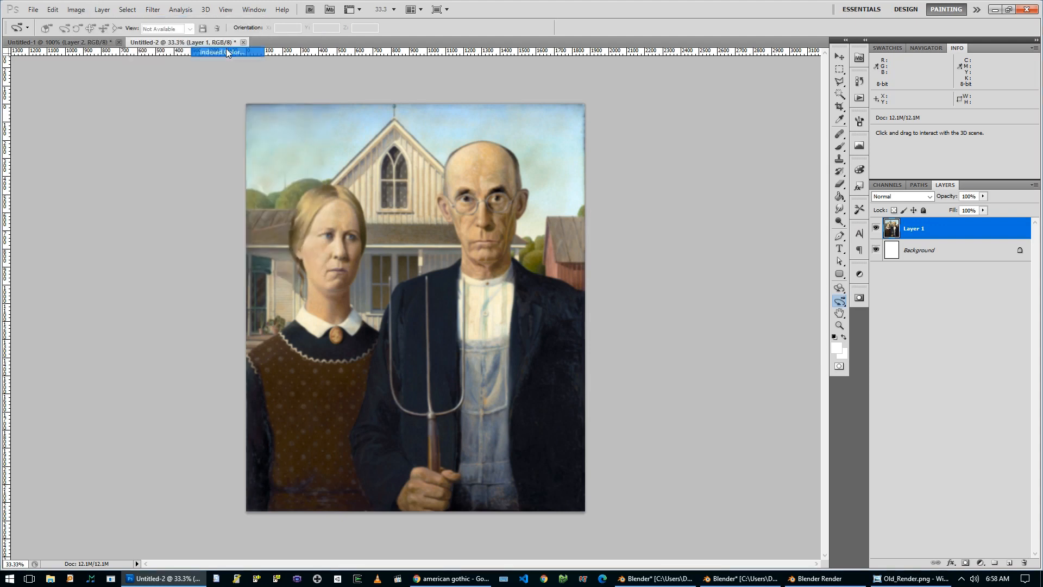
{"action": "left_click", "coordinate": [479, 219]}
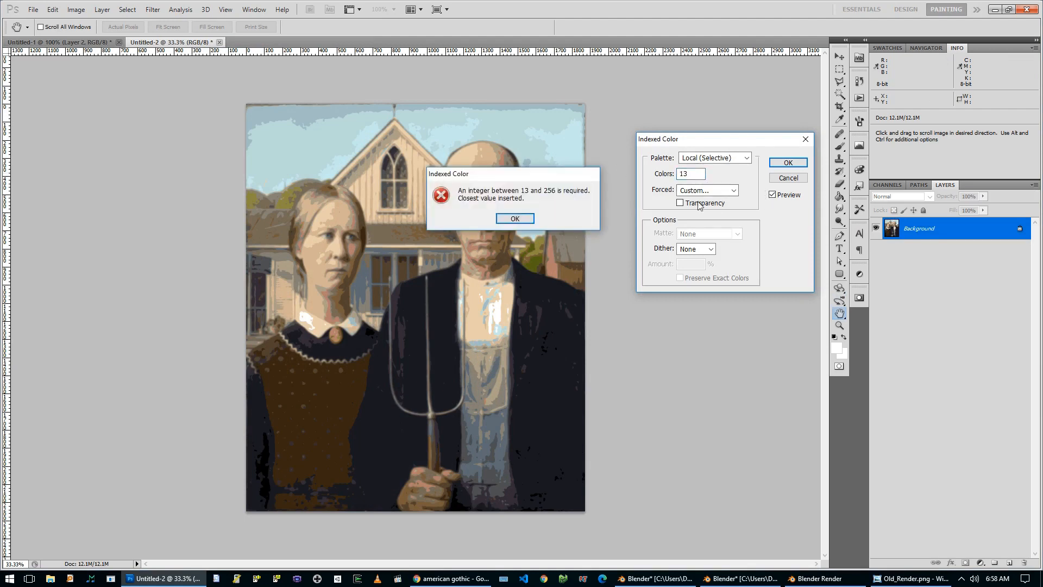
{"action": "left_click", "coordinate": [523, 217]}
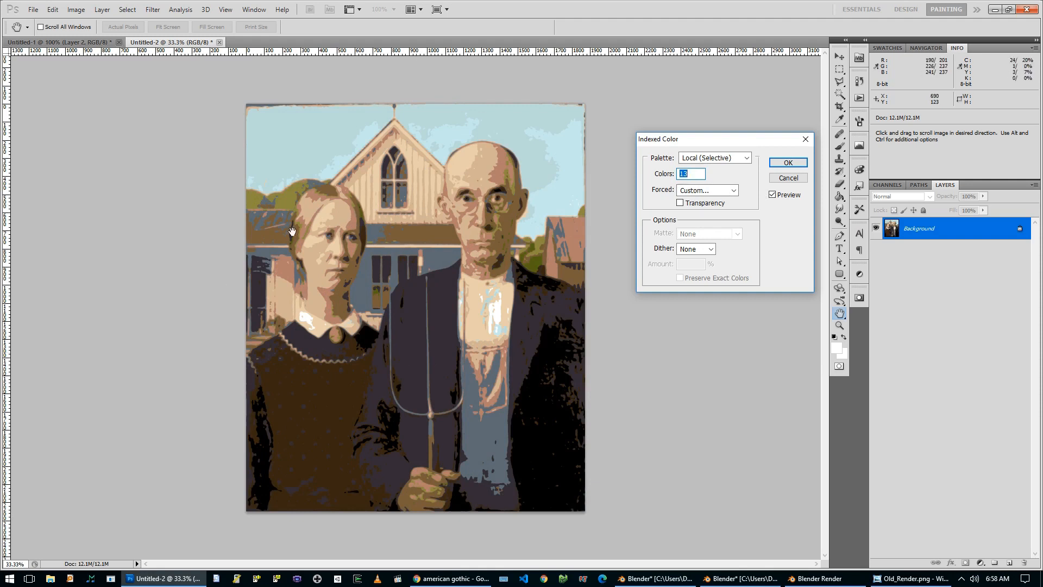
Step: Switch to the Blender render result and compare it again with Old_Render.png
{"action": "left_click", "coordinate": [815, 578]}
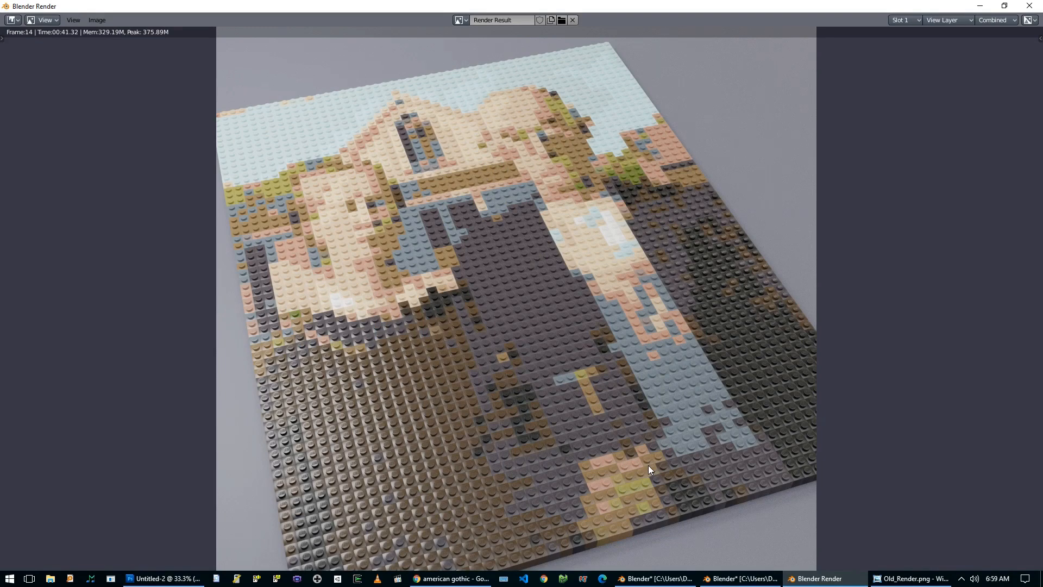
{"action": "left_click", "coordinate": [911, 578]}
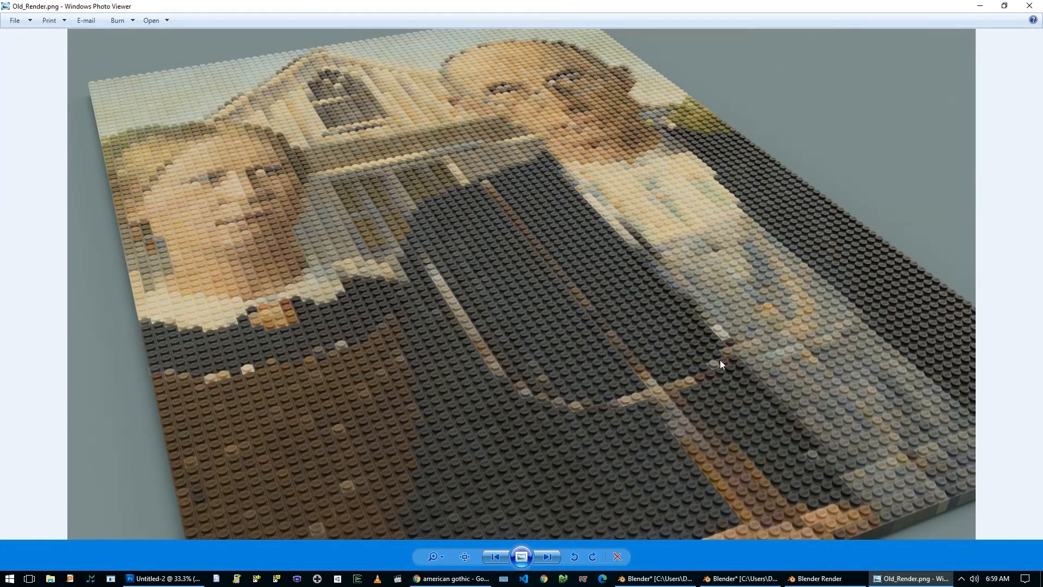
{"action": "left_click", "coordinate": [832, 584]}
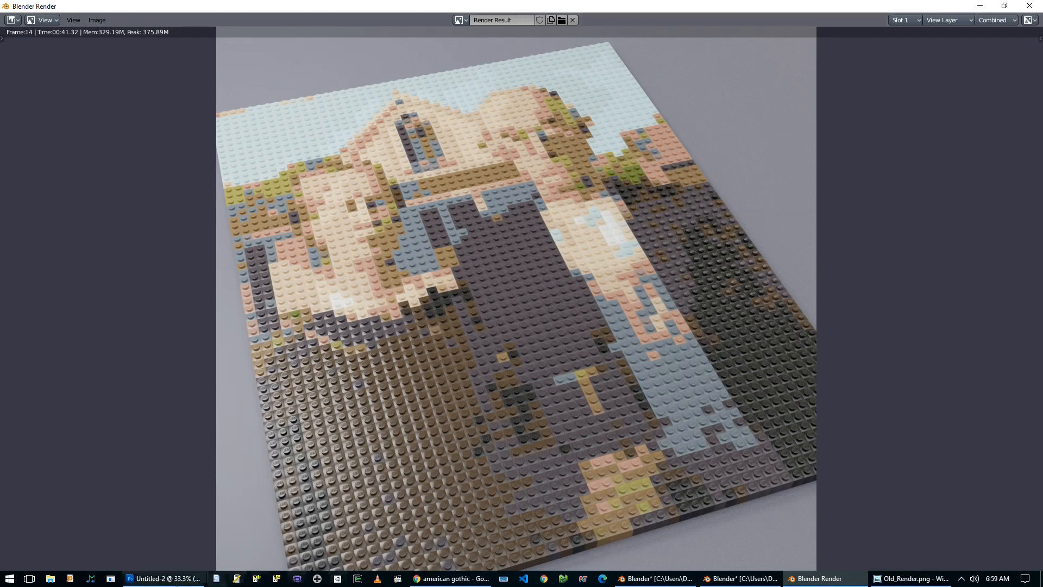
Step: Switch back to Photoshop and apply the 13-color Indexed Color conversion to the painting
{"action": "left_click", "coordinate": [163, 578]}
{"action": "left_click", "coordinate": [793, 163]}
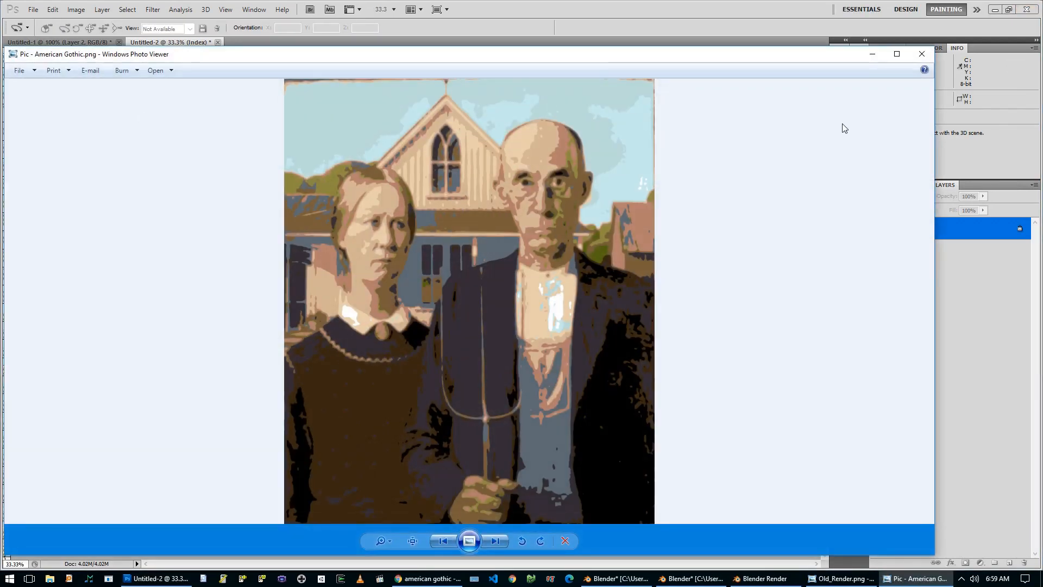
Step: Review the American Gothic and Starry Night source pictures and the finished render, closing each window, and return to the Lego scene in Blender
{"action": "left_click", "coordinate": [921, 54]}
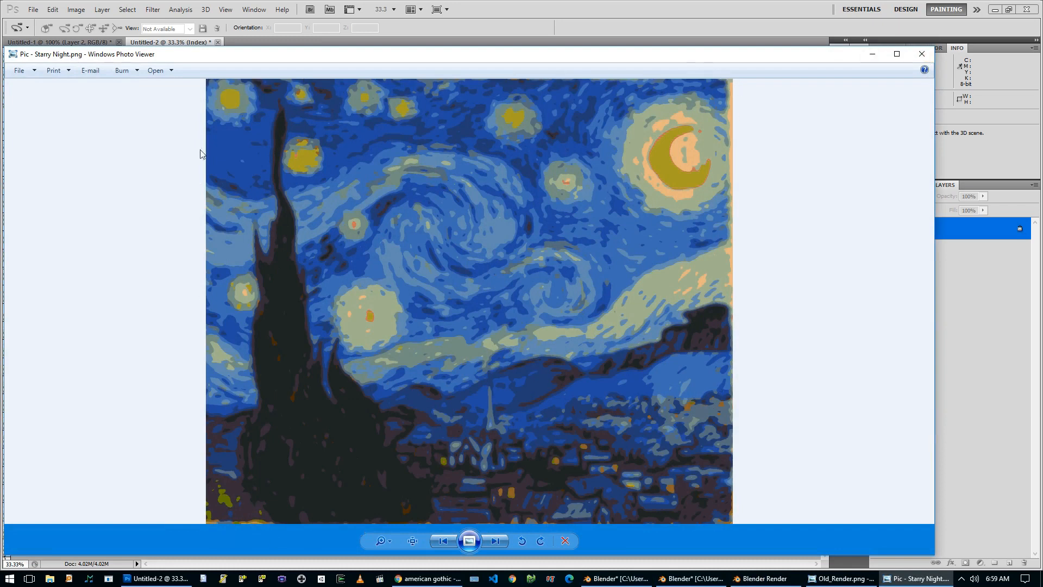
{"action": "left_click", "coordinate": [922, 54]}
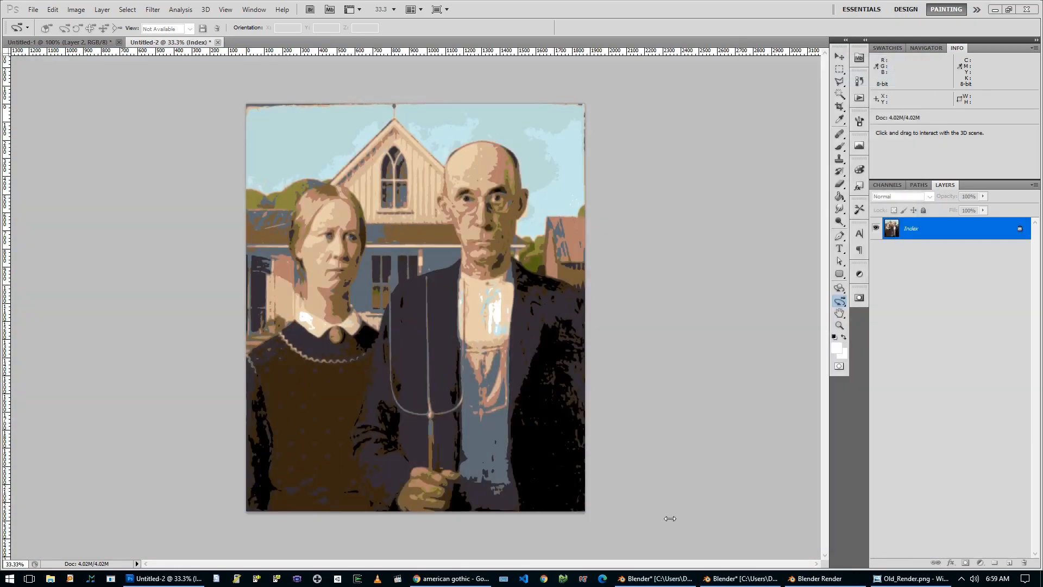
{"action": "left_click", "coordinate": [826, 579]}
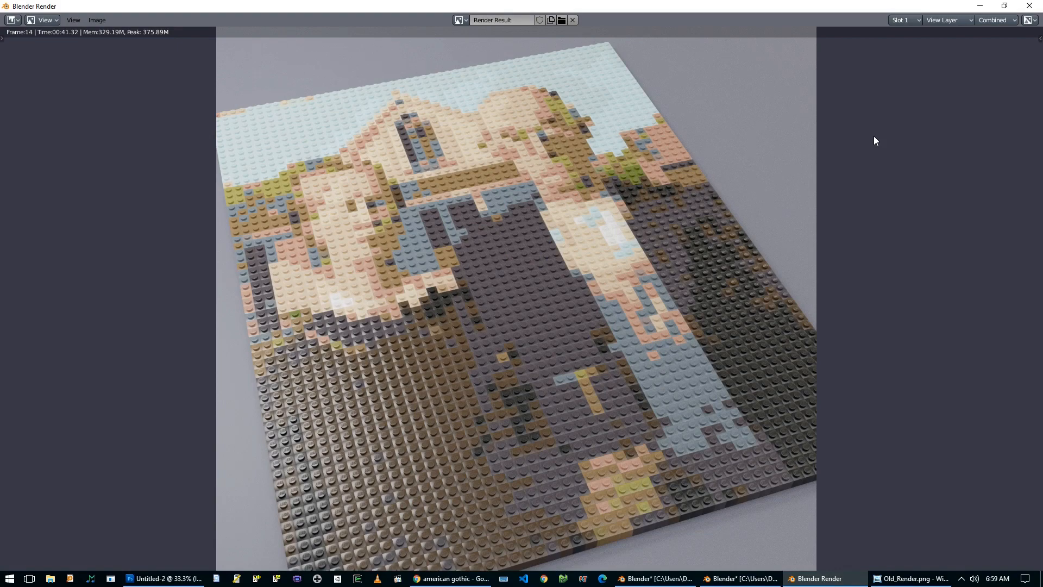
{"action": "key", "text": "Escape"}
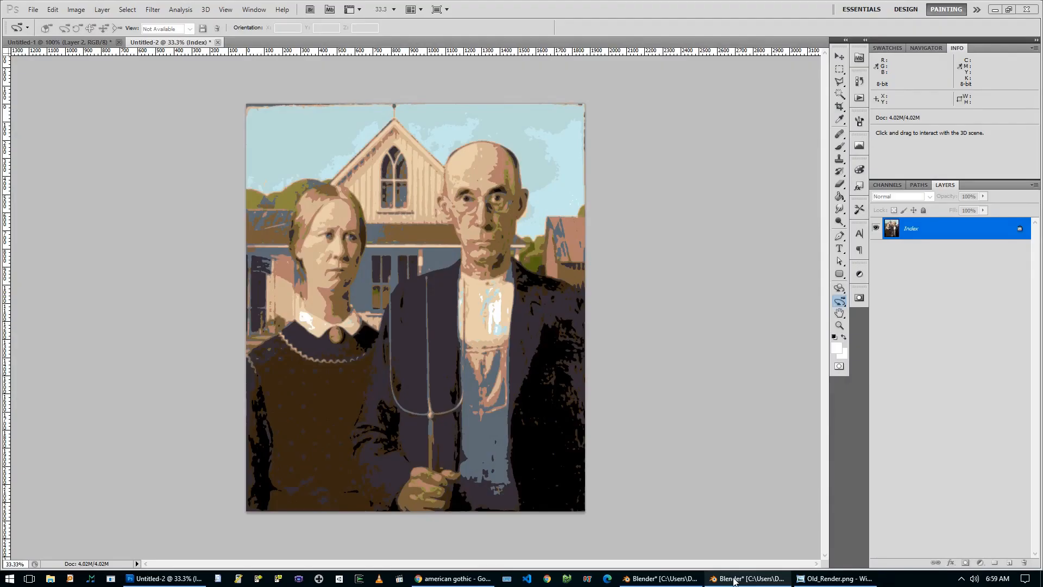
{"action": "left_click", "coordinate": [734, 579]}
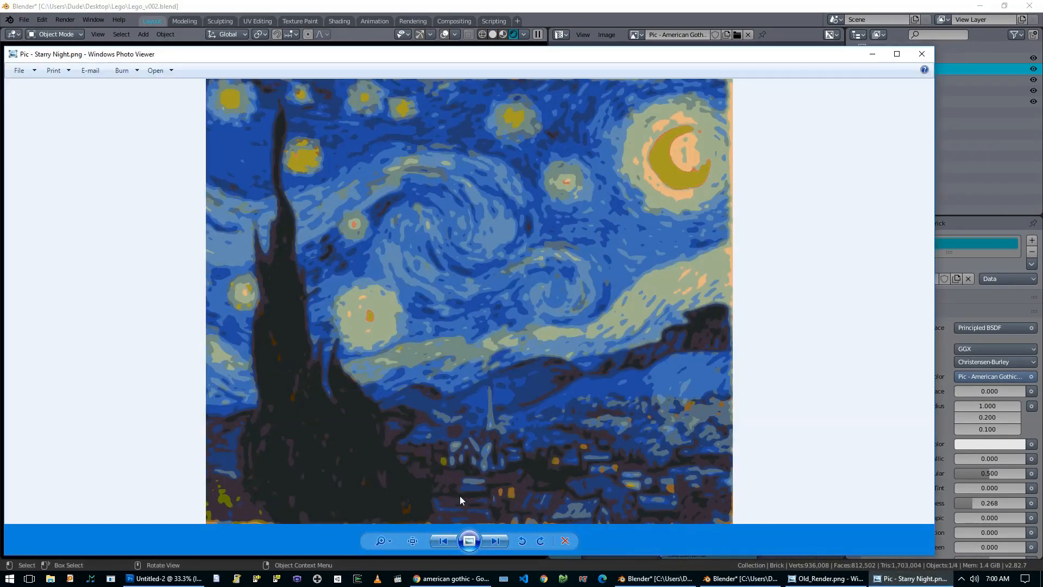
Step: Rotate Pic - Starry Night.png clockwise in the photo viewer and load it into the brick material's color image texture
{"action": "left_click", "coordinate": [539, 542]}
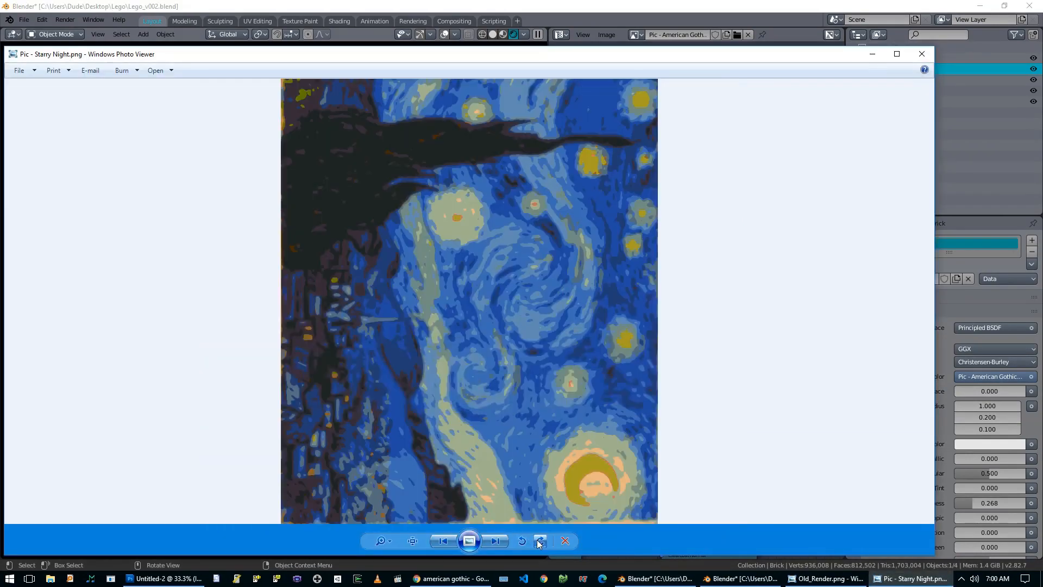
{"action": "left_click", "coordinate": [922, 54]}
{"action": "left_click", "coordinate": [618, 454]}
{"action": "middle_click_drag", "start_coordinate": [606, 417], "coordinate": [764, 431]}
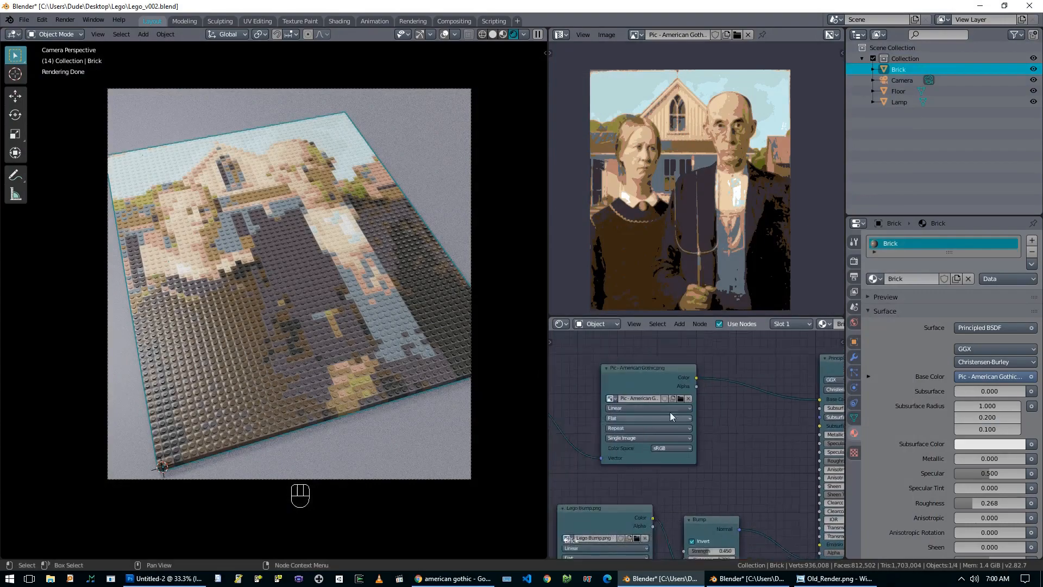
{"action": "left_click", "coordinate": [679, 399]}
{"action": "double_click", "coordinate": [632, 209]}
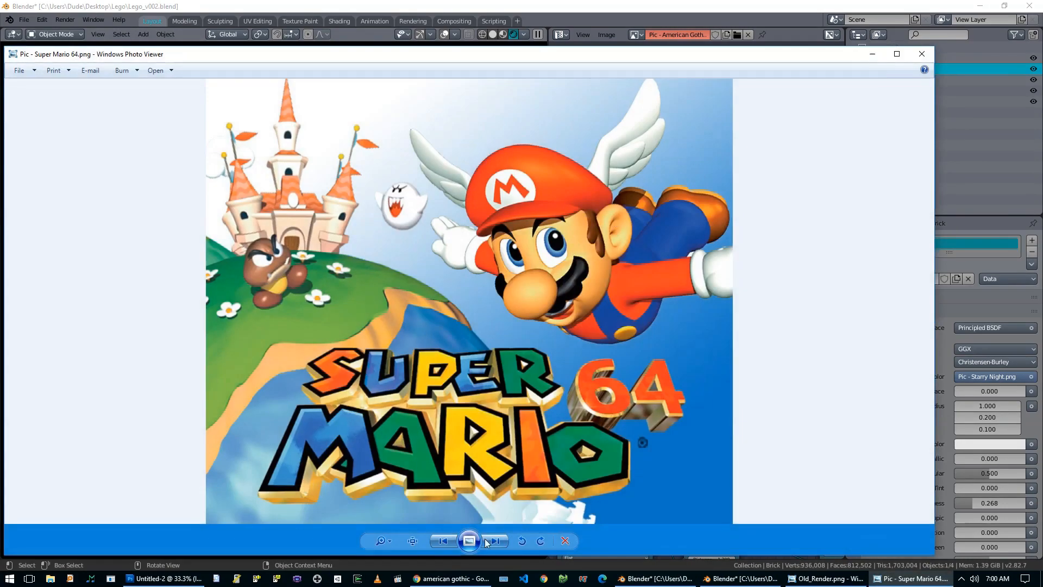
Step: Rotate Pic - Super Mario 64.png clockwise in the photo viewer and load it into the brick material's color image texture
{"action": "left_click", "coordinate": [541, 540]}
{"action": "left_click", "coordinate": [922, 53]}
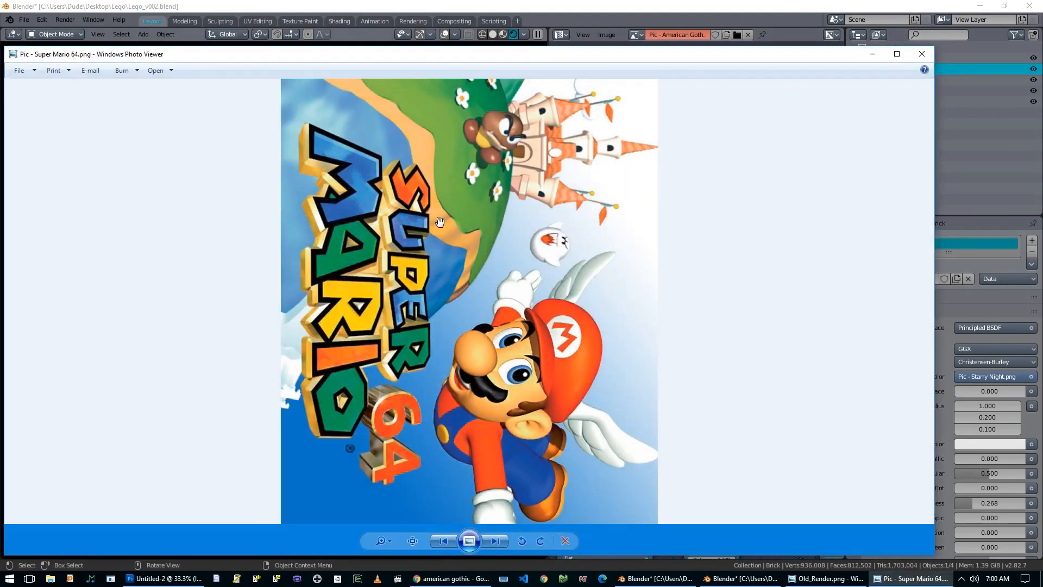
{"action": "key", "text": "ctrl+period"}
{"action": "scroll", "coordinate": [462, 222], "scroll_direction": "up", "scroll_amount": 3}
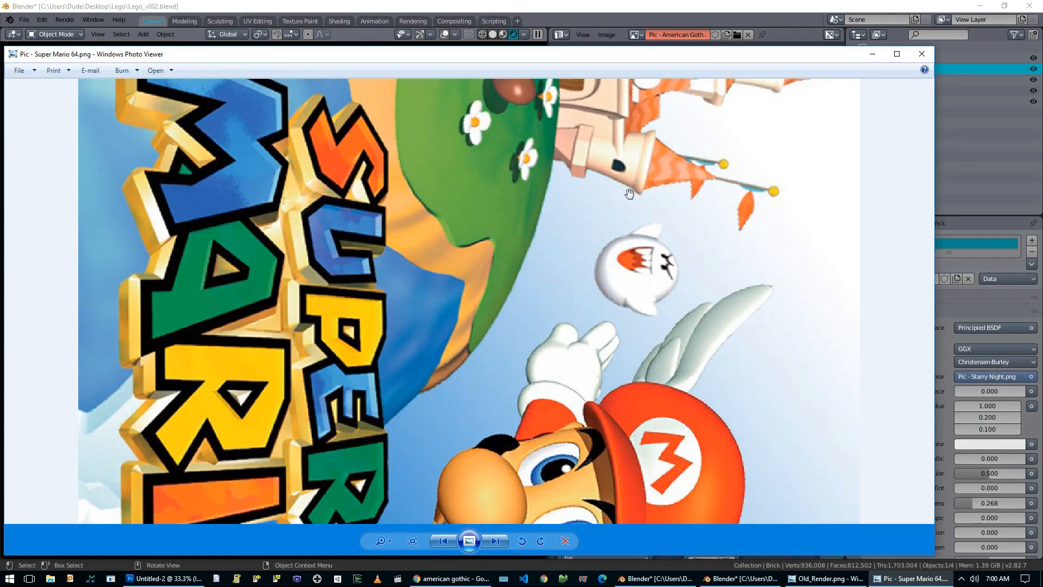
{"action": "scroll", "coordinate": [405, 258], "scroll_direction": "down", "scroll_amount": 5}
{"action": "left_click", "coordinate": [913, 59]}
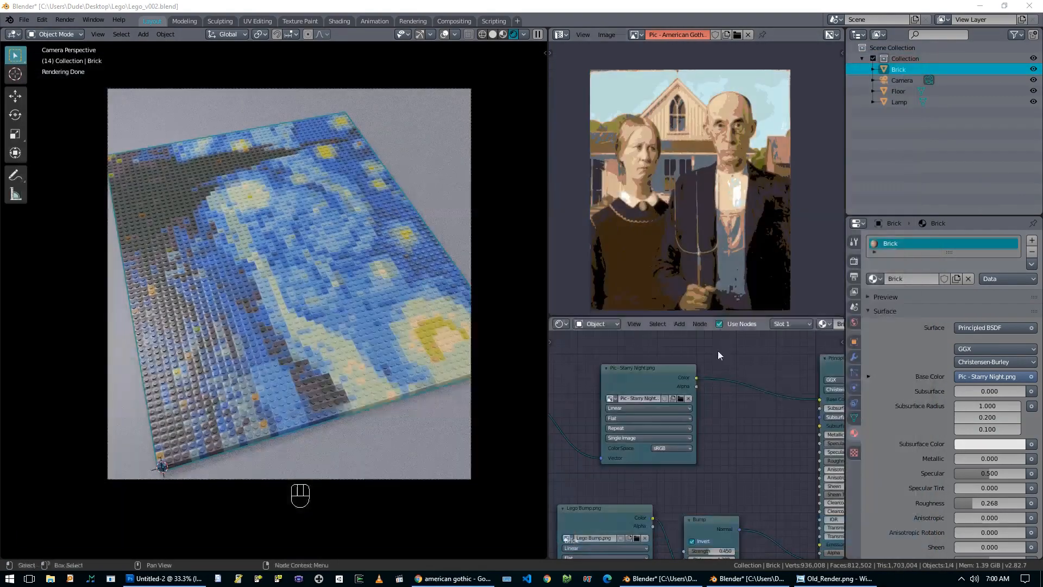
{"action": "left_click", "coordinate": [680, 398]}
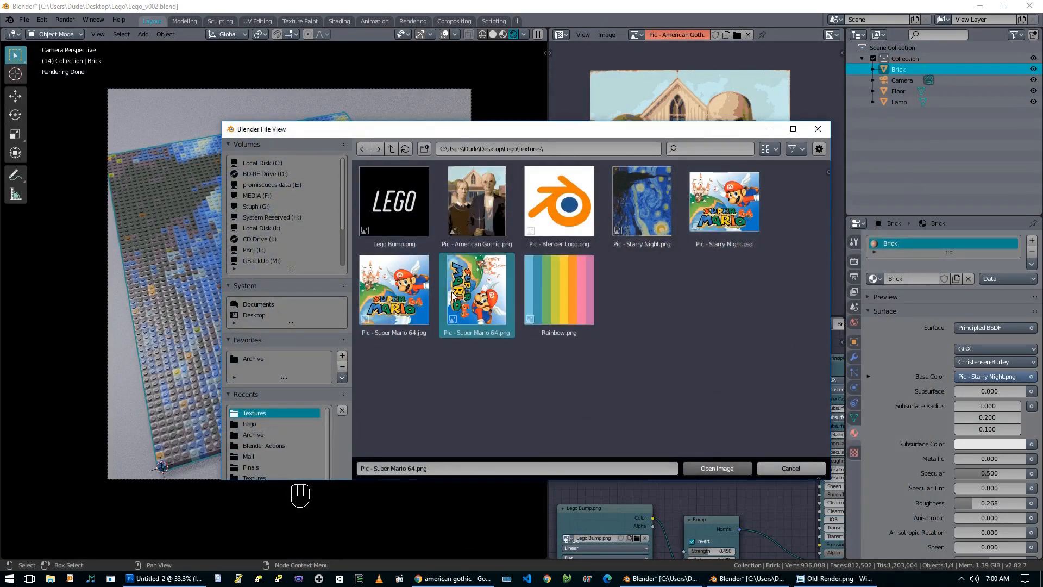
{"action": "double_click", "coordinate": [452, 293]}
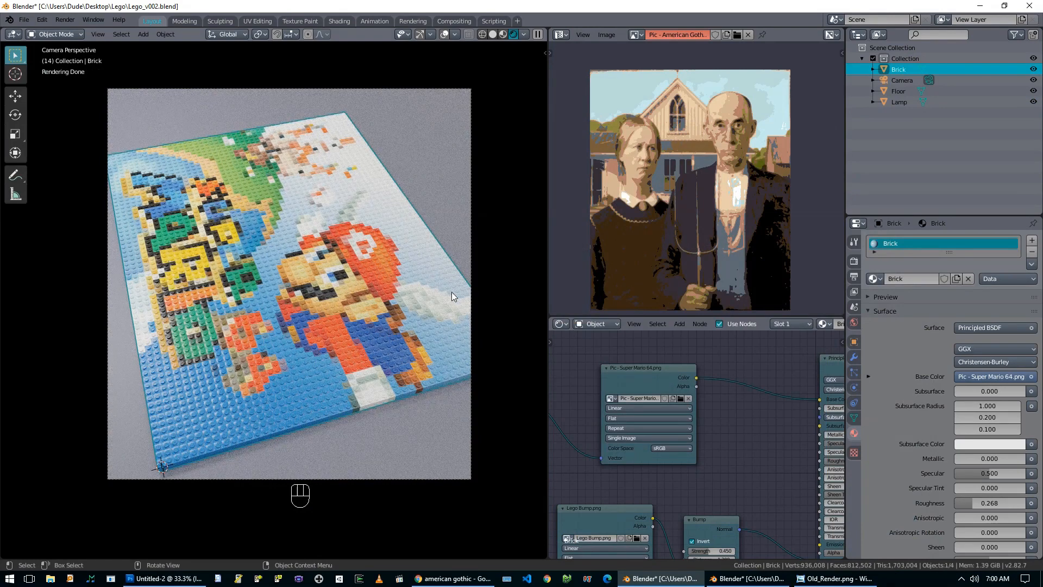
Step: Show the brick mesh's UV maps and load Pic - Blender Logo.png into the brick material's color image texture
{"action": "left_click", "coordinate": [854, 418]}
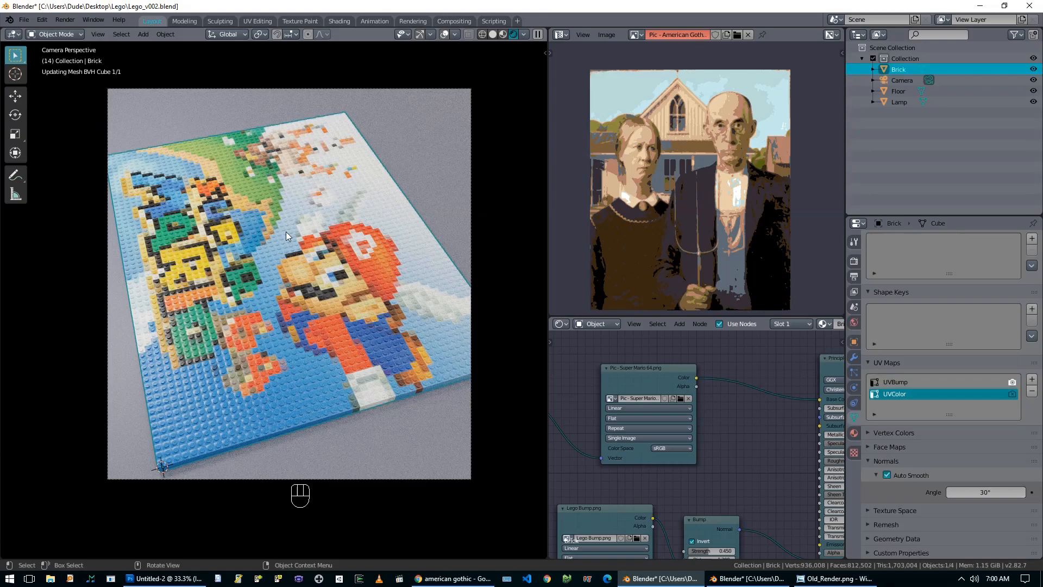
{"action": "scroll", "coordinate": [270, 256], "scroll_direction": "up", "scroll_amount": 10}
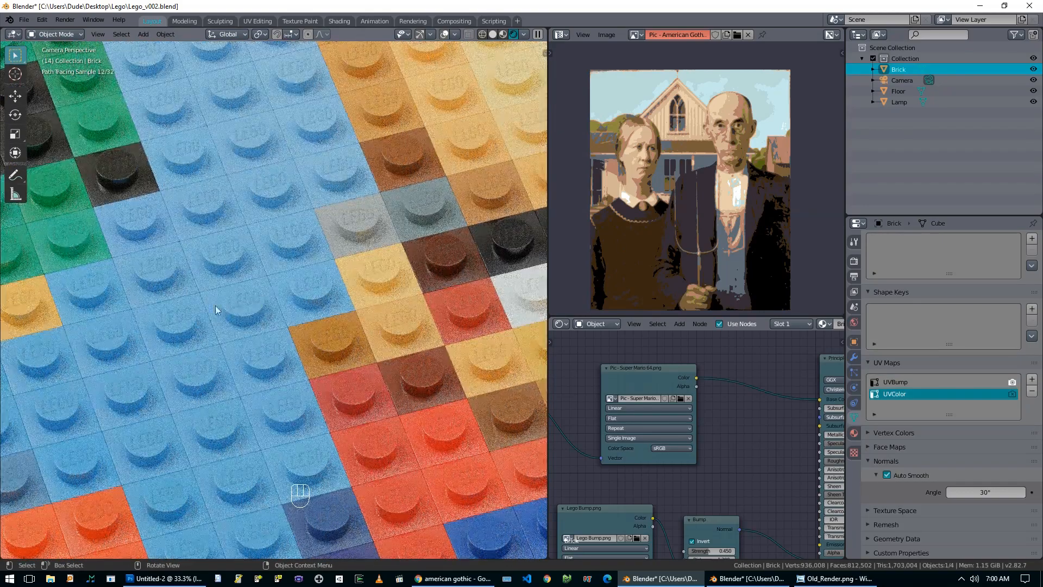
{"action": "scroll", "coordinate": [287, 296], "scroll_direction": "down", "scroll_amount": 8}
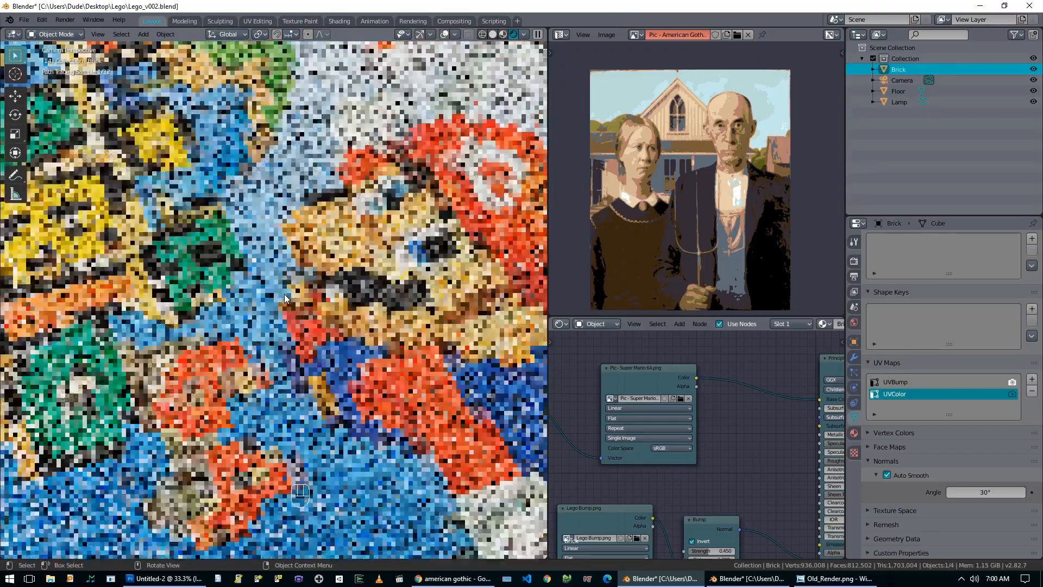
{"action": "scroll", "coordinate": [287, 296], "scroll_direction": "down", "scroll_amount": 5}
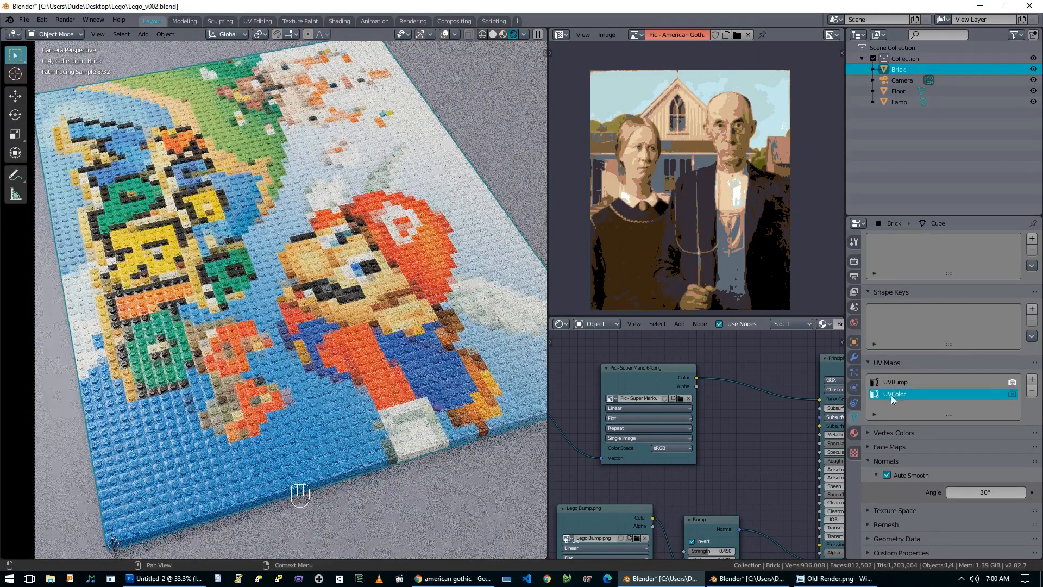
{"action": "scroll", "coordinate": [279, 287], "scroll_direction": "down", "scroll_amount": 2}
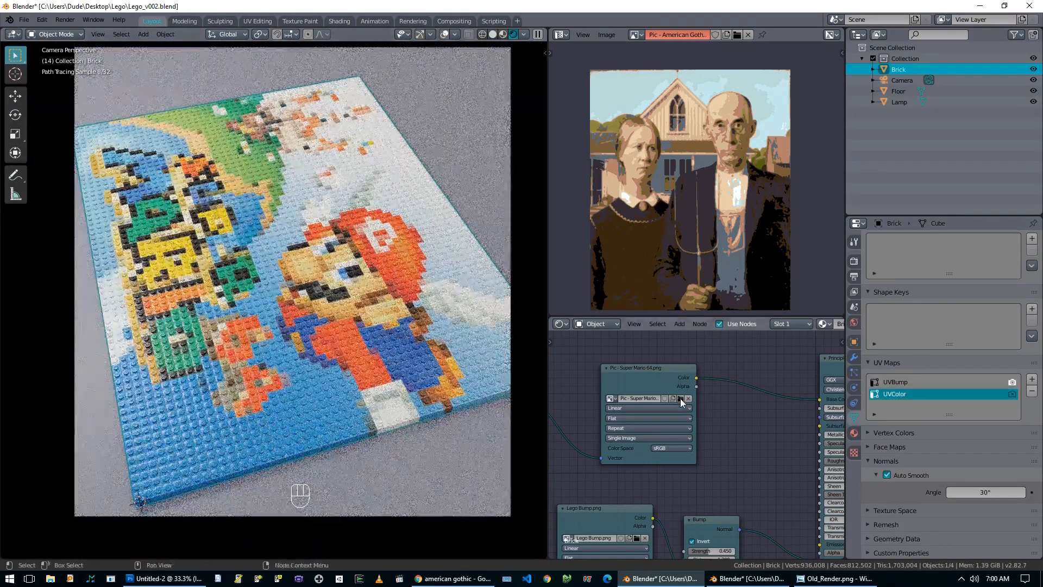
{"action": "left_click", "coordinate": [680, 399]}
{"action": "double_click", "coordinate": [570, 232]}
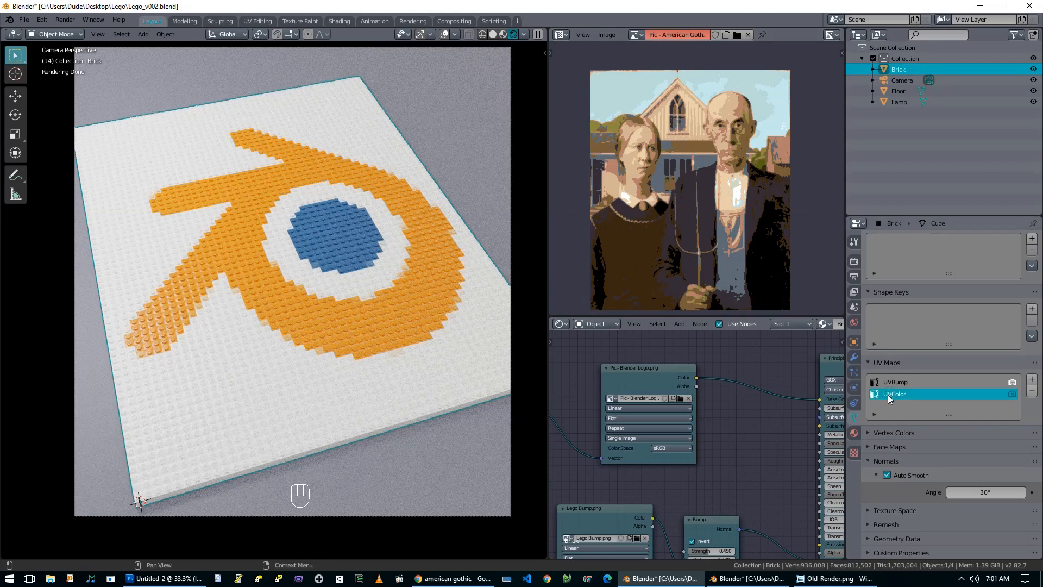
Step: Switch to the Suzanne scene, try moving the collapsed UV point across the rainbow image, and return to the Lego plate scene
{"action": "key", "text": "alt+Tab"}
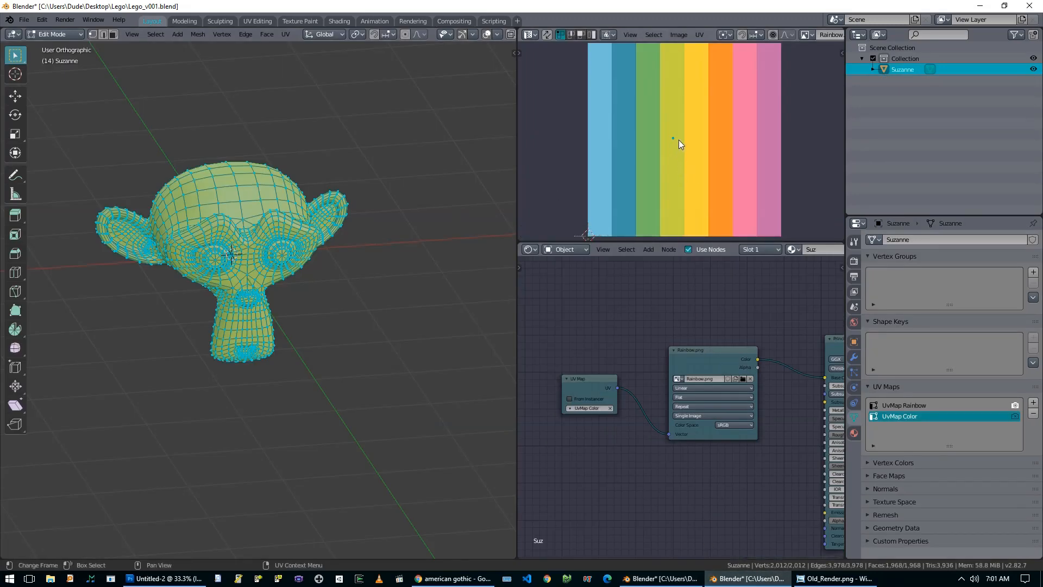
{"action": "key", "text": "g"}
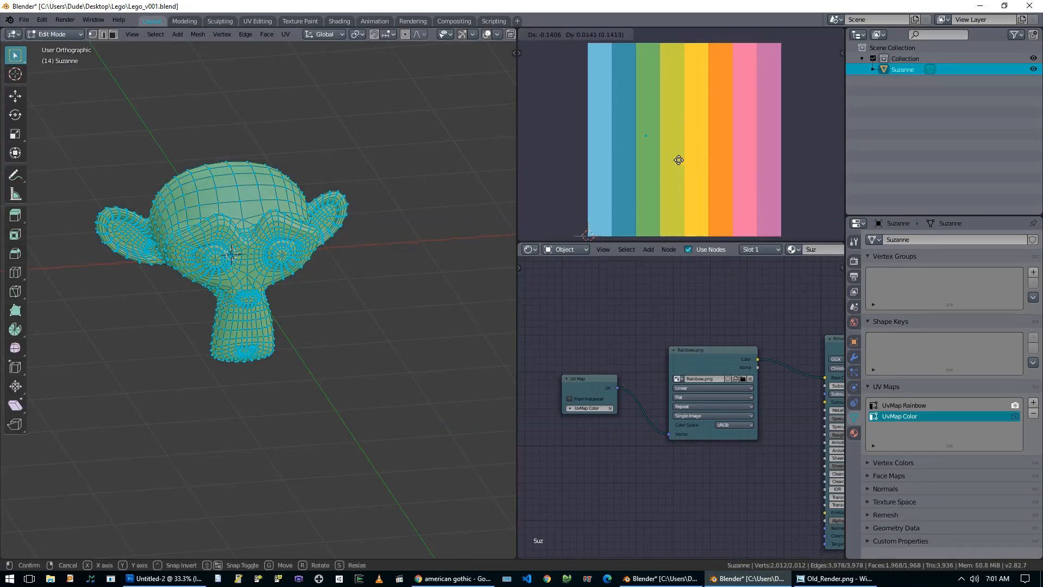
{"action": "right_click", "coordinate": [712, 168]}
{"action": "right_click", "coordinate": [712, 169]}
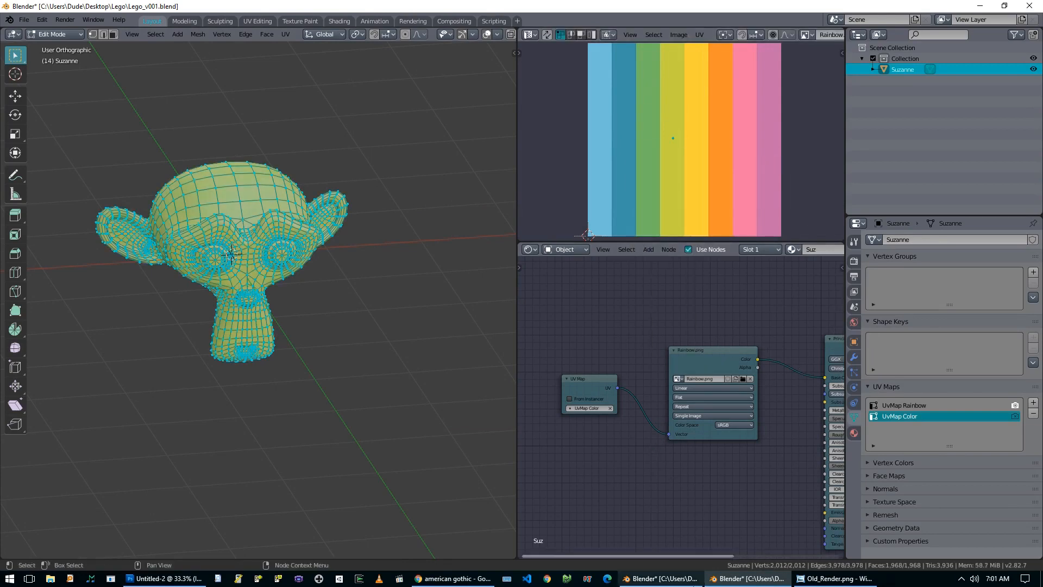
{"action": "left_click", "coordinate": [662, 578]}
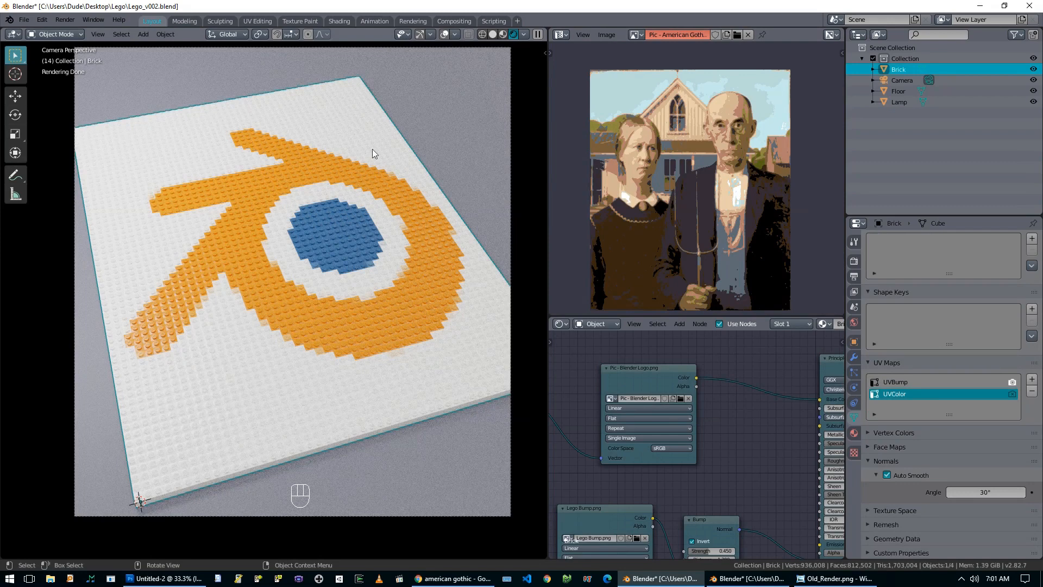
Step: Switch to the Lego_v001.blend scene, hide Suzanne, and add a cube in front view
{"action": "left_click", "coordinate": [733, 579]}
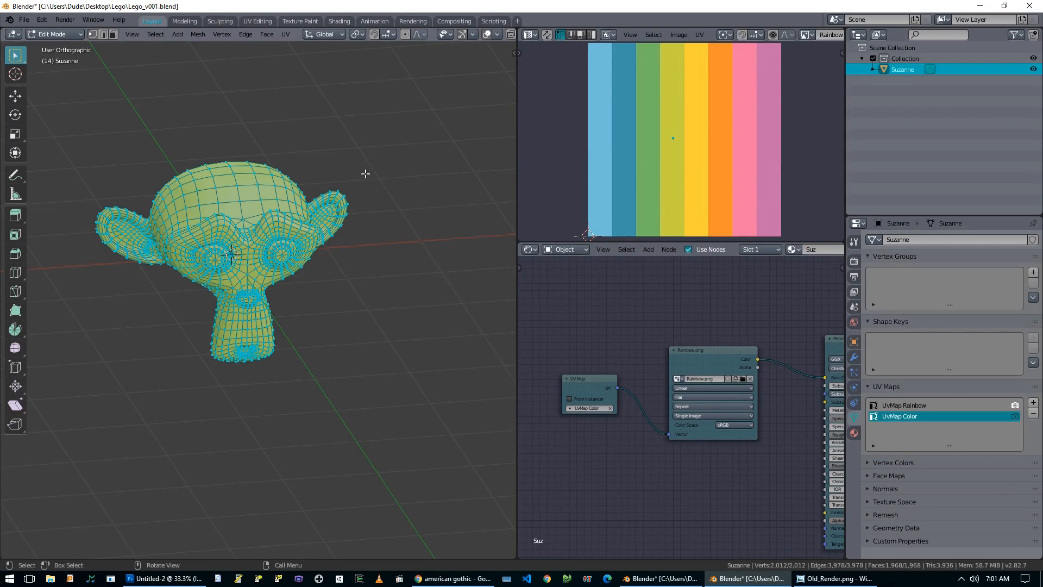
{"action": "key", "text": "Tab"}
{"action": "scroll", "coordinate": [294, 221], "scroll_direction": "down", "scroll_amount": 2}
{"action": "key", "text": "h"}
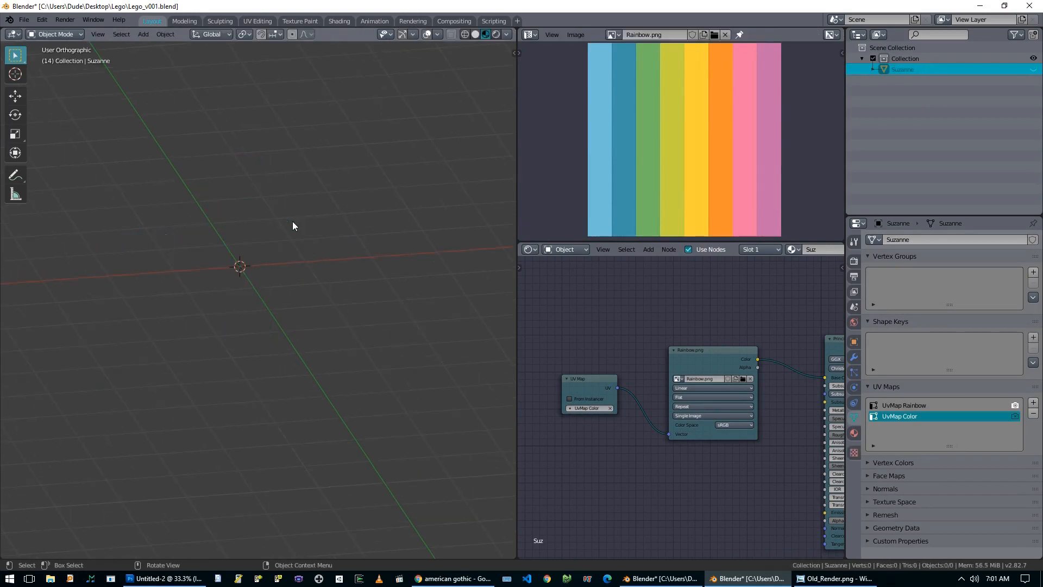
{"action": "key", "text": "KP_1"}
{"action": "key", "text": "shift+a"}
{"action": "mouse_move", "coordinate": [270, 230]}
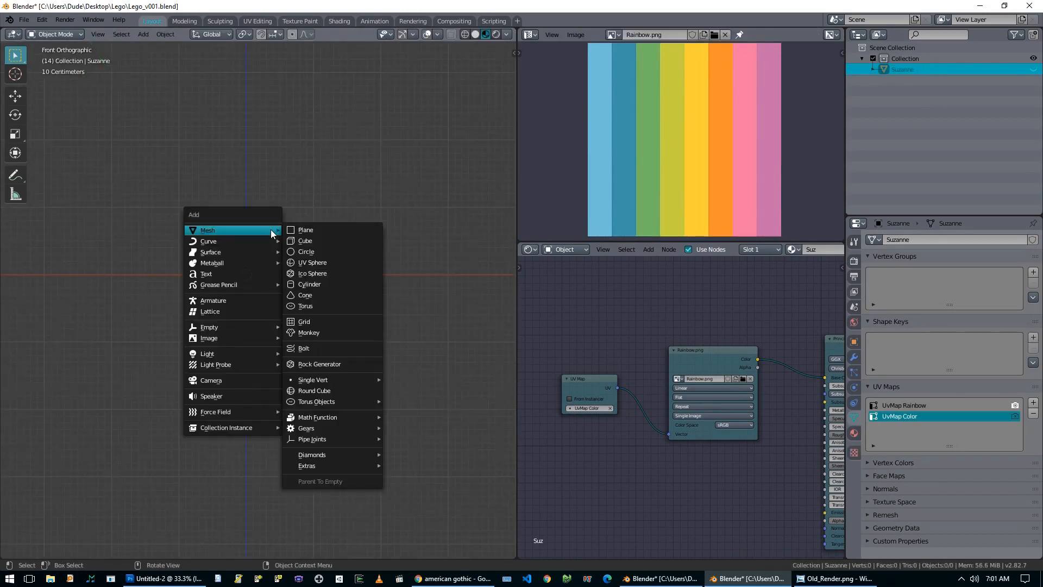
{"action": "left_click", "coordinate": [306, 246]}
Step: Duplicate the cube's mesh twice upward in Edit Mode to form a vertical column of three cubes
{"action": "key", "text": "Tab"}
{"action": "scroll", "coordinate": [309, 281], "scroll_direction": "down", "scroll_amount": 4}
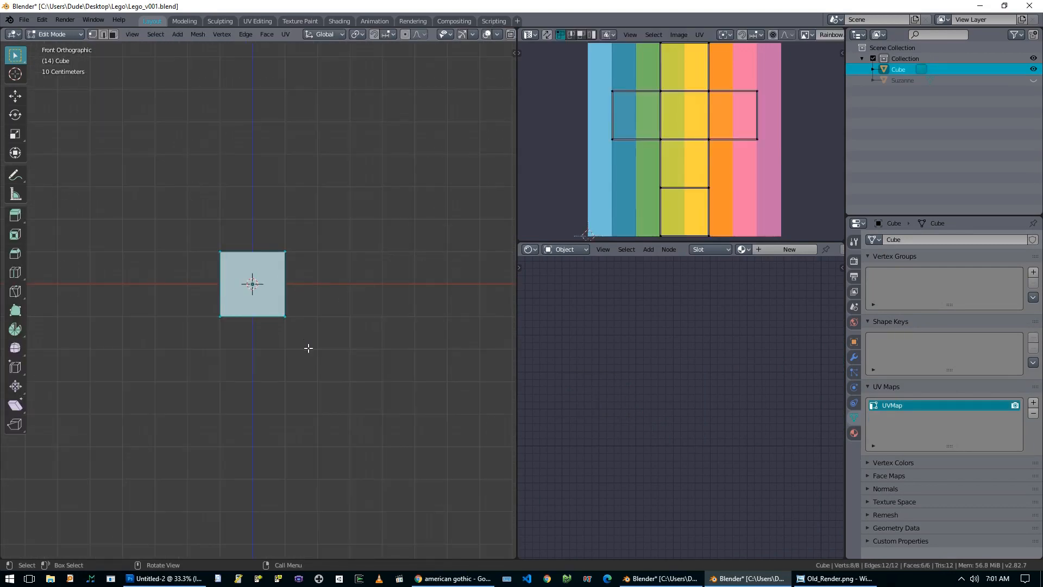
{"action": "key", "text": "shift+d"}
{"action": "left_click", "coordinate": [308, 259]}
{"action": "key", "text": "shift+d"}
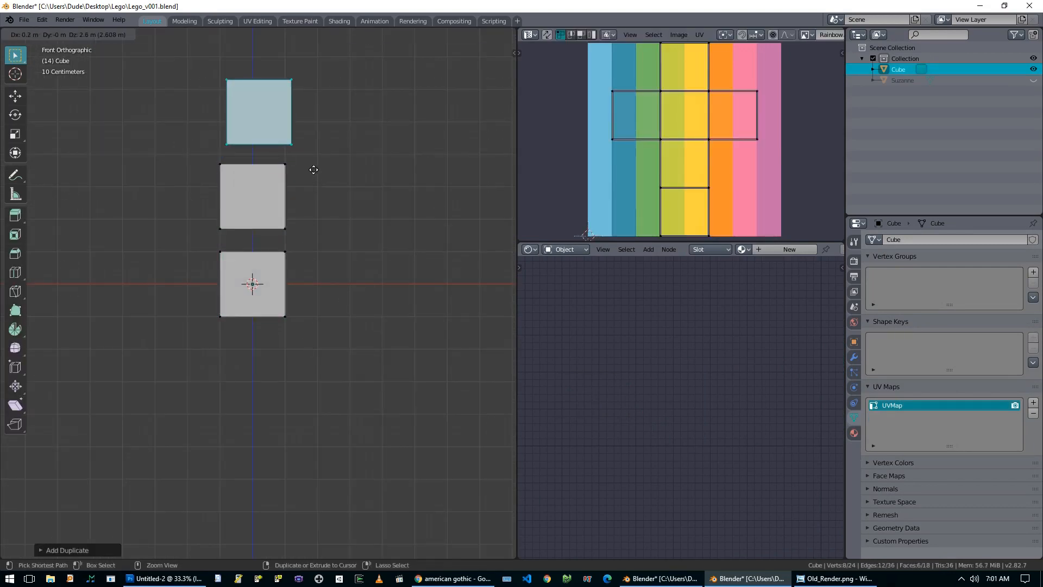
{"action": "left_click", "coordinate": [308, 168]}
Step: Duplicate the whole column twice along the X axis to form a 3 by 3 grid of cubes
{"action": "key", "text": "a"}
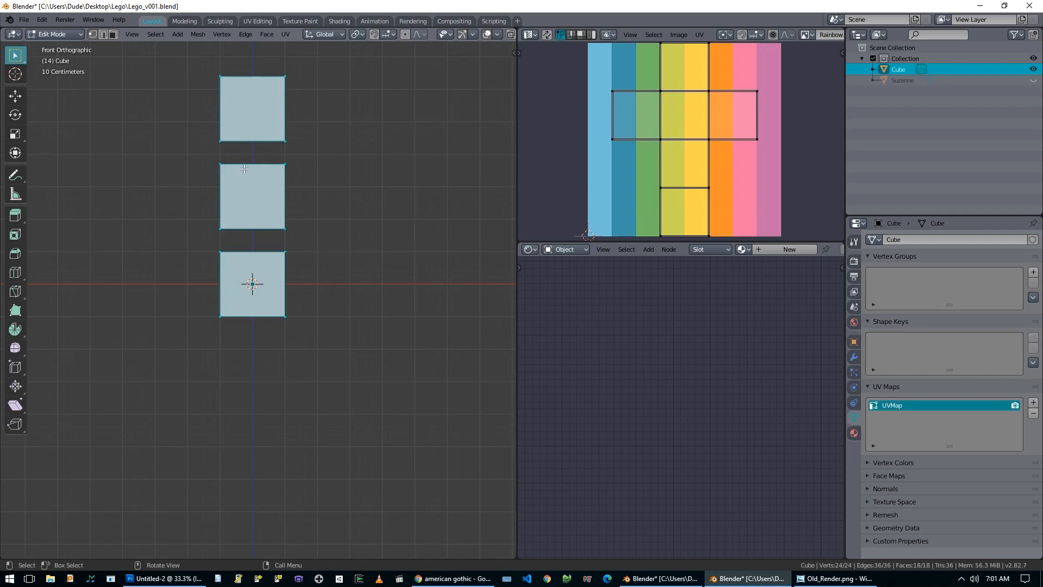
{"action": "key", "text": "shift+d"}
{"action": "left_click", "coordinate": [342, 171]}
{"action": "key", "text": "shift+d"}
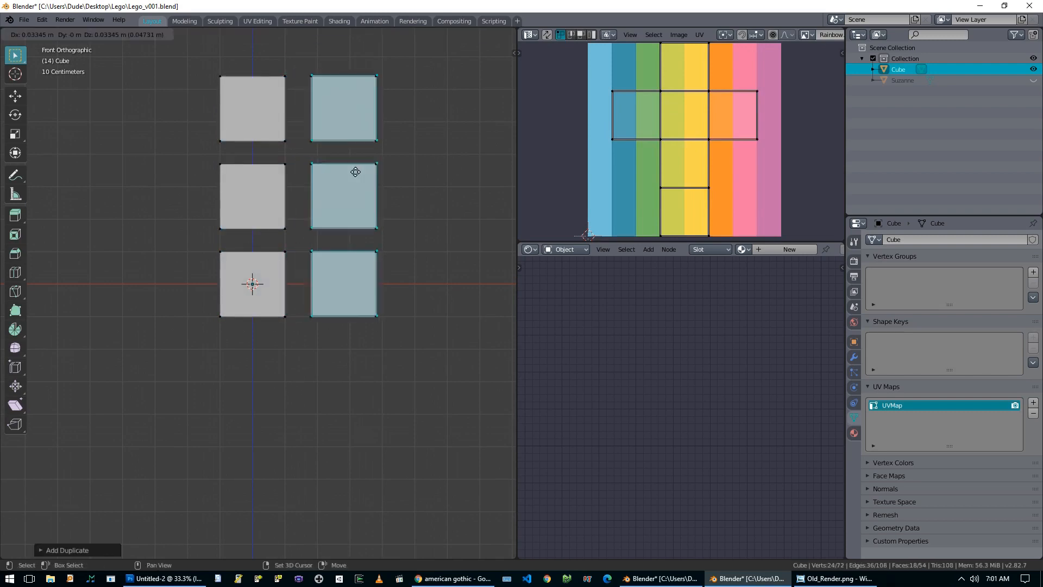
{"action": "left_click", "coordinate": [428, 172]}
{"action": "middle_click_drag", "start_coordinate": [427, 173], "coordinate": [324, 187]}
Step: Unwrap all nine cubes from the front with Project from View (Bounds)
{"action": "key", "text": "a"}
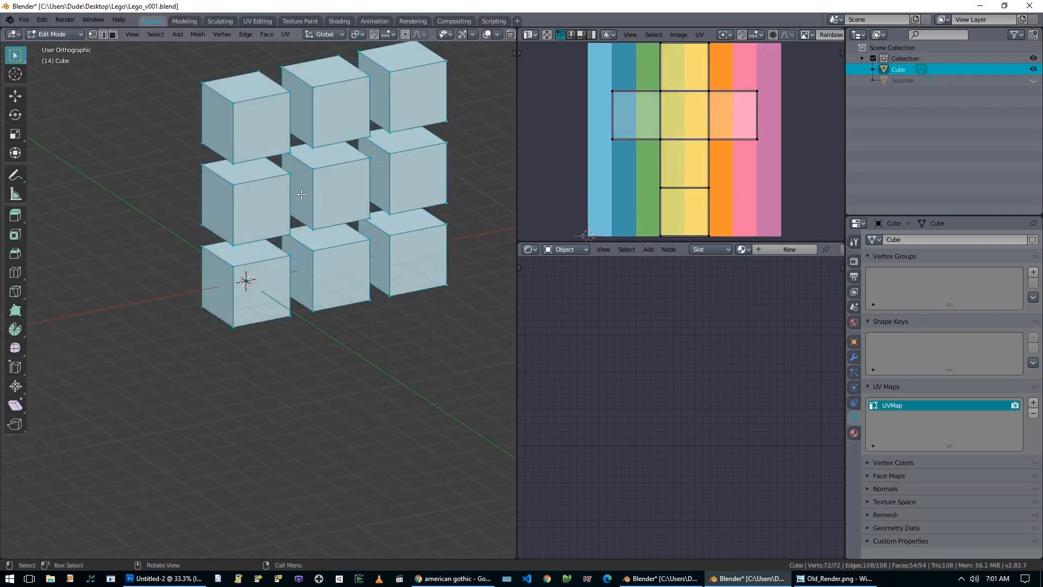
{"action": "key", "text": "KP_1"}
{"action": "key", "text": "u"}
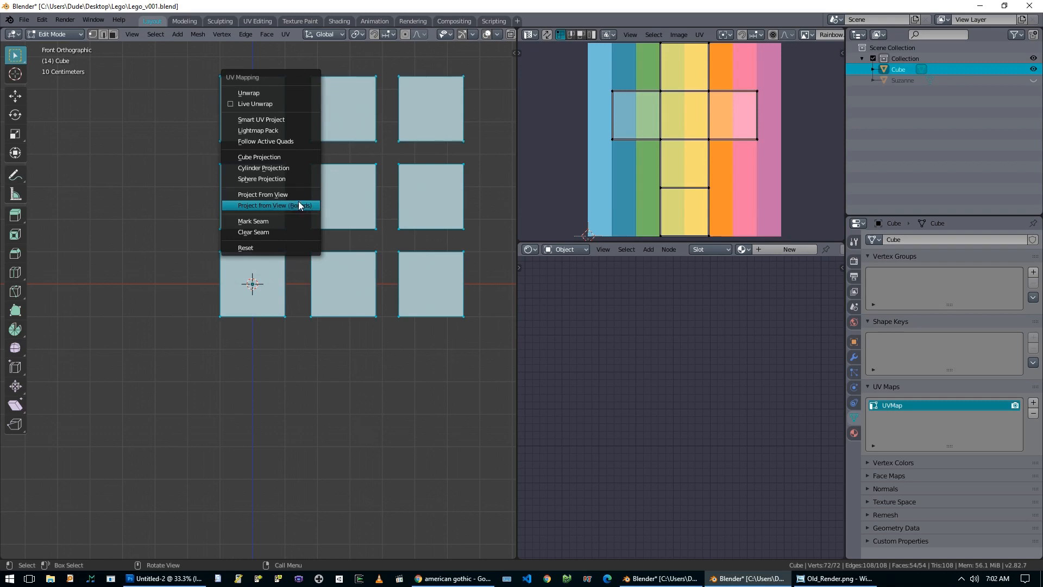
{"action": "left_click", "coordinate": [309, 200]}
Step: Give the cubes the existing Suz material and set its UV Map node to UVMap
{"action": "left_click", "coordinate": [854, 433]}
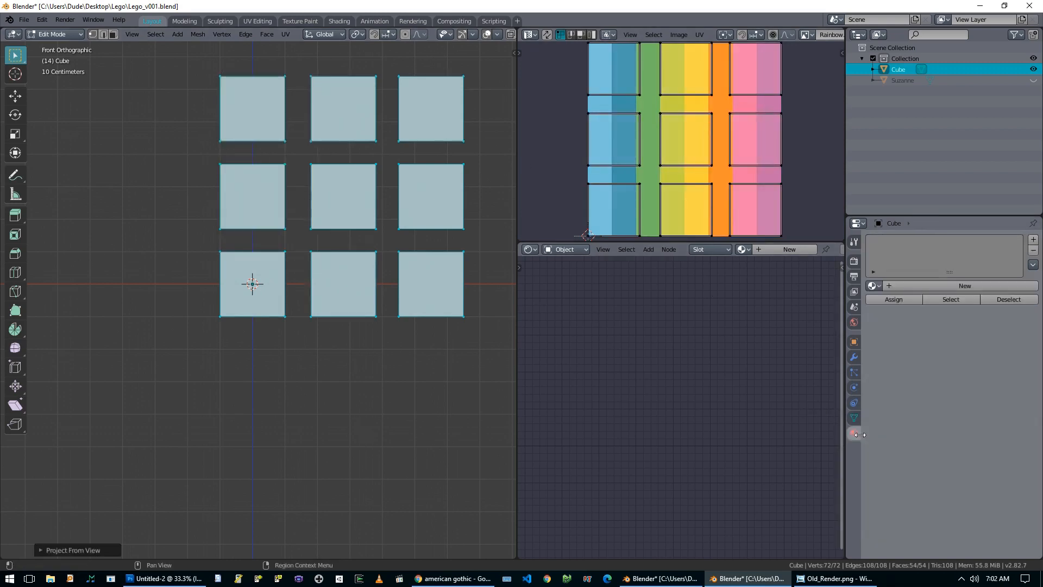
{"action": "left_click", "coordinate": [874, 285]}
{"action": "left_click", "coordinate": [902, 302]}
{"action": "middle_click_drag", "start_coordinate": [308, 309], "coordinate": [267, 337], "text": "shift"}
{"action": "left_click", "coordinate": [588, 408]}
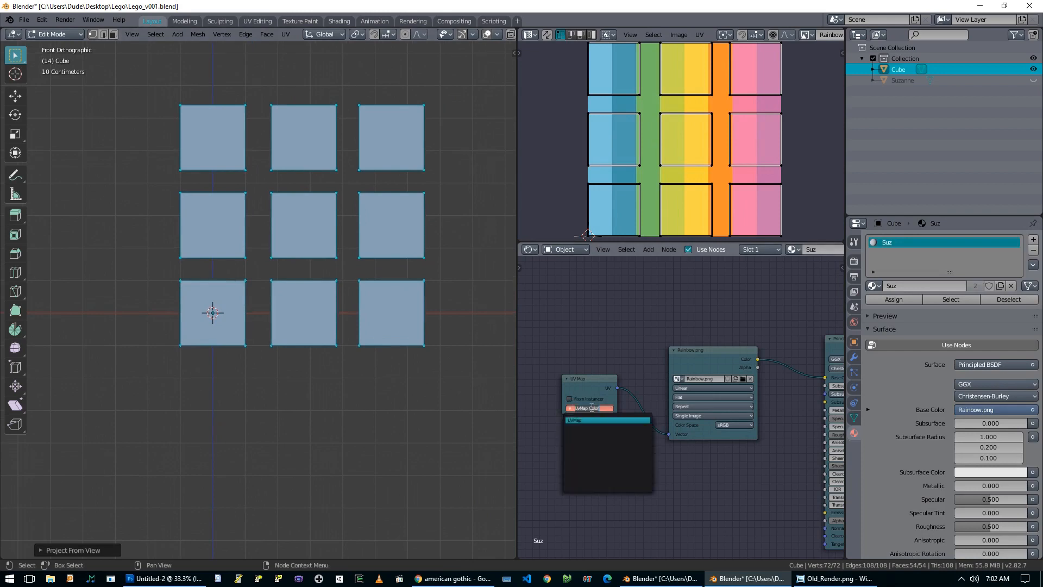
{"action": "left_click", "coordinate": [588, 423]}
{"action": "middle_click_drag", "start_coordinate": [283, 285], "coordinate": [272, 264]}
{"action": "key", "text": "KP_1"}
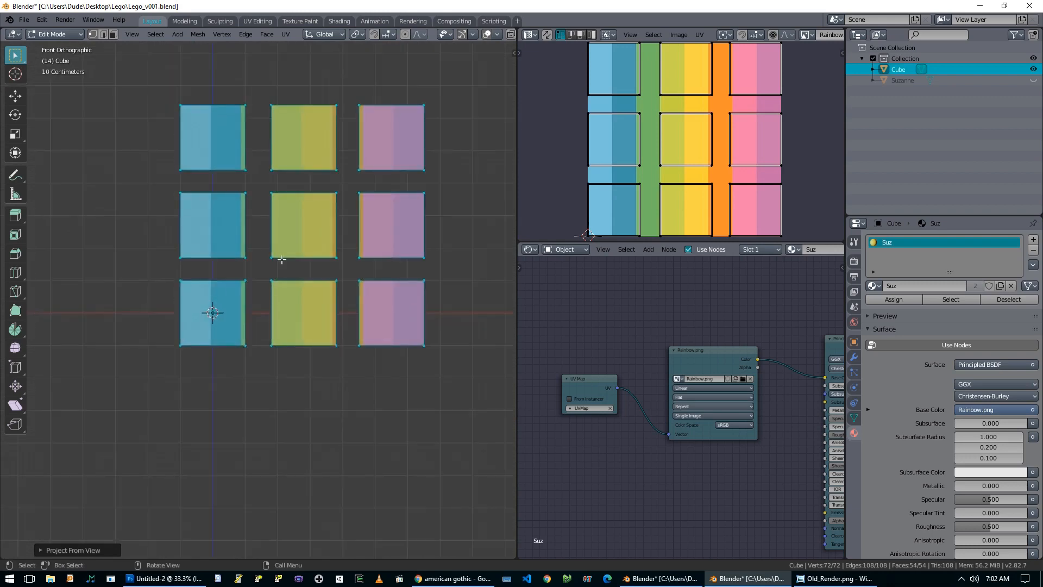
Step: Try scaling all the cubes' UVs together down to a single small point and moving it across the rainbow image
{"action": "key", "text": "a"}
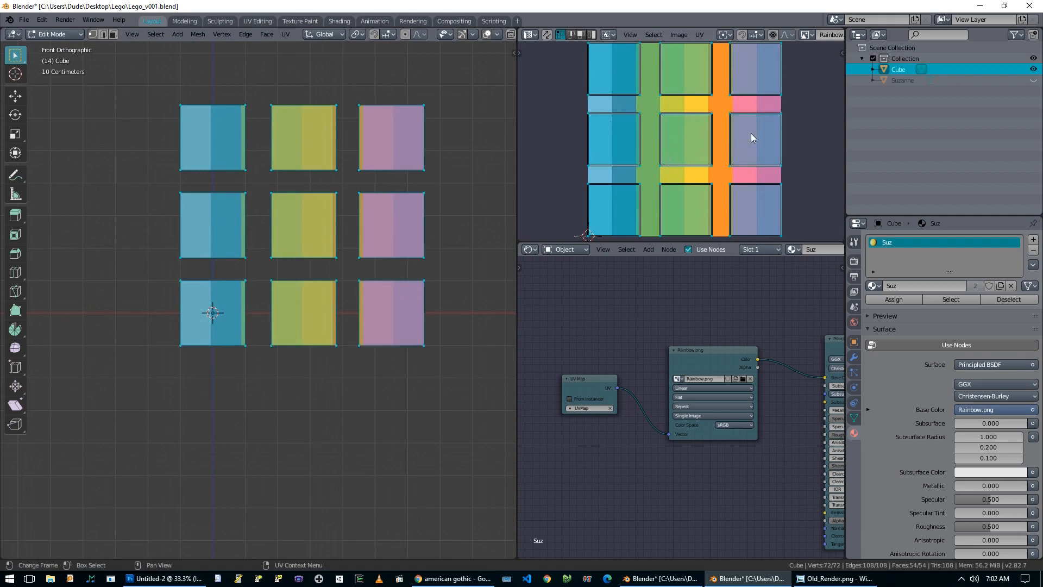
{"action": "key", "text": "g"}
{"action": "right_click", "coordinate": [679, 154]}
{"action": "key", "text": "s"}
{"action": "left_click", "coordinate": [685, 142]}
{"action": "key", "text": "g"}
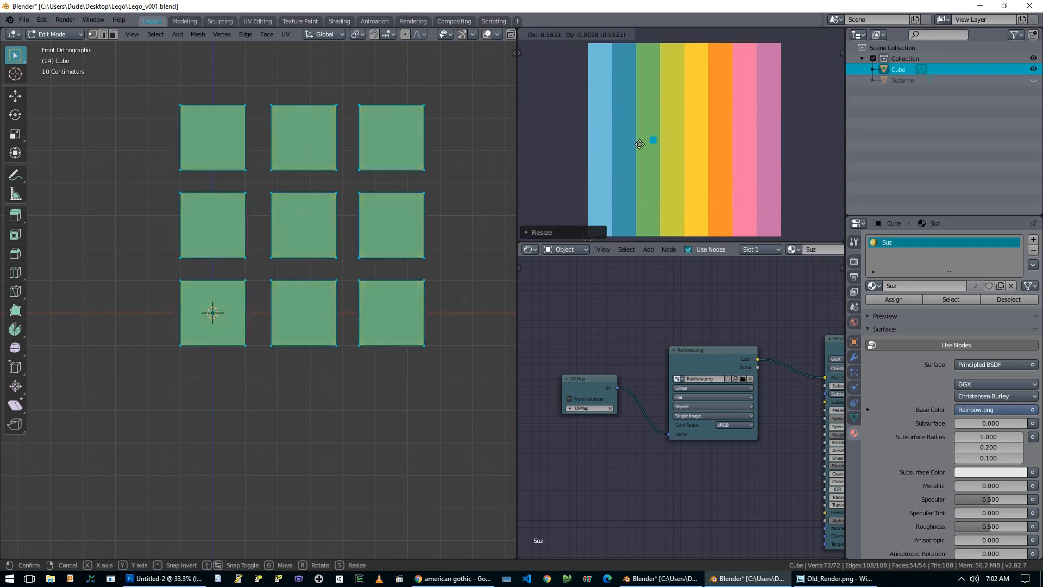
{"action": "right_click", "coordinate": [677, 148]}
{"action": "key", "text": "ctrl+z"}
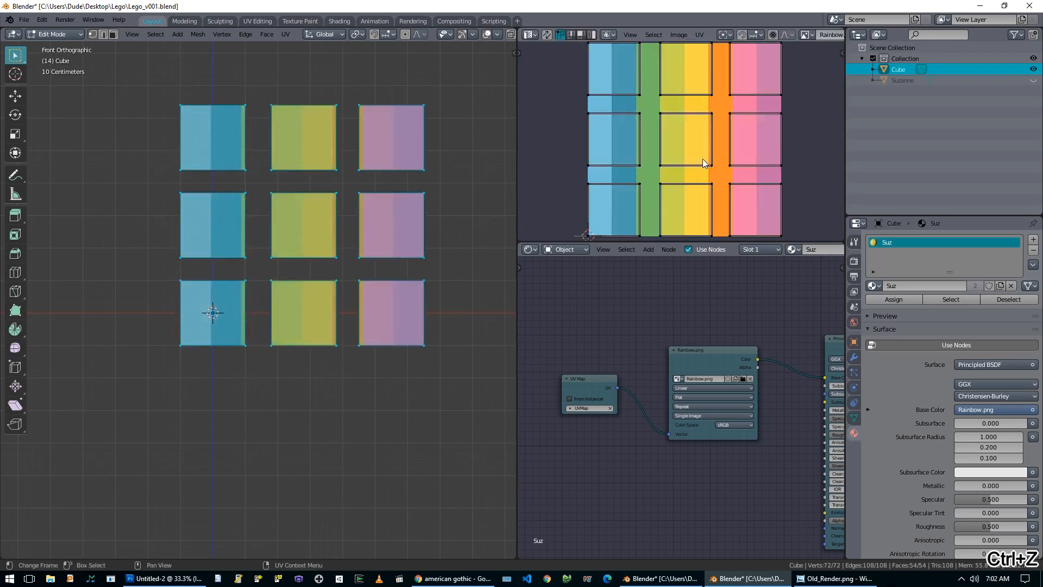
Step: Select all the UVs and set the UV pivot point to Individual Origins
{"action": "key", "text": "a"}
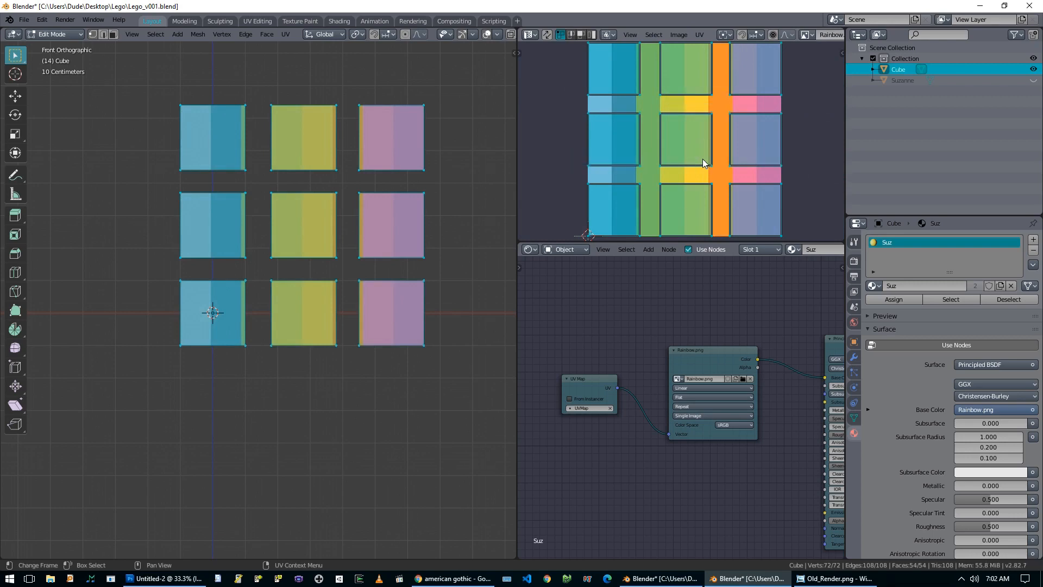
{"action": "key", "text": "period"}
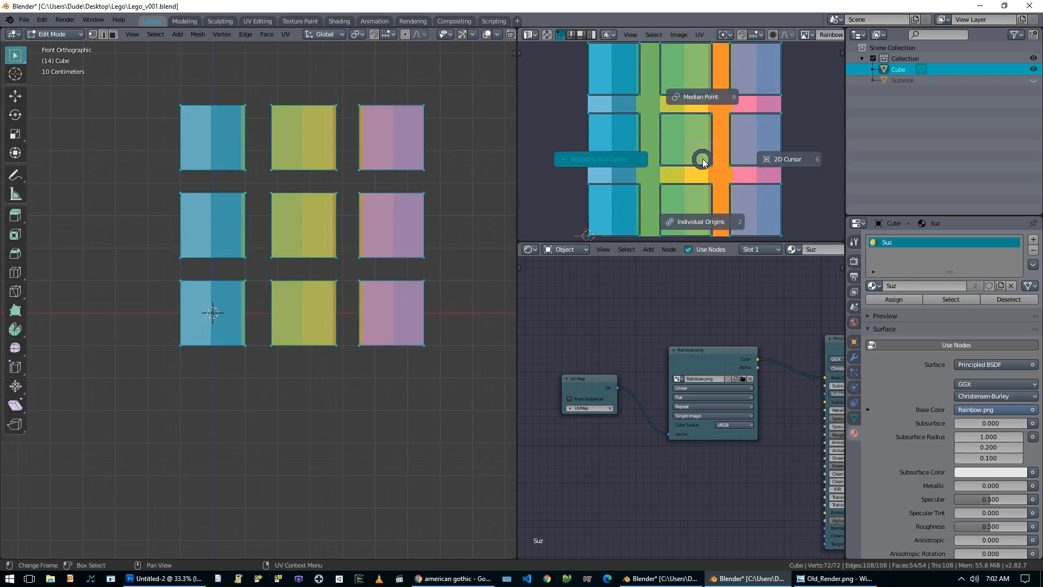
{"action": "left_click", "coordinate": [696, 223]}
Step: Try out shrinking and enlarging each UV island about its own center without keeping the change
{"action": "key", "text": "s"}
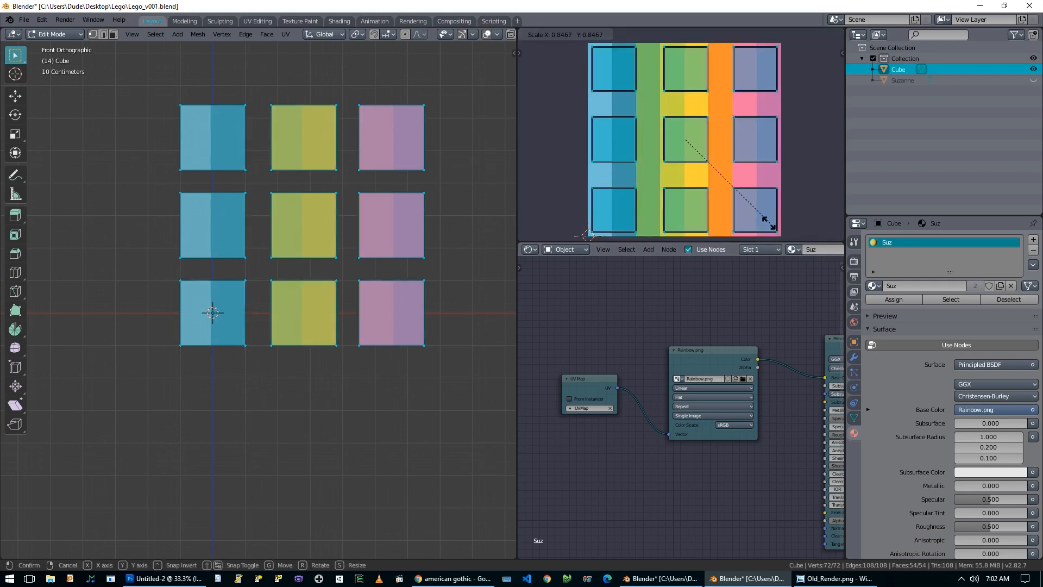
{"action": "right_click", "coordinate": [739, 188]}
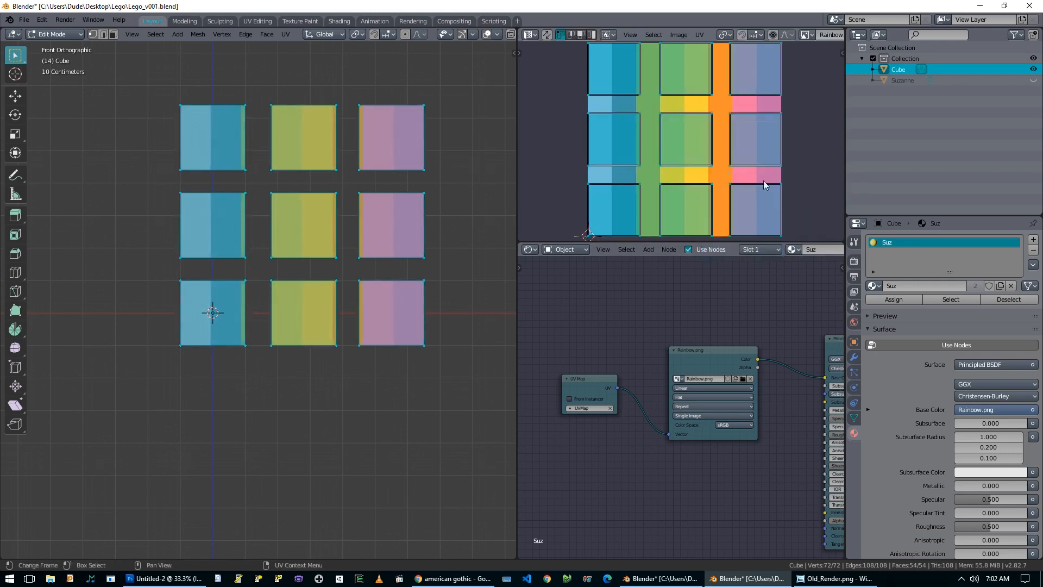
{"action": "key", "text": "s"}
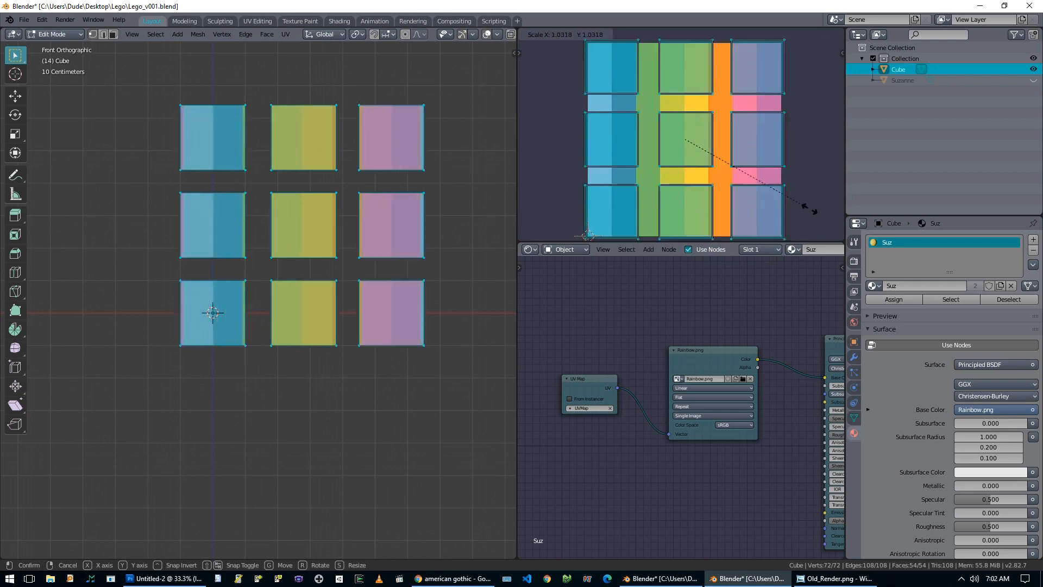
{"action": "right_click", "coordinate": [760, 185]}
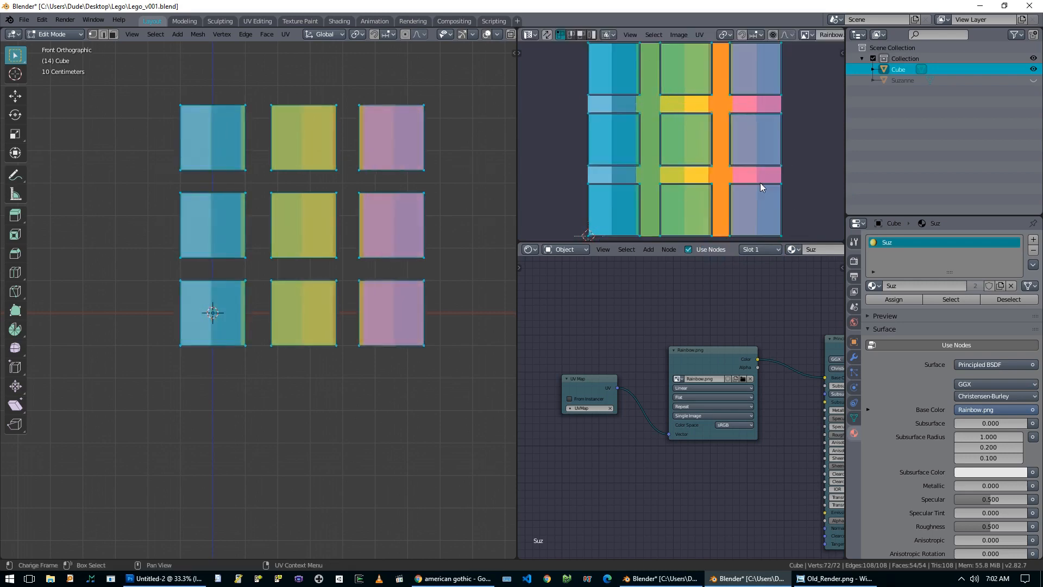
{"action": "key", "text": "s"}
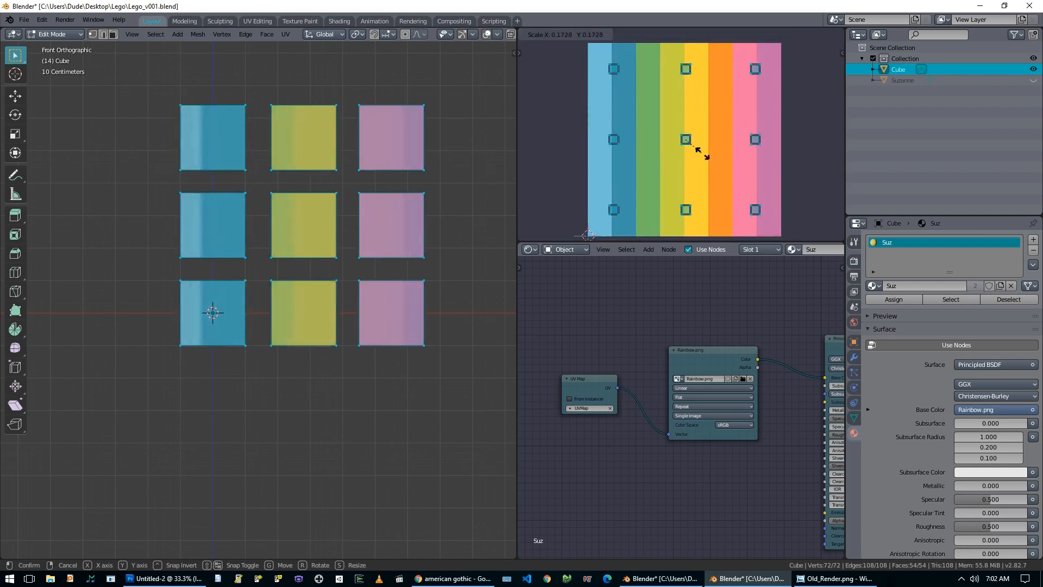
{"action": "left_click", "coordinate": [754, 178]}
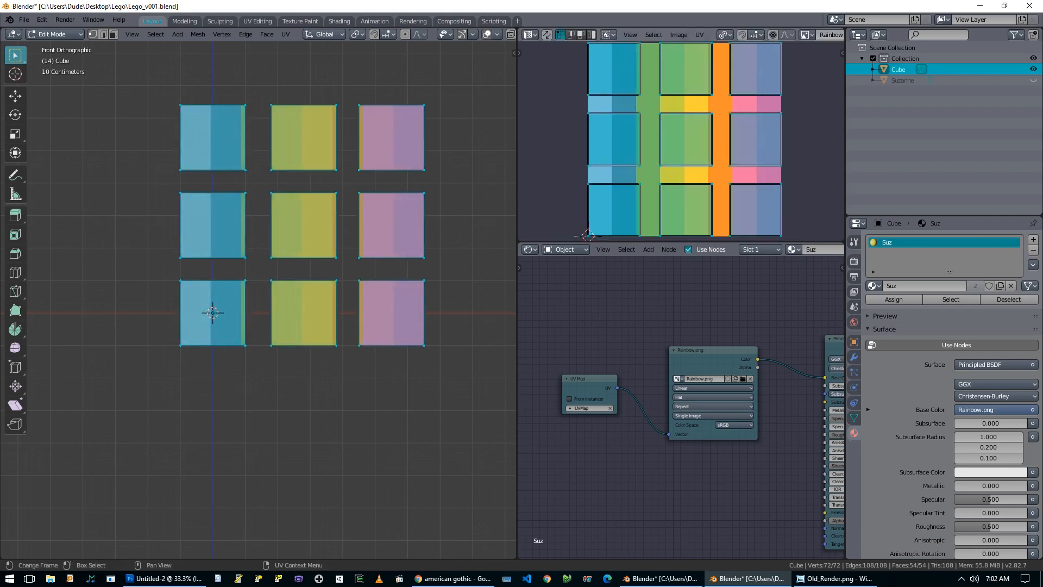
Step: Scale every UV island to 0 about its own origin so each cube samples a single image point
{"action": "key", "text": "s"}
{"action": "key", "text": "0"}
{"action": "key", "text": "Return"}
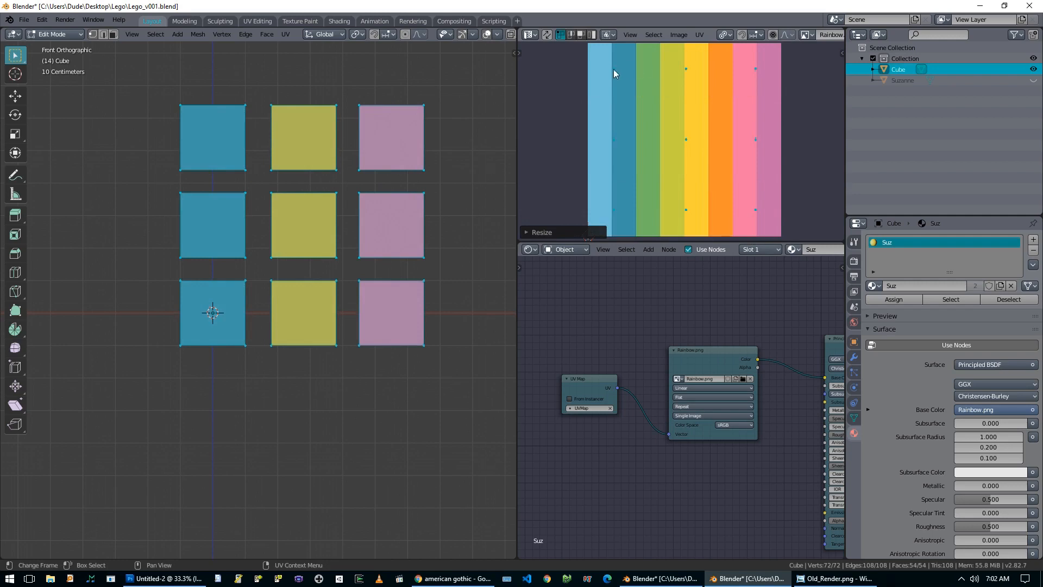
Step: Change the UV pivot to a shared center and rotate all the UV points together by about 17 degrees
{"action": "key", "text": "s"}
{"action": "right_click", "coordinate": [772, 161]}
{"action": "key", "text": "period"}
{"action": "key", "text": "r"}
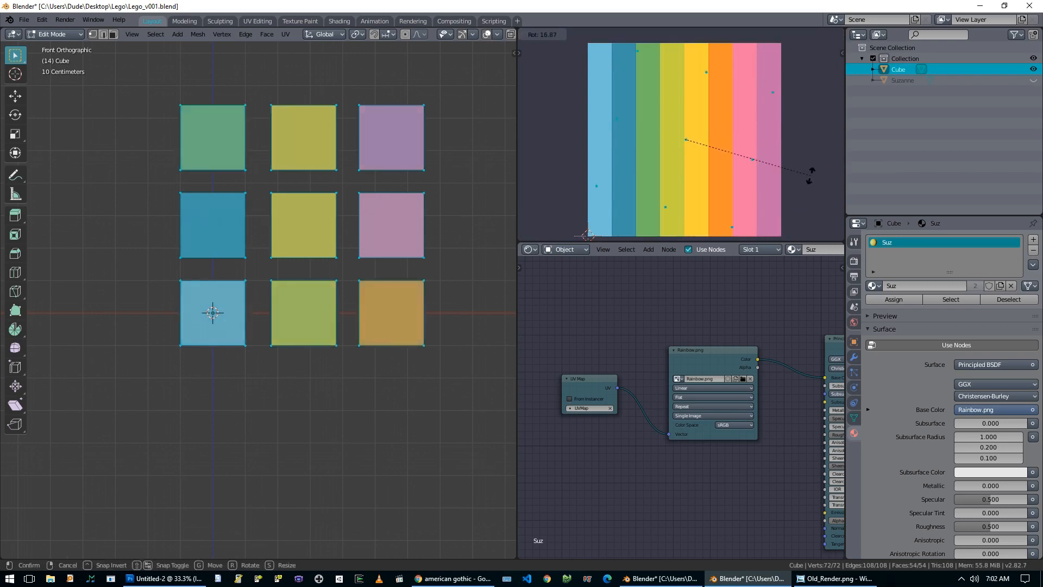
{"action": "left_click", "coordinate": [810, 185]}
Step: Select only the upper-right cube of the grid and move its UVs onto the green stripe of the rainbow image
{"action": "middle_click_drag", "start_coordinate": [304, 207], "coordinate": [338, 221]}
{"action": "key", "text": "Tab"}
{"action": "key", "text": "Tab"}
{"action": "key", "text": "alt+a"}
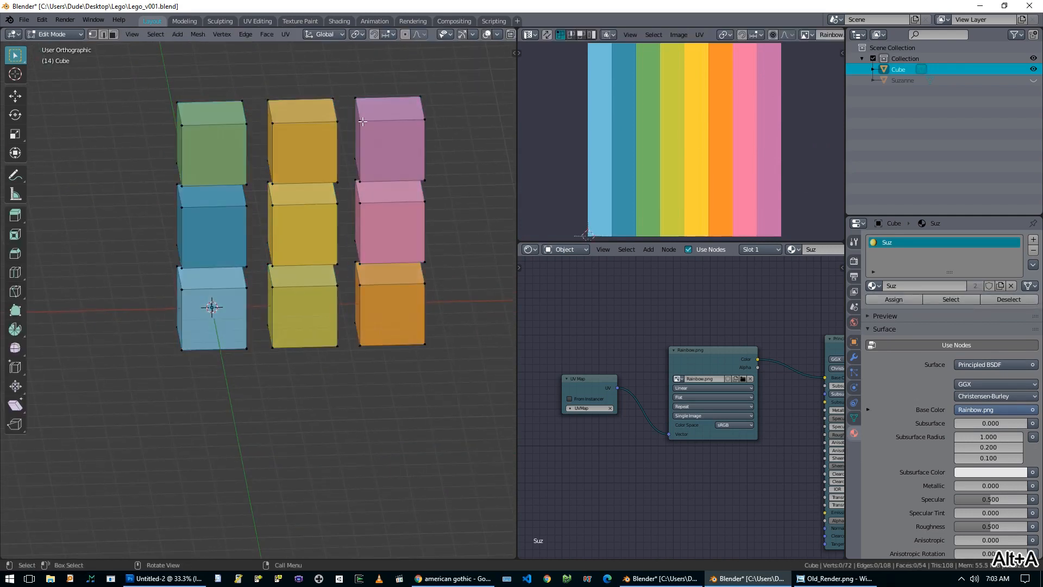
{"action": "key", "text": "l"}
{"action": "key", "text": "g"}
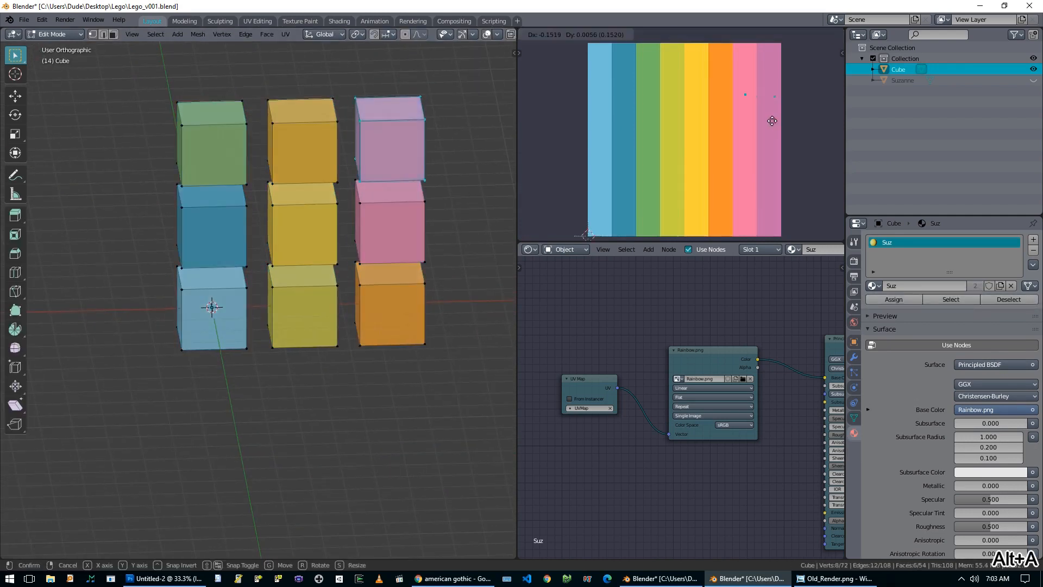
{"action": "left_click", "coordinate": [647, 118]}
Step: Move the UVs of the right column's middle cube onto the orange stripe and return to Object Mode
{"action": "key", "text": "alt+a"}
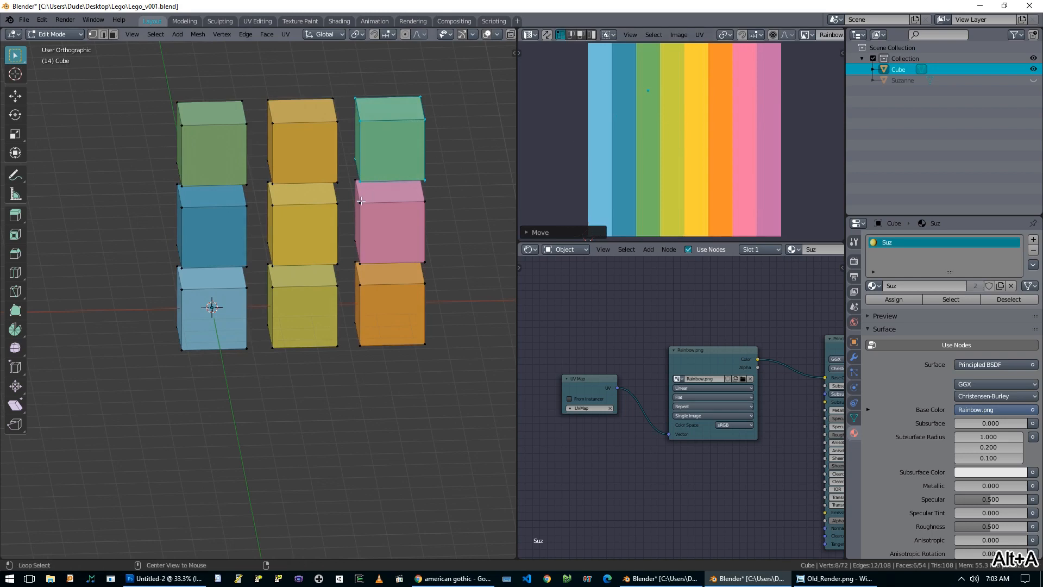
{"action": "key", "text": "l"}
{"action": "left_click_drag", "start_coordinate": [718, 129], "coordinate": [758, 172]}
{"action": "key", "text": "g"}
{"action": "left_click", "coordinate": [723, 185]}
{"action": "key", "text": "Tab"}
{"action": "middle_click_drag", "start_coordinate": [394, 187], "coordinate": [363, 225]}
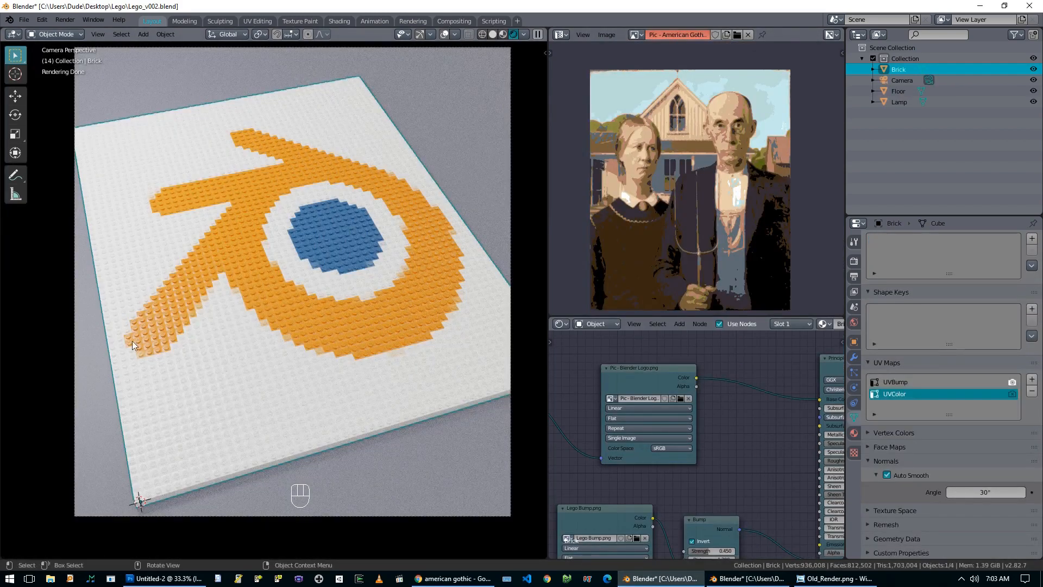
Step: Check the Brick object's modifiers in Lego_v002.blend and return to the cube grid's UVs in Edit Mode
{"action": "left_click", "coordinate": [854, 357]}
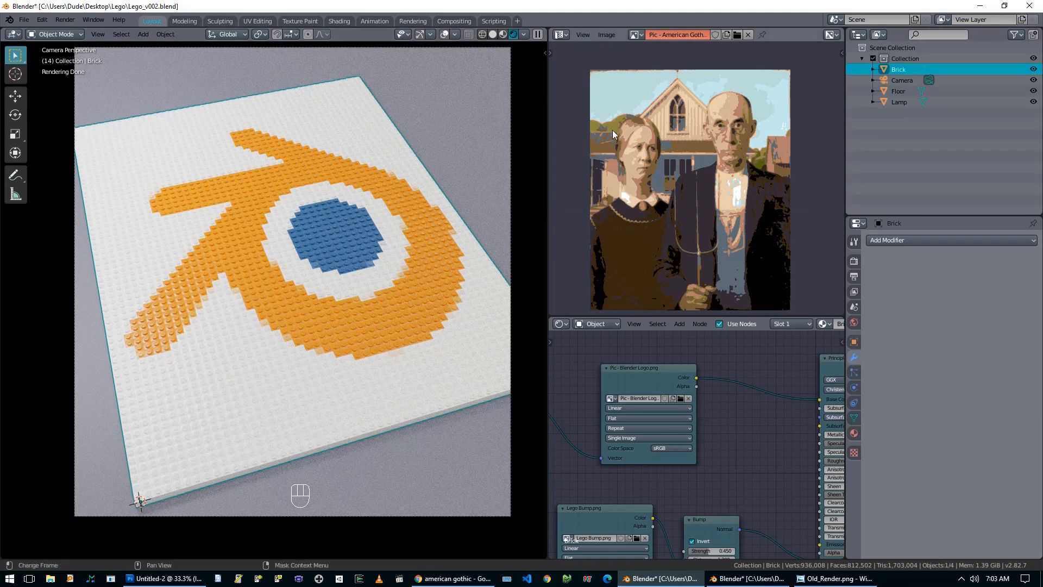
{"action": "key", "text": "alt+Tab"}
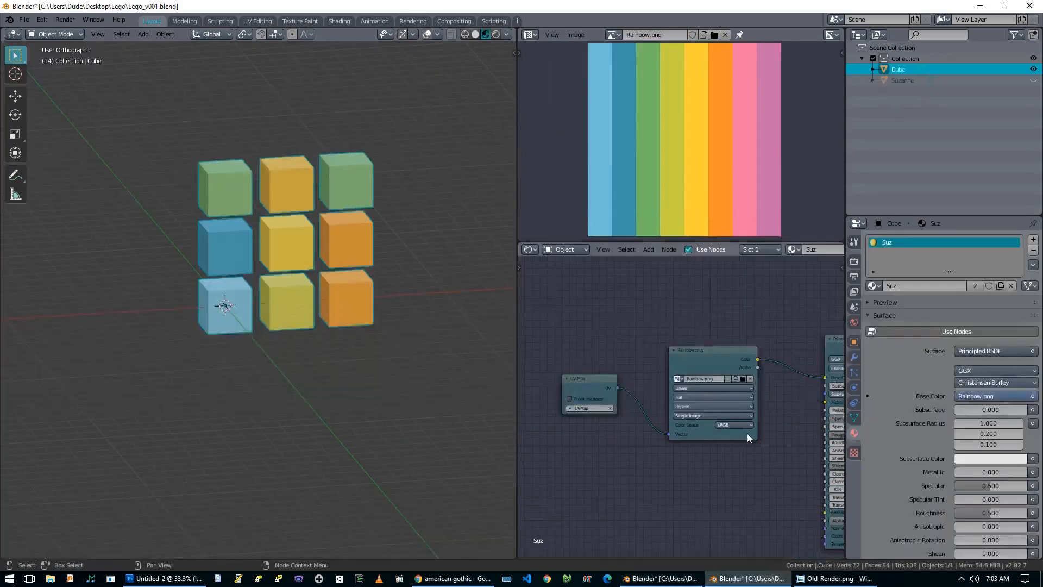
{"action": "key", "text": "Tab"}
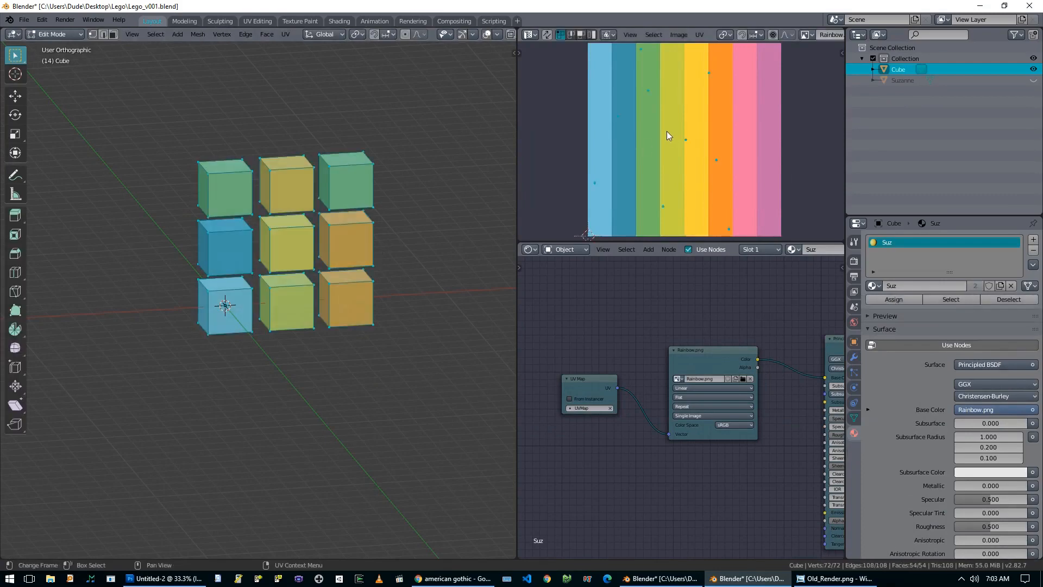
Step: Switch back to Lego_v002.blend and deselect all objects
{"action": "left_click", "coordinate": [660, 578]}
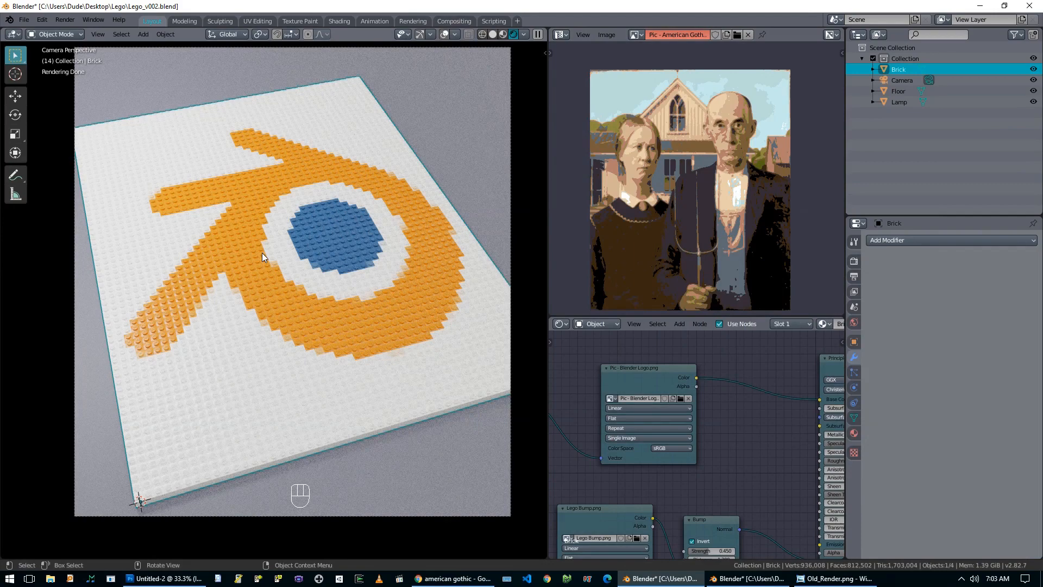
{"action": "key", "text": "alt+a"}
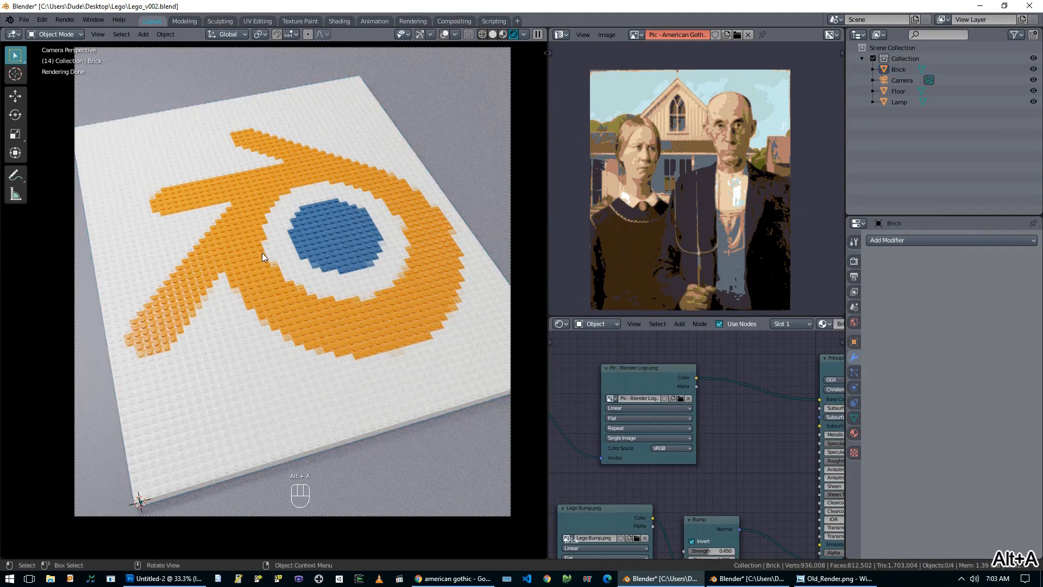